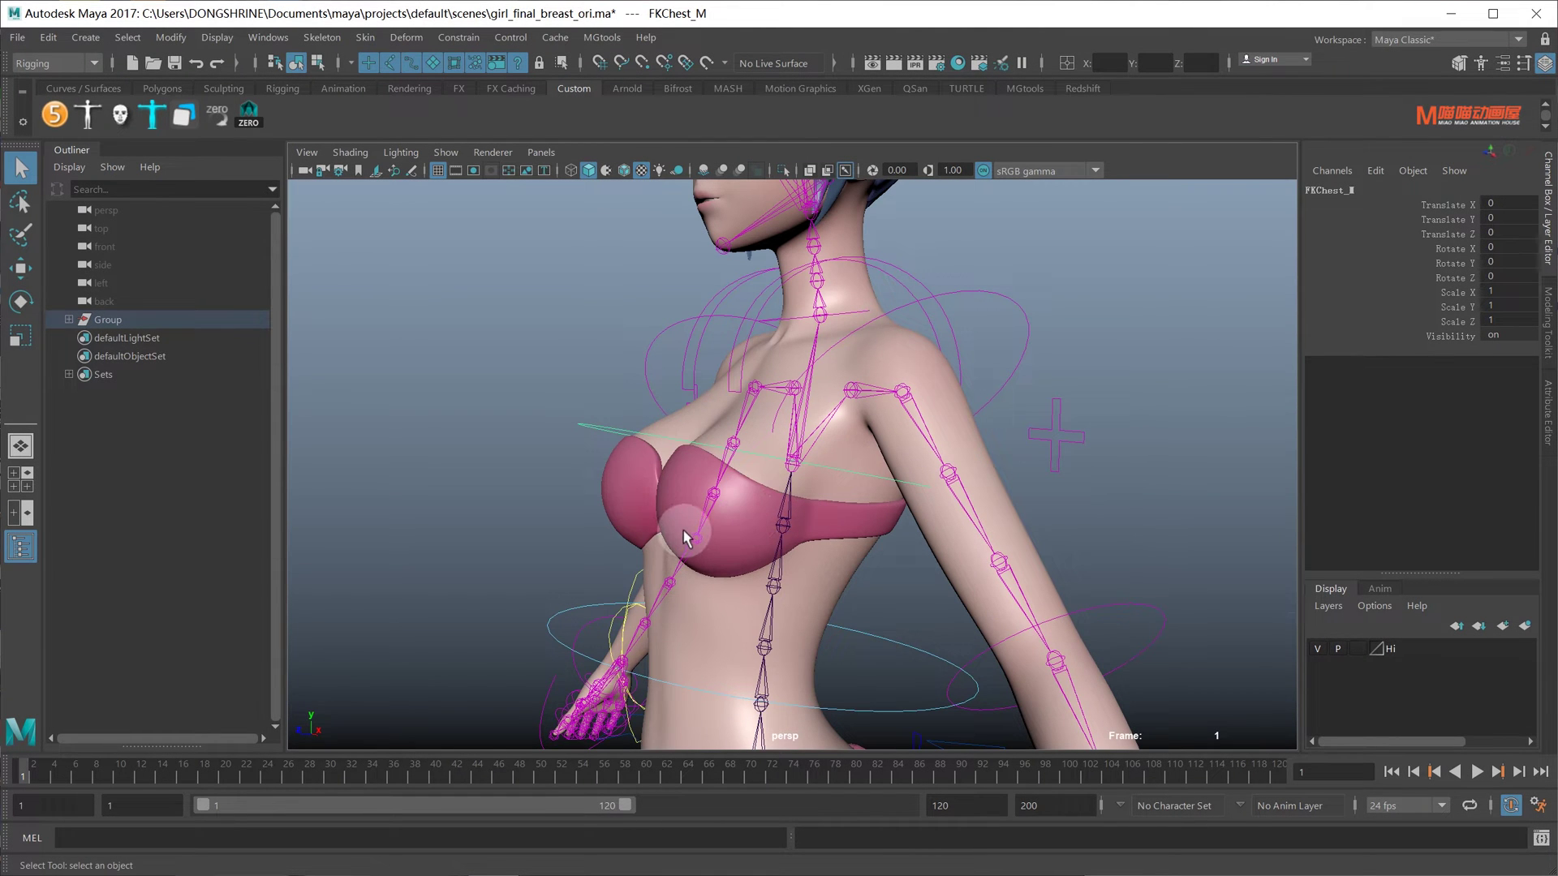
# - Drag the breast nurbsCircle control to test how the finished rig deforms the mesh
pyautogui.moveTo(800, 477)
pyautogui.mouseDown()
pyautogui.moveTo(798, 507)
pyautogui.moveTo(806, 425)
pyautogui.moveTo(849, 467)
pyautogui.moveTo(834, 463)
pyautogui.moveTo(800, 522)
pyautogui.moveTo(808, 549)
pyautogui.moveTo(821, 454)
pyautogui.mouseUp()
pyautogui.click(334, 39)
# - In side view, place two joints from inside the chest to the breast tip
pyautogui.click(377, 71)
pyautogui.press('space')
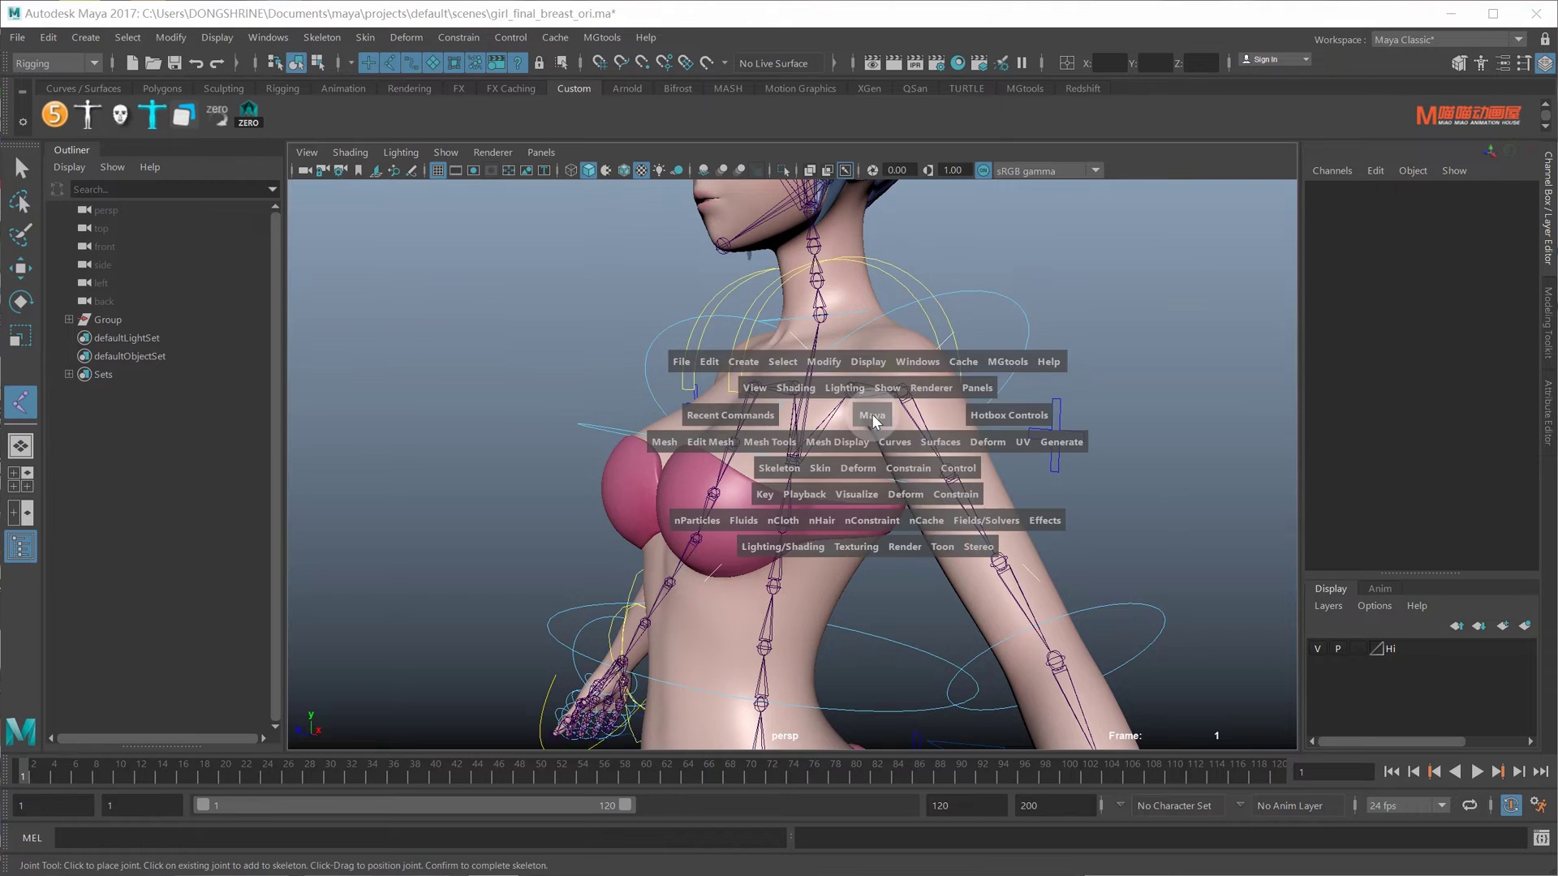
pyautogui.moveTo(873, 418); pyautogui.dragTo(682, 503)
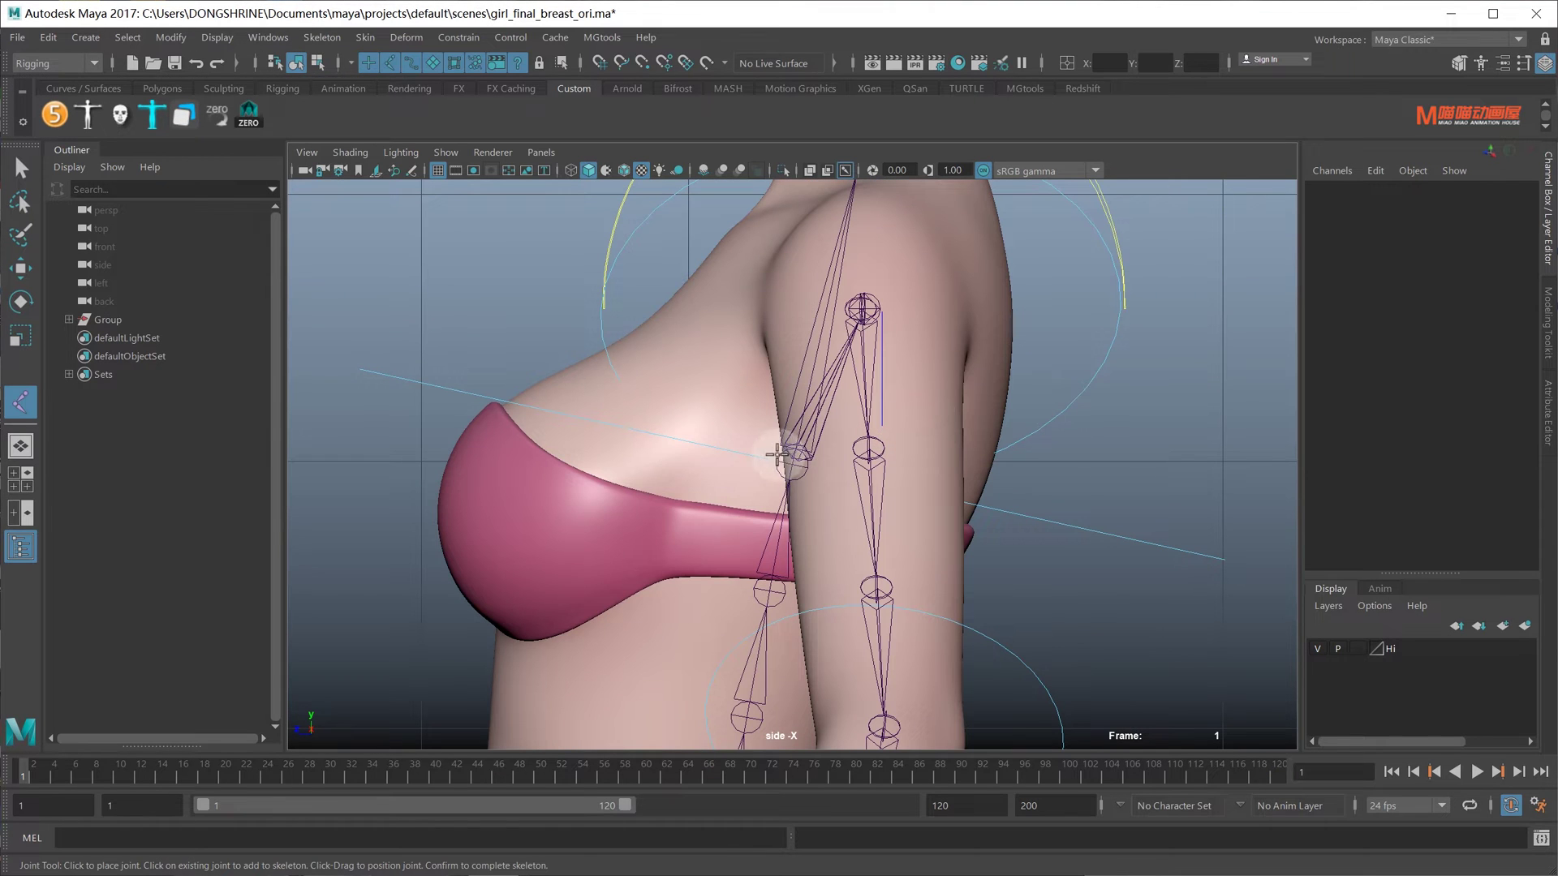
pyautogui.click(699, 473)
pyautogui.click(442, 521)
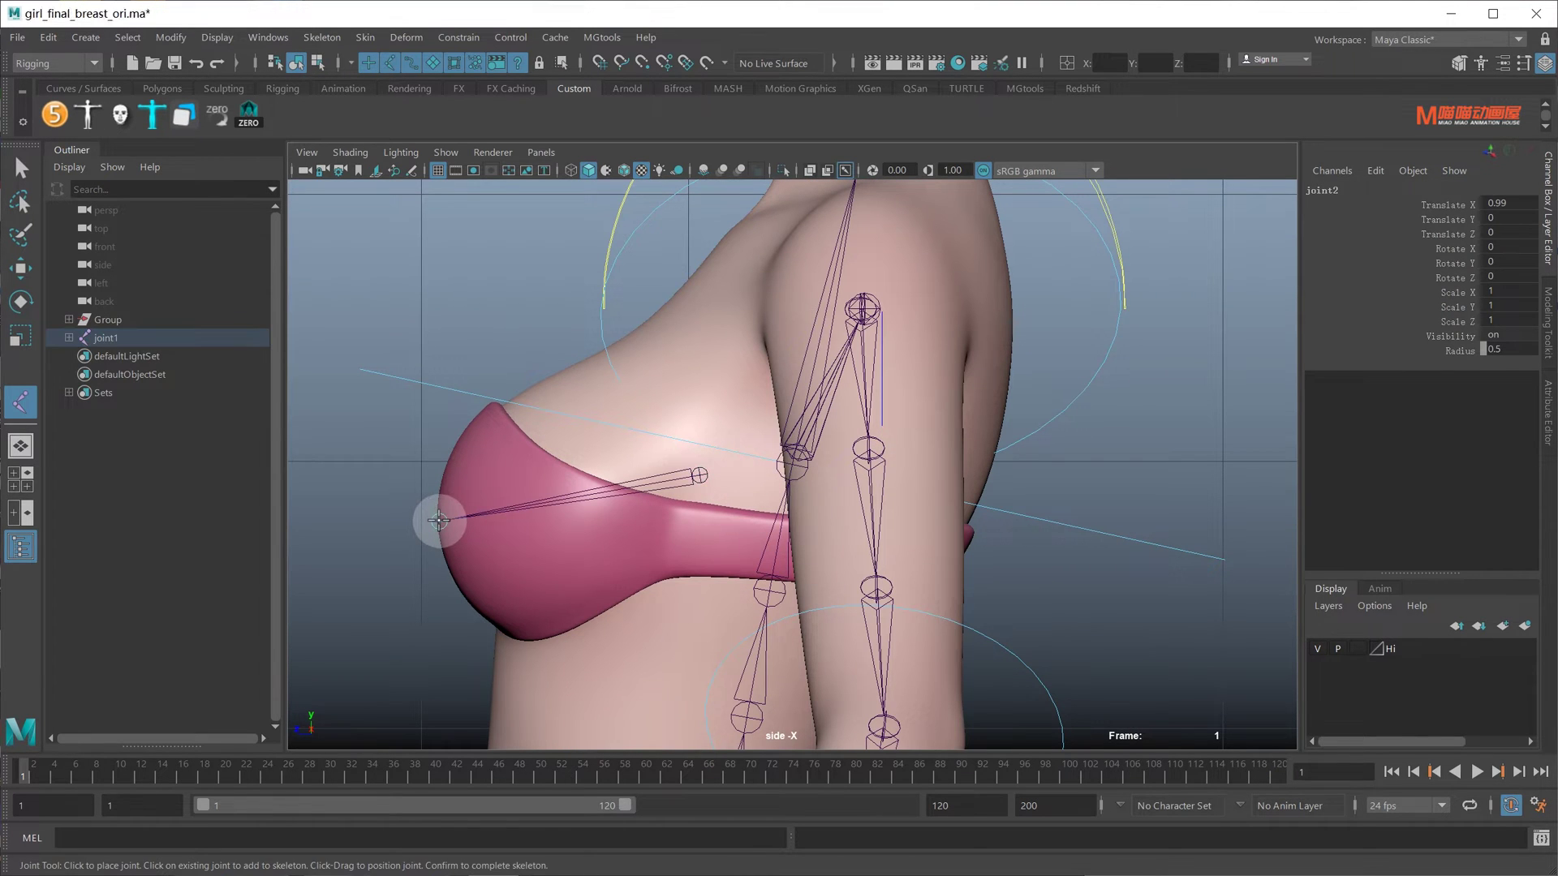
# - Duplicate joint2 as joint3, parent it under joint2, and set its radius to 1.6
pyautogui.click(69, 338)
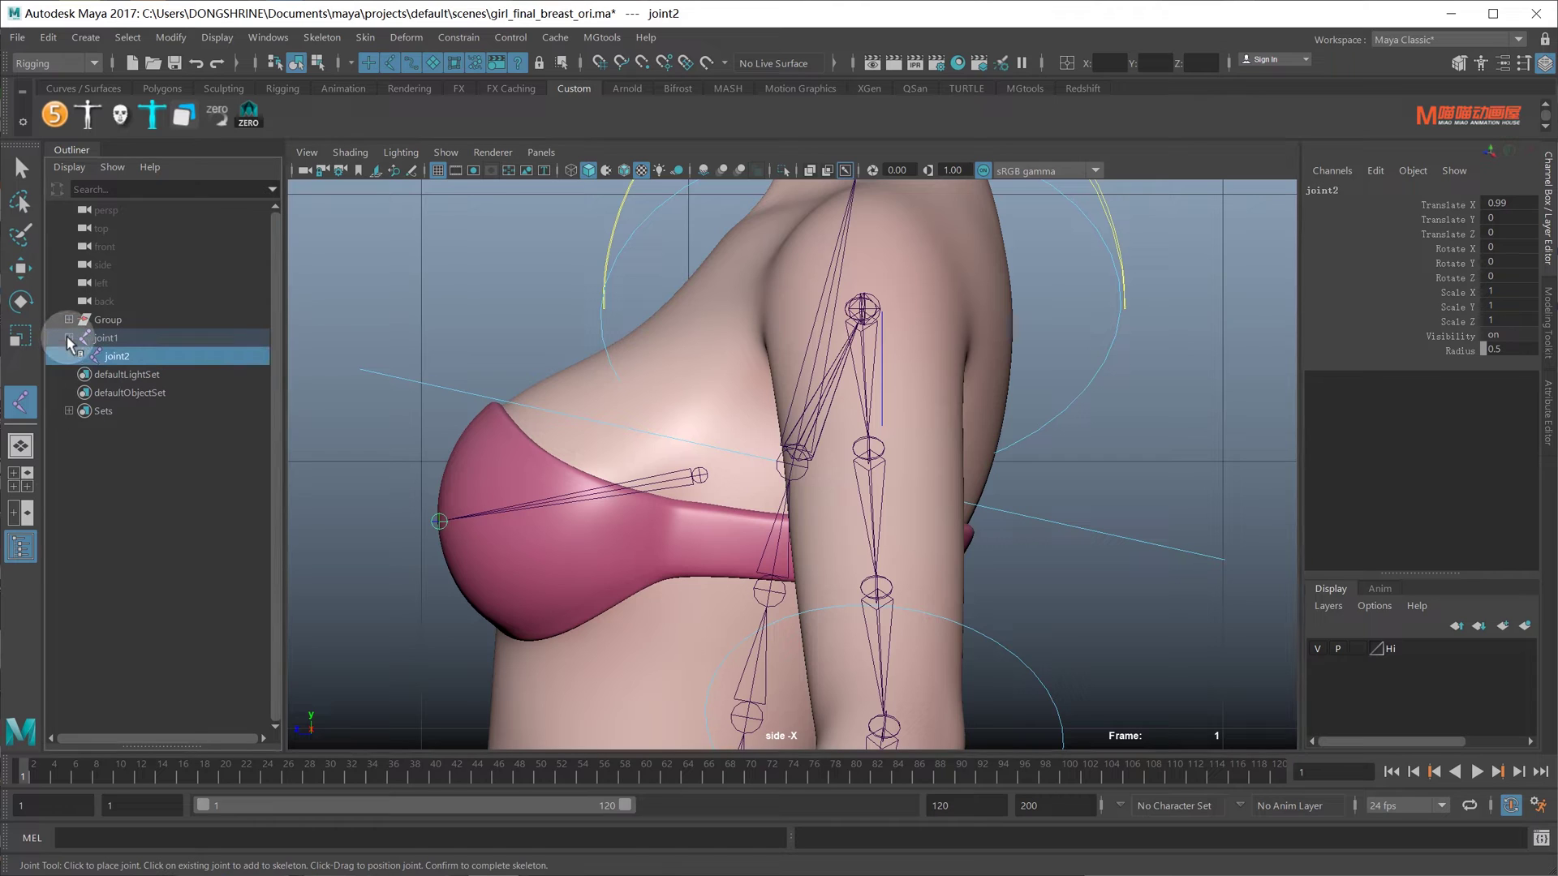
pyautogui.click(116, 357)
pyautogui.hotkey('ctrl', 'd')
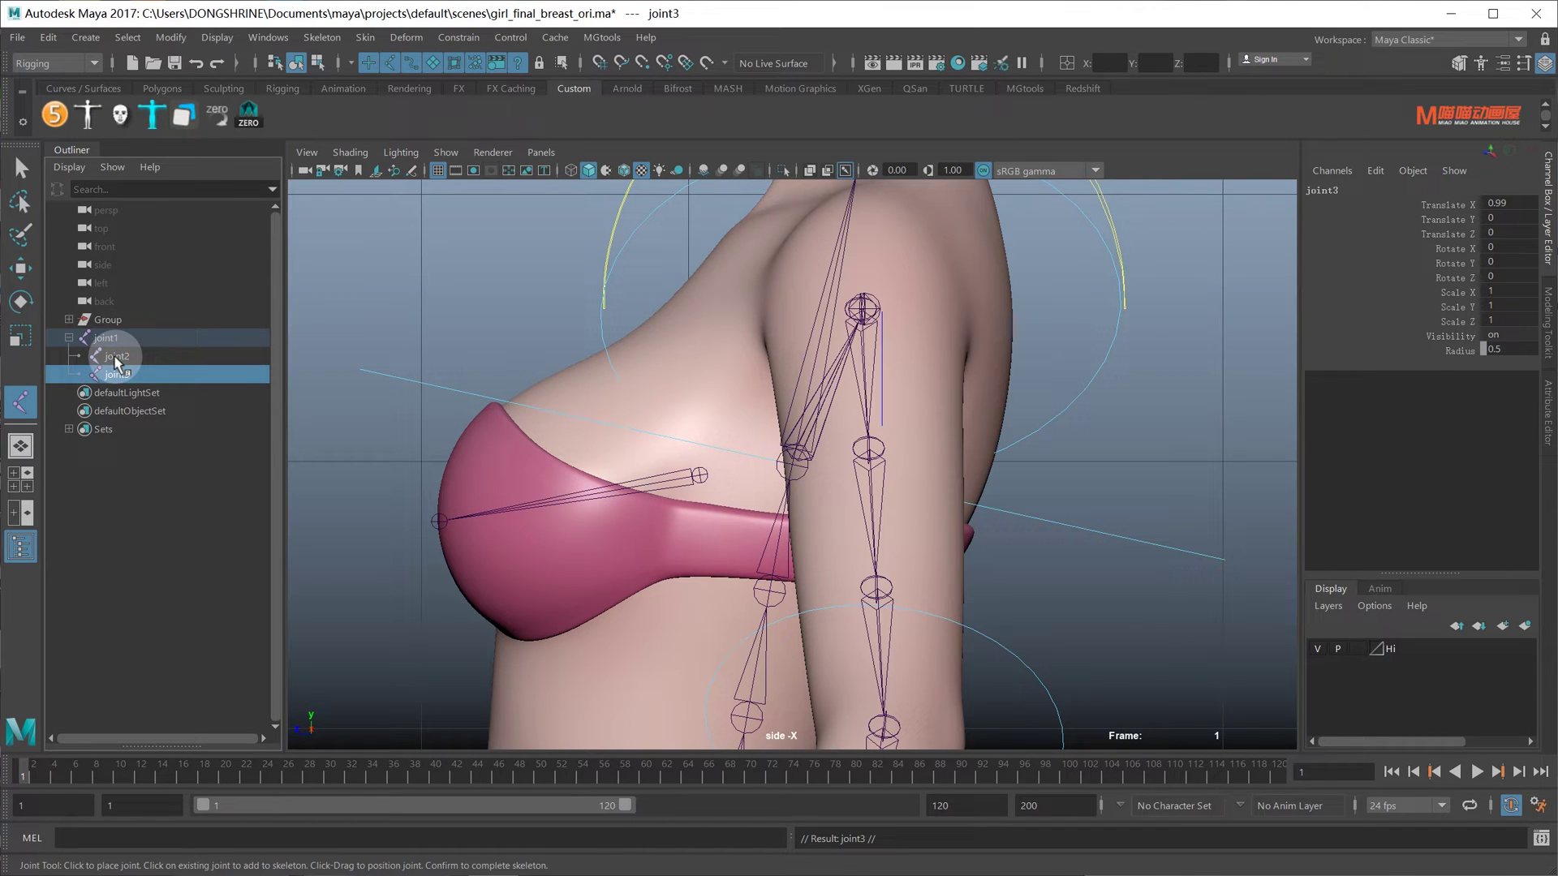
pyautogui.keyDown('ctrl'); pyautogui.click(116, 357); pyautogui.keyUp('ctrl')
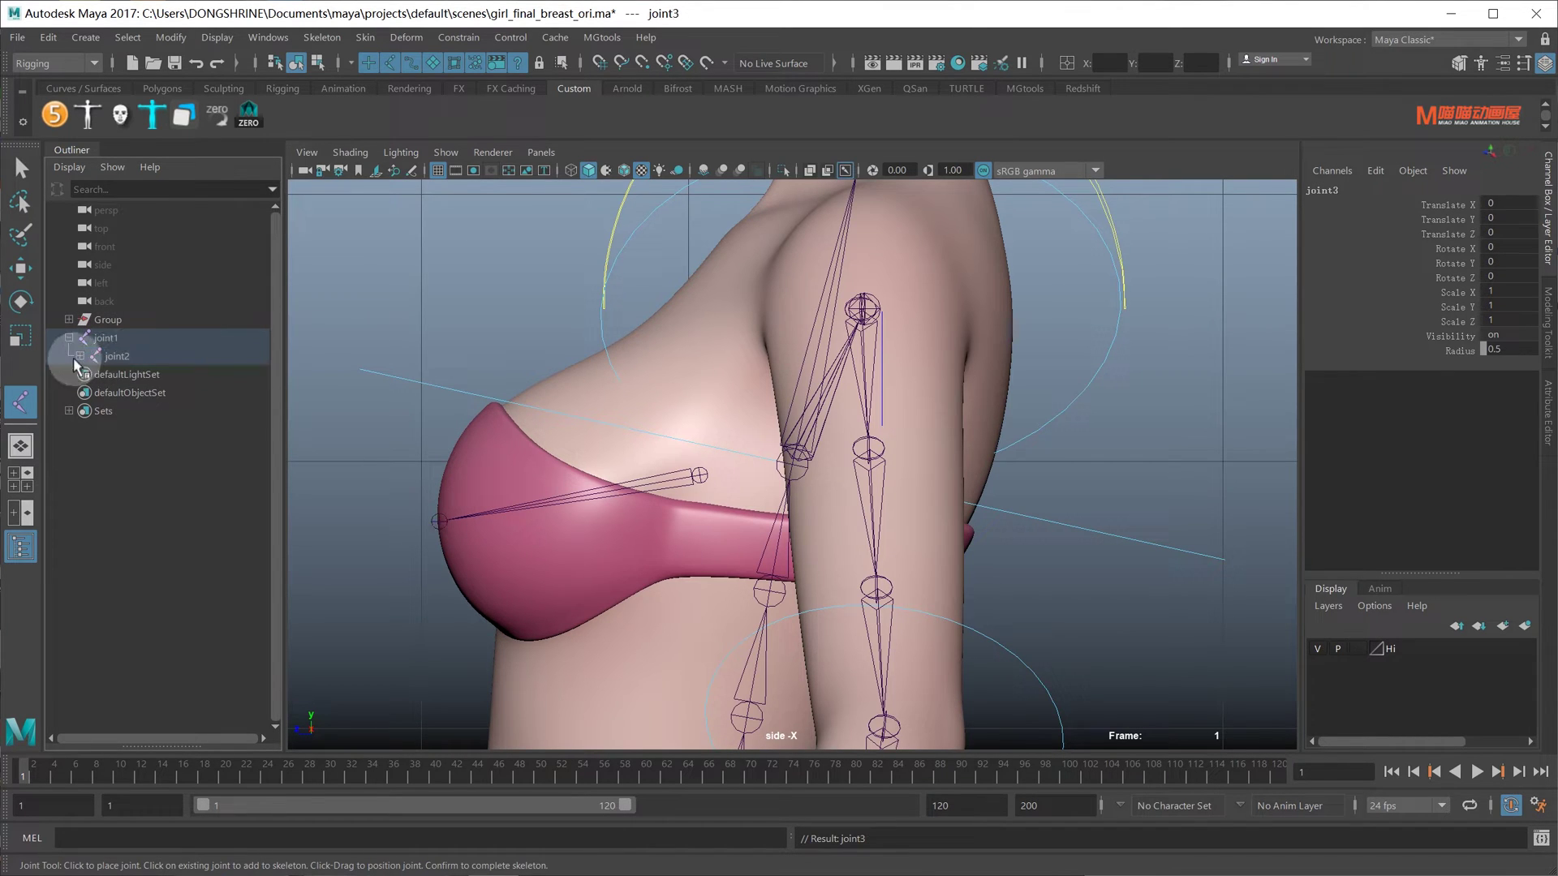
pyautogui.press('p')
pyautogui.moveTo(80, 362); pyautogui.dragTo(138, 384, button='middle')
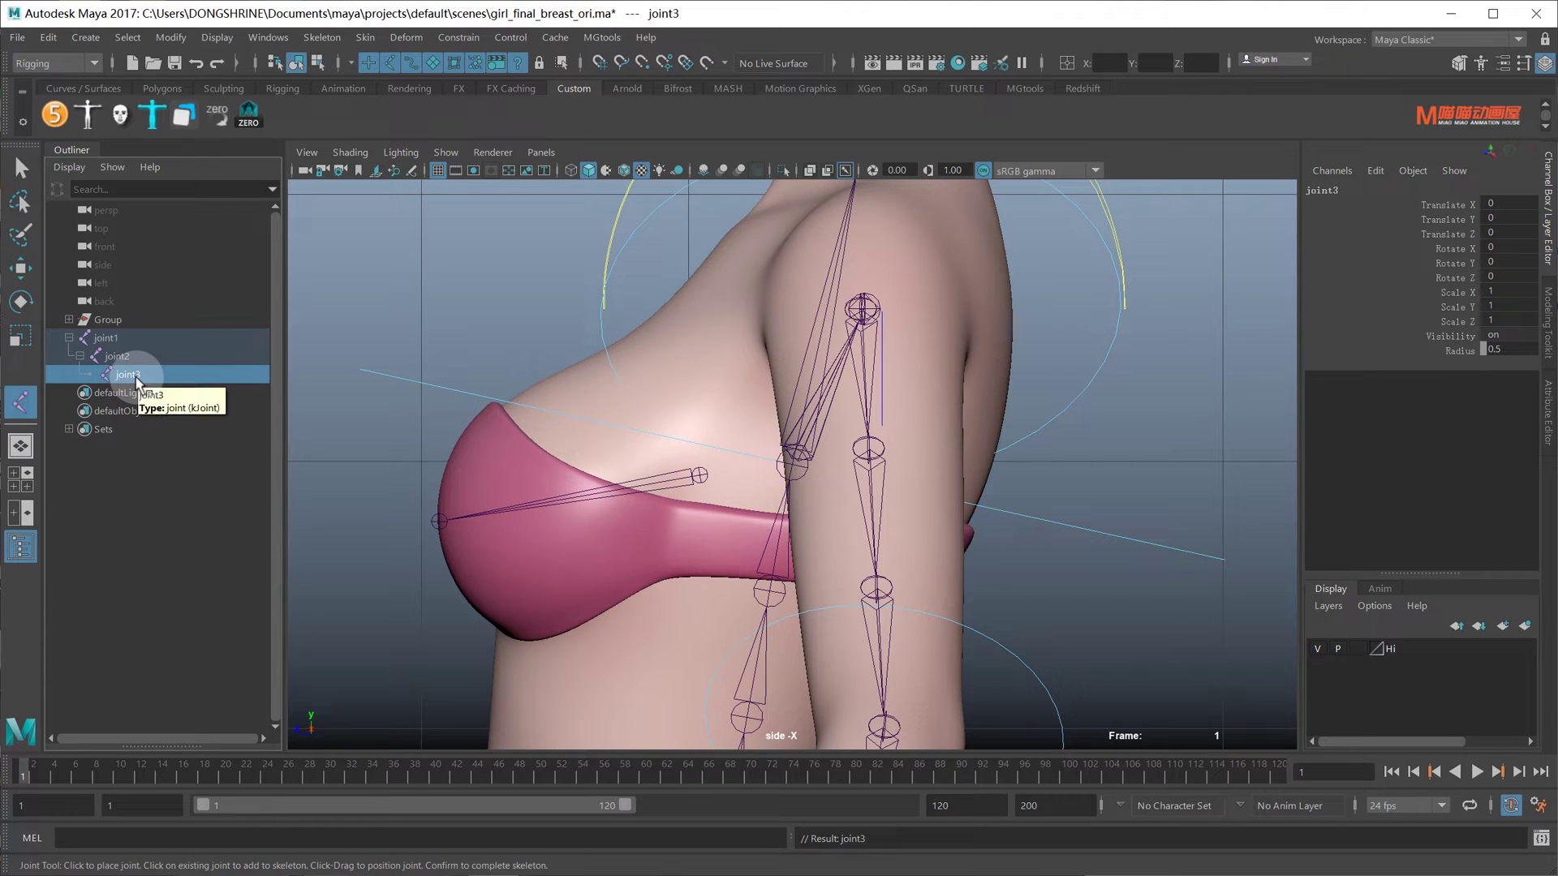
pyautogui.click(1394, 353)
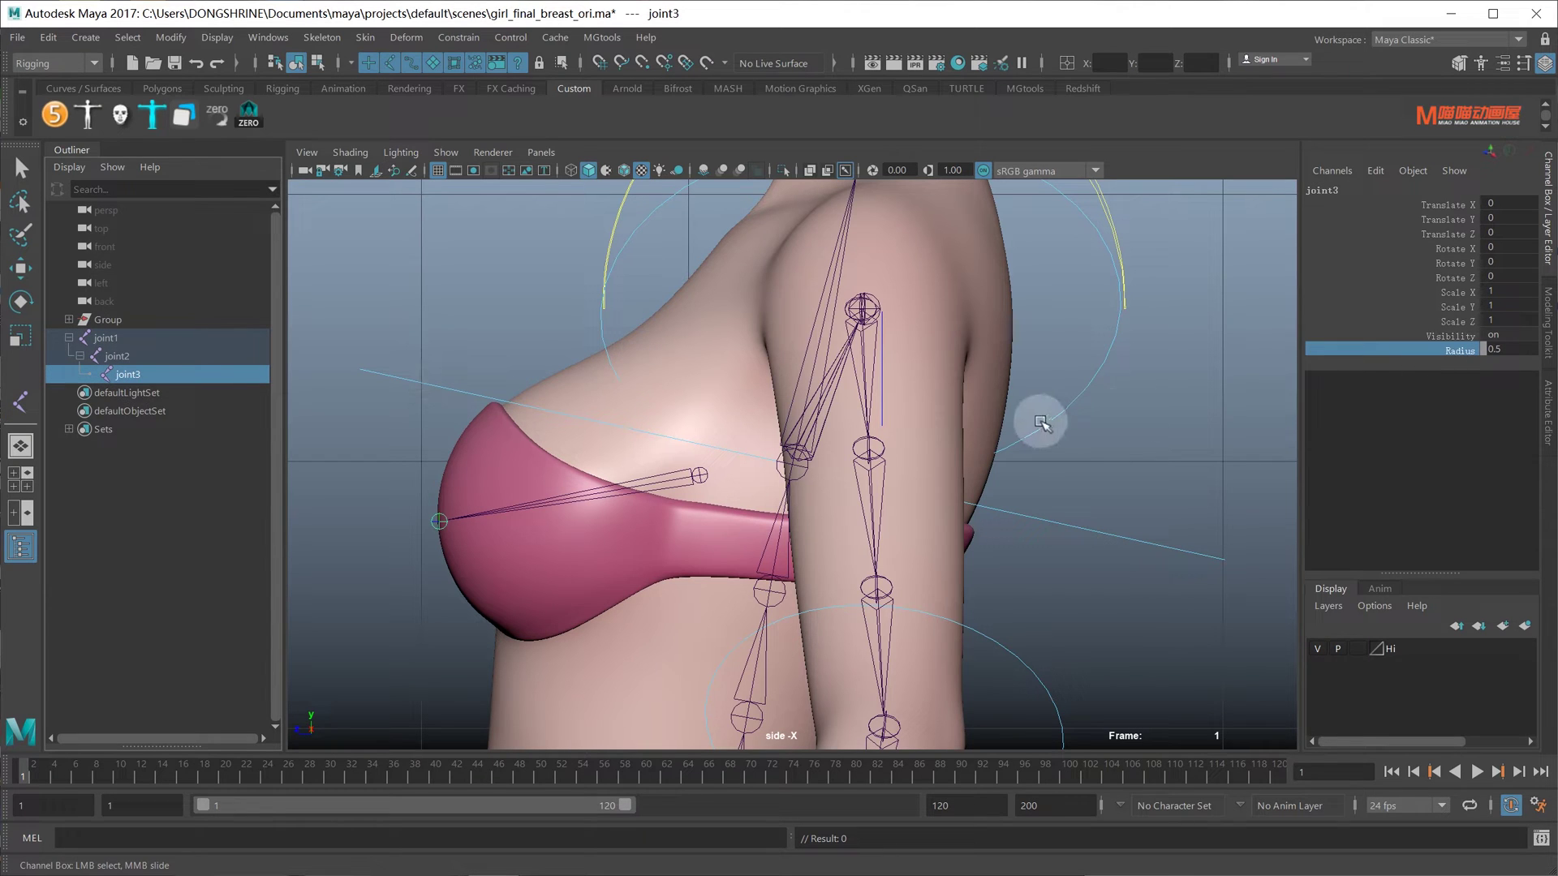
pyautogui.moveTo(1041, 421); pyautogui.dragTo(1047, 423, button='middle')
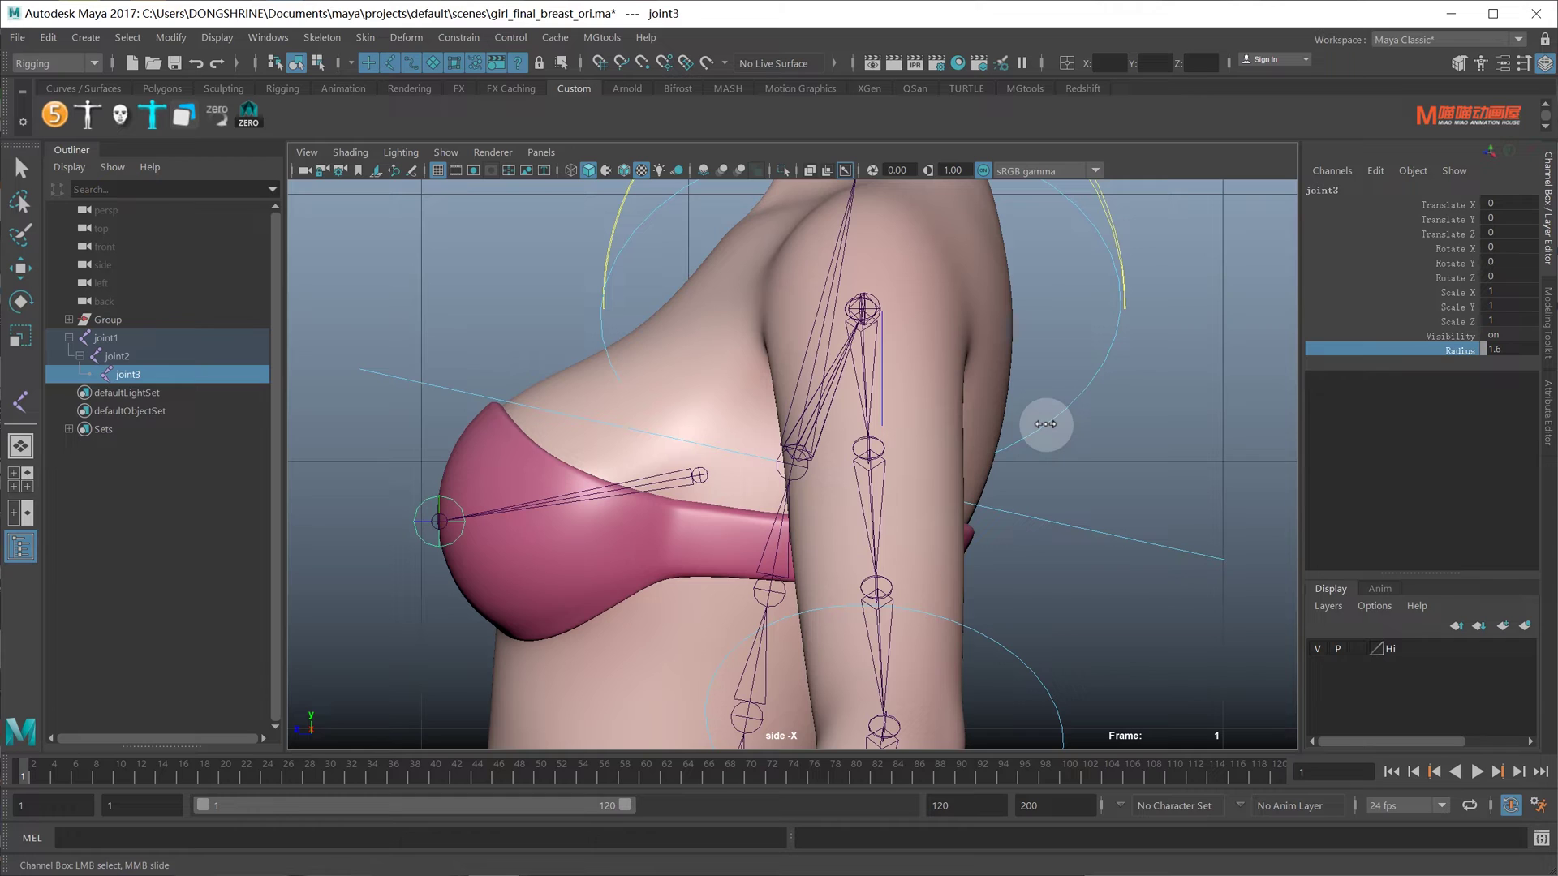
# - Rename joint1, joint2 and joint3 to joint_L, joint_mid_L and joint_end_L in the Outliner
pyautogui.doubleClick(148, 337)
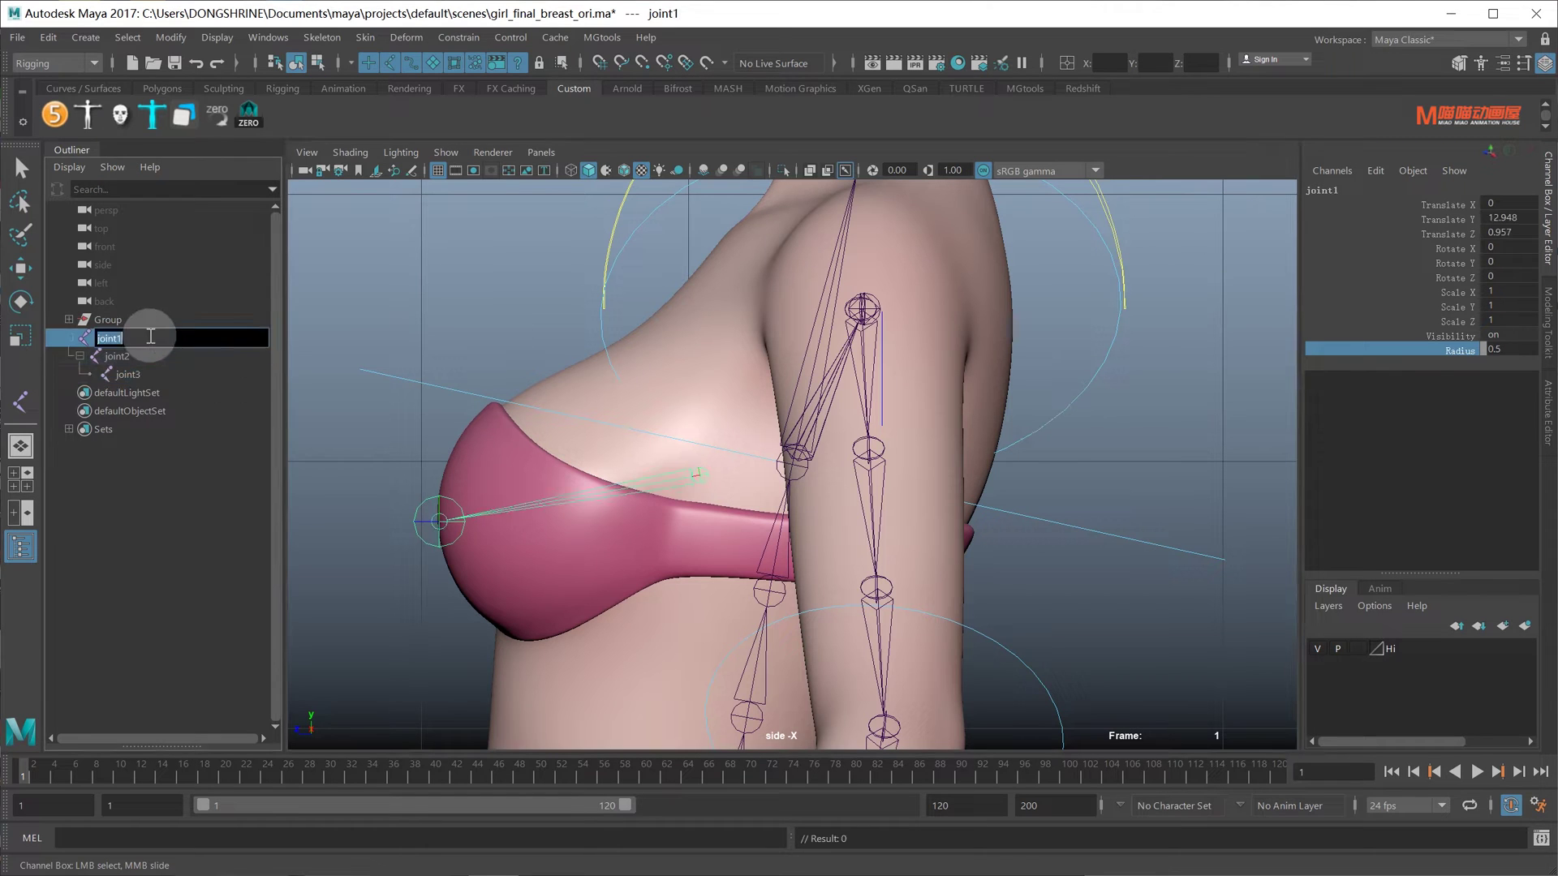
pyautogui.press('BackSpace')
pyautogui.write('_L')
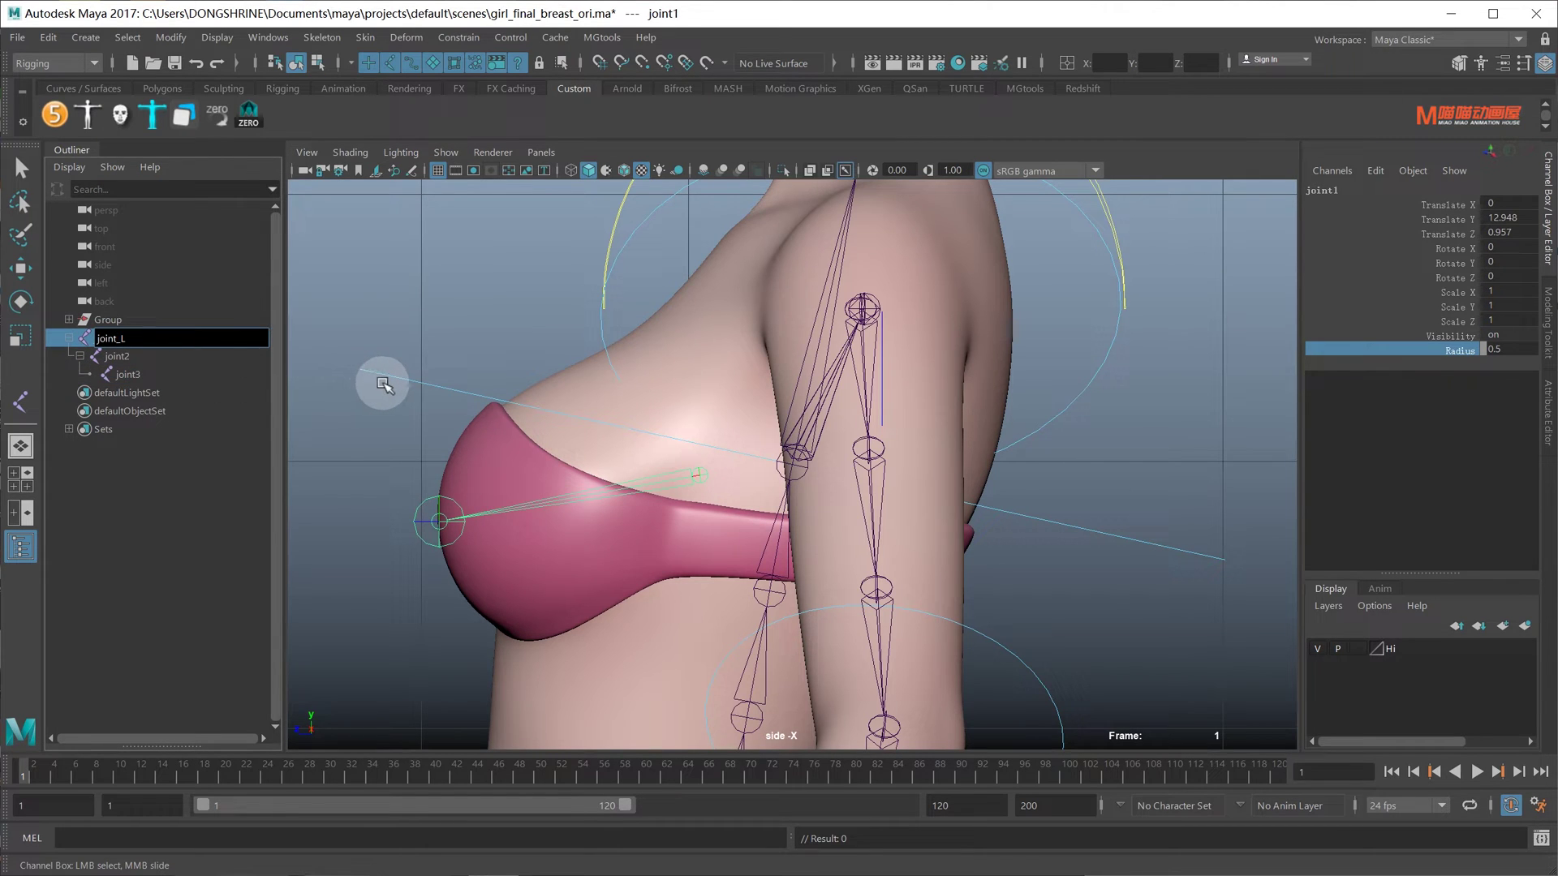
pyautogui.click(200, 355)
pyautogui.write('mi')
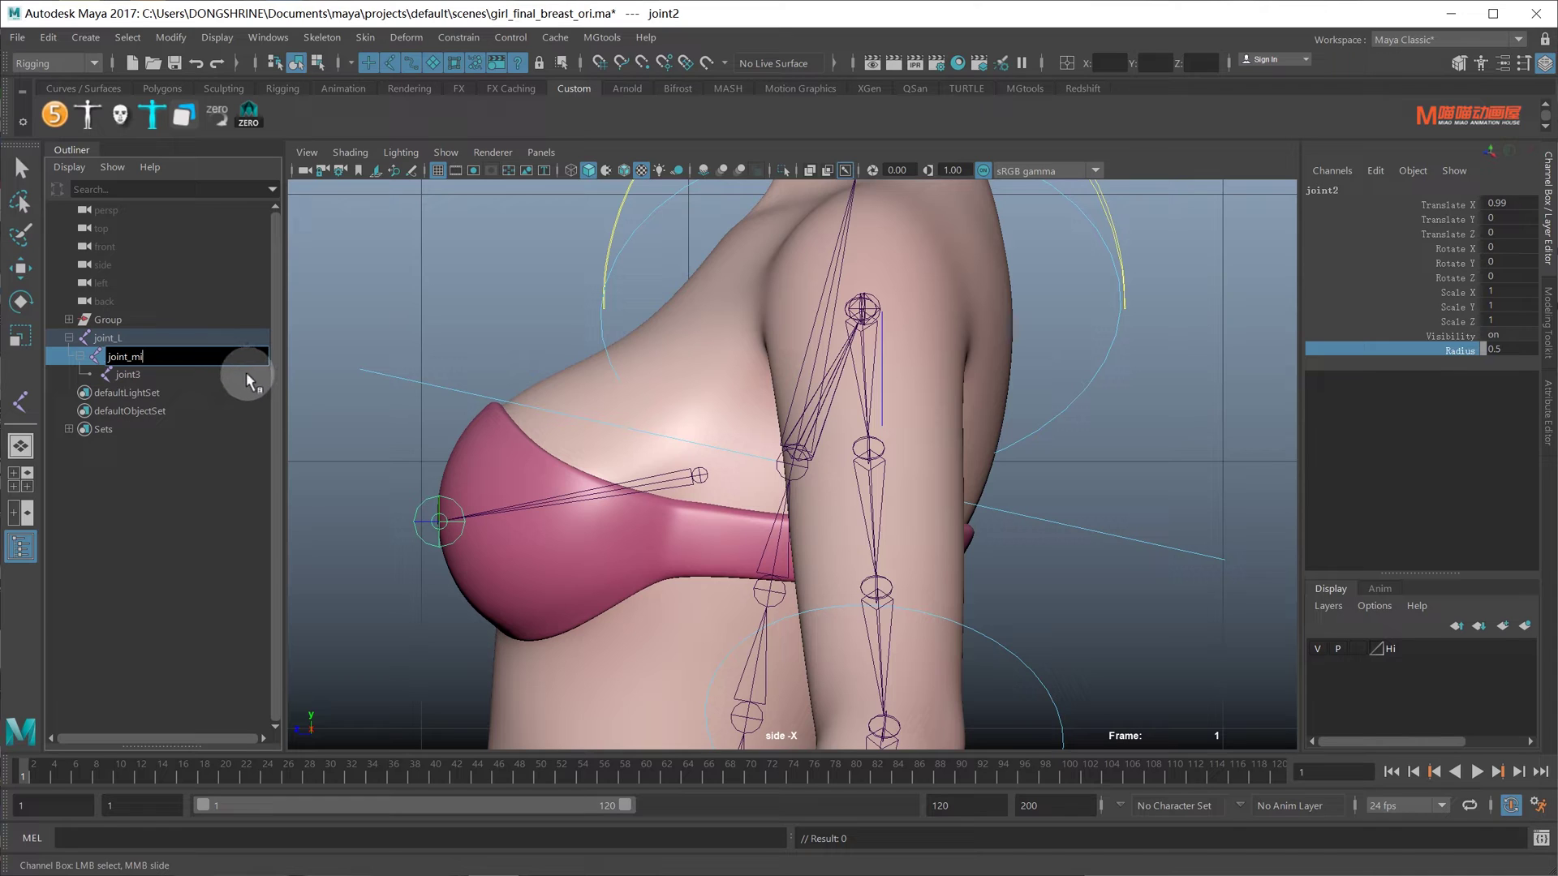
pyautogui.write('d_L')
pyautogui.press('Return')
pyautogui.click(198, 375)
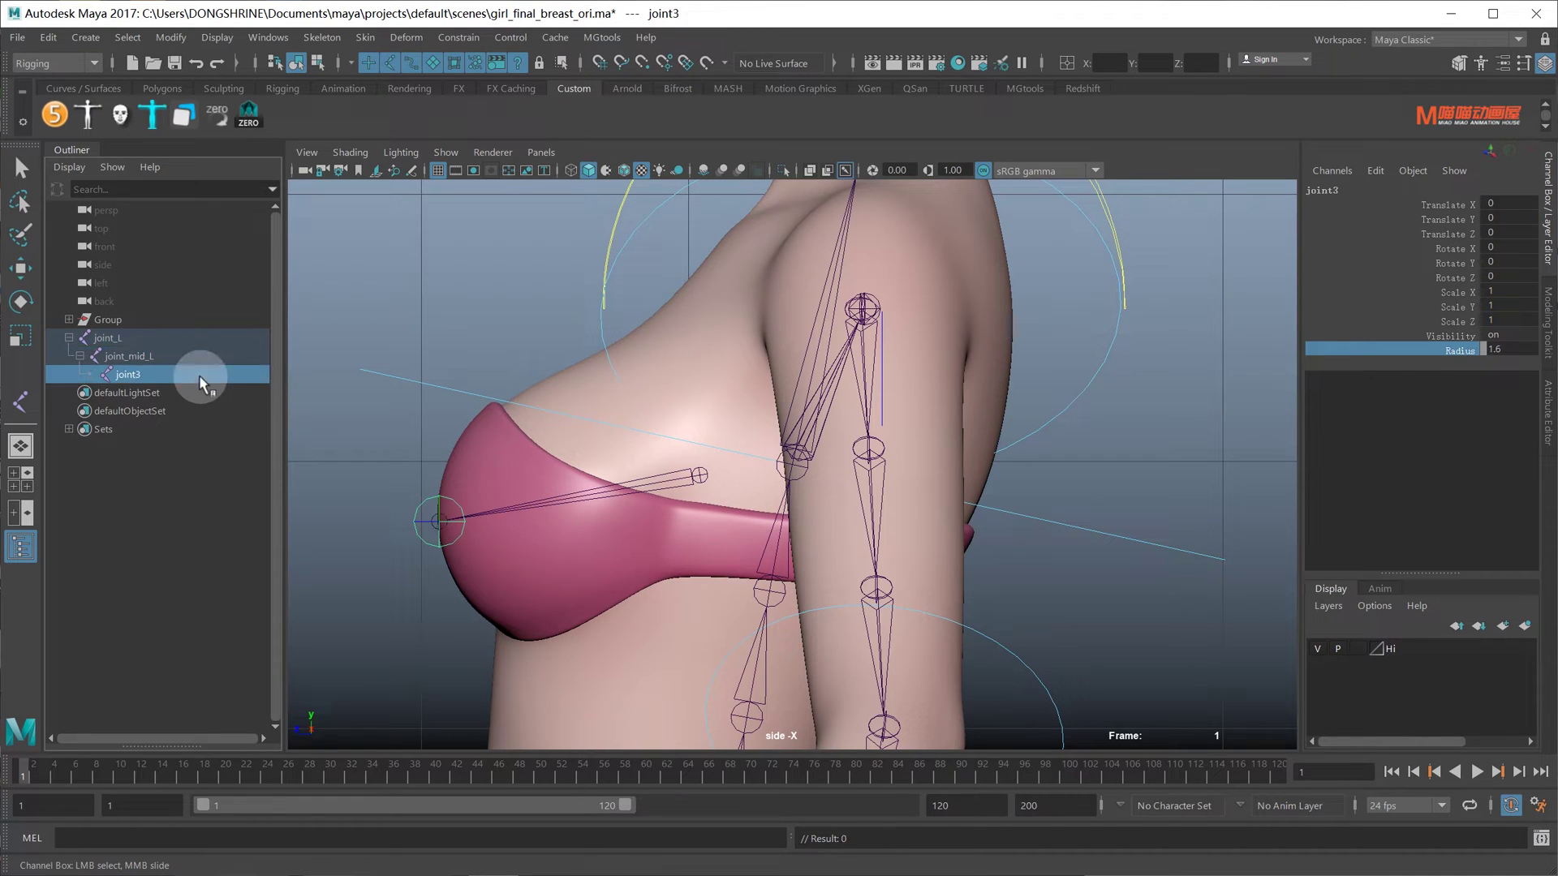
pyautogui.doubleClick(203, 375)
pyautogui.write('end')
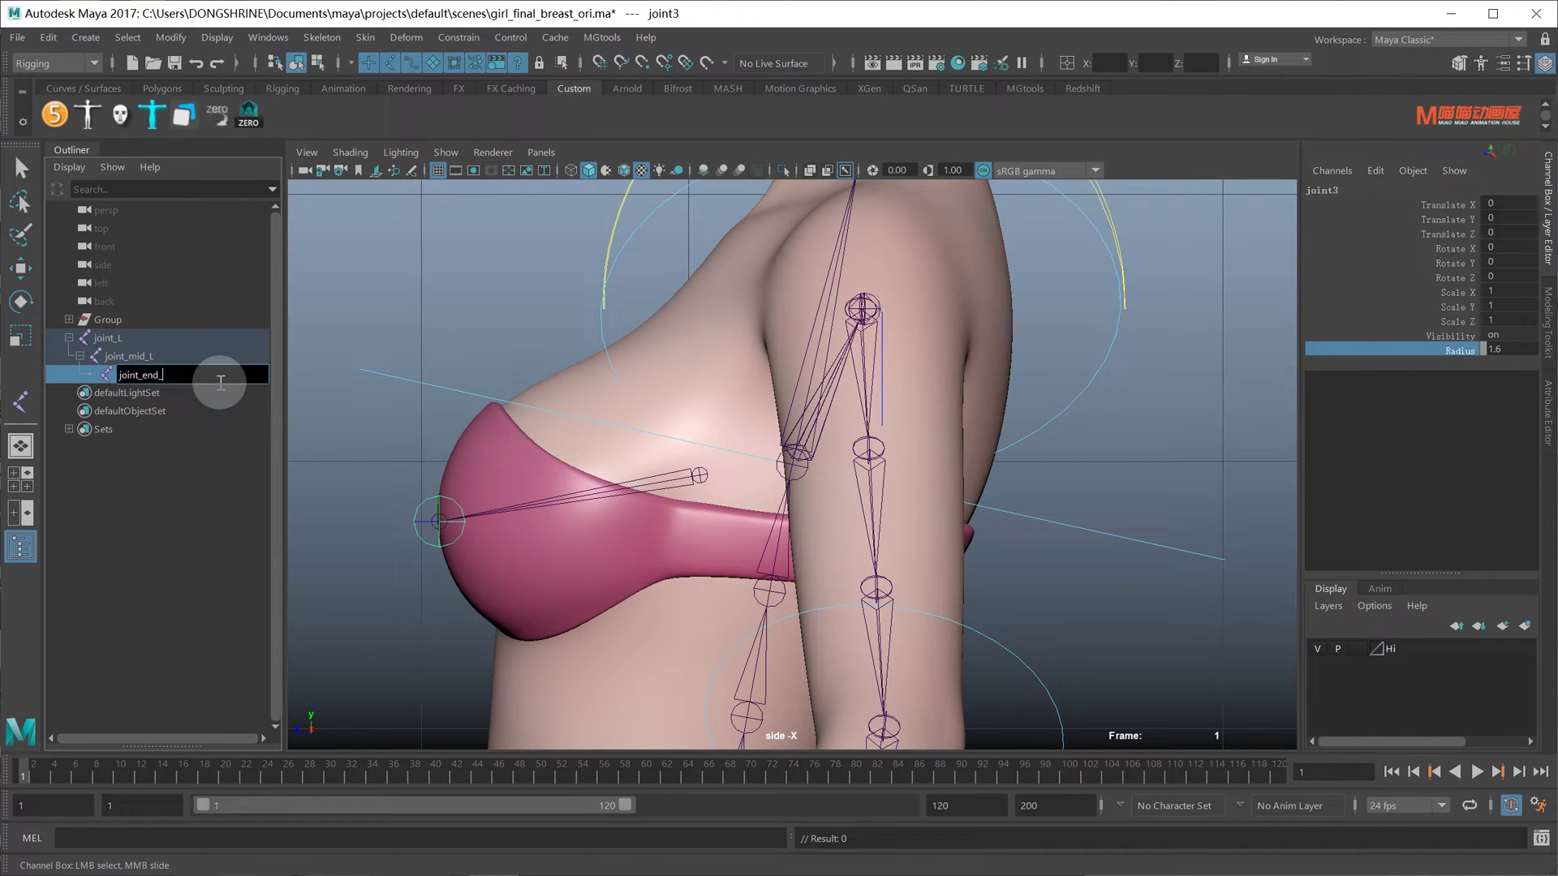
pyautogui.write('_L')
pyautogui.press('Return')
# - Select joint_L and switch to the front view
pyautogui.click(177, 341)
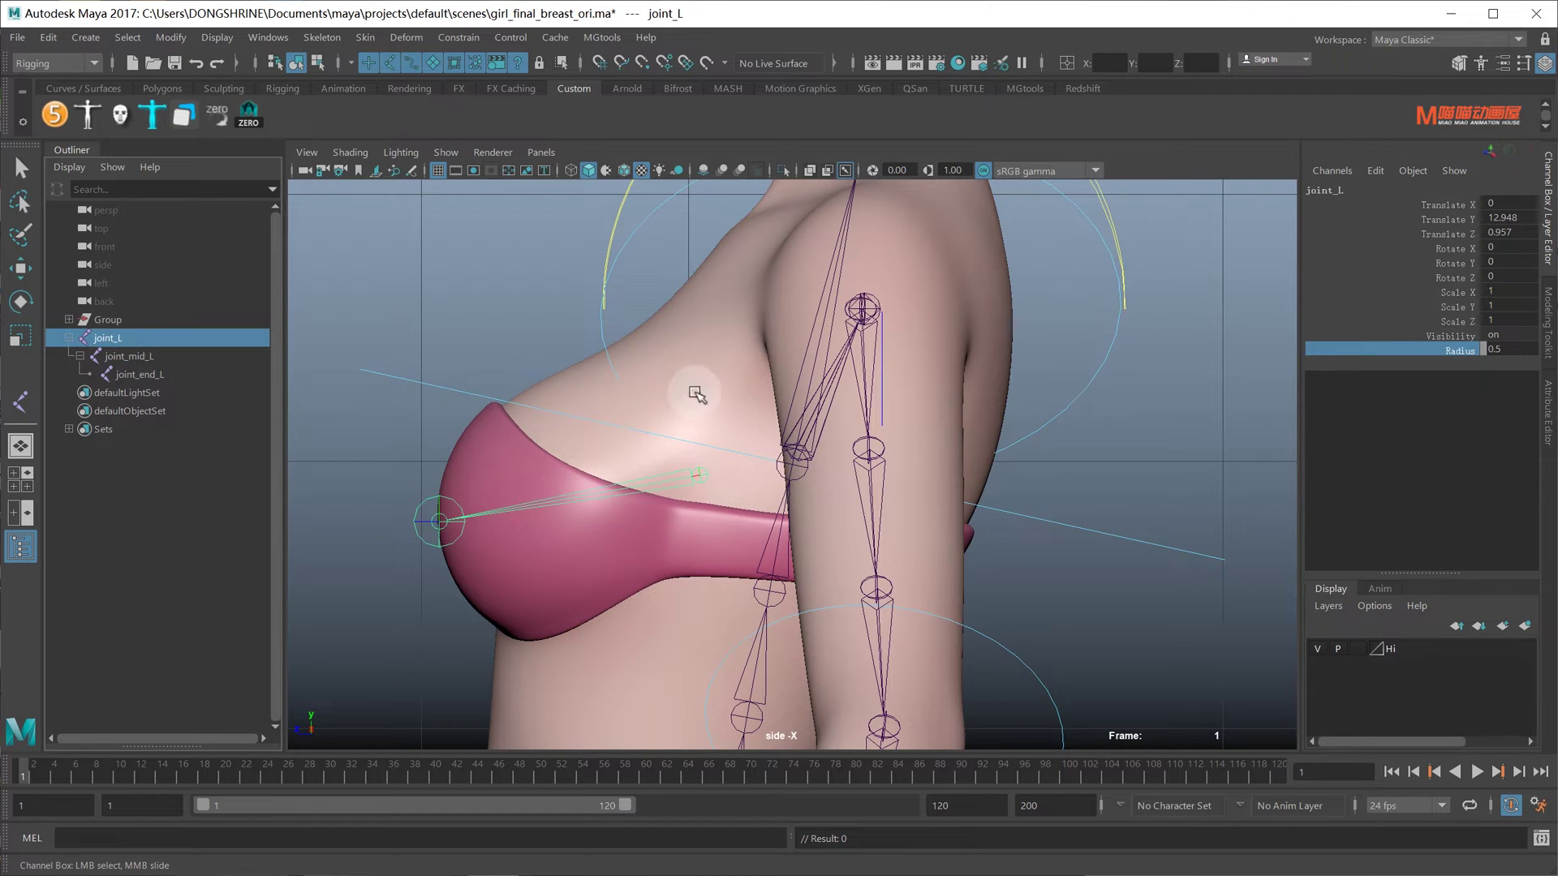
pyautogui.press('space')
pyautogui.moveTo(696, 425)
pyautogui.mouseDown()
pyautogui.moveTo(811, 471)
pyautogui.moveTo(799, 536)
pyautogui.mouseUp()
# - Rotate joint_L about 11.7° in Y, checking the angle from front, side and perspective views
pyautogui.press('w')
pyautogui.press('e')
pyautogui.press('space')
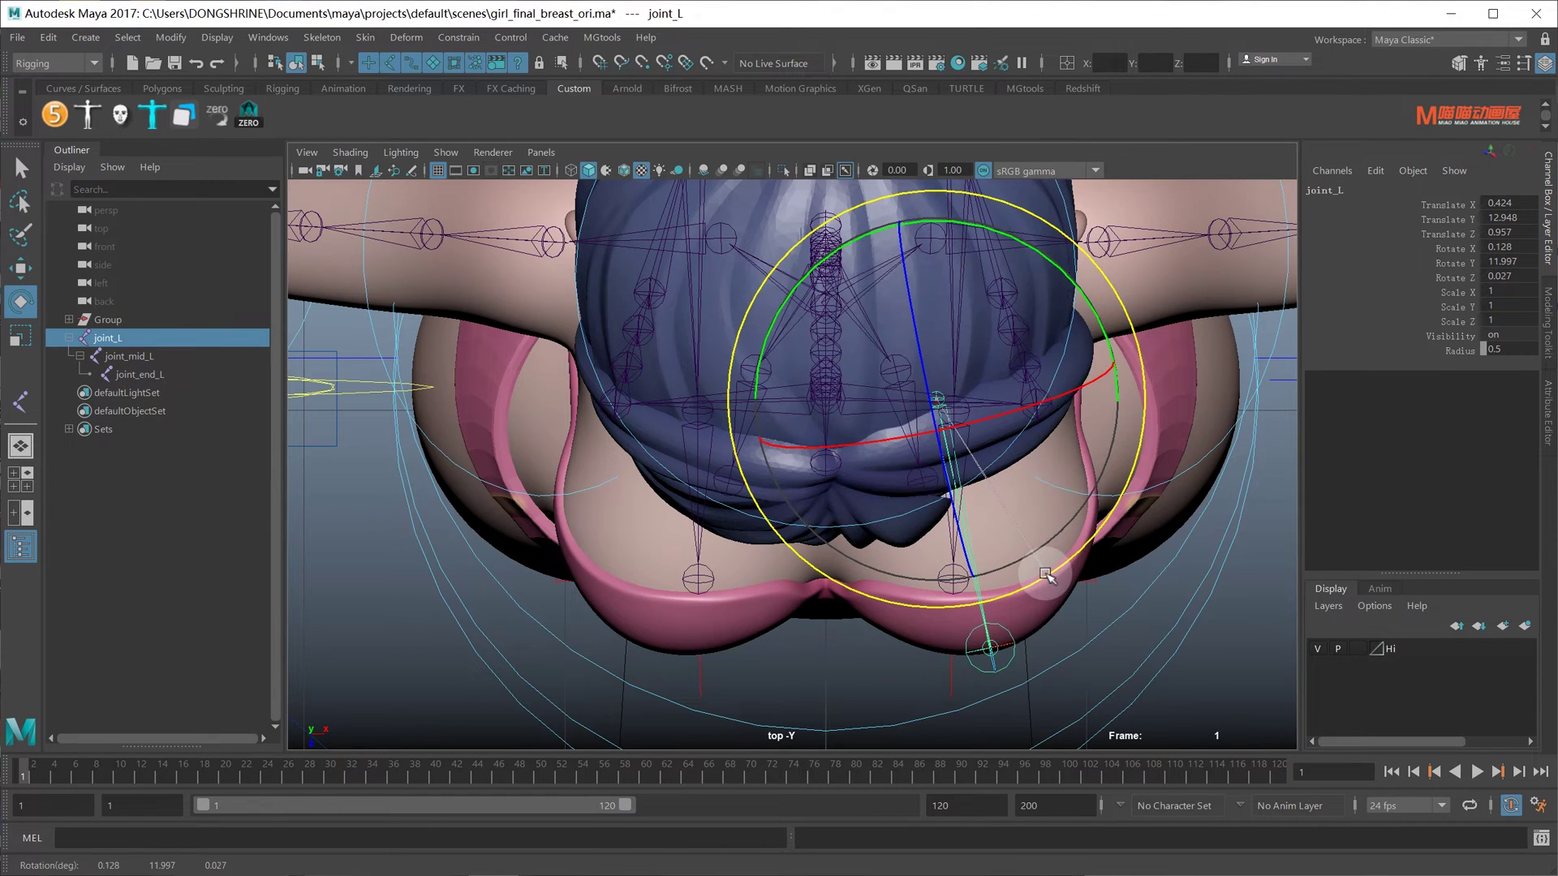
pyautogui.press('space')
pyautogui.moveTo(1045, 575); pyautogui.dragTo(1041, 651)
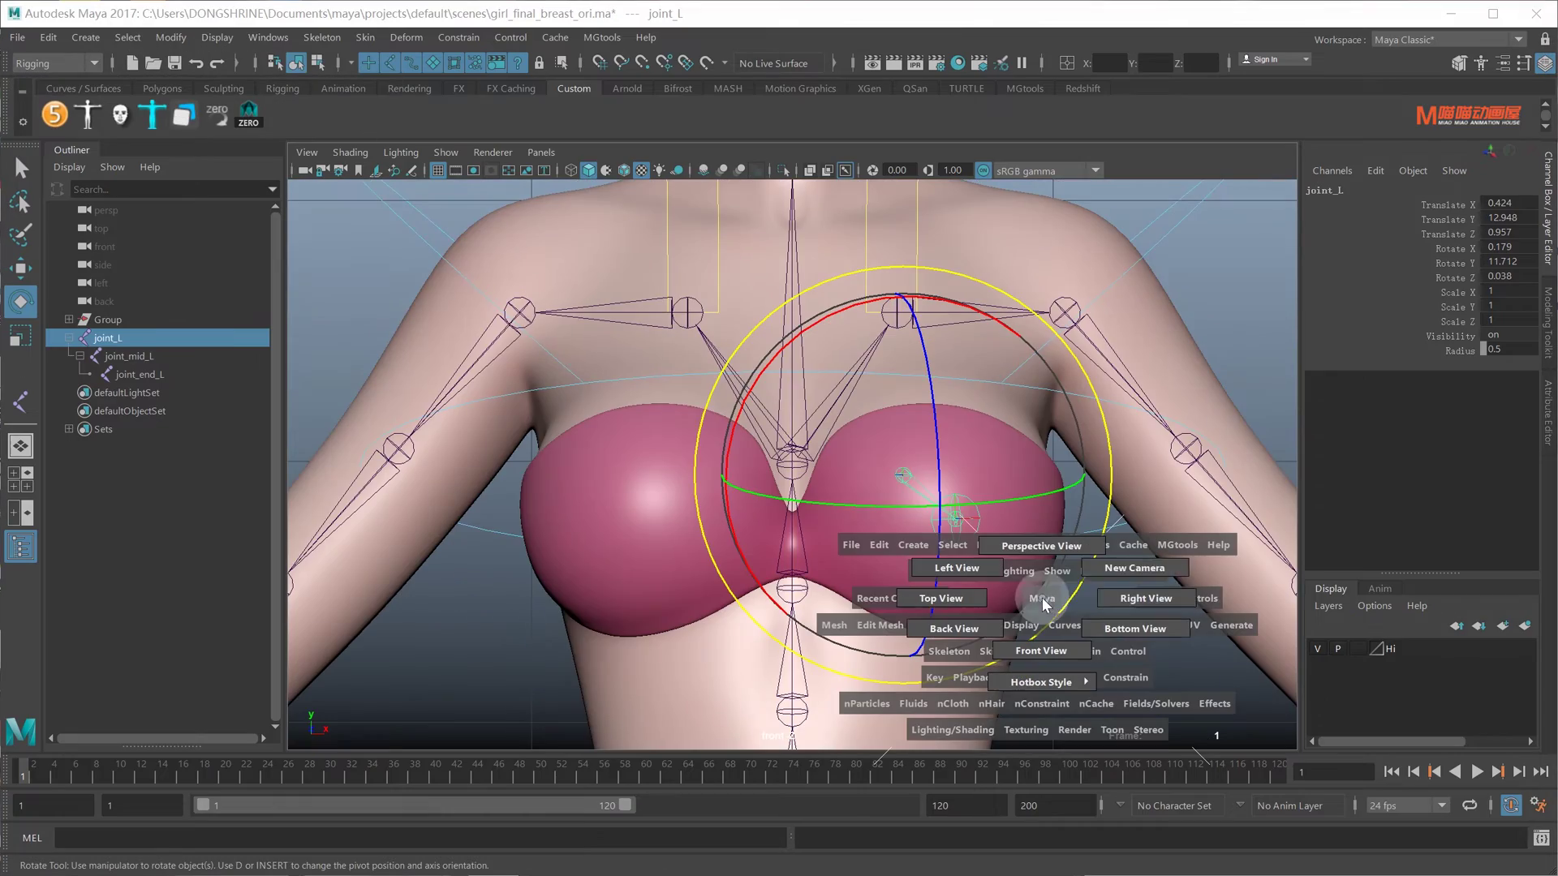
pyautogui.moveTo(1079, 598); pyautogui.dragTo(1127, 598)
pyautogui.press('space')
pyautogui.moveTo(770, 463)
pyautogui.keyDown('alt'); pyautogui.mouseDown()
pyautogui.moveTo(803, 466)
pyautogui.moveTo(740, 377)
pyautogui.mouseUp(); pyautogui.keyUp('alt')
pyautogui.moveTo(779, 463)
pyautogui.keyDown('alt'); pyautogui.mouseDown()
pyautogui.moveTo(811, 462)
pyautogui.moveTo(897, 515)
pyautogui.moveTo(897, 546)
pyautogui.moveTo(831, 492)
pyautogui.moveTo(714, 463)
pyautogui.moveTo(801, 461)
pyautogui.mouseUp(); pyautogui.keyUp('alt')
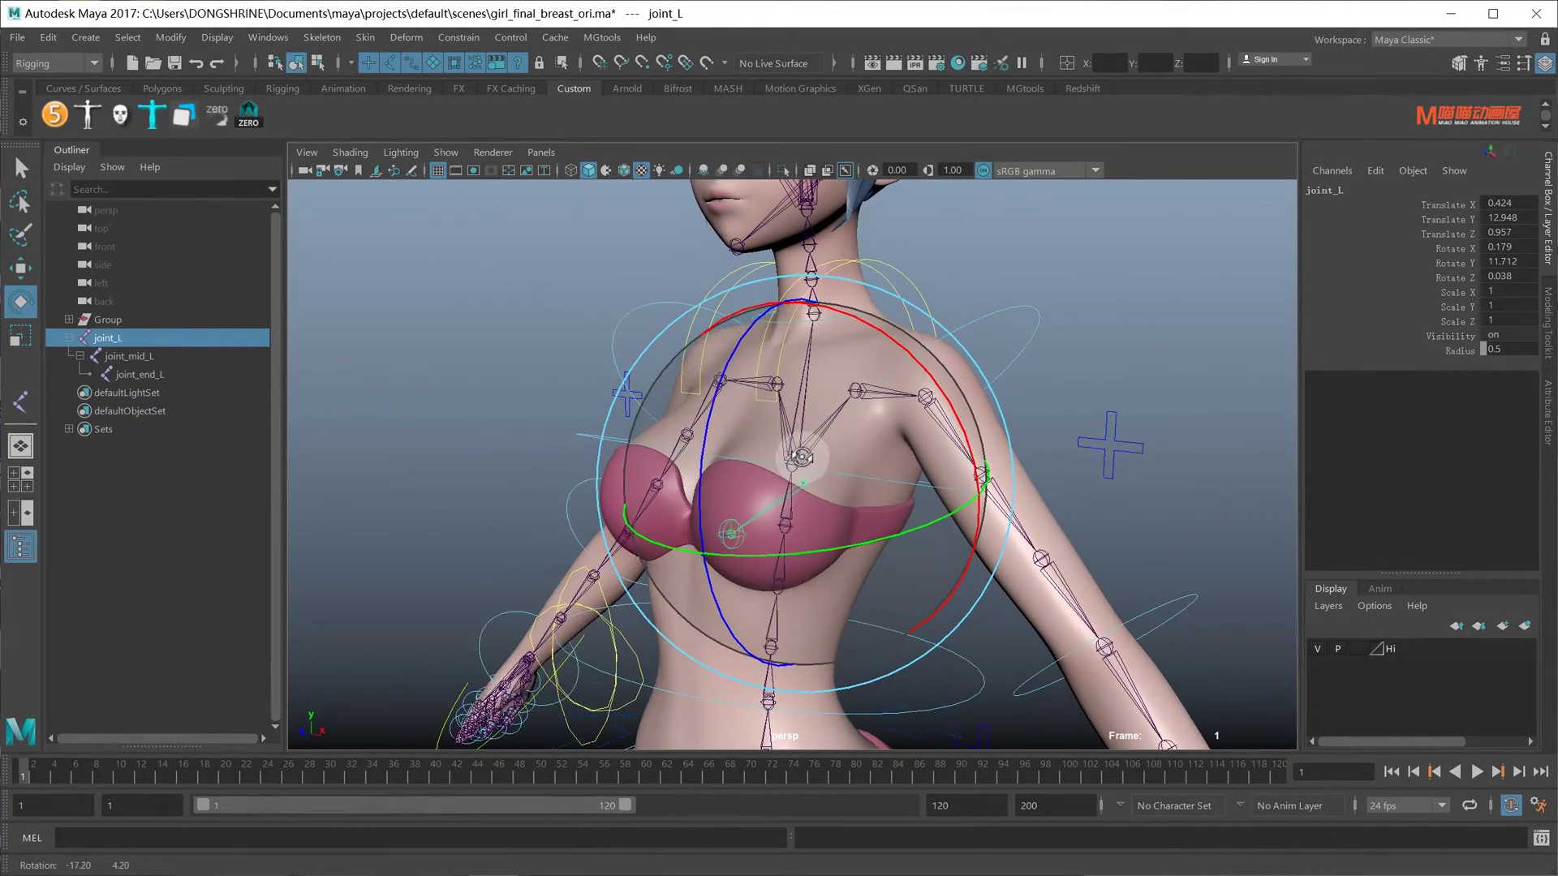
# - Set IK handle creation to Rotate-Plane Solver and create a handle from joint_L to the tip
pyautogui.click(322, 38)
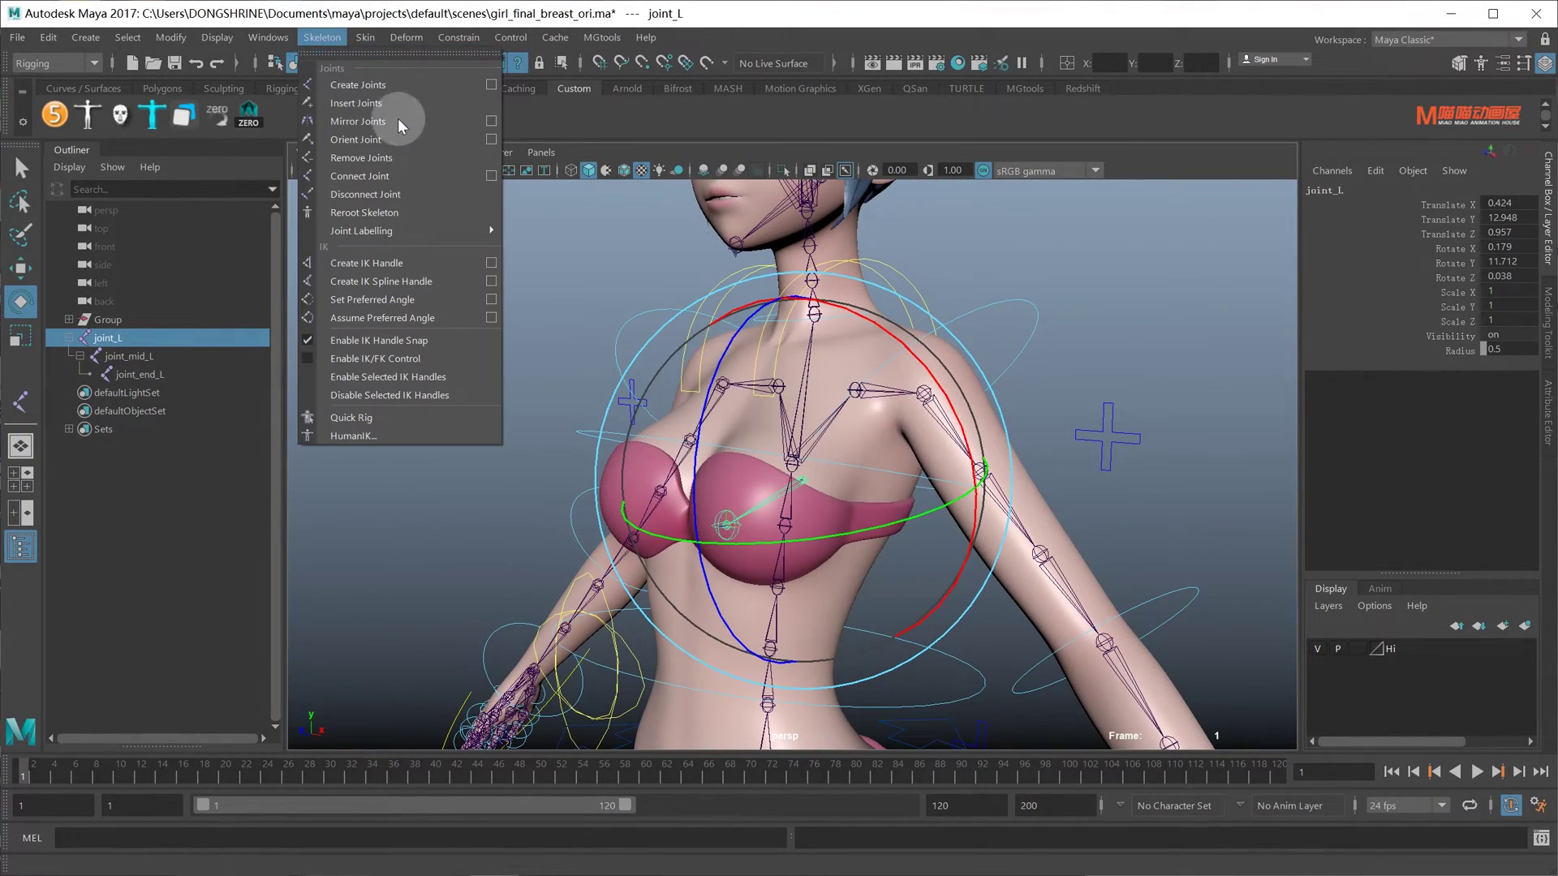
pyautogui.click(492, 263)
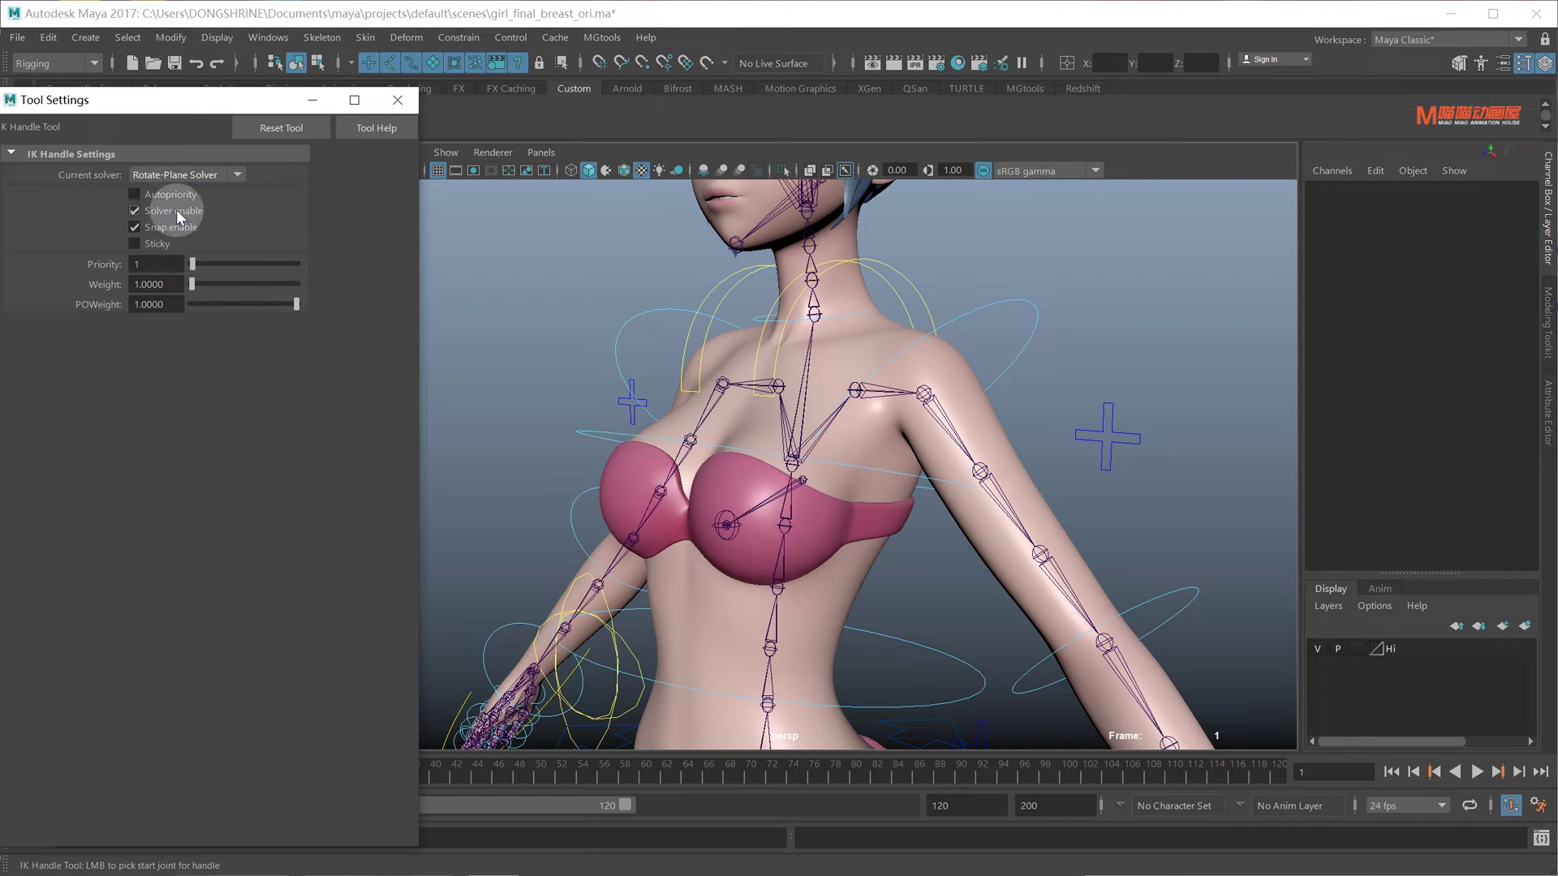
pyautogui.click(398, 101)
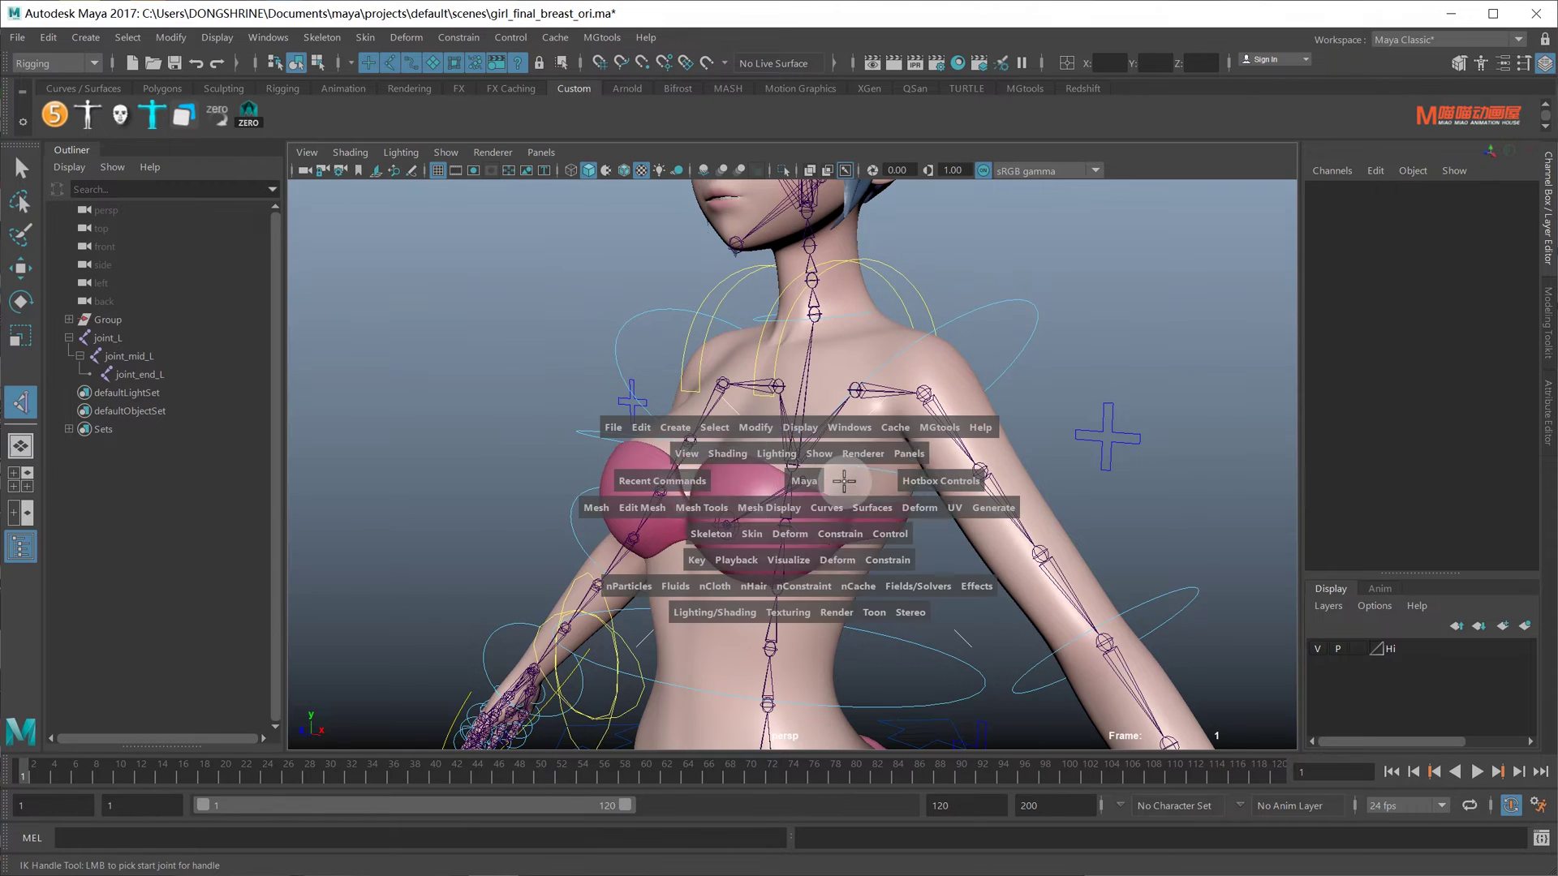
pyautogui.moveTo(804, 479); pyautogui.dragTo(702, 475)
pyautogui.click(701, 474)
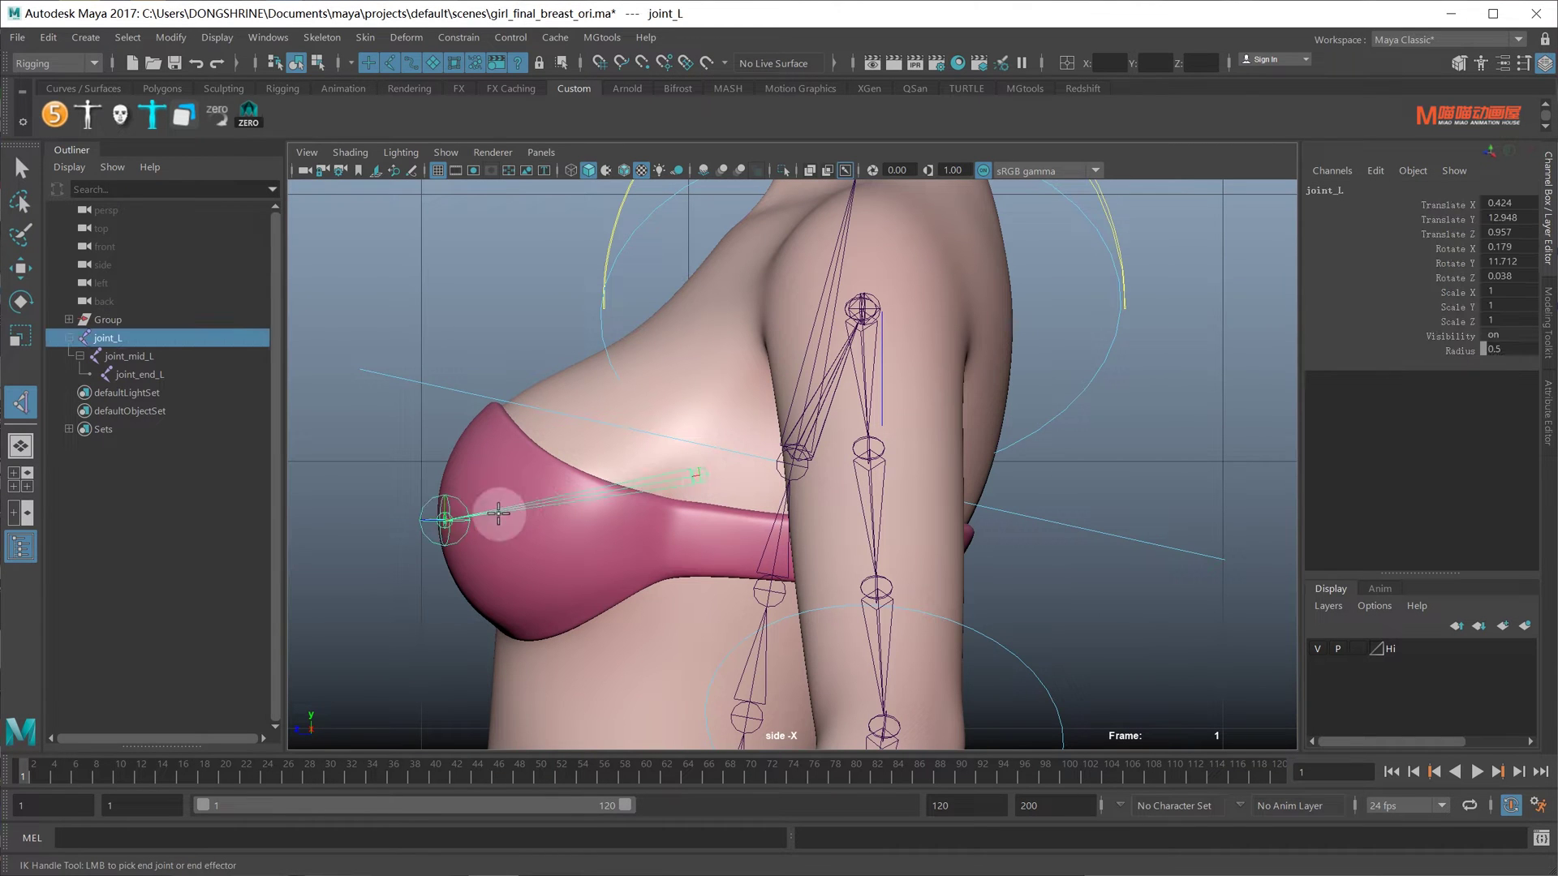
pyautogui.click(443, 527)
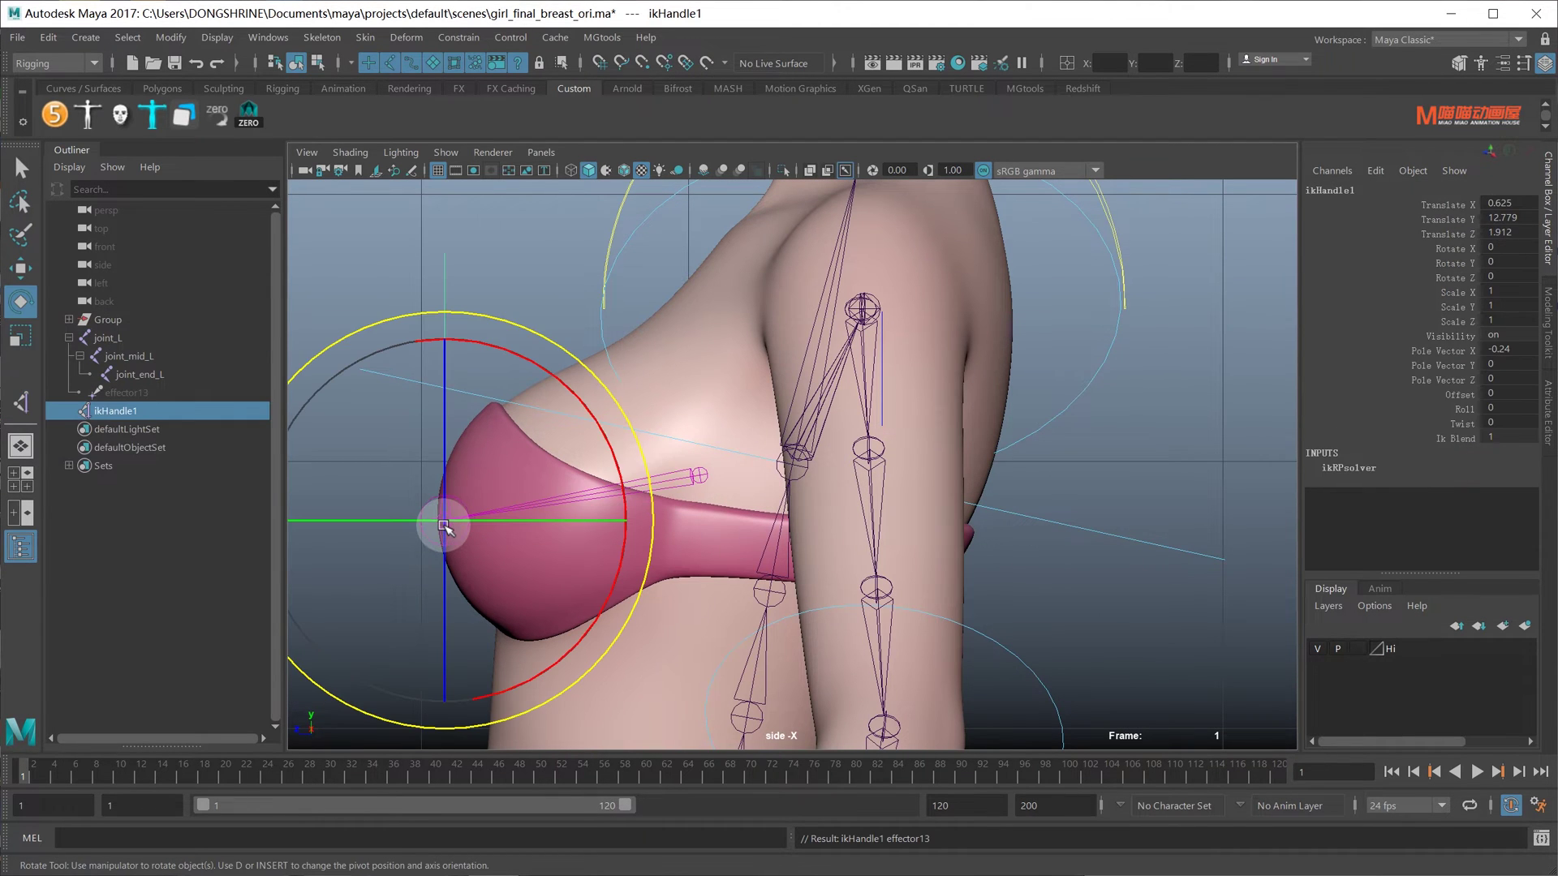
# - Undo and recreate the IK handle from joint_L to joint_end_L, then test it by moving
pyautogui.hotkey('ctrl', 'z')
pyautogui.hotkey('ctrl', 'z')
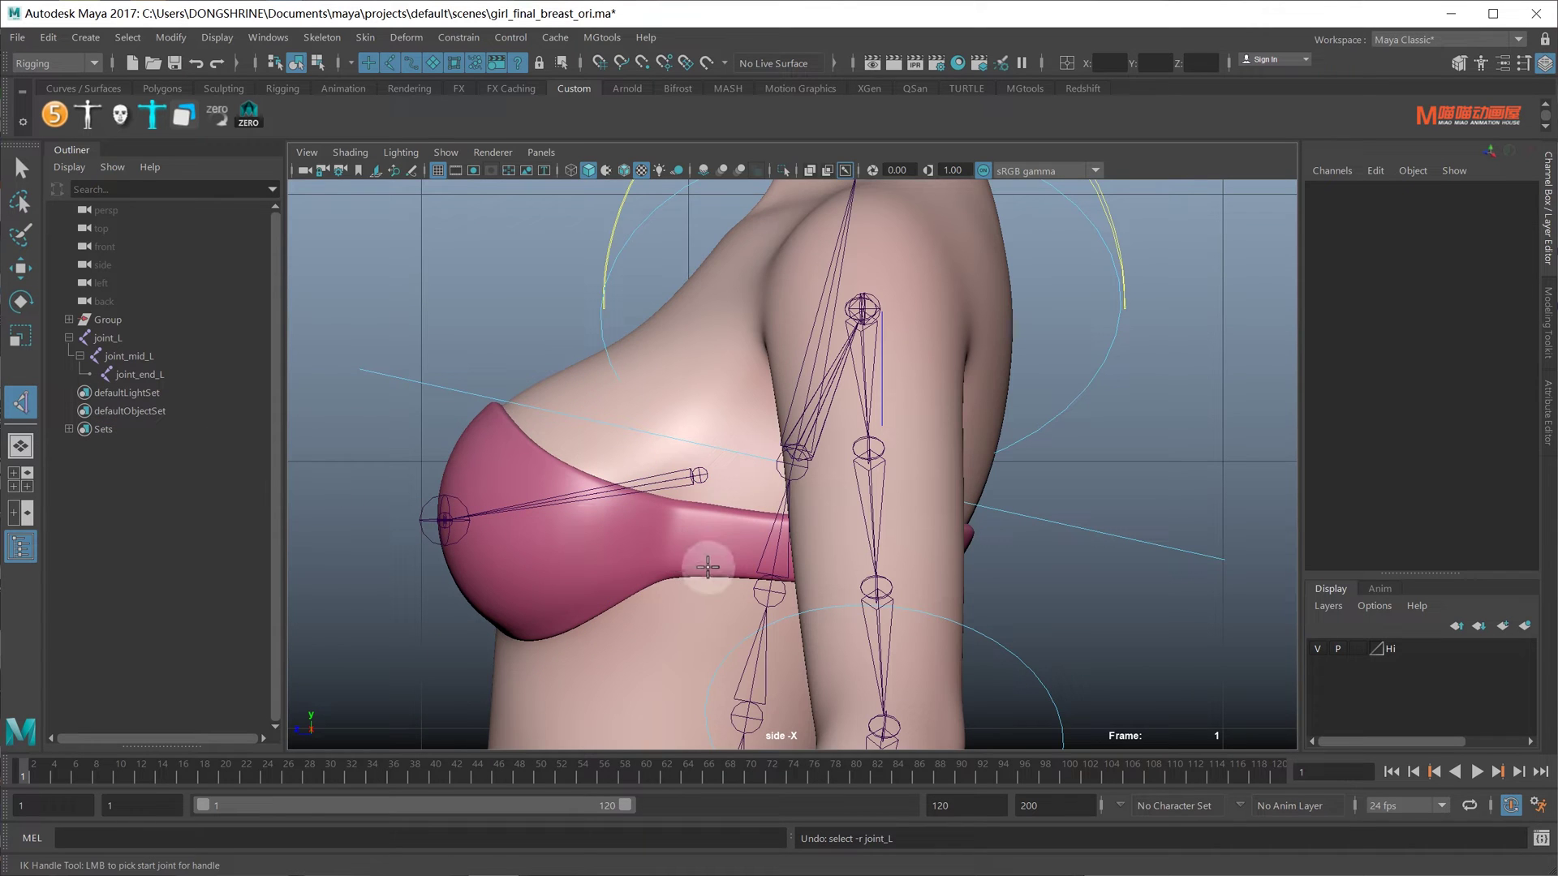
pyautogui.click(696, 476)
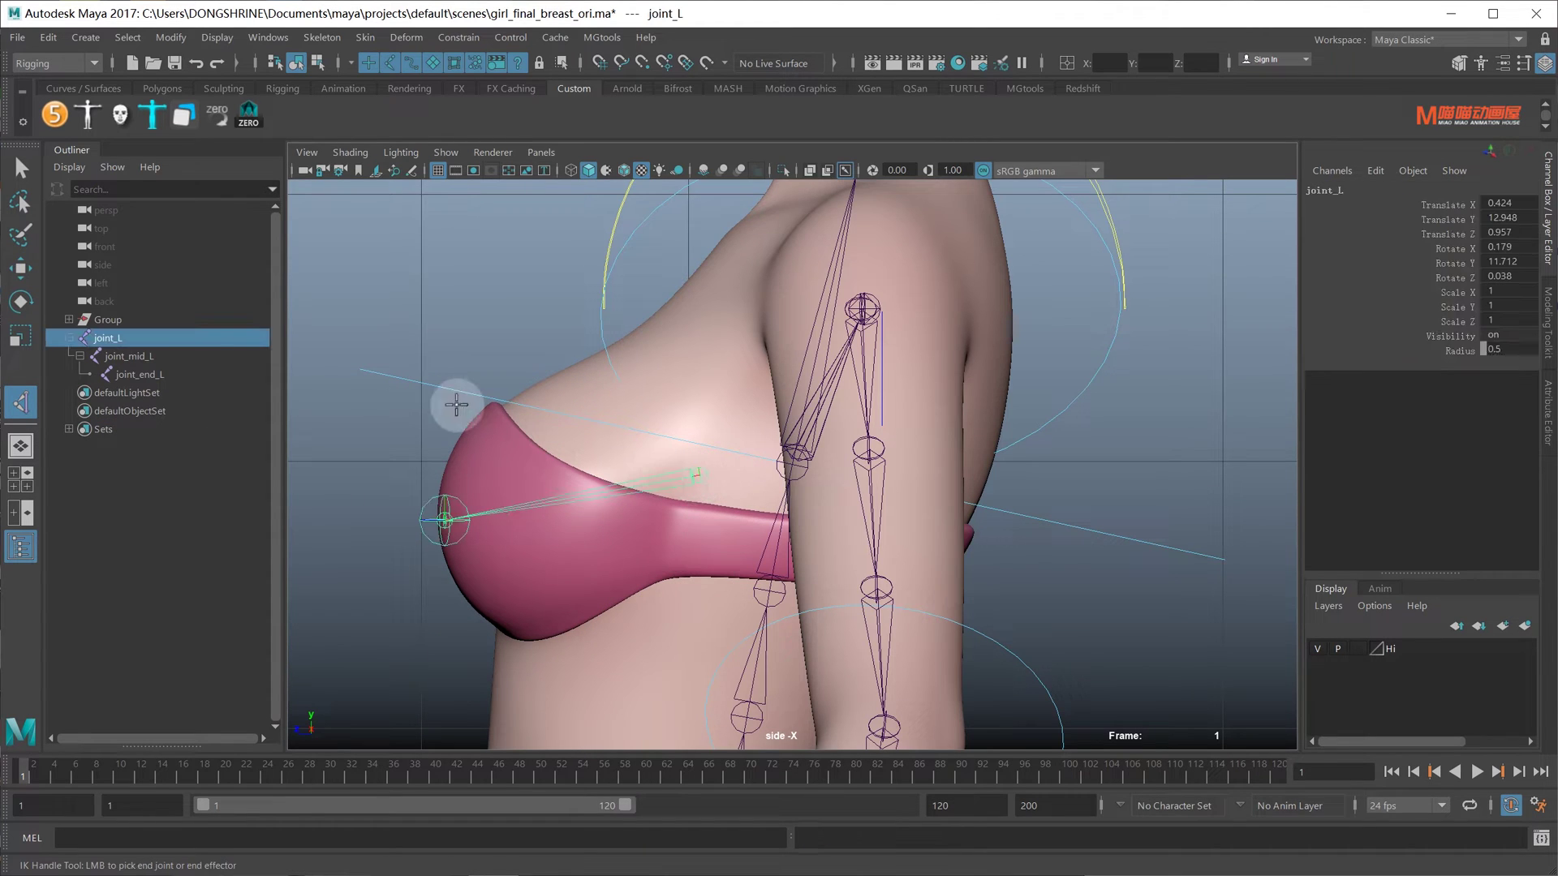
pyautogui.click(157, 357)
pyautogui.press('w')
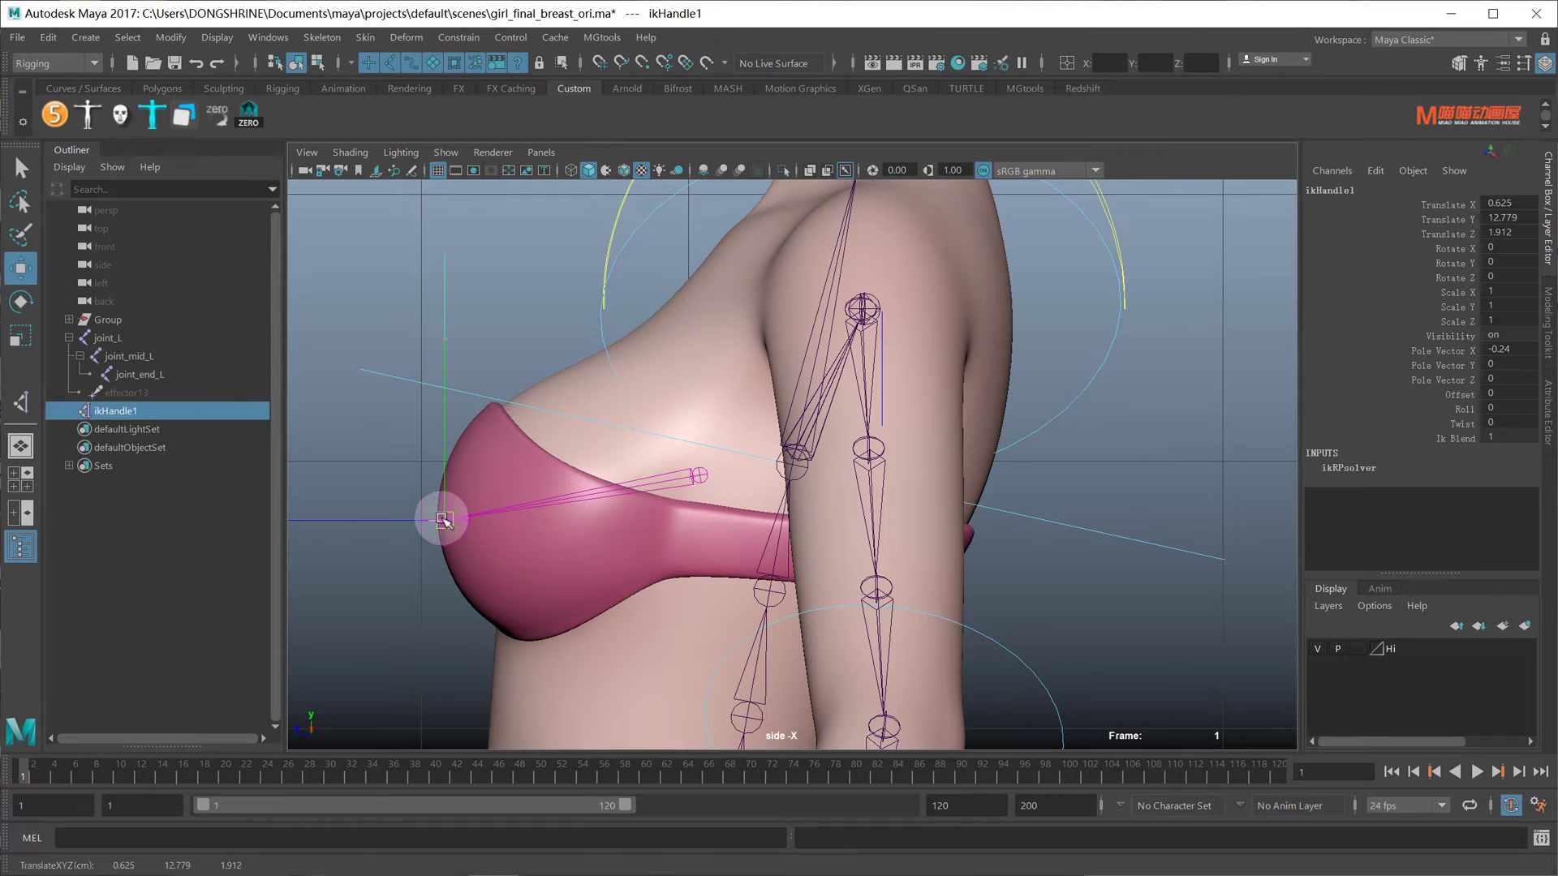
pyautogui.moveTo(434, 514)
pyautogui.mouseDown()
pyautogui.moveTo(397, 512)
pyautogui.moveTo(469, 543)
pyautogui.mouseUp()
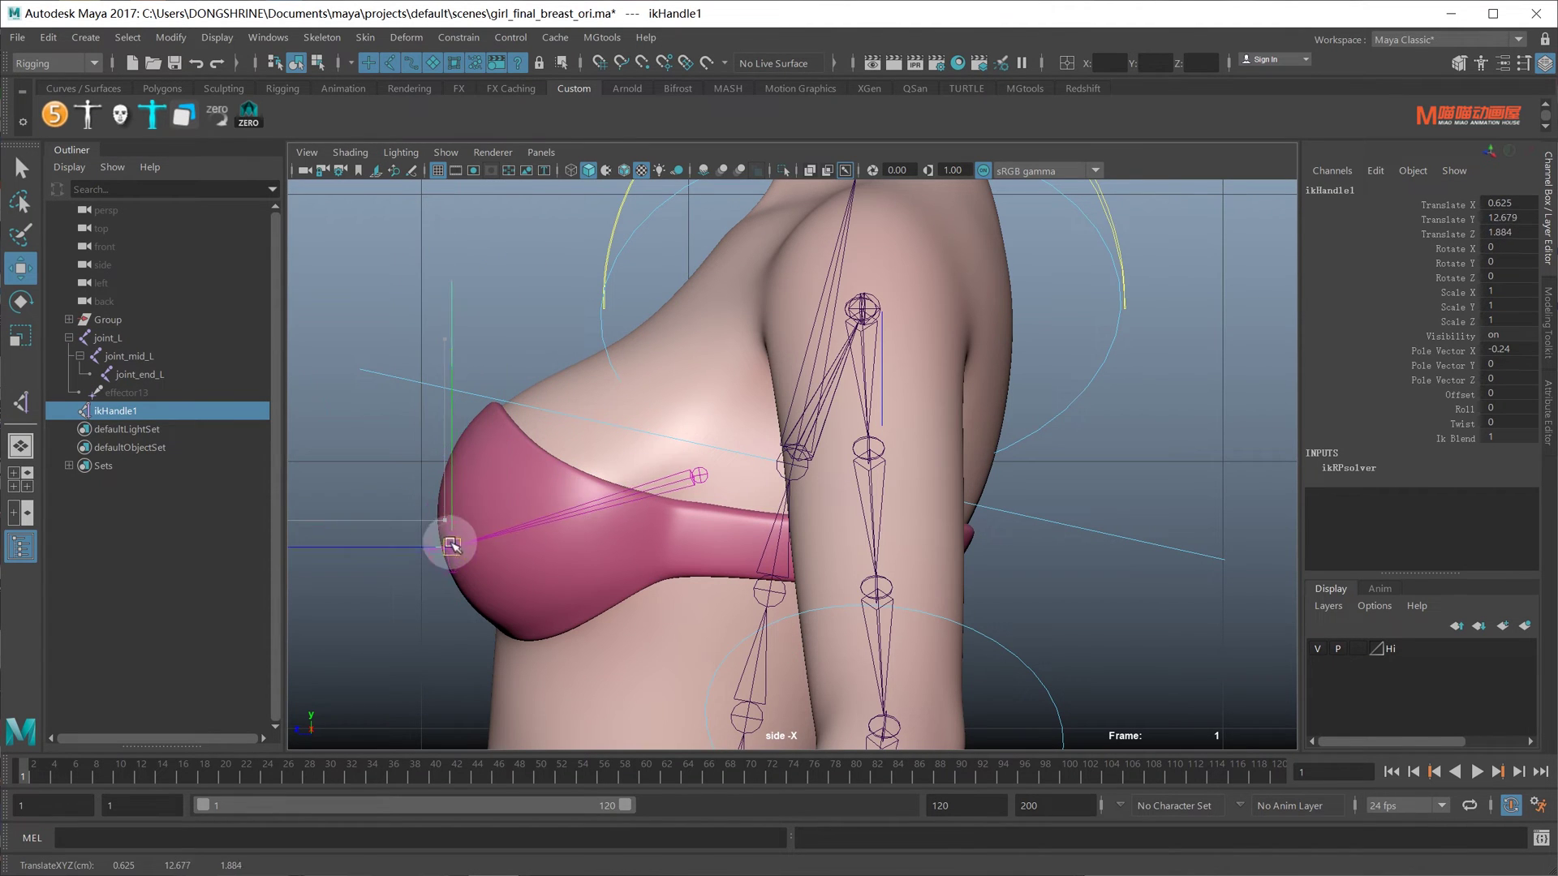
# - Rename the handle ikHandle_L, then select joint_L in the front view
pyautogui.doubleClick(182, 412)
pyautogui.press('BackSpace')
pyautogui.write('_L')
pyautogui.press('Return')
pyautogui.click(125, 338)
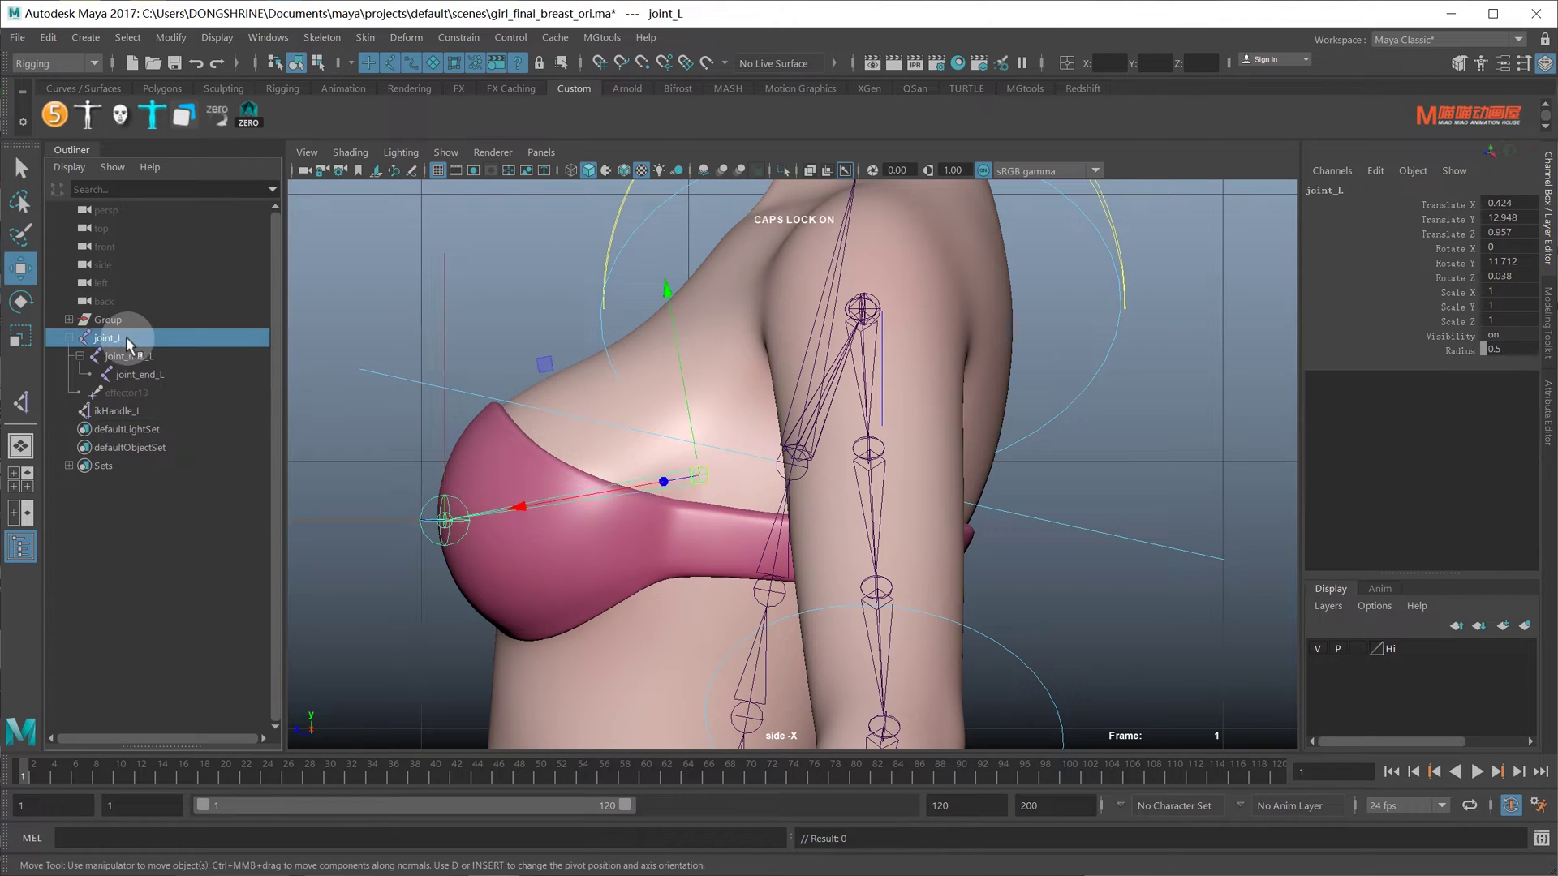
pyautogui.press('space')
pyautogui.click(732, 439)
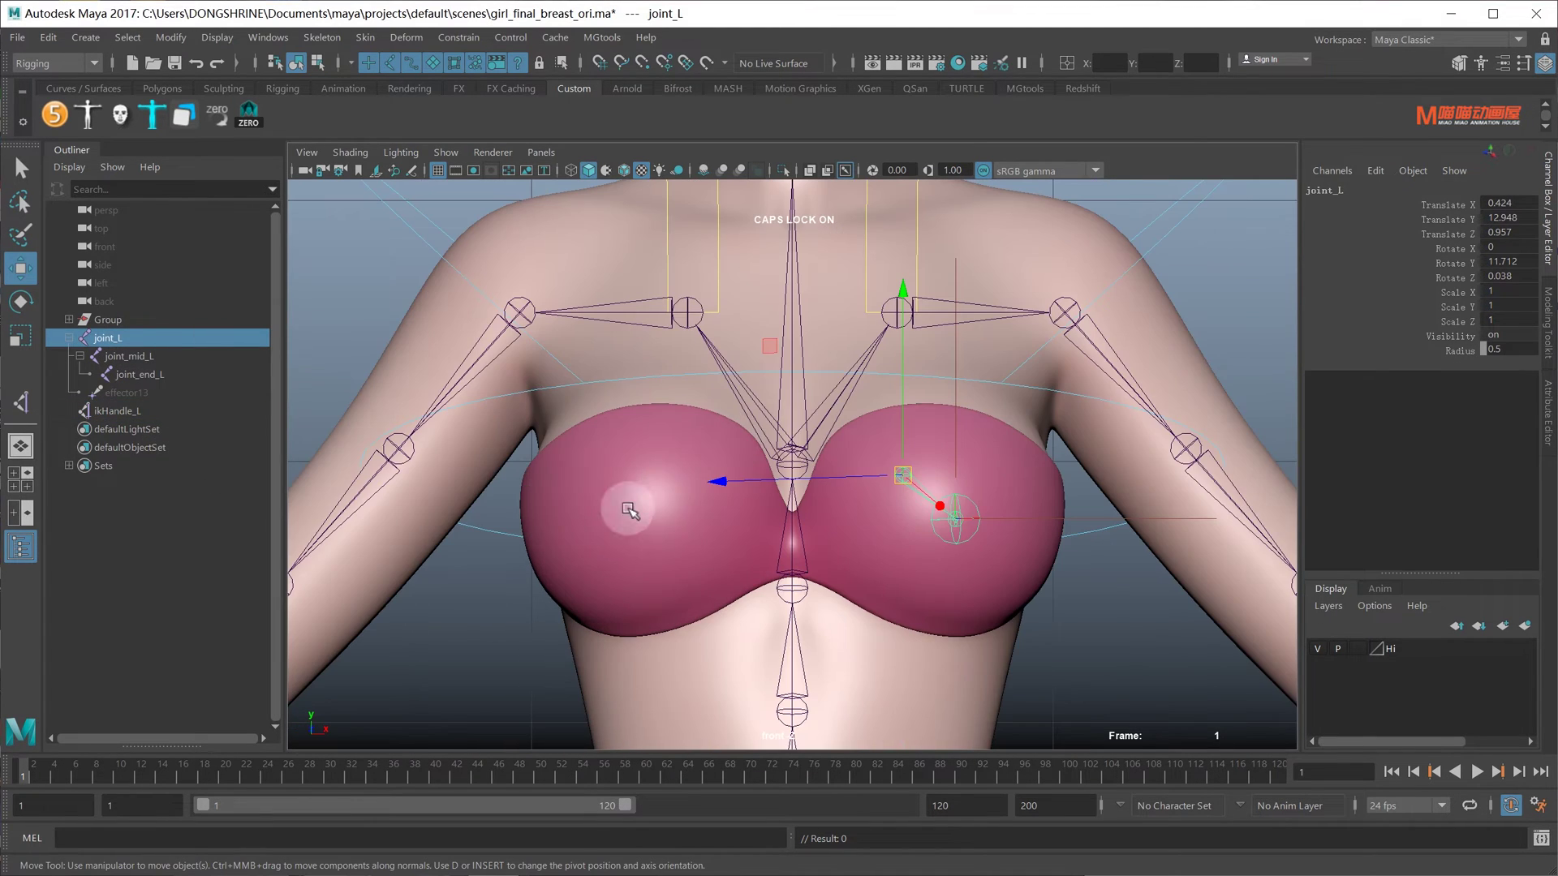
# - Mirror joint_L's chain across YZ, replacing _L with _R for the right side
pyautogui.click(322, 38)
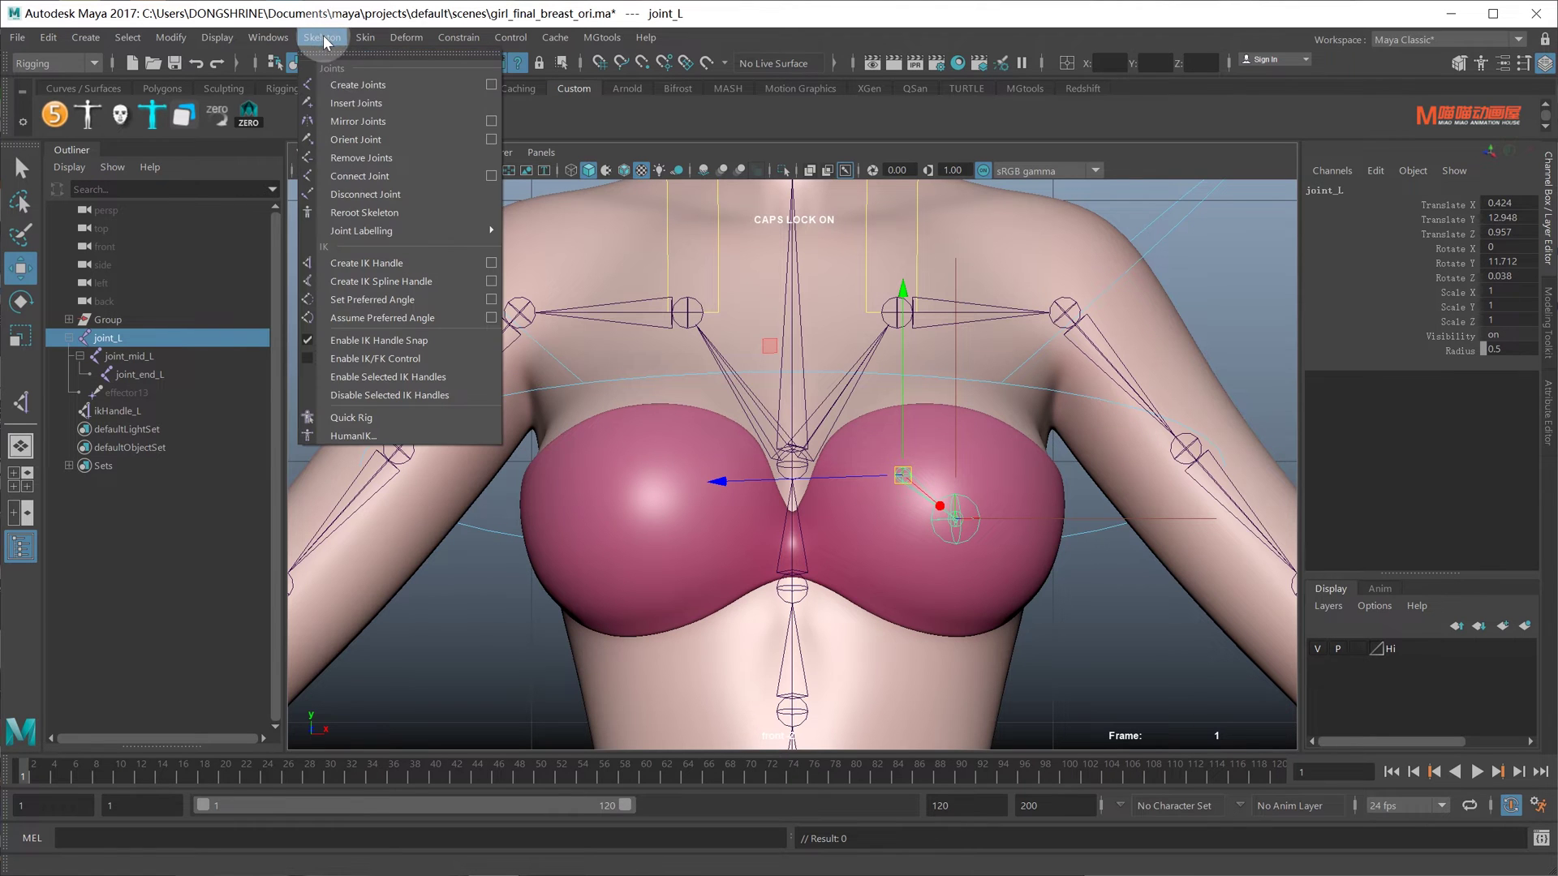
pyautogui.click(491, 121)
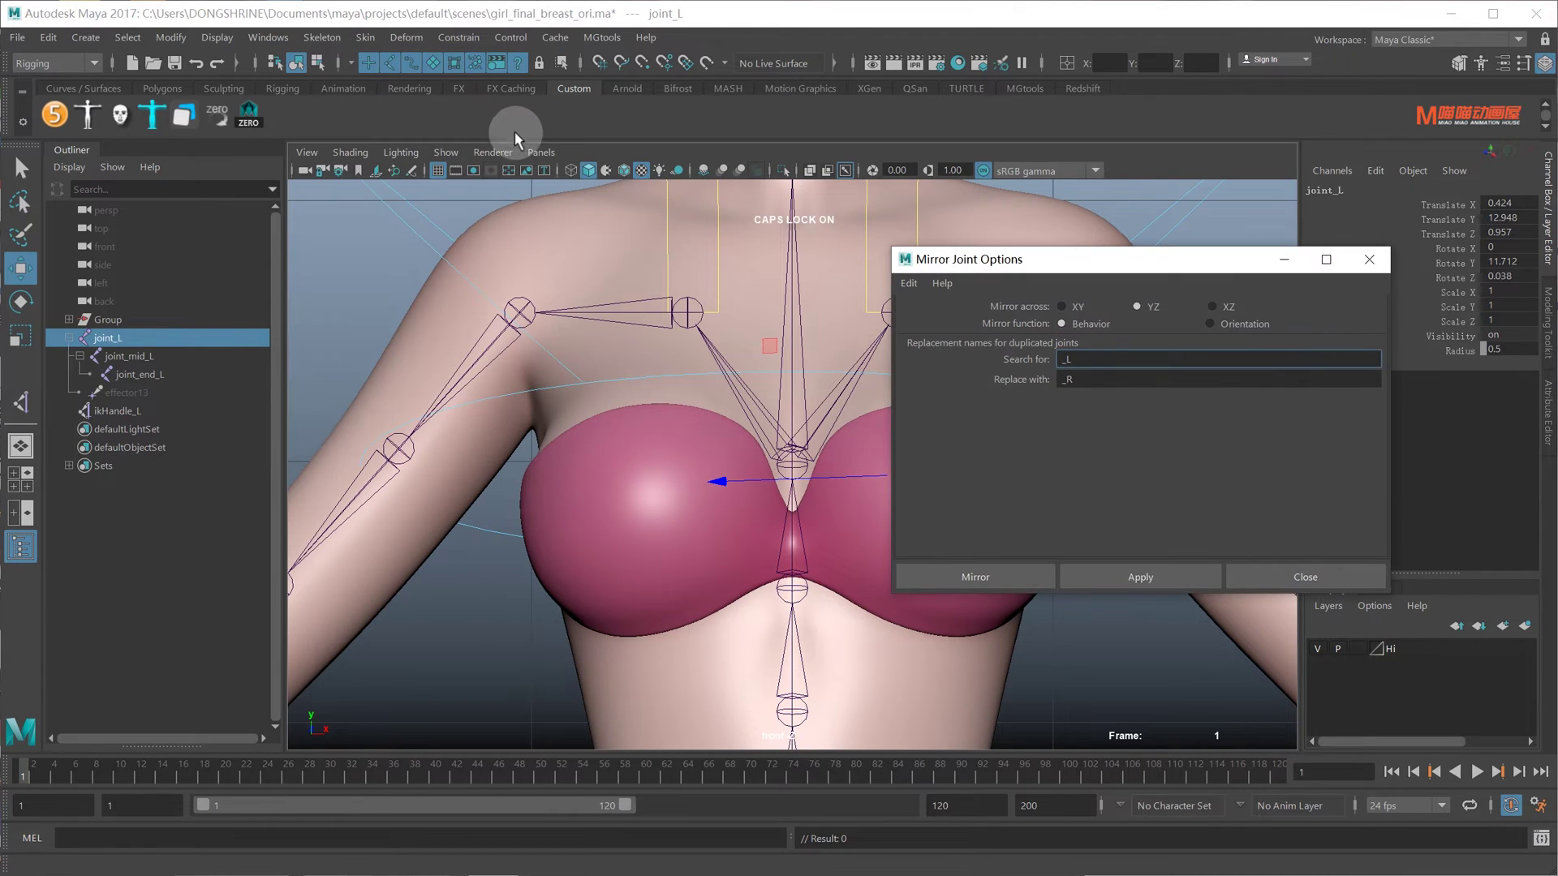
pyautogui.moveTo(1057, 296); pyautogui.dragTo(1070, 314)
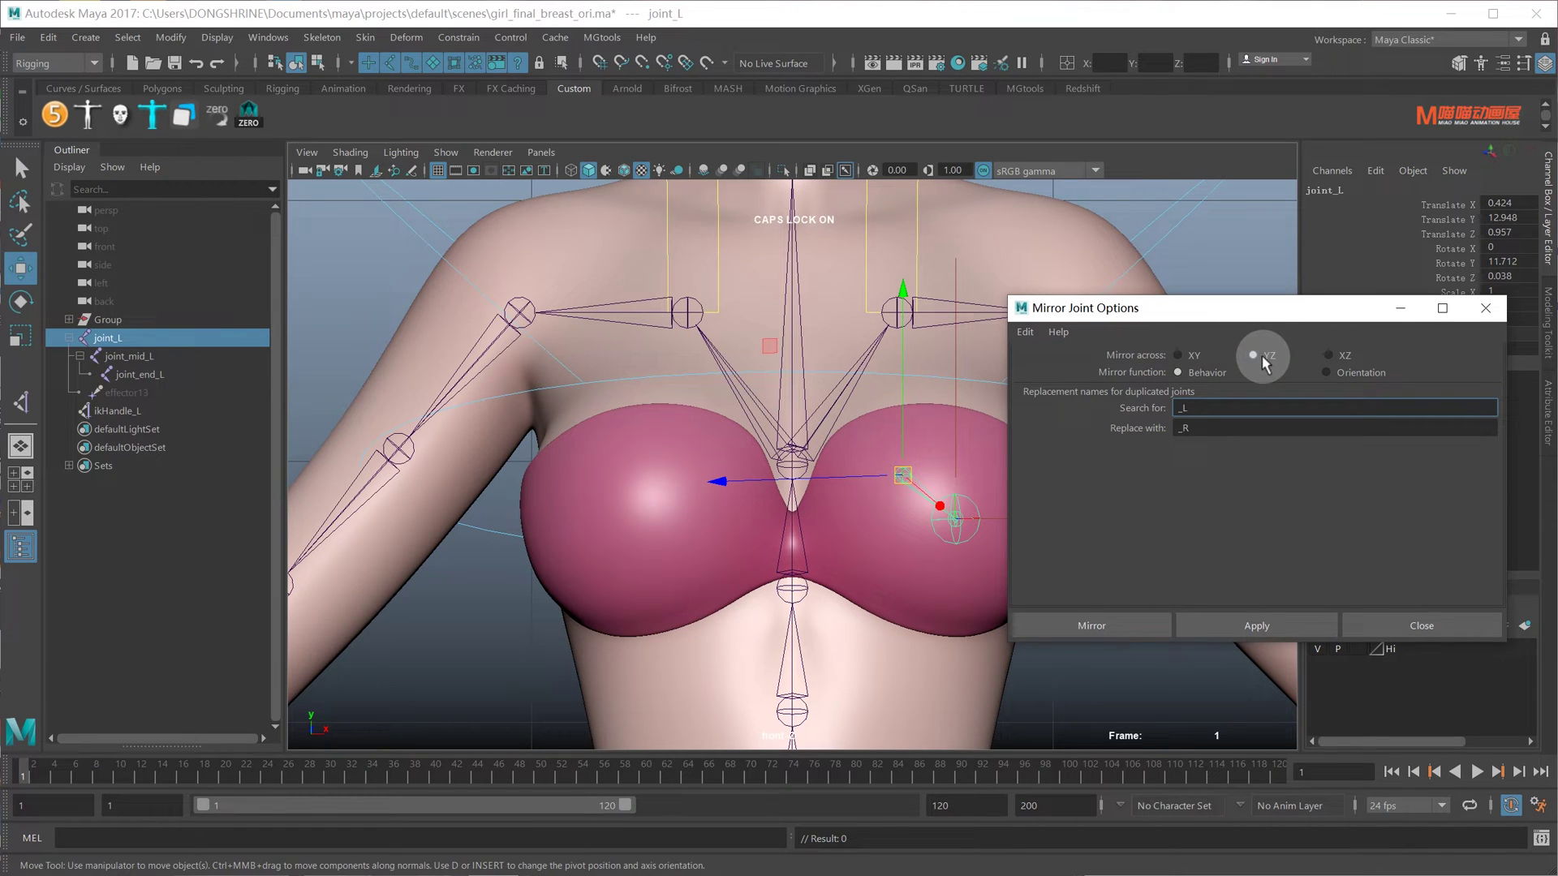
pyautogui.click(1213, 405)
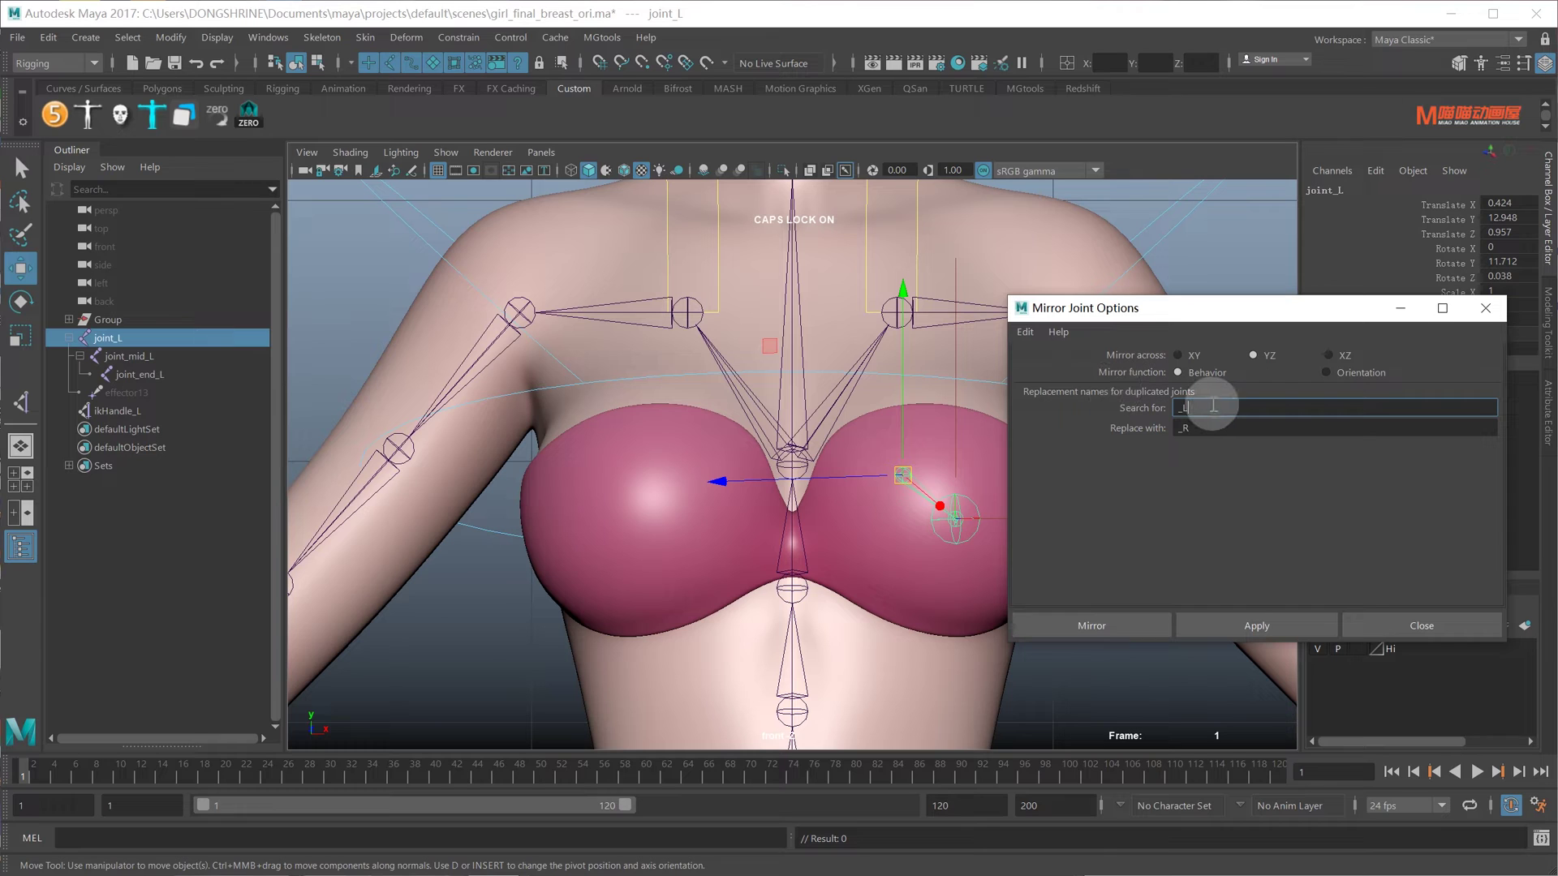
pyautogui.doubleClick(1201, 408)
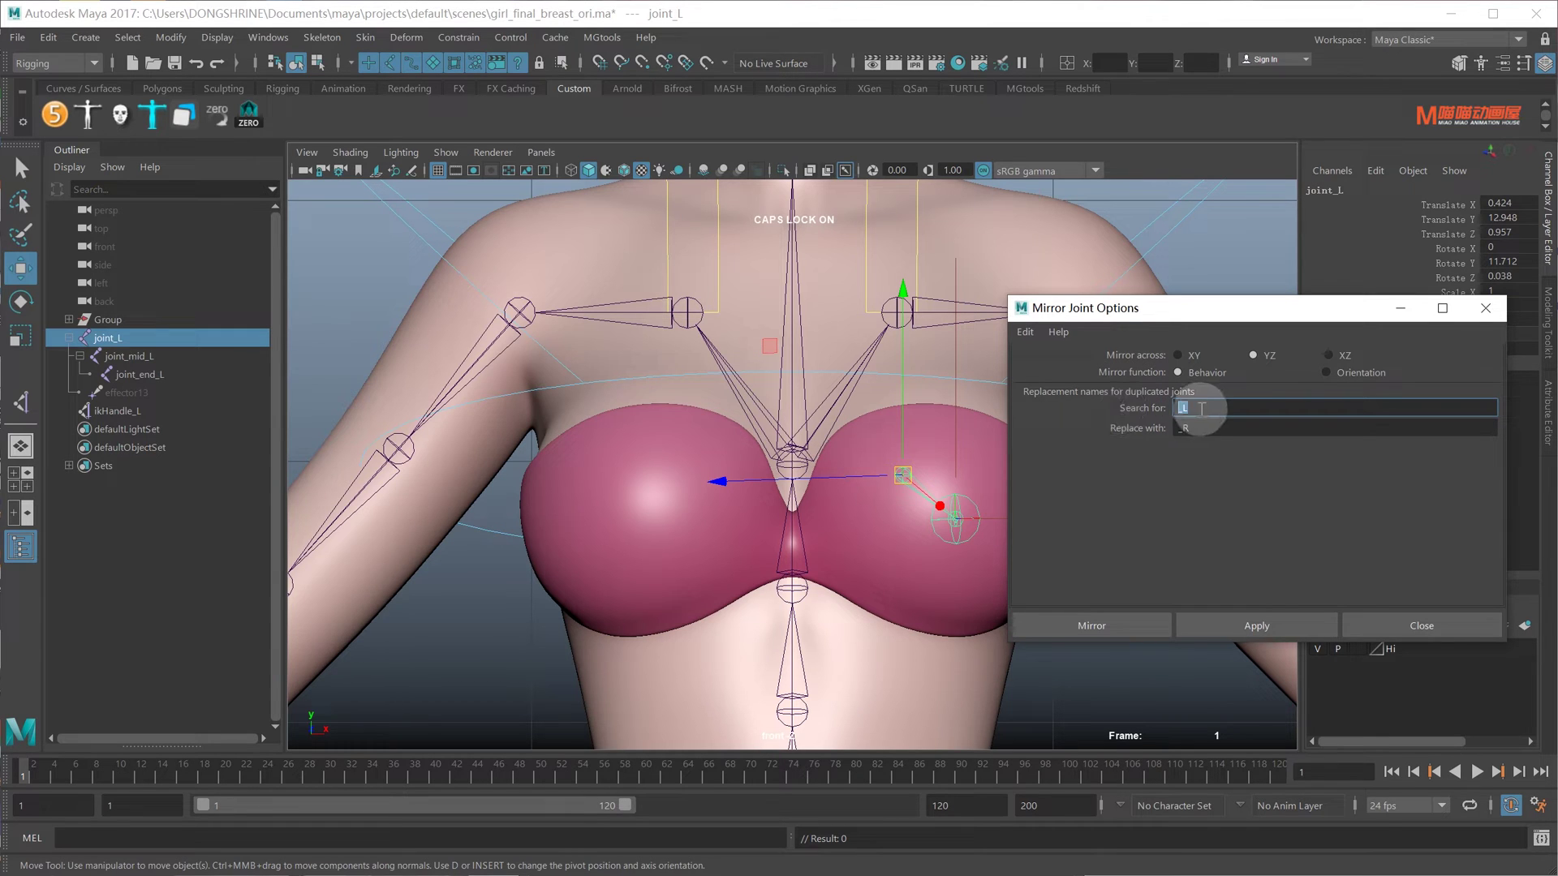
pyautogui.doubleClick(1209, 428)
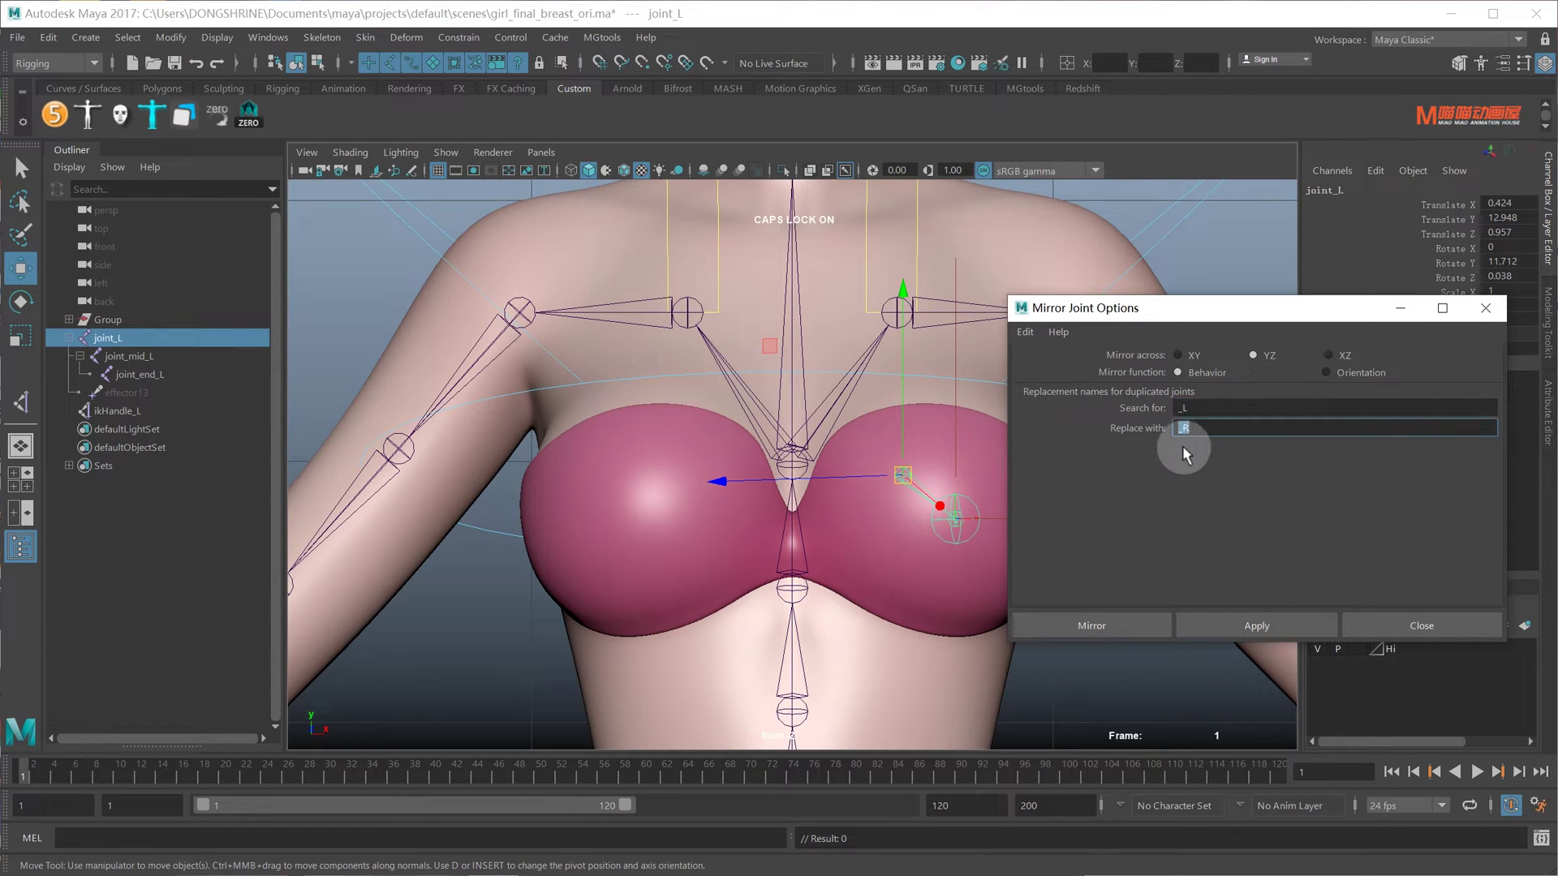
pyautogui.click(1088, 625)
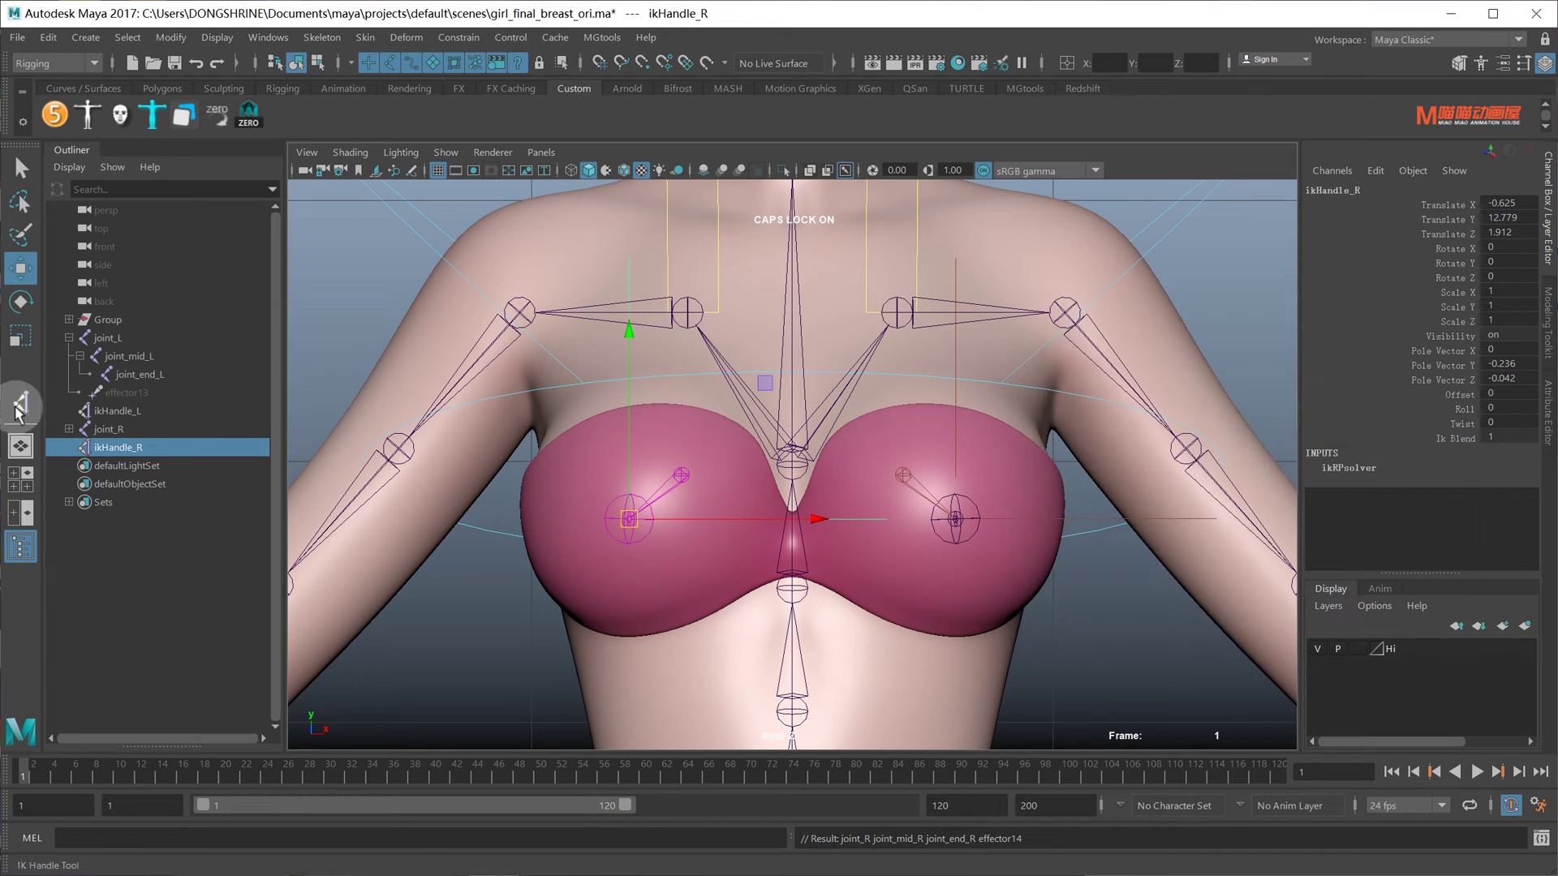
# - Select everything from joint_L through ikHandle_R in the Outliner
pyautogui.click(69, 429)
pyautogui.click(106, 337)
pyautogui.keyDown('shift'); pyautogui.click(158, 503); pyautogui.keyUp('shift')
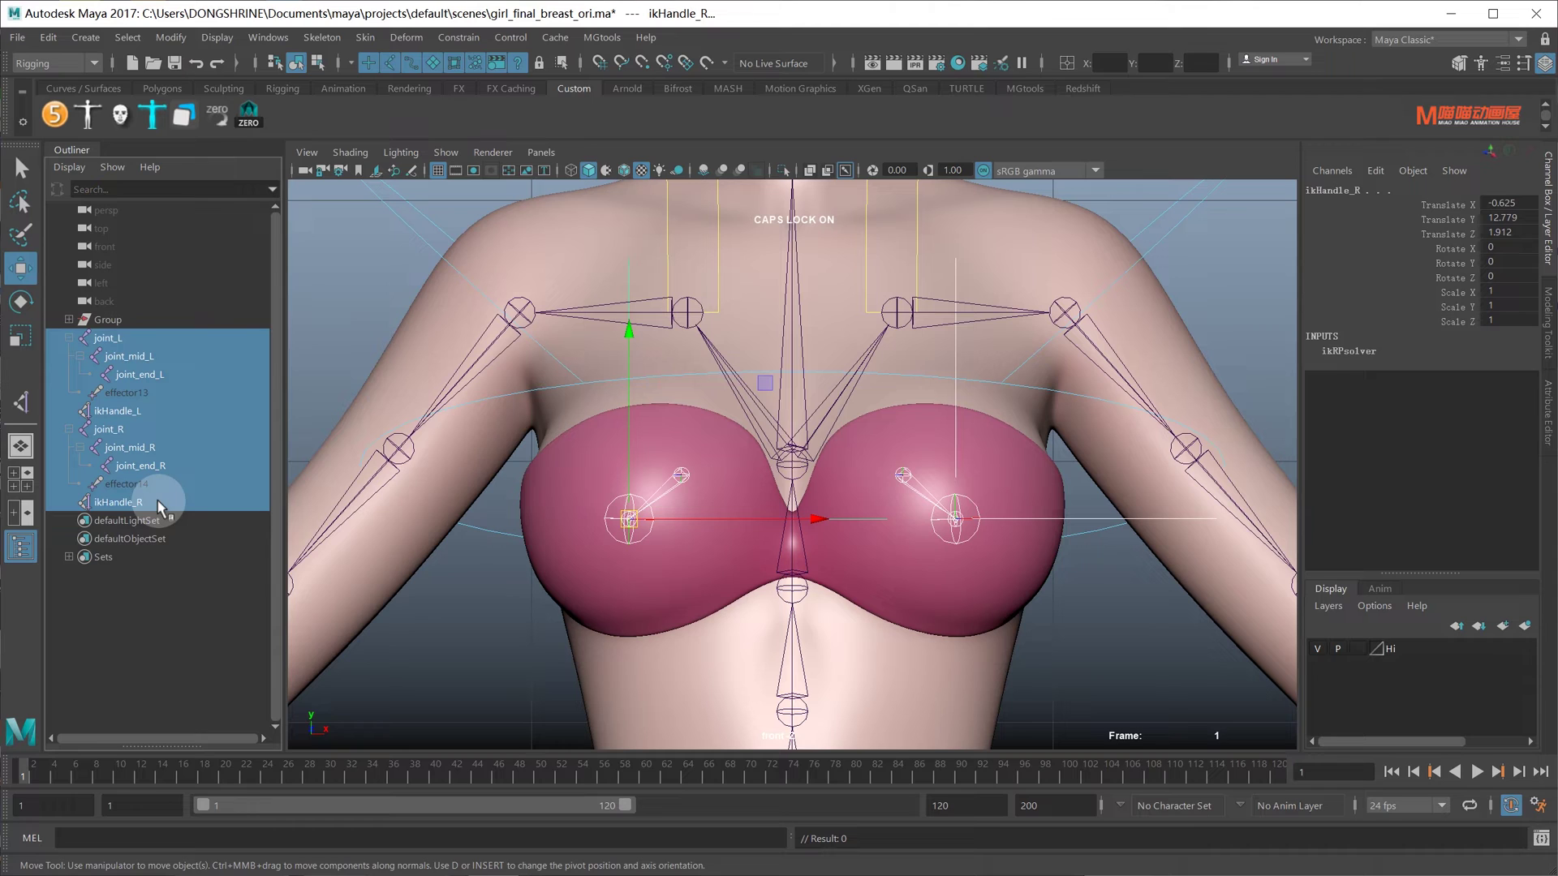
pyautogui.click(73, 40)
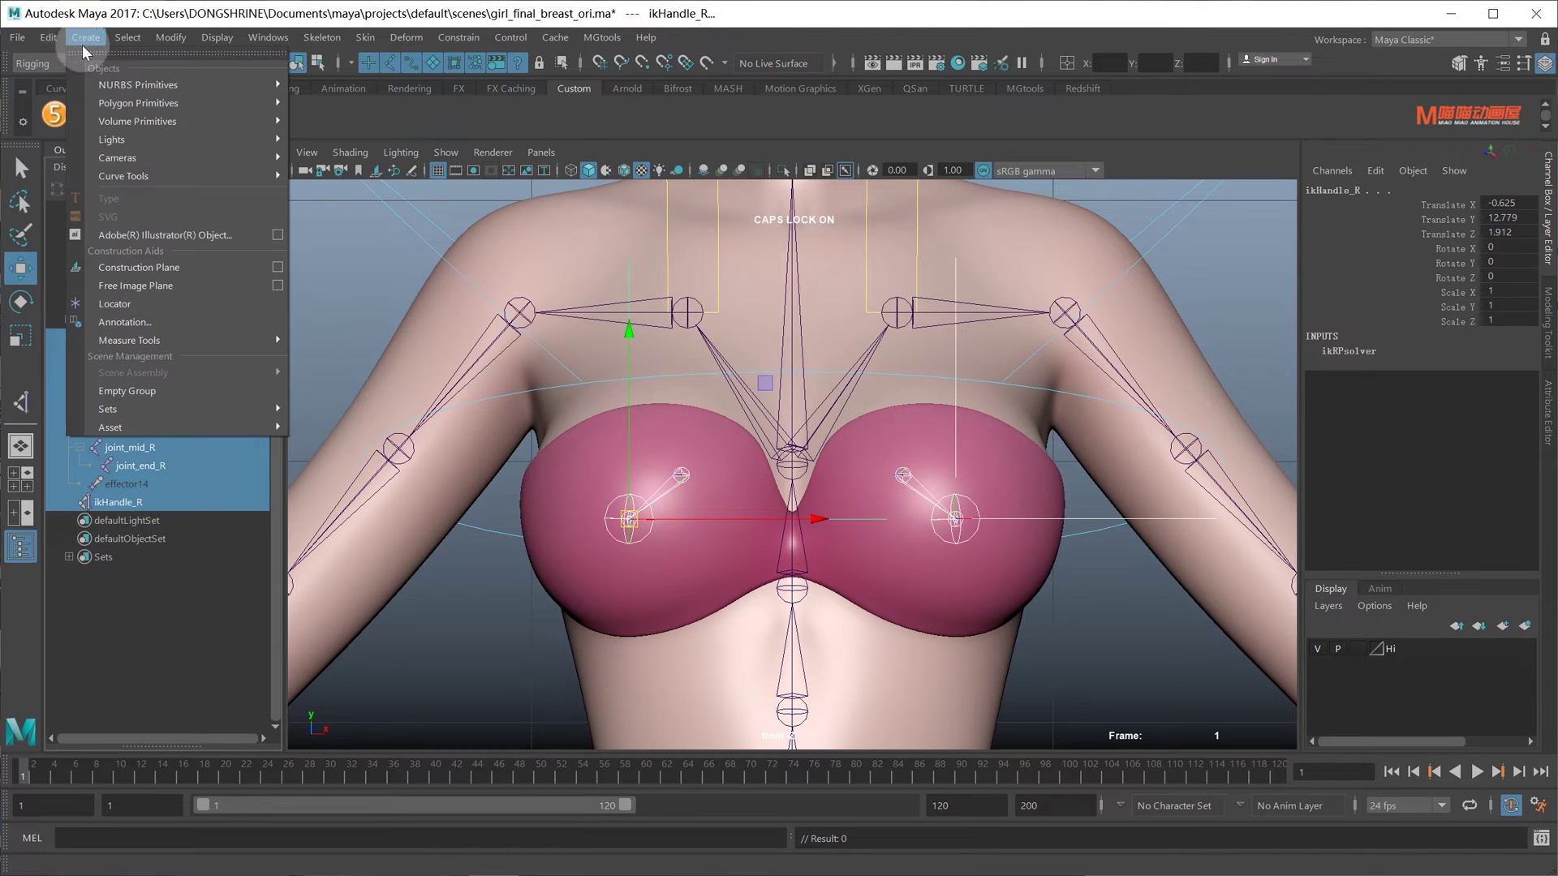
pyautogui.moveTo(138, 84)
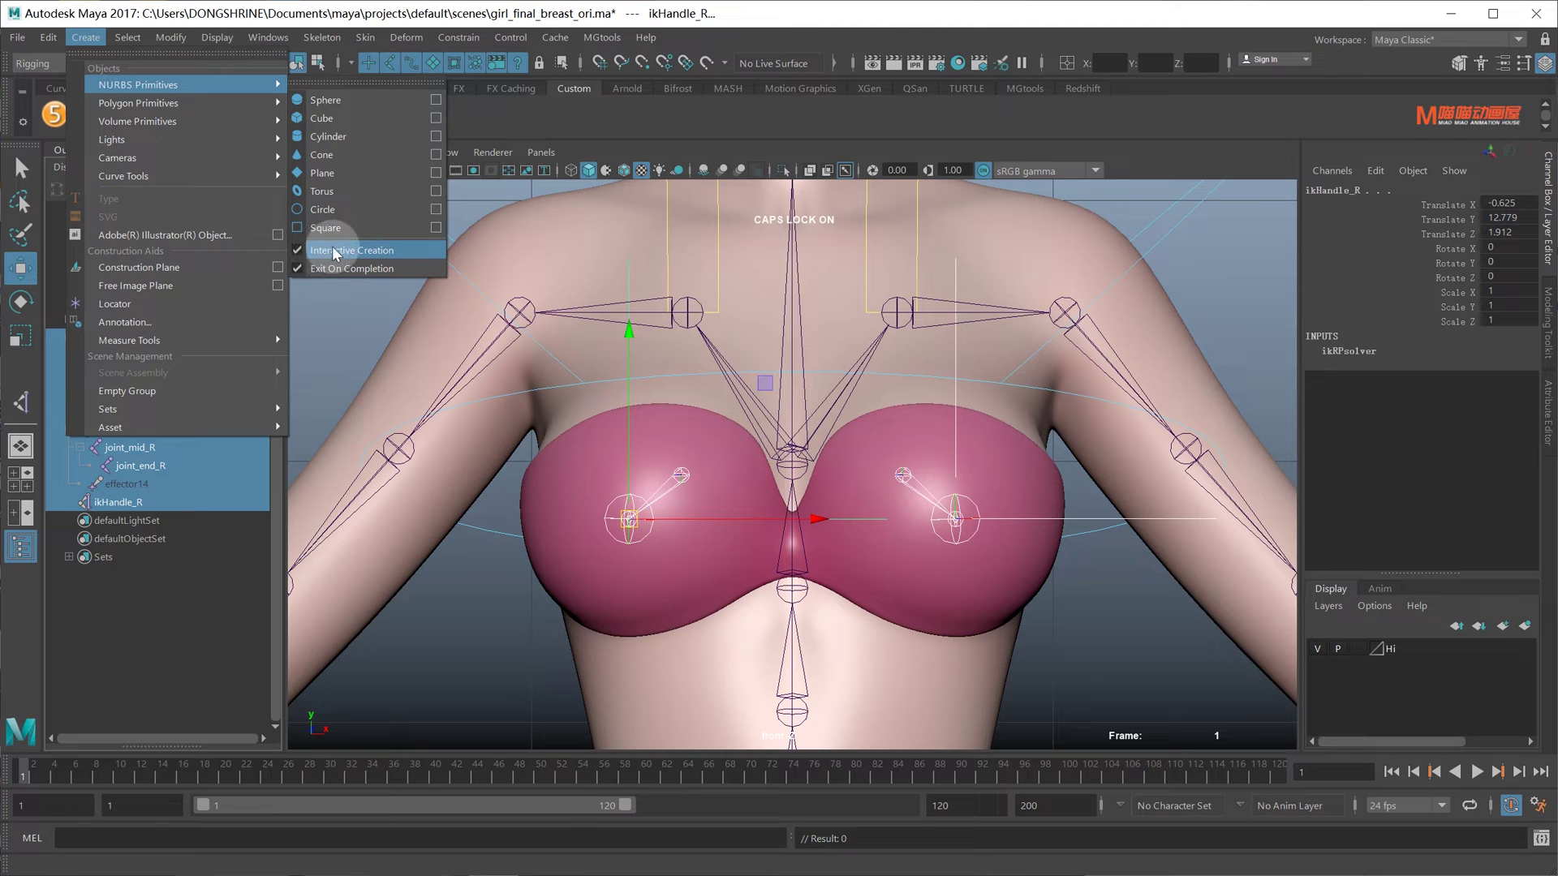
# - Draw a NURBS circle, nurbsCircle1, and toggle see-through shading of the model
pyautogui.click(335, 210)
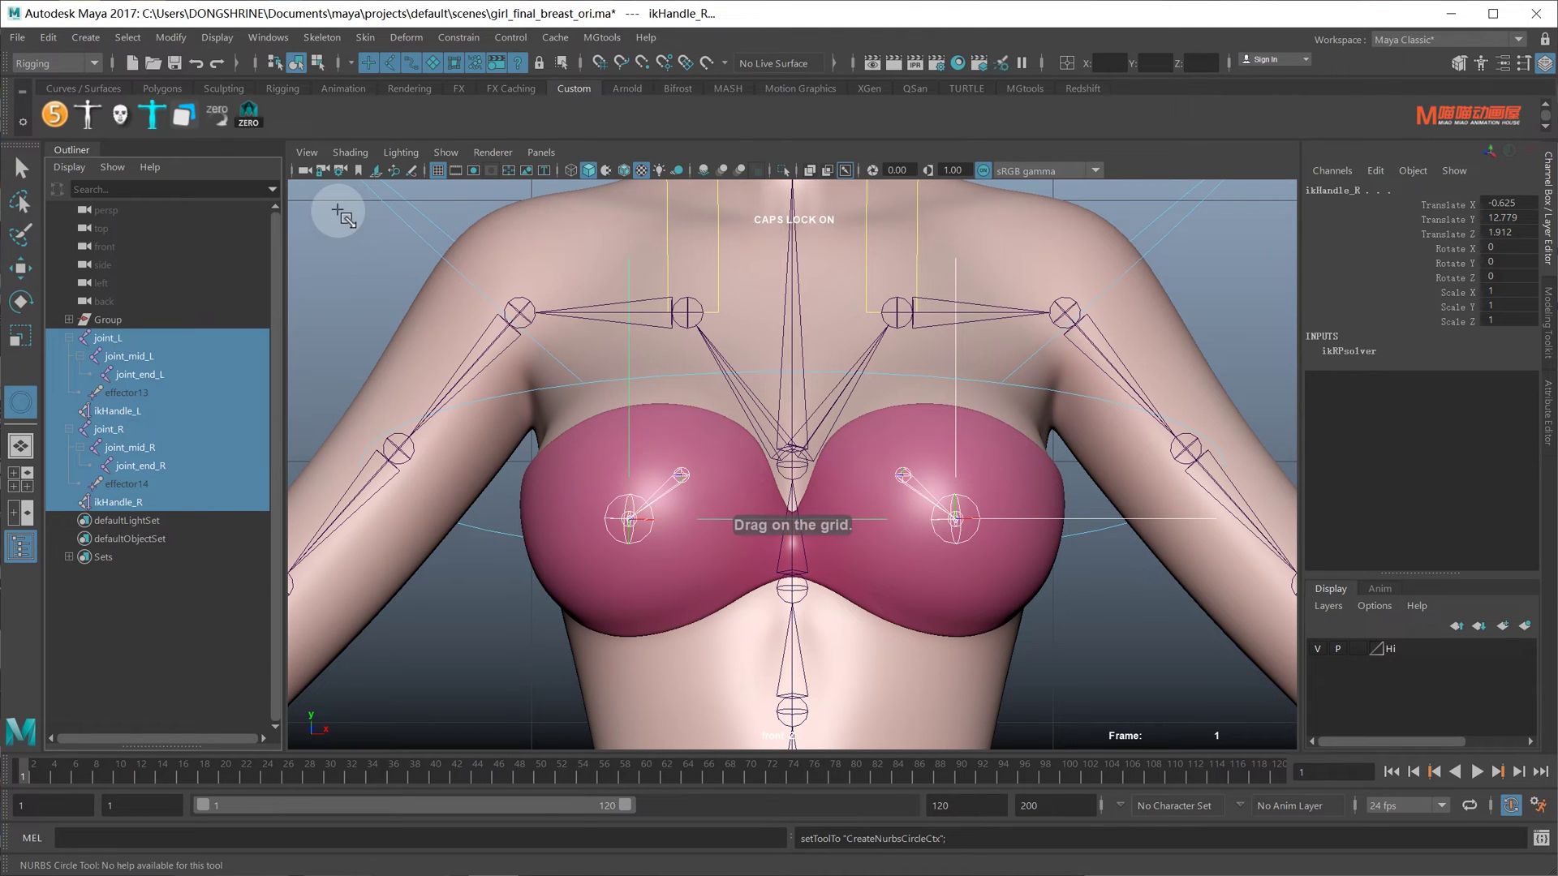
pyautogui.moveTo(956, 519)
pyautogui.mouseDown()
pyautogui.moveTo(1096, 584)
pyautogui.moveTo(1087, 568)
pyautogui.mouseUp()
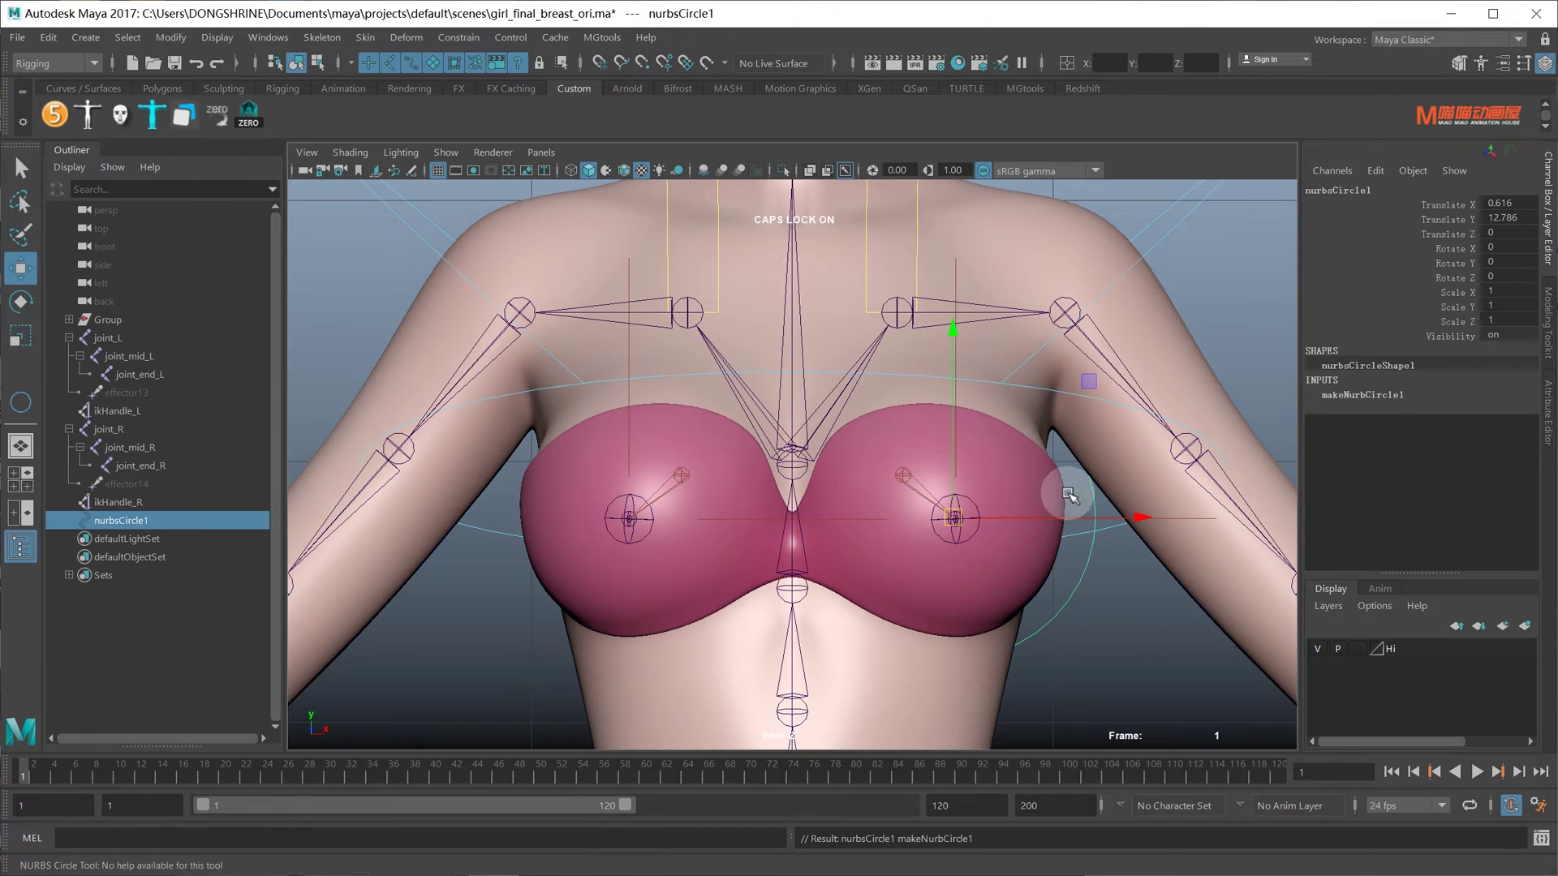
pyautogui.click(845, 172)
pyautogui.click(809, 171)
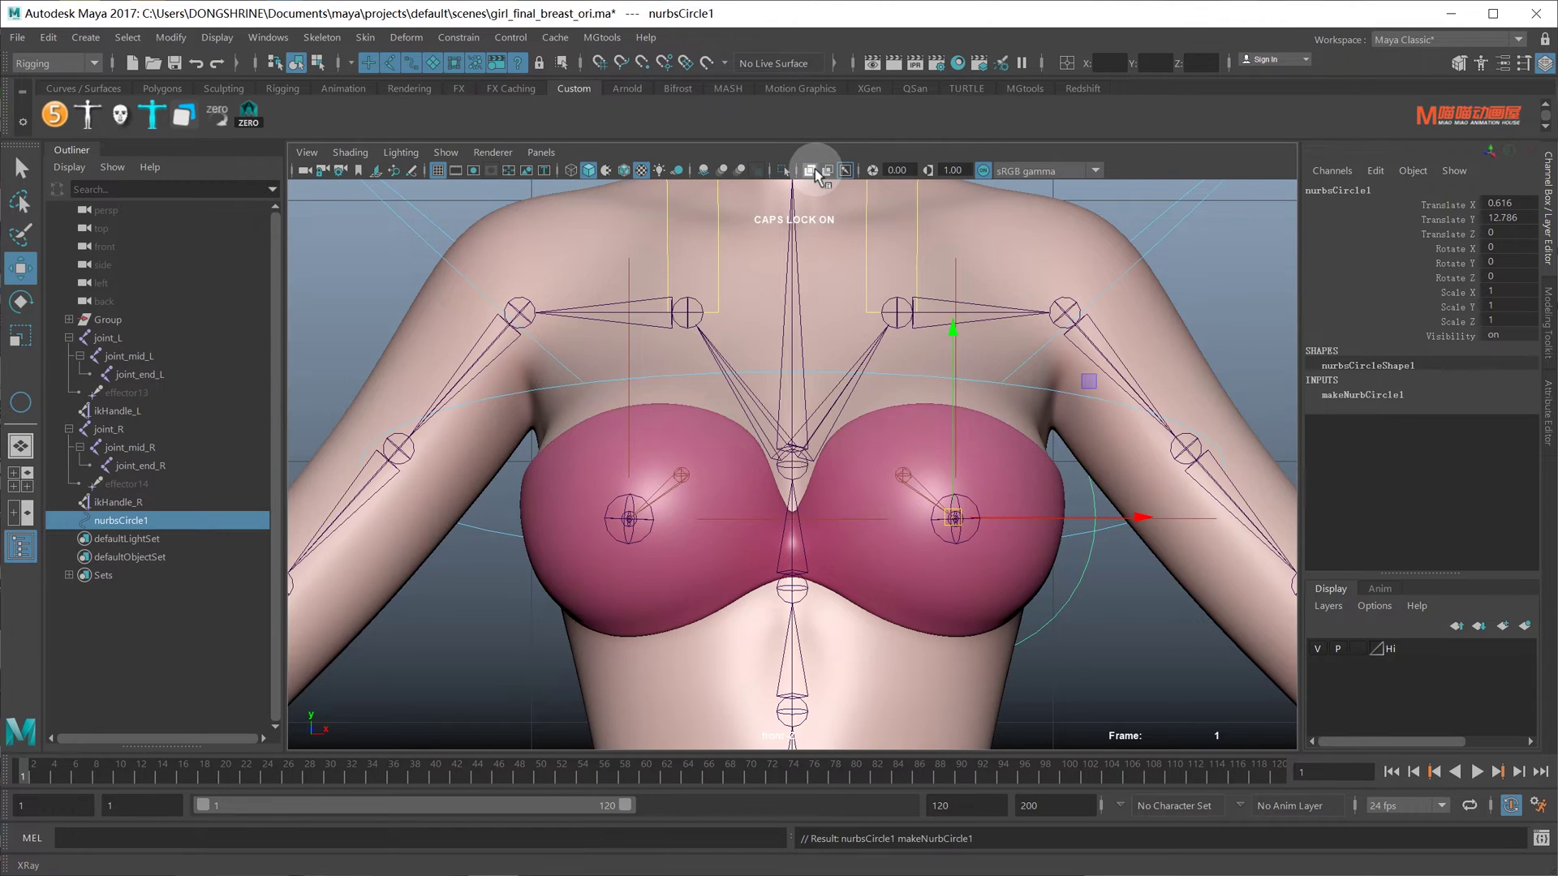
# - Frame the circle and breast joints closely in side and perspective views
pyautogui.moveTo(989, 490); pyautogui.dragTo(1055, 487)
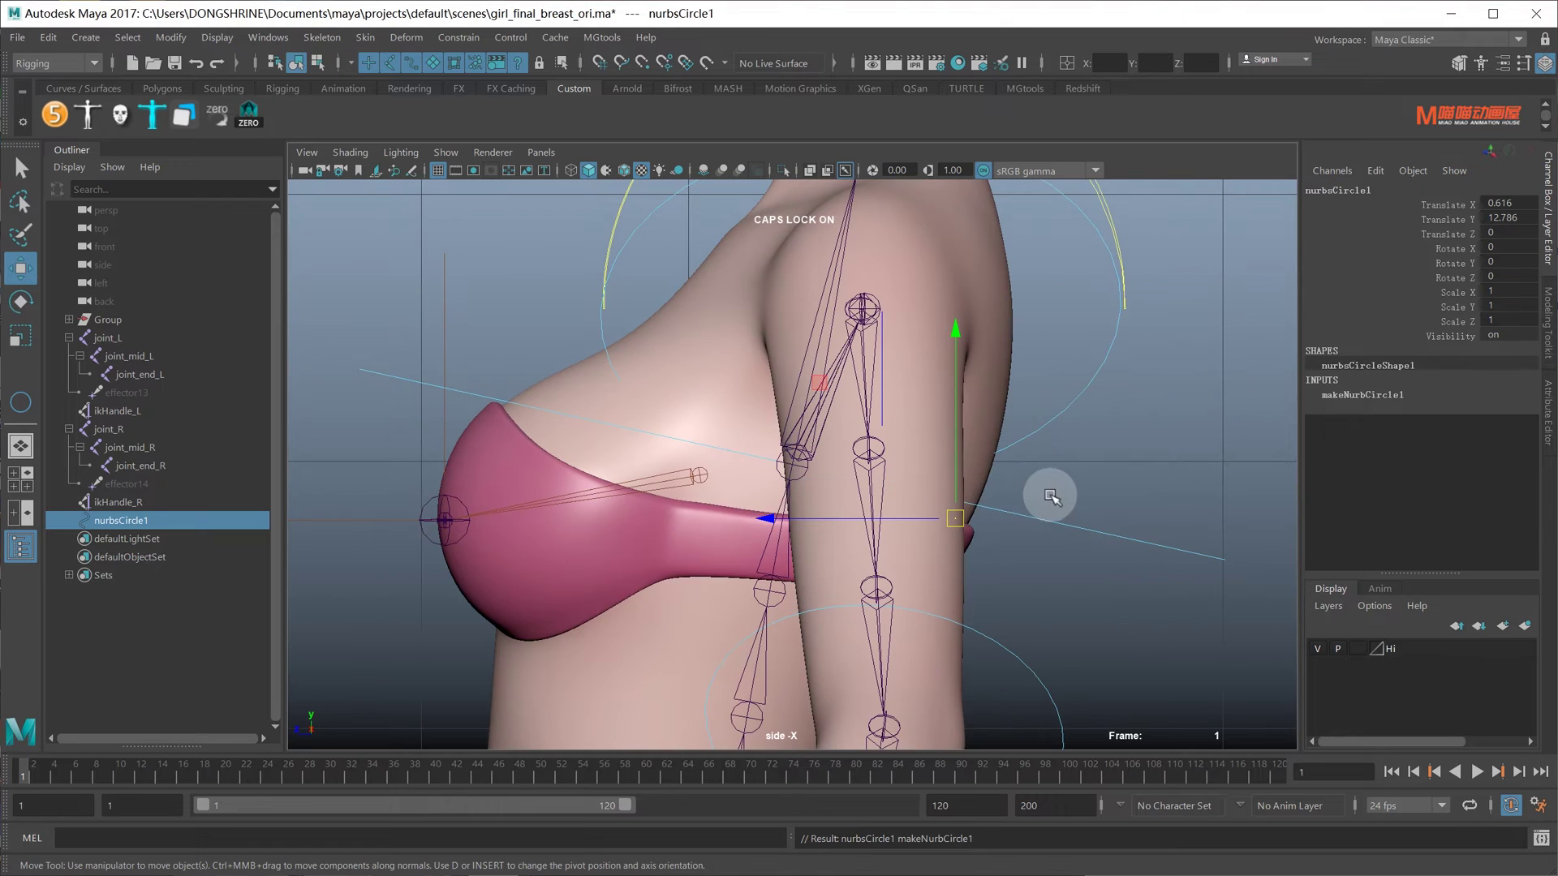
pyautogui.moveTo(767, 517); pyautogui.dragTo(763, 517)
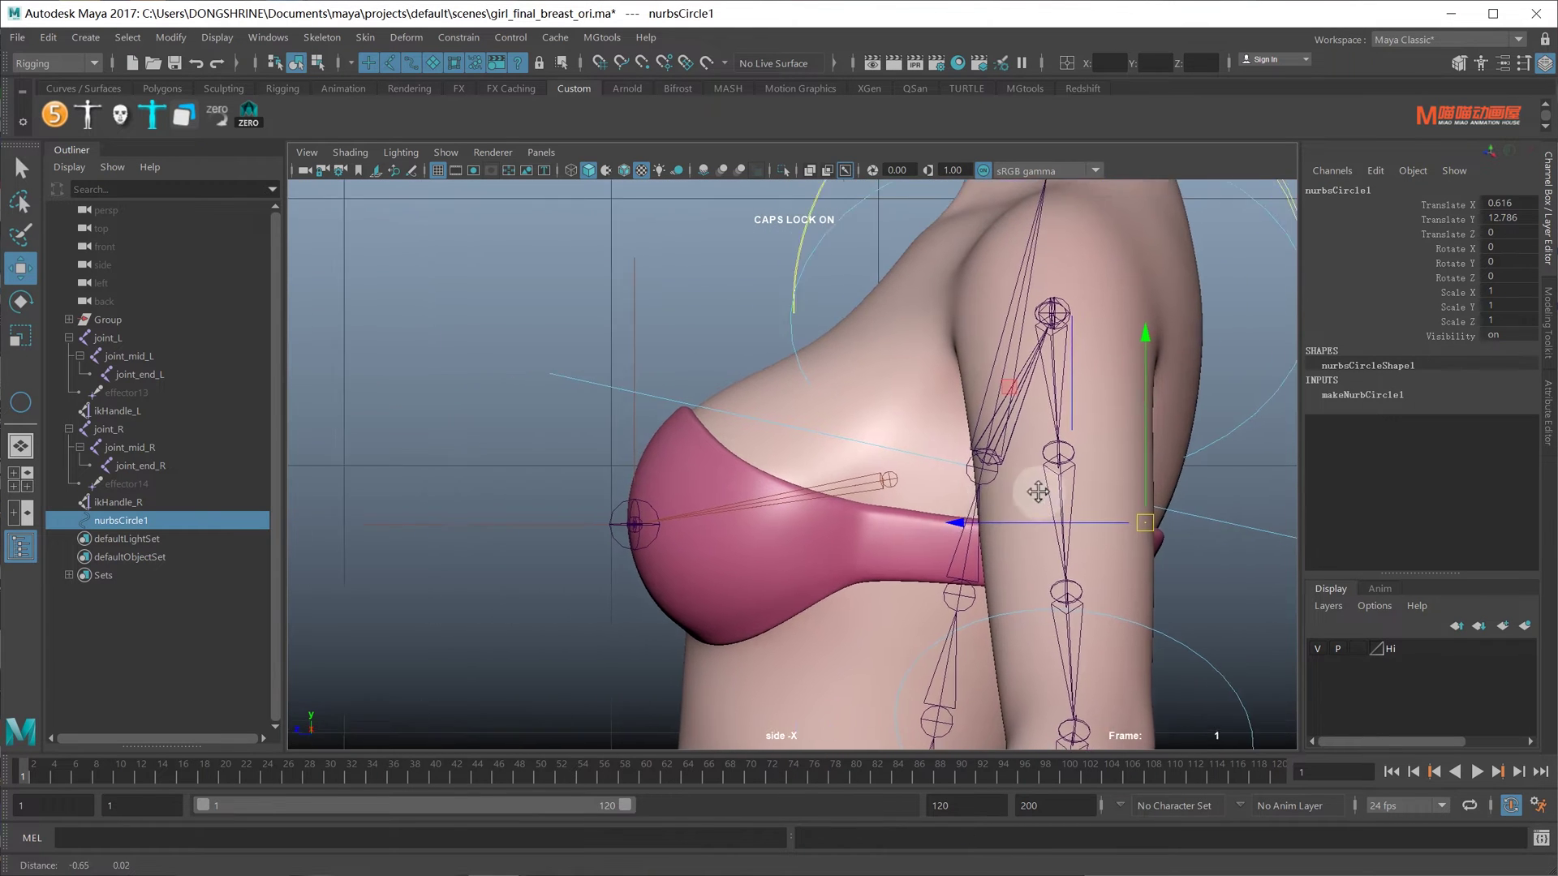
pyautogui.scroll(5, 712, 486)
pyautogui.scroll(5, 680, 568)
pyautogui.keyDown('alt'); pyautogui.moveTo(680, 568); pyautogui.dragTo(835, 393, button='middle'); pyautogui.keyUp('alt')
pyautogui.scroll(1, 810, 479)
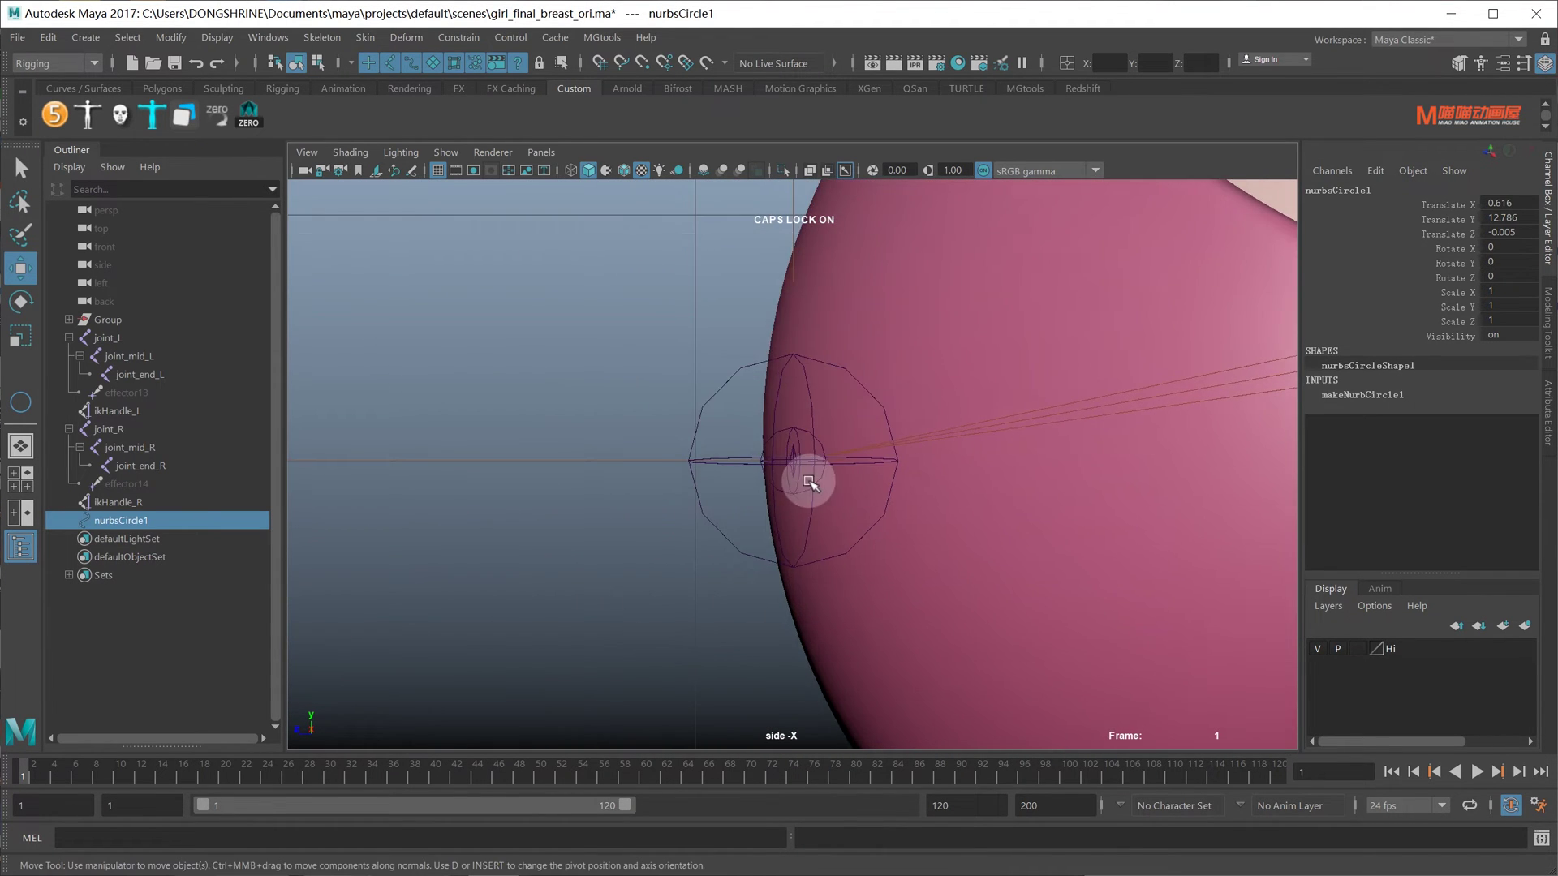
pyautogui.scroll(2, 803, 469)
pyautogui.scroll(2, 834, 461)
pyautogui.moveTo(835, 462); pyautogui.dragTo(735, 454)
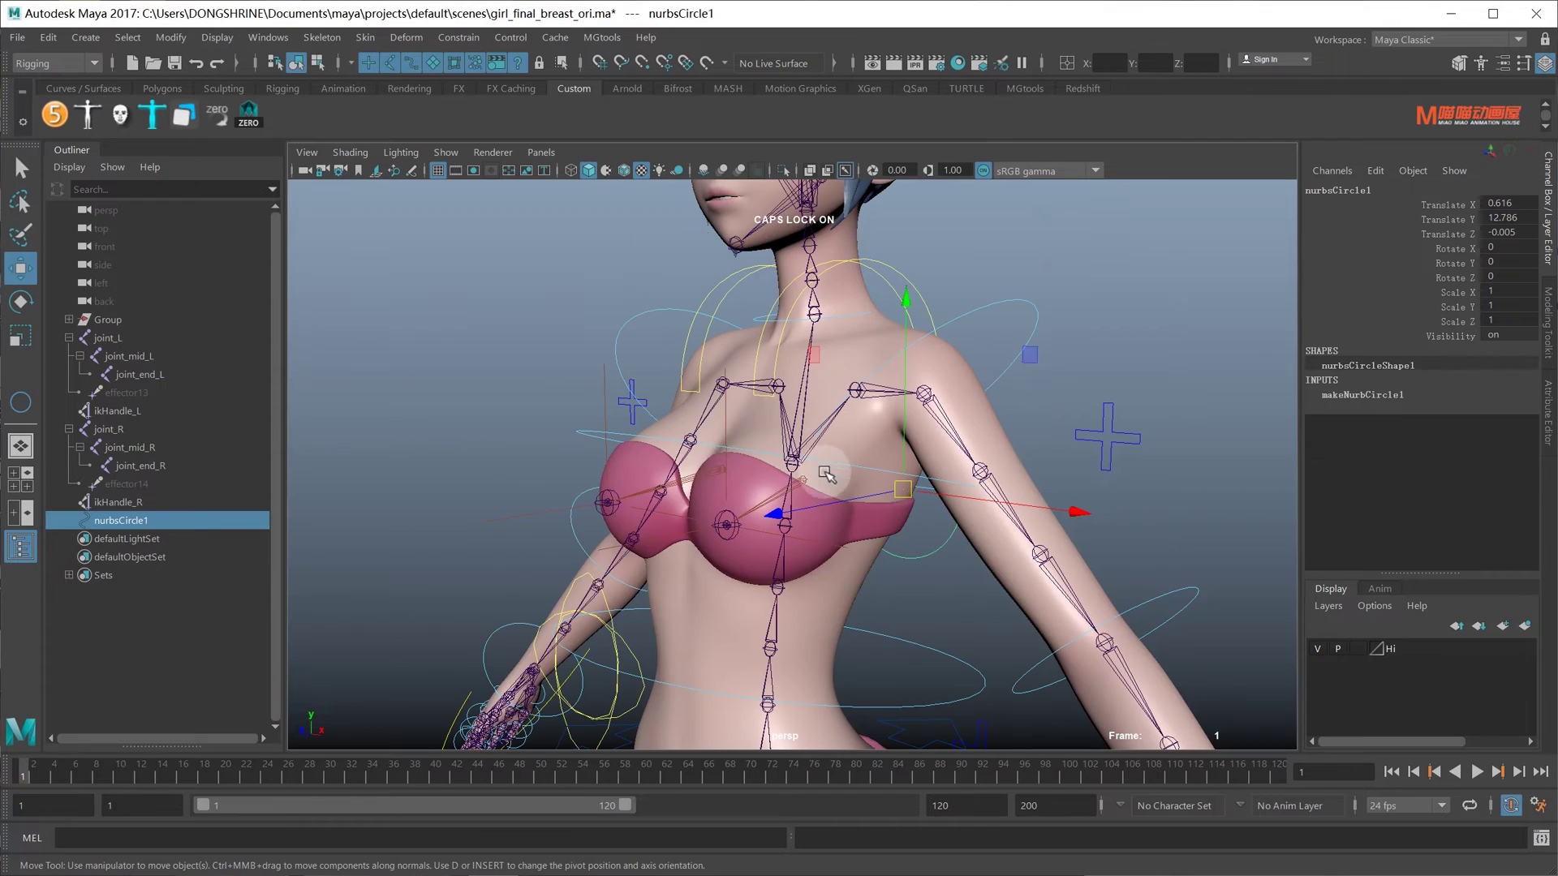
pyautogui.moveTo(756, 522)
pyautogui.keyDown('alt'); pyautogui.mouseDown()
pyautogui.moveTo(877, 522)
pyautogui.moveTo(713, 452)
pyautogui.mouseUp(); pyautogui.keyUp('alt')
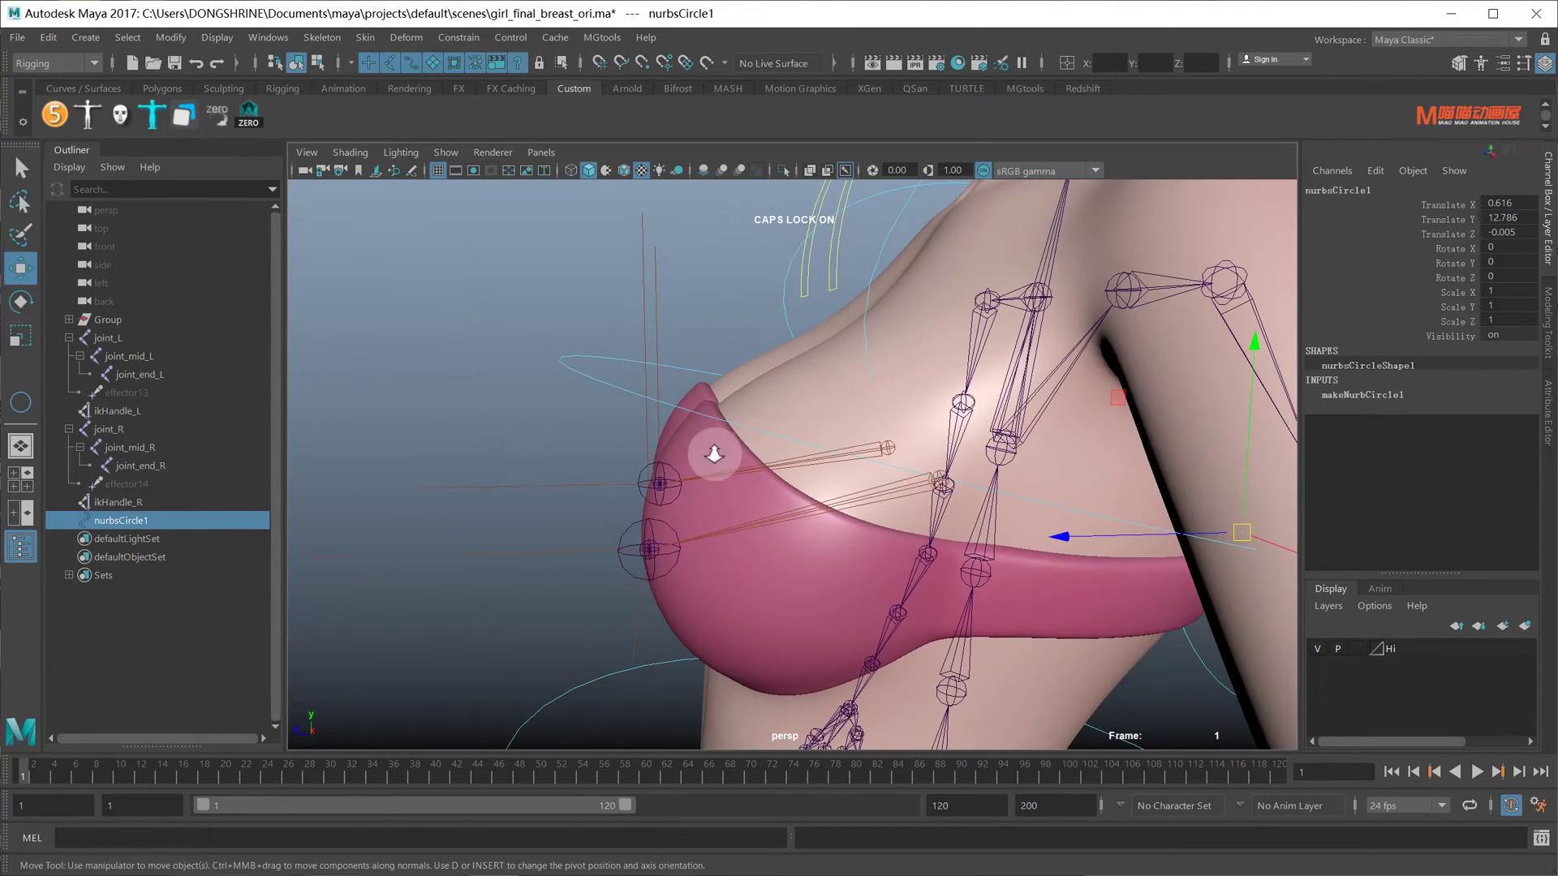
pyautogui.scroll(3, 793, 459)
pyautogui.scroll(2, 788, 547)
pyautogui.keyDown('alt'); pyautogui.moveTo(788, 547); pyautogui.dragTo(858, 532); pyautogui.keyUp('alt')
pyautogui.scroll(2, 748, 595)
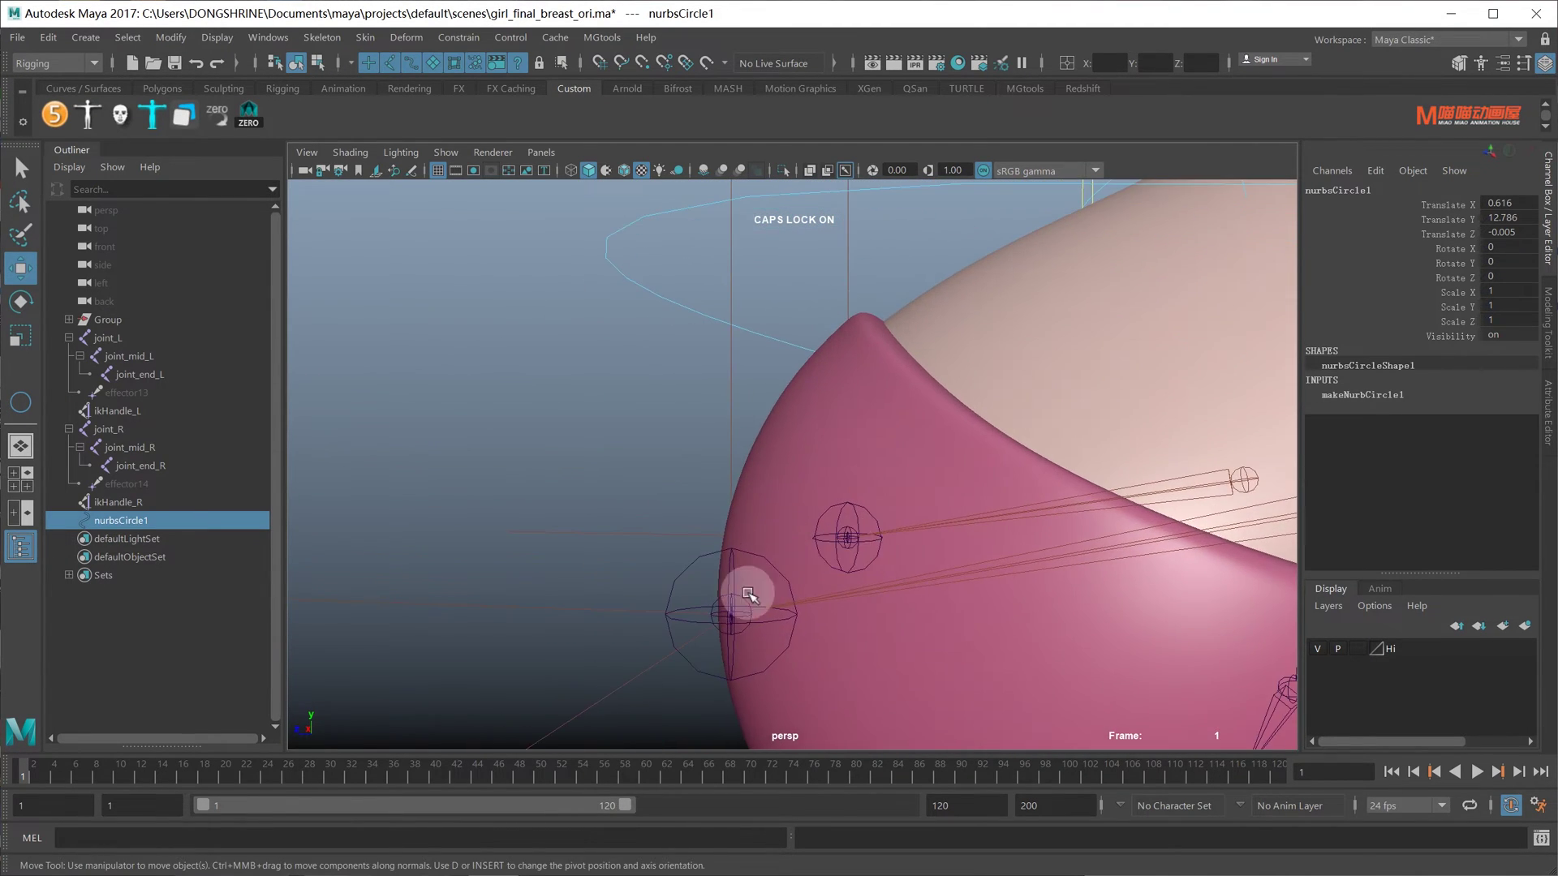
# - Move the circle in front of the breast tip, to Translate 0.625, 12.779, 2.184
pyautogui.moveTo(732, 614)
pyautogui.mouseDown()
pyautogui.moveTo(835, 619)
pyautogui.moveTo(852, 651)
pyautogui.moveTo(938, 539)
pyautogui.moveTo(956, 487)
pyautogui.moveTo(909, 453)
pyautogui.mouseUp()
pyautogui.scroll(-3, 732, 617)
pyautogui.scroll(-2, 860, 628)
pyautogui.press('space')
pyautogui.scroll(3, 690, 467)
pyautogui.scroll(3, 689, 467)
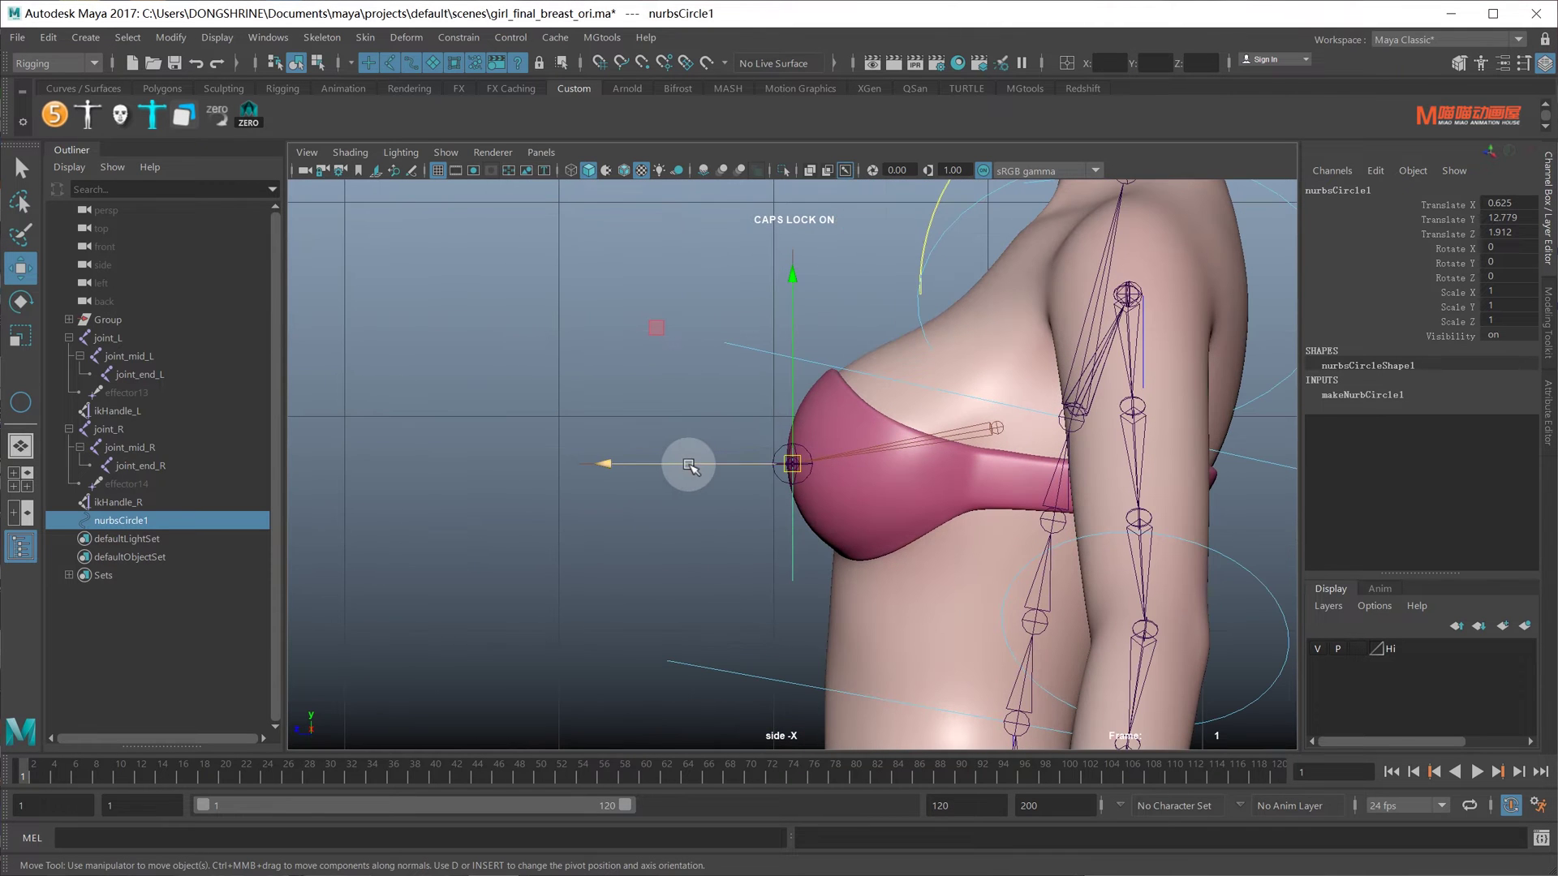
pyautogui.moveTo(689, 467)
pyautogui.mouseDown()
pyautogui.moveTo(651, 461)
pyautogui.moveTo(640, 392)
pyautogui.moveTo(779, 490)
pyautogui.moveTo(820, 462)
pyautogui.moveTo(769, 483)
pyautogui.moveTo(802, 485)
pyautogui.mouseUp()
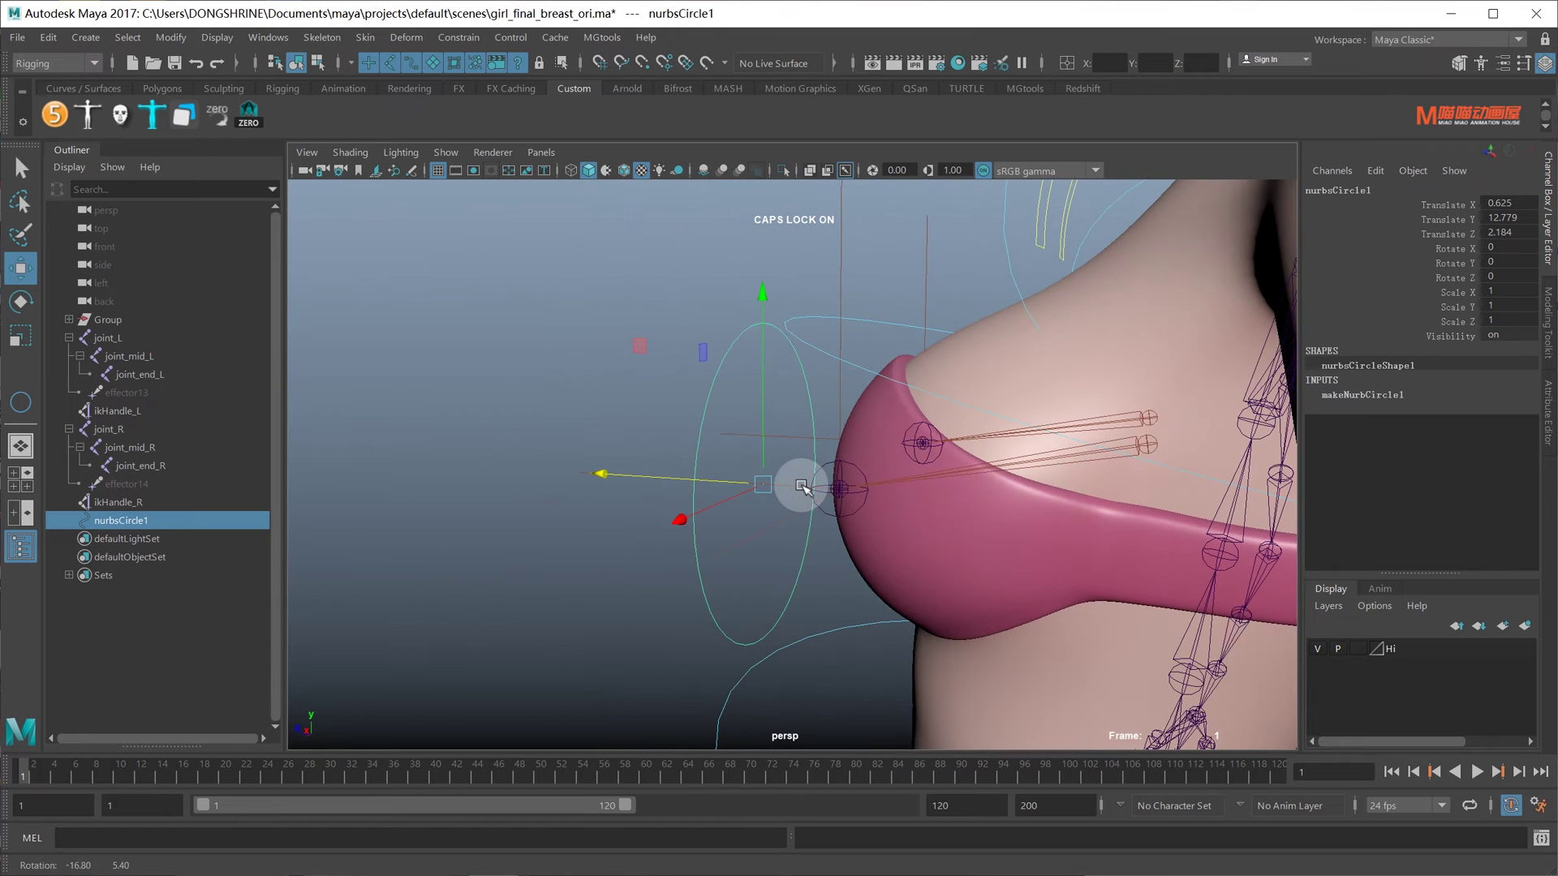
# - Duplicate the circle and scale the copy down to 0.623
pyautogui.hotkey('ctrl', 'd')
pyautogui.press('r')
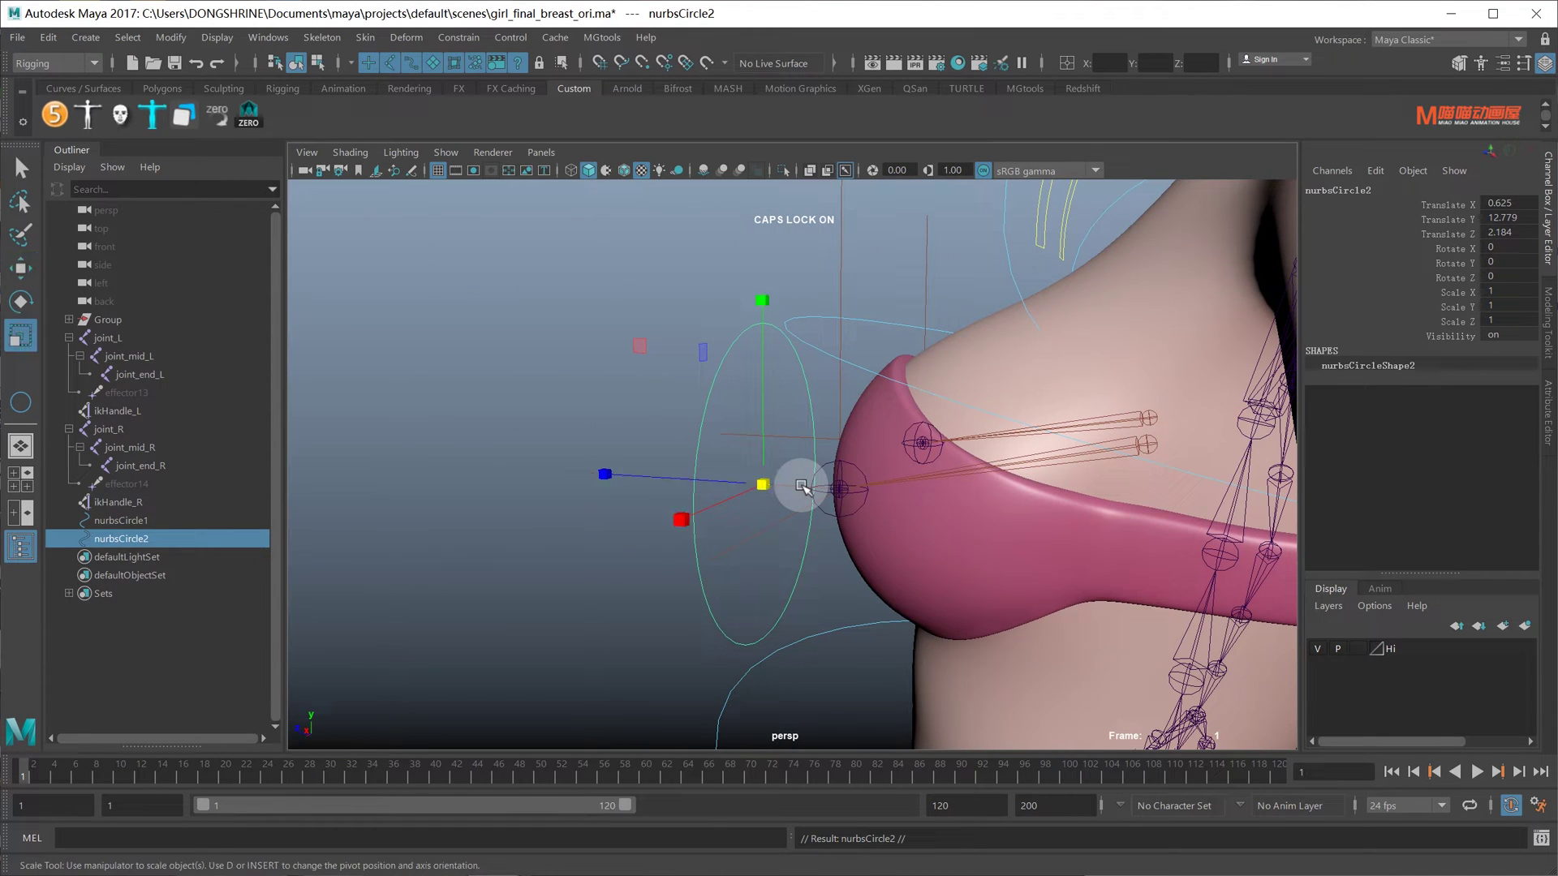
pyautogui.moveTo(771, 484); pyautogui.dragTo(678, 477)
pyautogui.press('w')
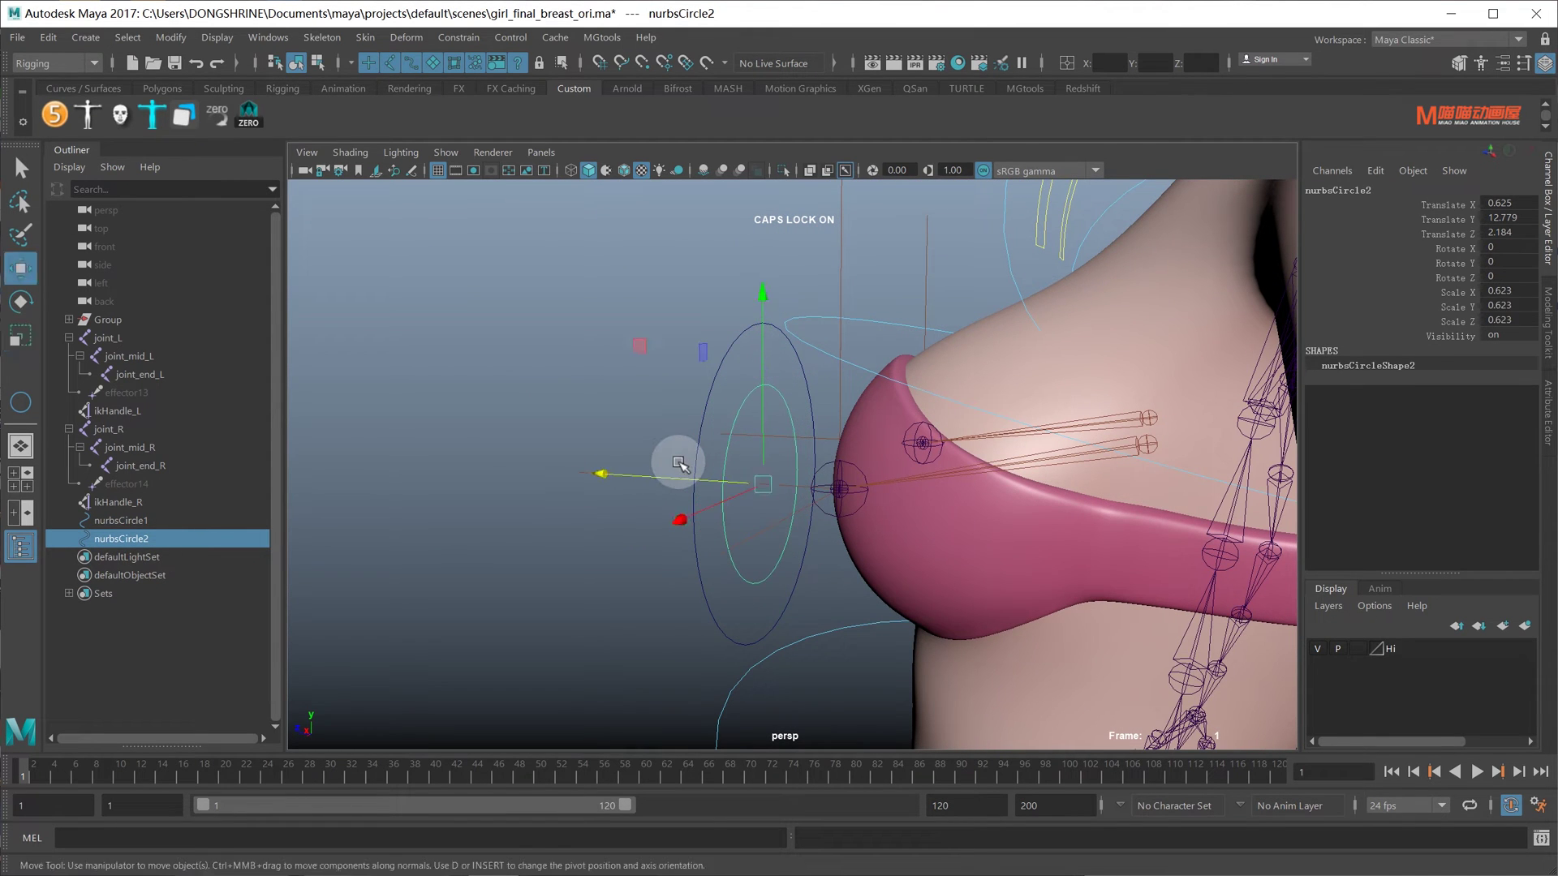
# - Rename the circles nurbsCircle1_L and nurbsCircle2_L, then switch to the front view
pyautogui.doubleClick(142, 520)
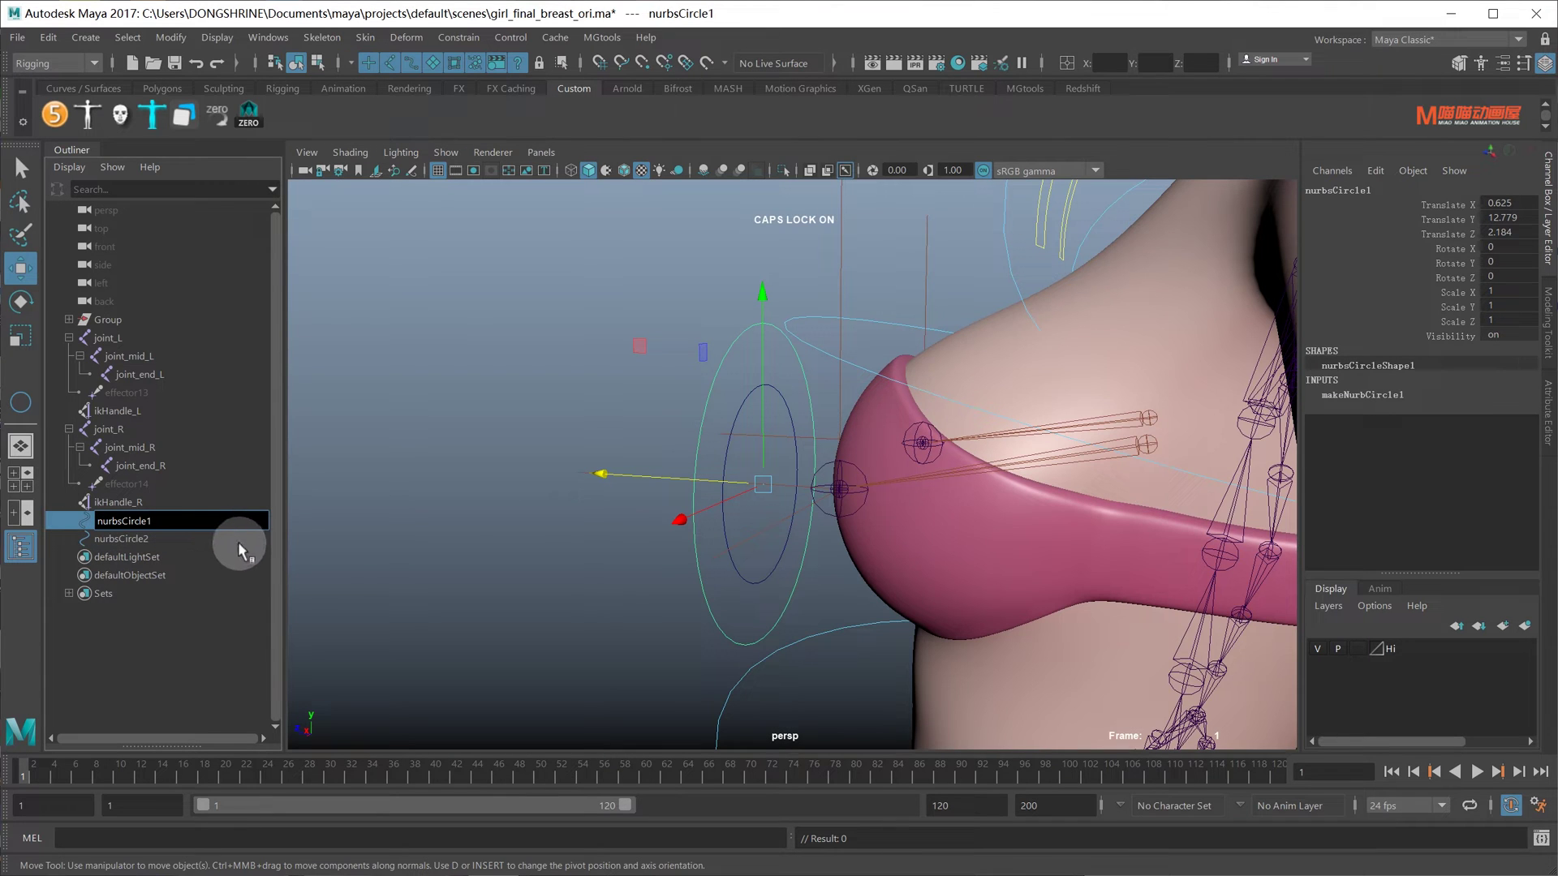
pyautogui.write('_L')
pyautogui.press('Return')
pyautogui.doubleClick(211, 540)
pyautogui.write('nurbsCircle2_L')
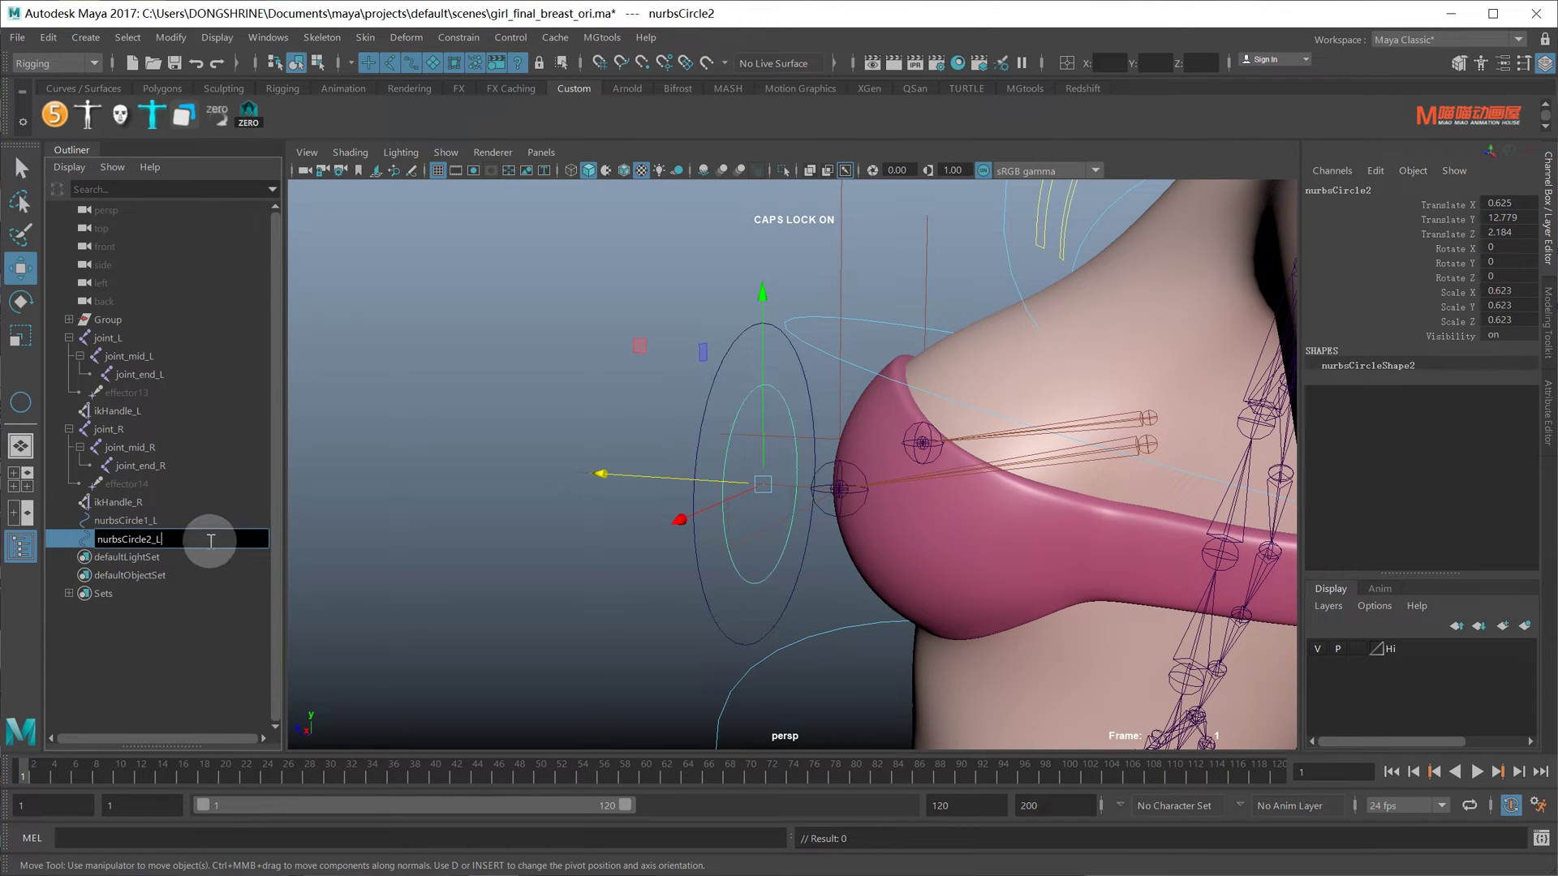
pyautogui.press('Return')
pyautogui.moveTo(601, 495)
pyautogui.keyDown('alt'); pyautogui.mouseDown()
pyautogui.moveTo(834, 522)
pyautogui.moveTo(887, 508)
pyautogui.moveTo(812, 537)
pyautogui.moveTo(598, 479)
pyautogui.mouseUp(); pyautogui.keyUp('alt')
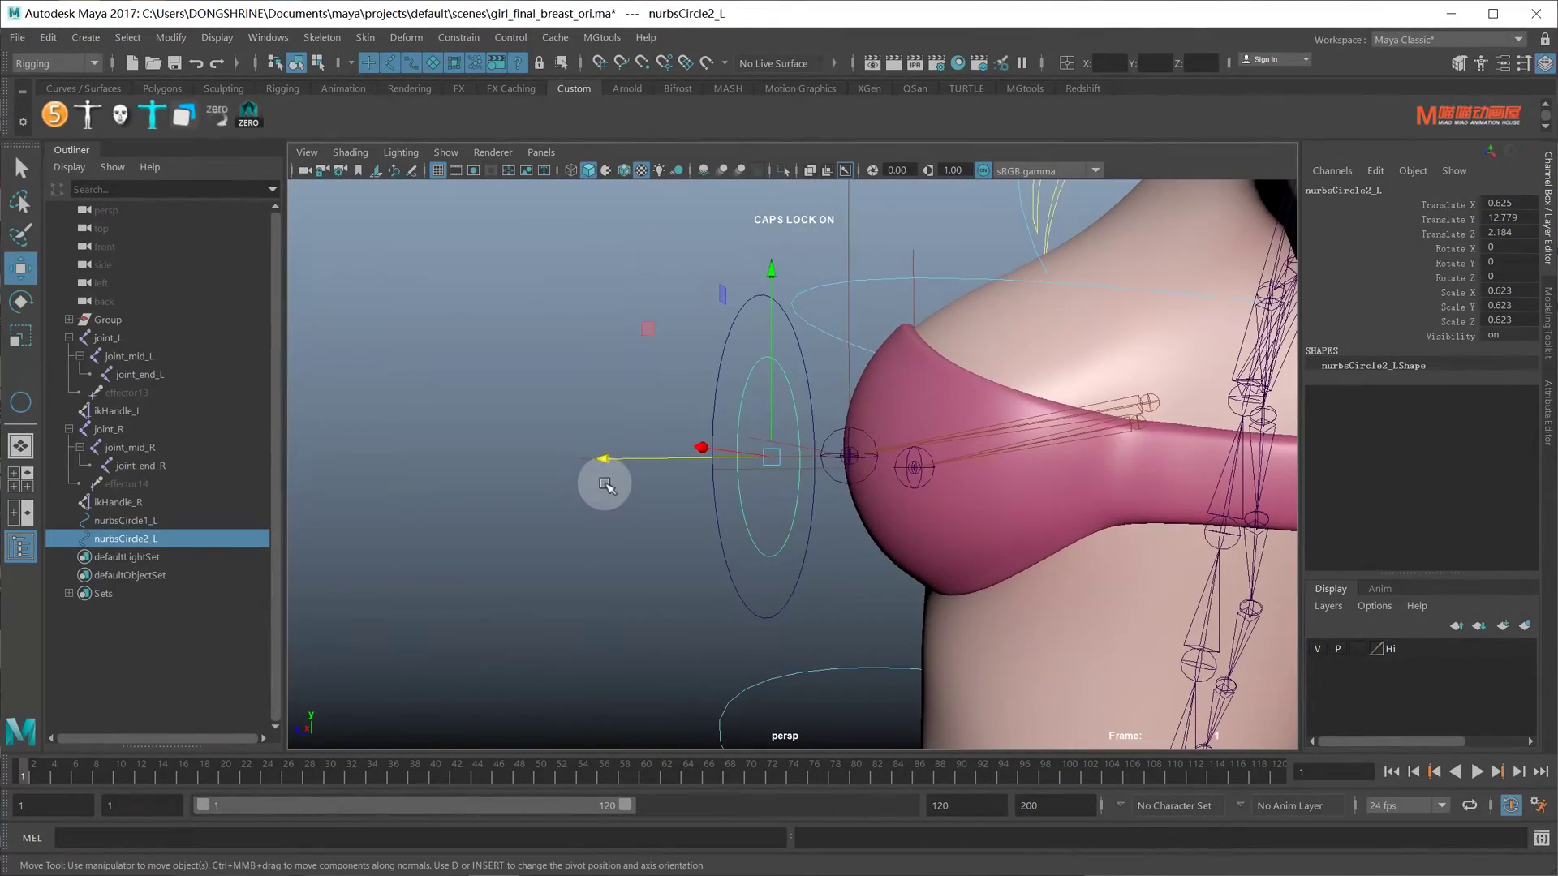
pyautogui.press('space')
pyautogui.moveTo(865, 504); pyautogui.dragTo(876, 552)
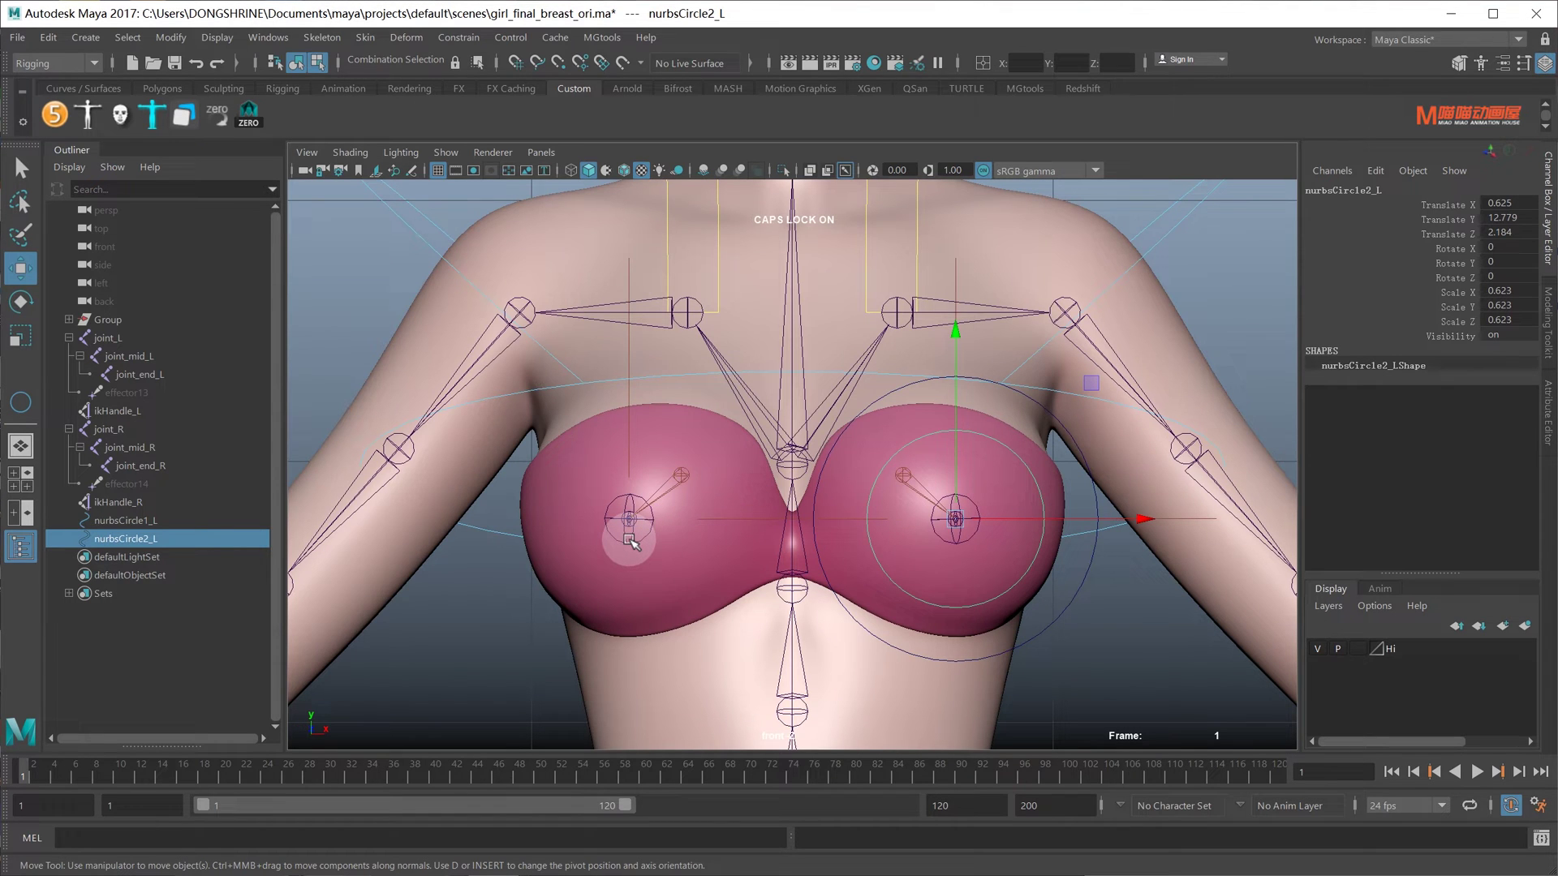
# - Duplicate both left circles and set the copies' Translate X to -0.625
pyautogui.keyDown('shift'); pyautogui.click(1091, 619); pyautogui.keyUp('shift')
pyautogui.hotkey('ctrl', 'd')
pyautogui.write('-0.625')
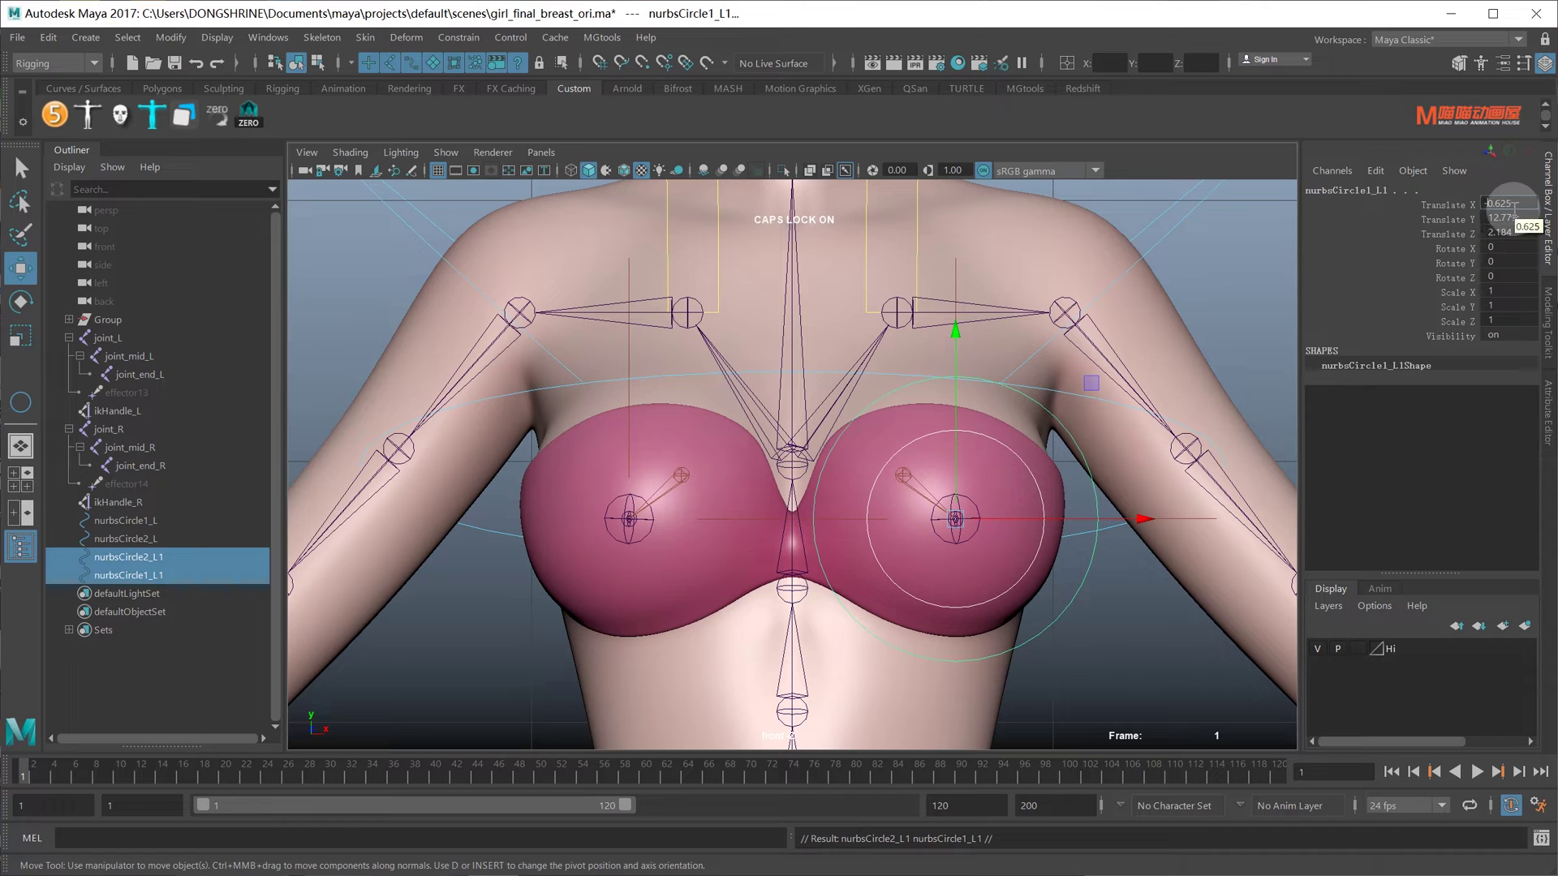
pyautogui.press('Return')
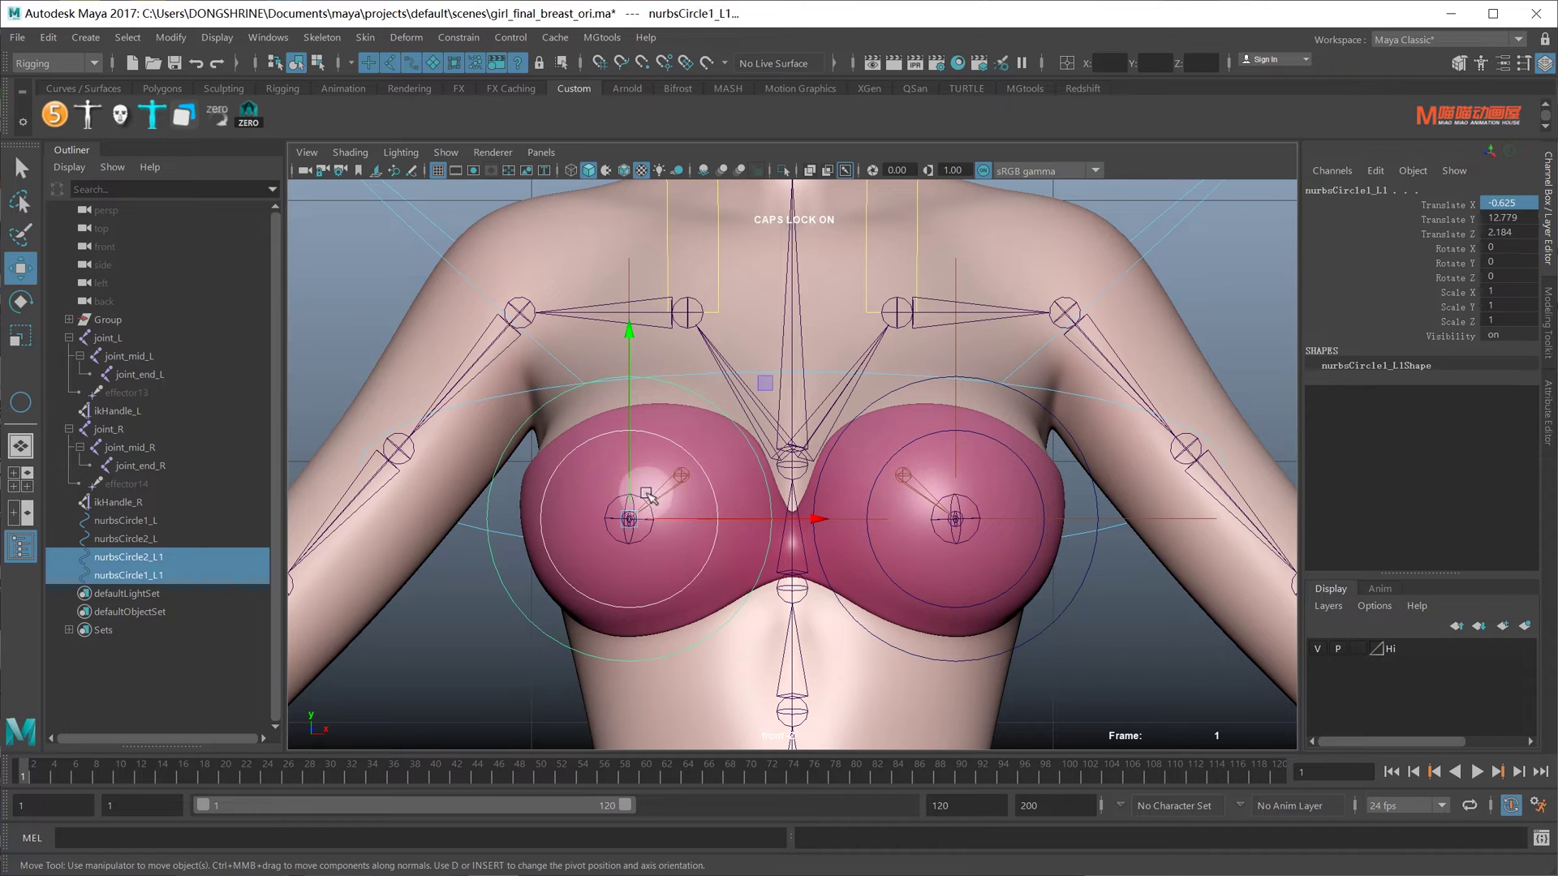
# - Rename the copies nurbsCircle2_R and nurbsCircle1_R
pyautogui.doubleClick(184, 556)
pyautogui.press('BackSpace')
pyautogui.write('R')
pyautogui.press('Return')
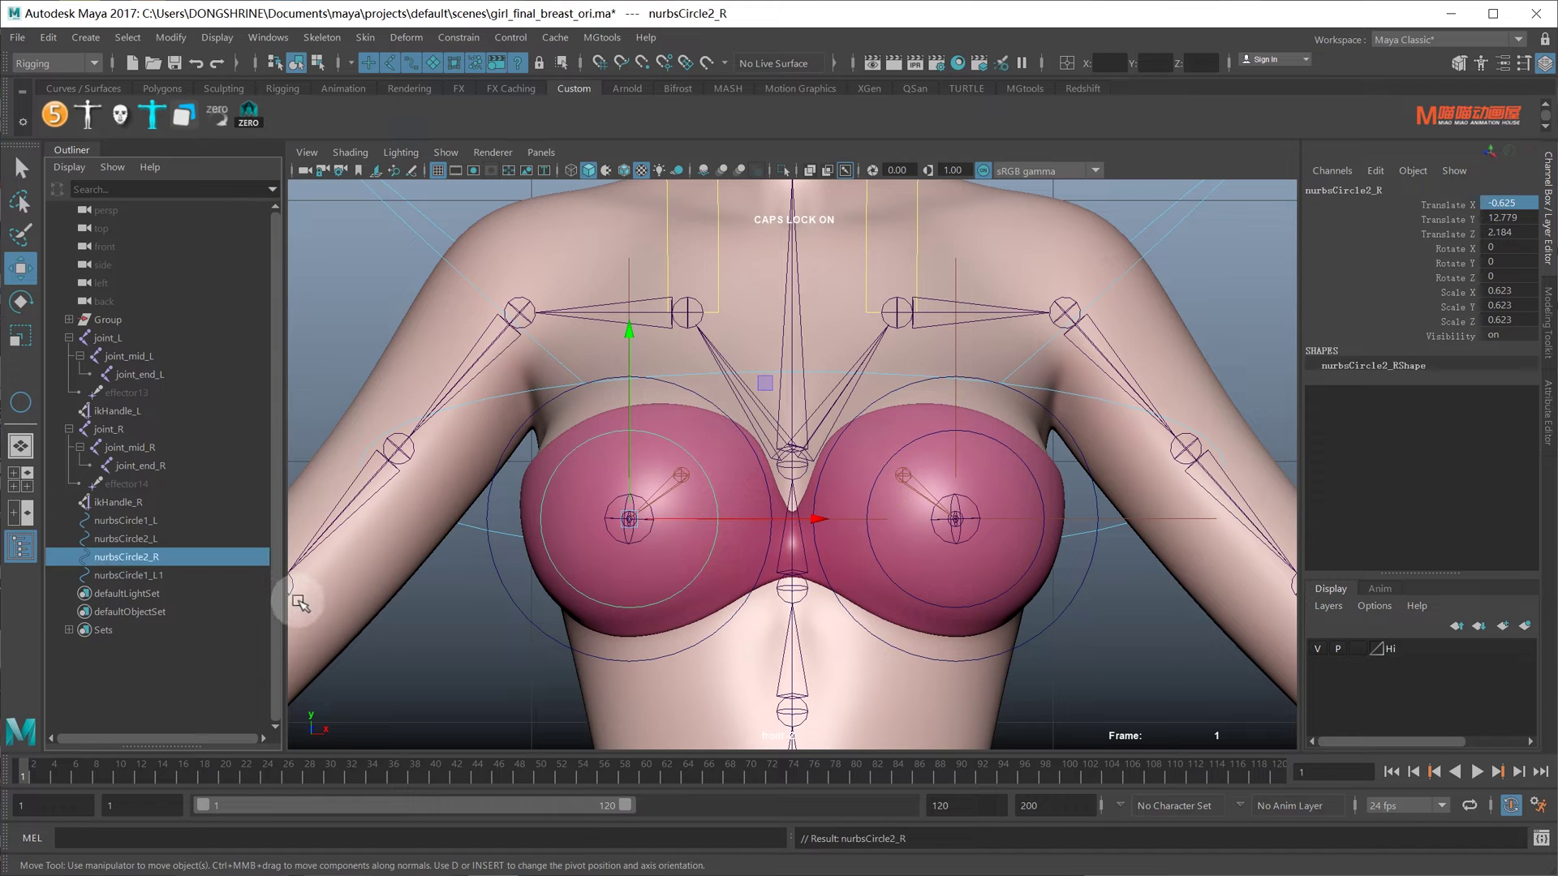
pyautogui.doubleClick(209, 576)
pyautogui.press('BackSpace')
pyautogui.write('R')
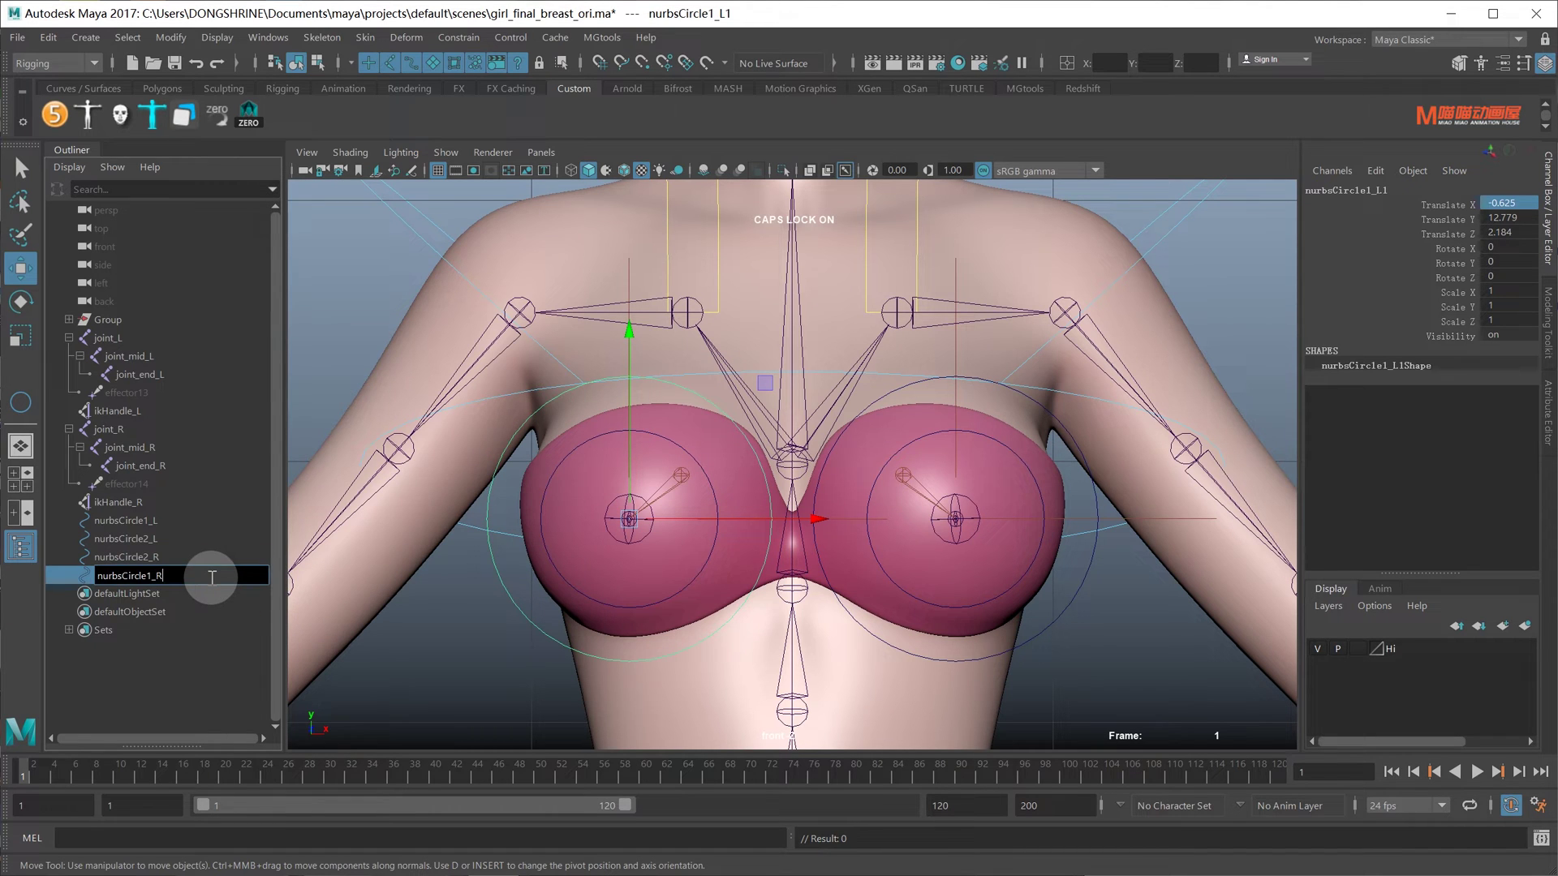
# - Snap nurbsCircle2_L's pivot onto the left breast-tip joint
pyautogui.press('space')
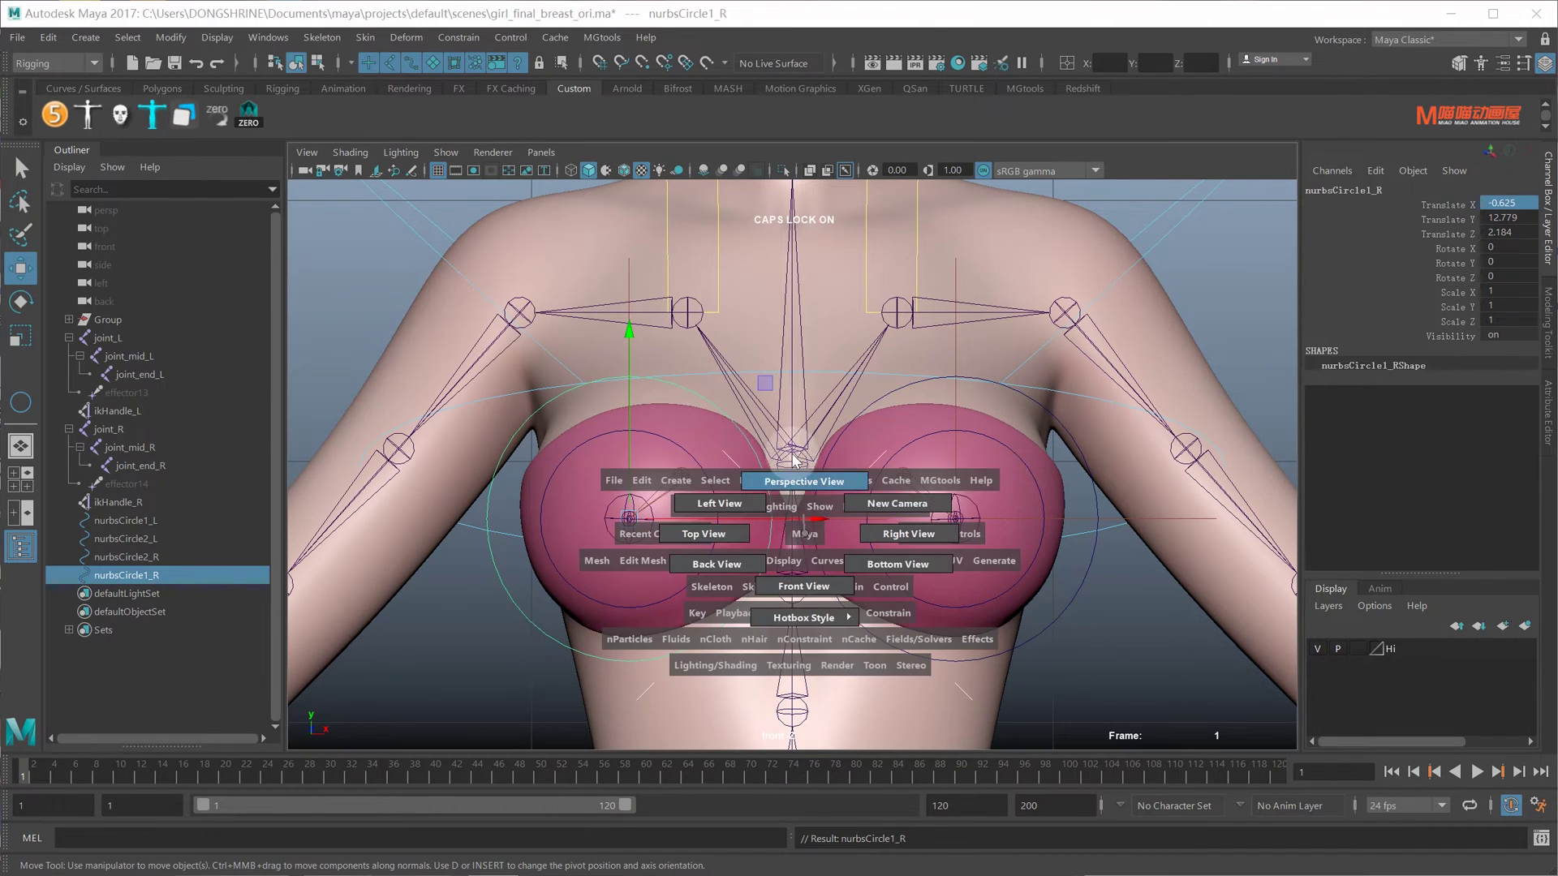
pyautogui.moveTo(782, 487); pyautogui.dragTo(944, 449)
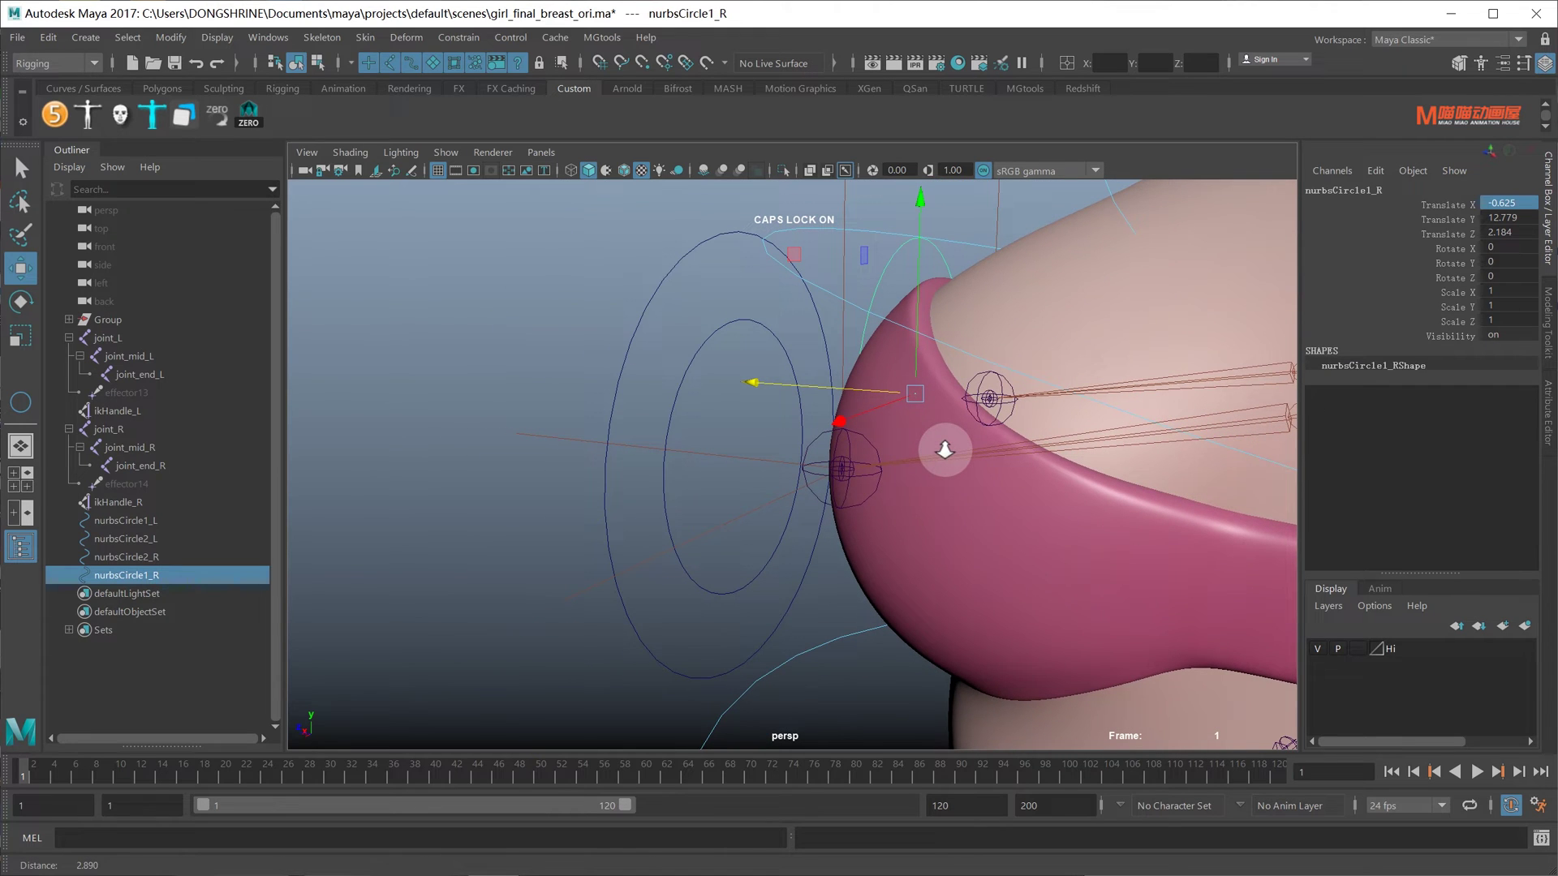
pyautogui.click(669, 492)
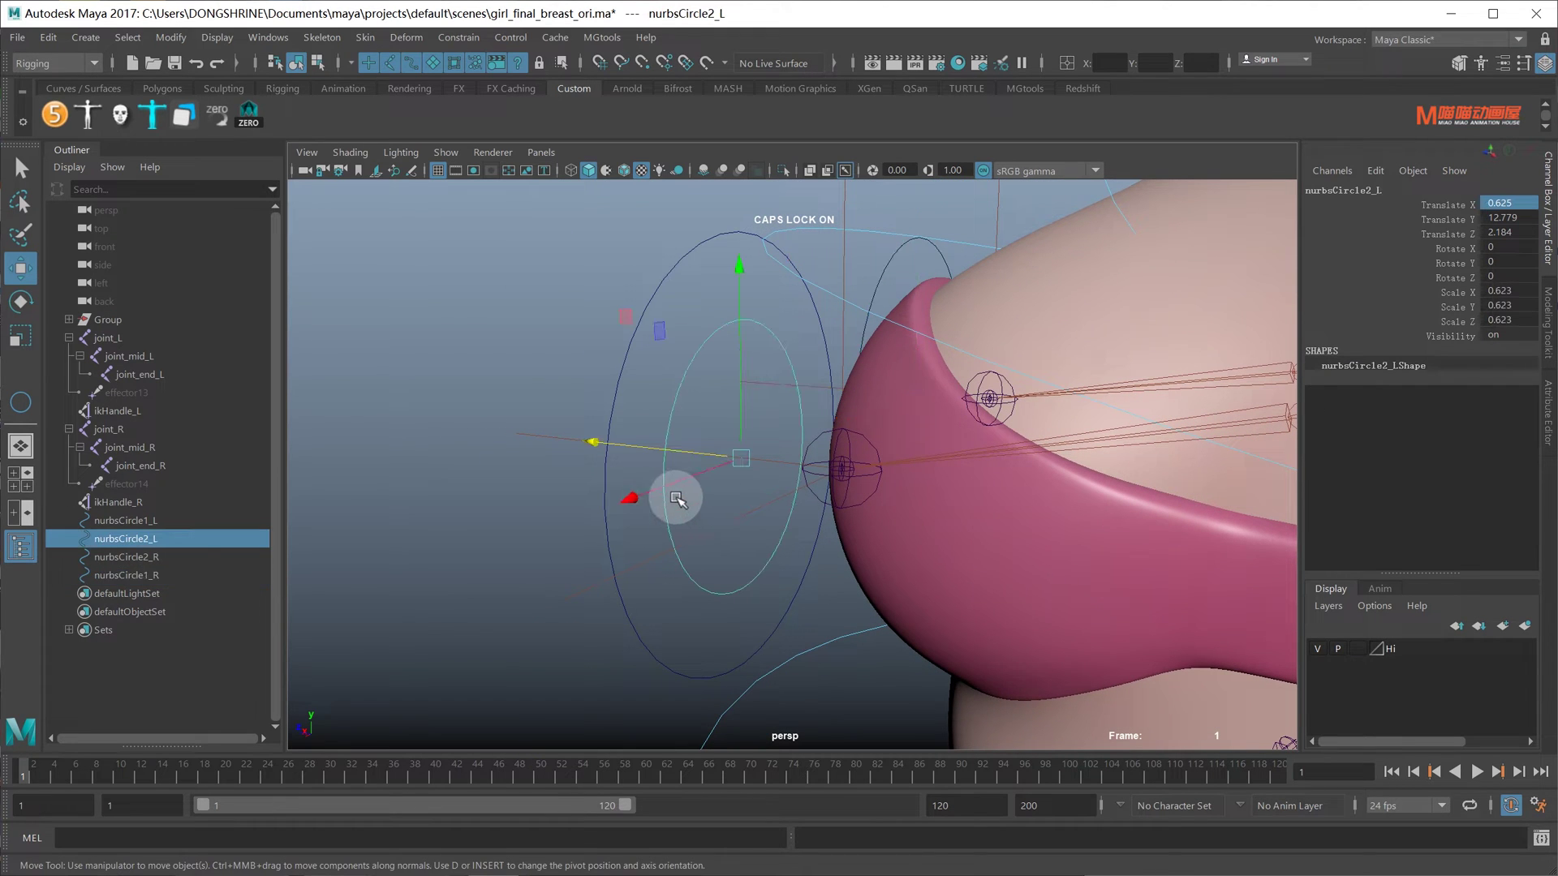
pyautogui.keyDown('alt'); pyautogui.moveTo(738, 487); pyautogui.dragTo(947, 495); pyautogui.keyUp('alt')
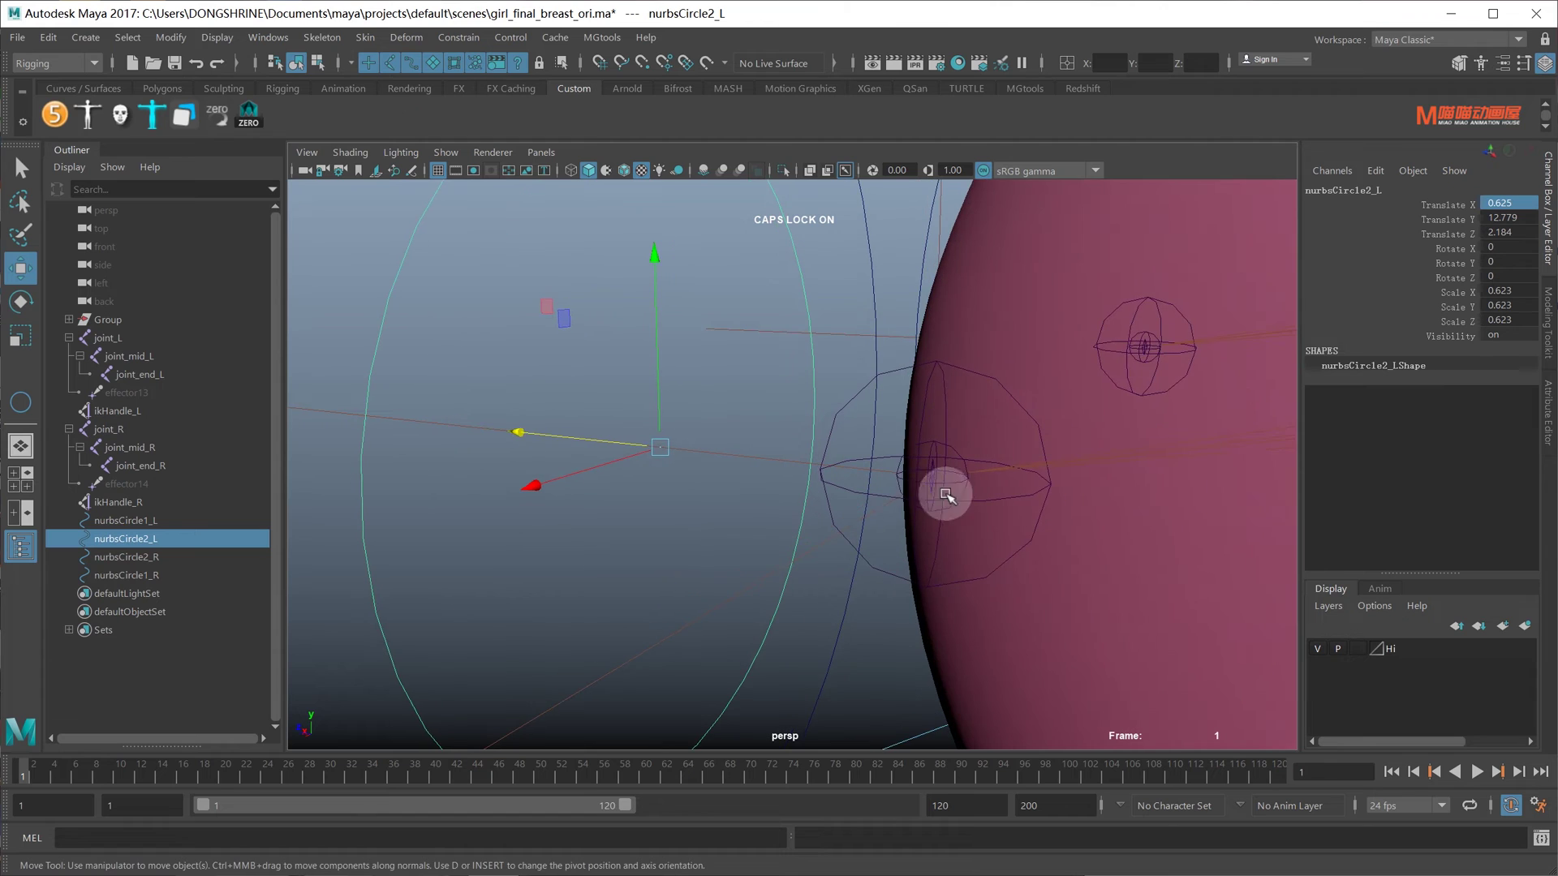
pyautogui.press('d')
pyautogui.press('v')
pyautogui.click(935, 478)
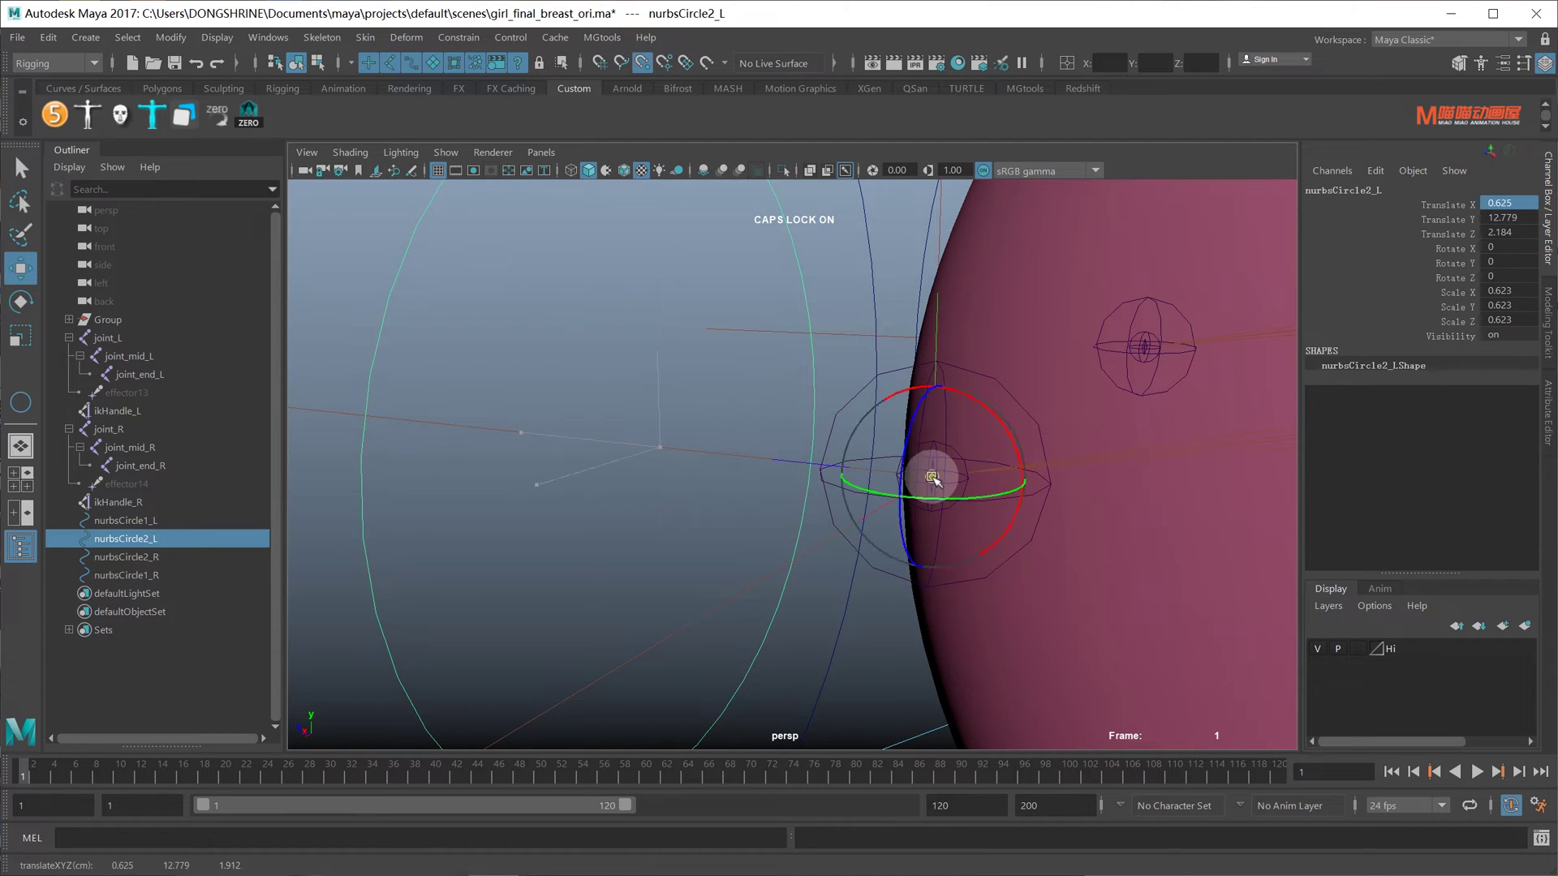
pyautogui.press('d')
# - Snap nurbsCircle2_R's pivot onto the right breast-tip joint
pyautogui.moveTo(944, 476)
pyautogui.keyDown('alt'); pyautogui.mouseDown()
pyautogui.moveTo(972, 490)
pyautogui.moveTo(1037, 460)
pyautogui.moveTo(734, 452)
pyautogui.moveTo(529, 476)
pyautogui.moveTo(584, 487)
pyautogui.mouseUp(); pyautogui.keyUp('alt')
pyautogui.scroll(-3, 1037, 460)
pyautogui.click(446, 488)
pyautogui.keyDown('alt'); pyautogui.moveTo(717, 491); pyautogui.dragTo(752, 487); pyautogui.keyUp('alt')
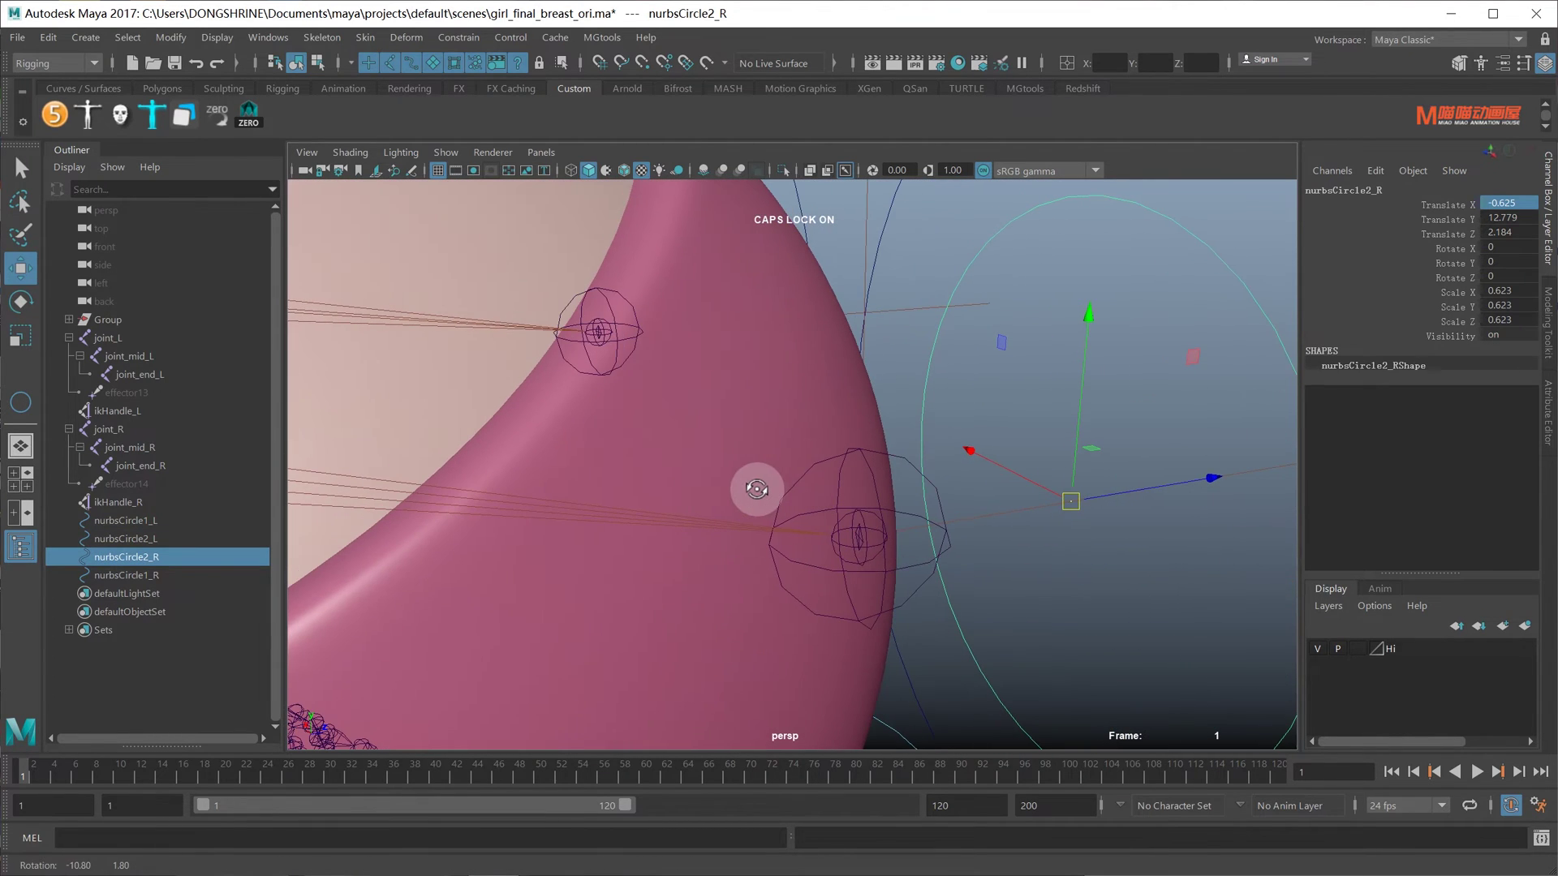
pyautogui.press('d')
pyautogui.click(858, 538)
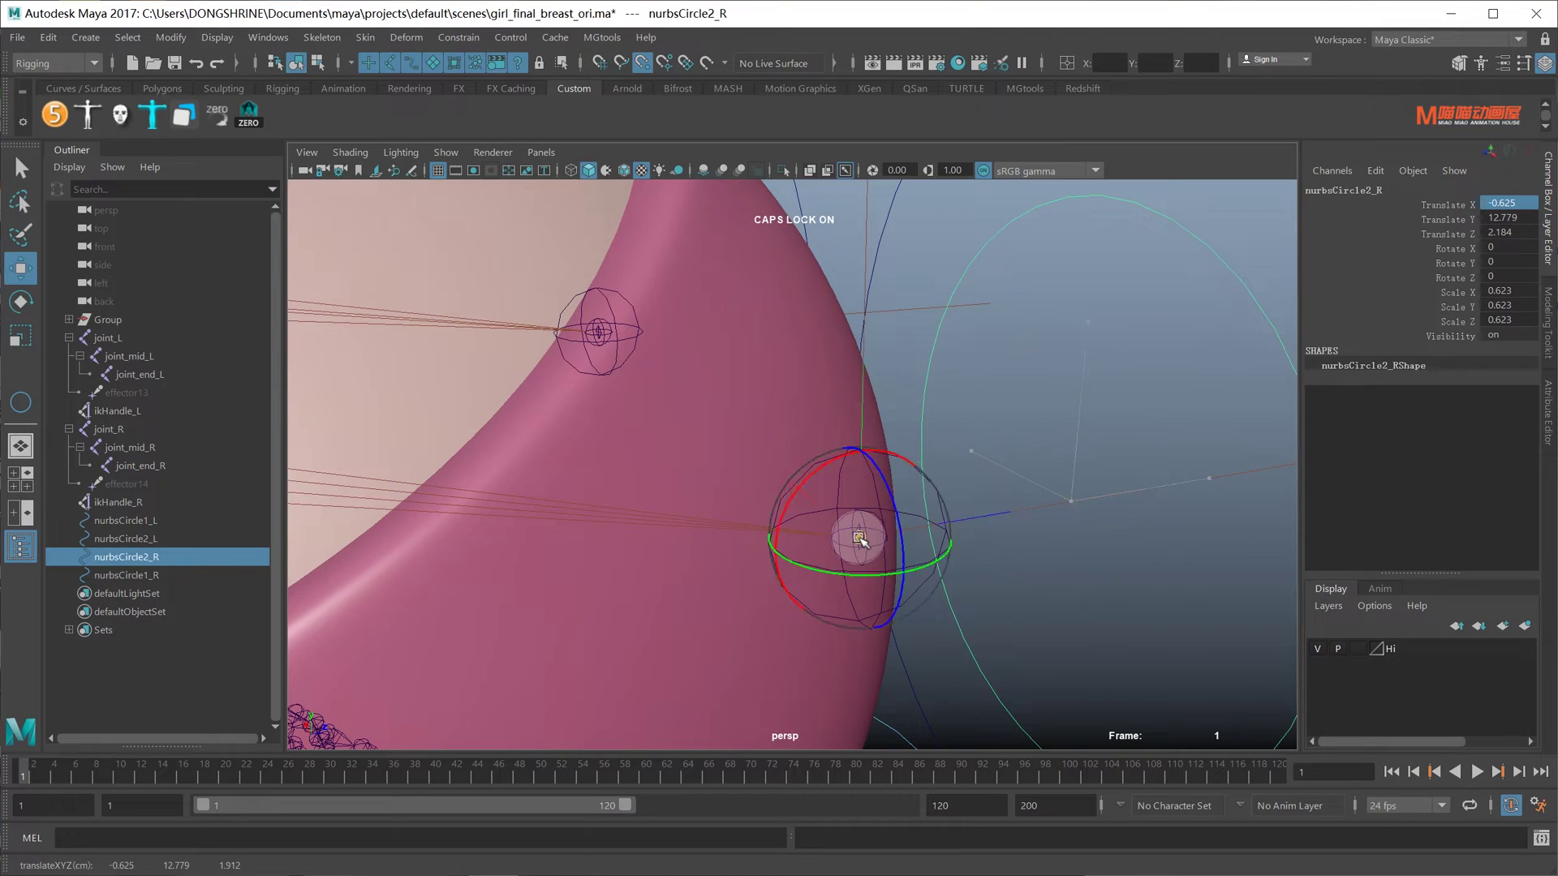
pyautogui.moveTo(923, 546)
pyautogui.keyDown('alt'); pyautogui.mouseDown()
pyautogui.moveTo(821, 509)
pyautogui.moveTo(820, 592)
pyautogui.moveTo(811, 568)
pyautogui.mouseUp(); pyautogui.keyUp('alt')
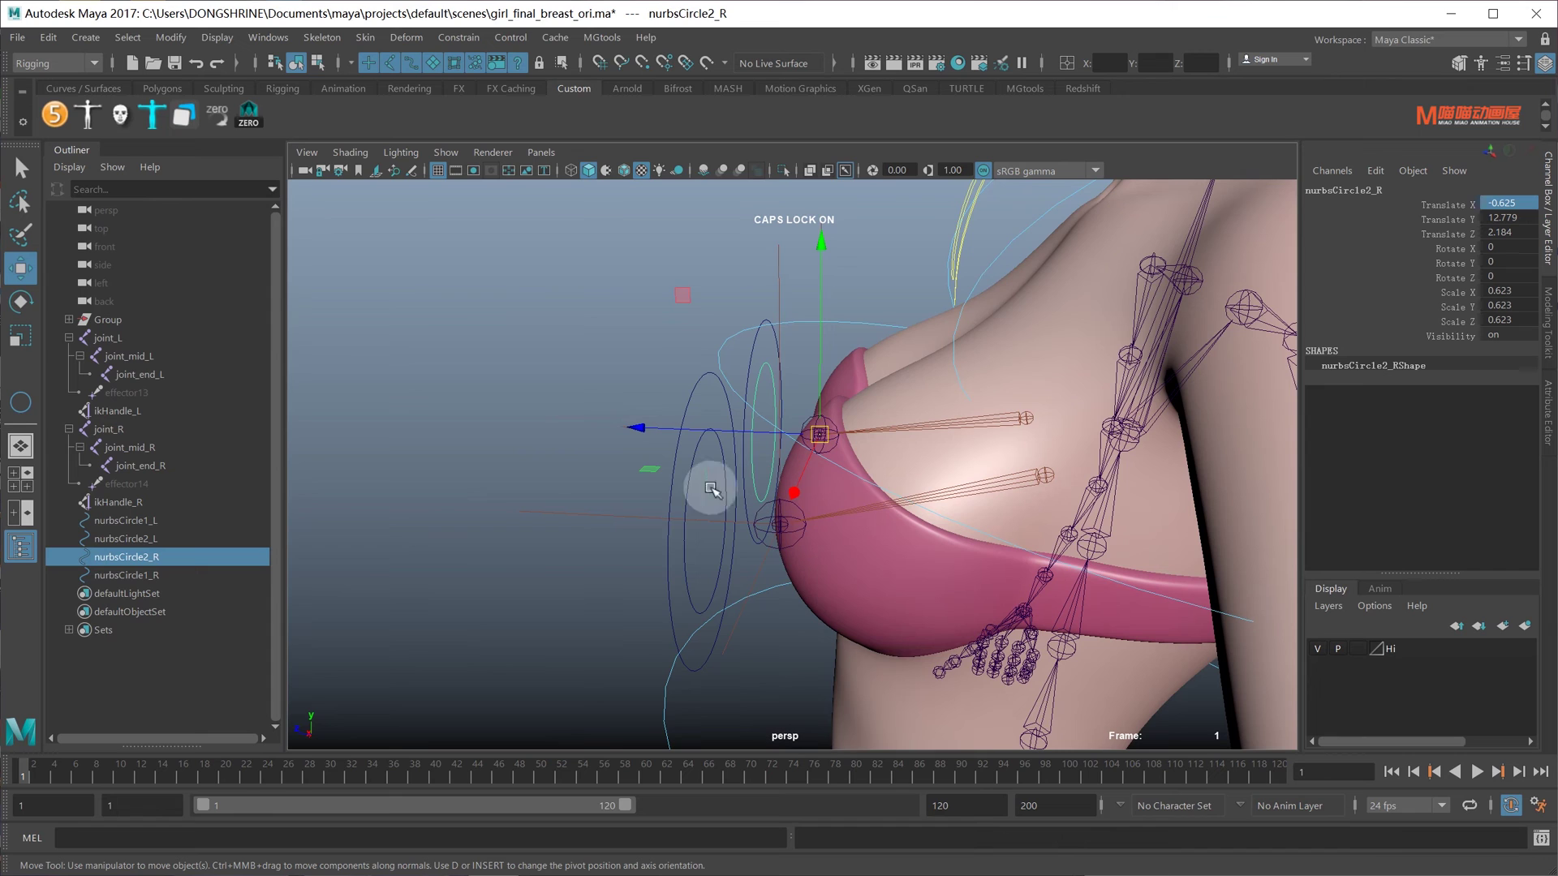
pyautogui.moveTo(667, 492); pyautogui.dragTo(680, 495)
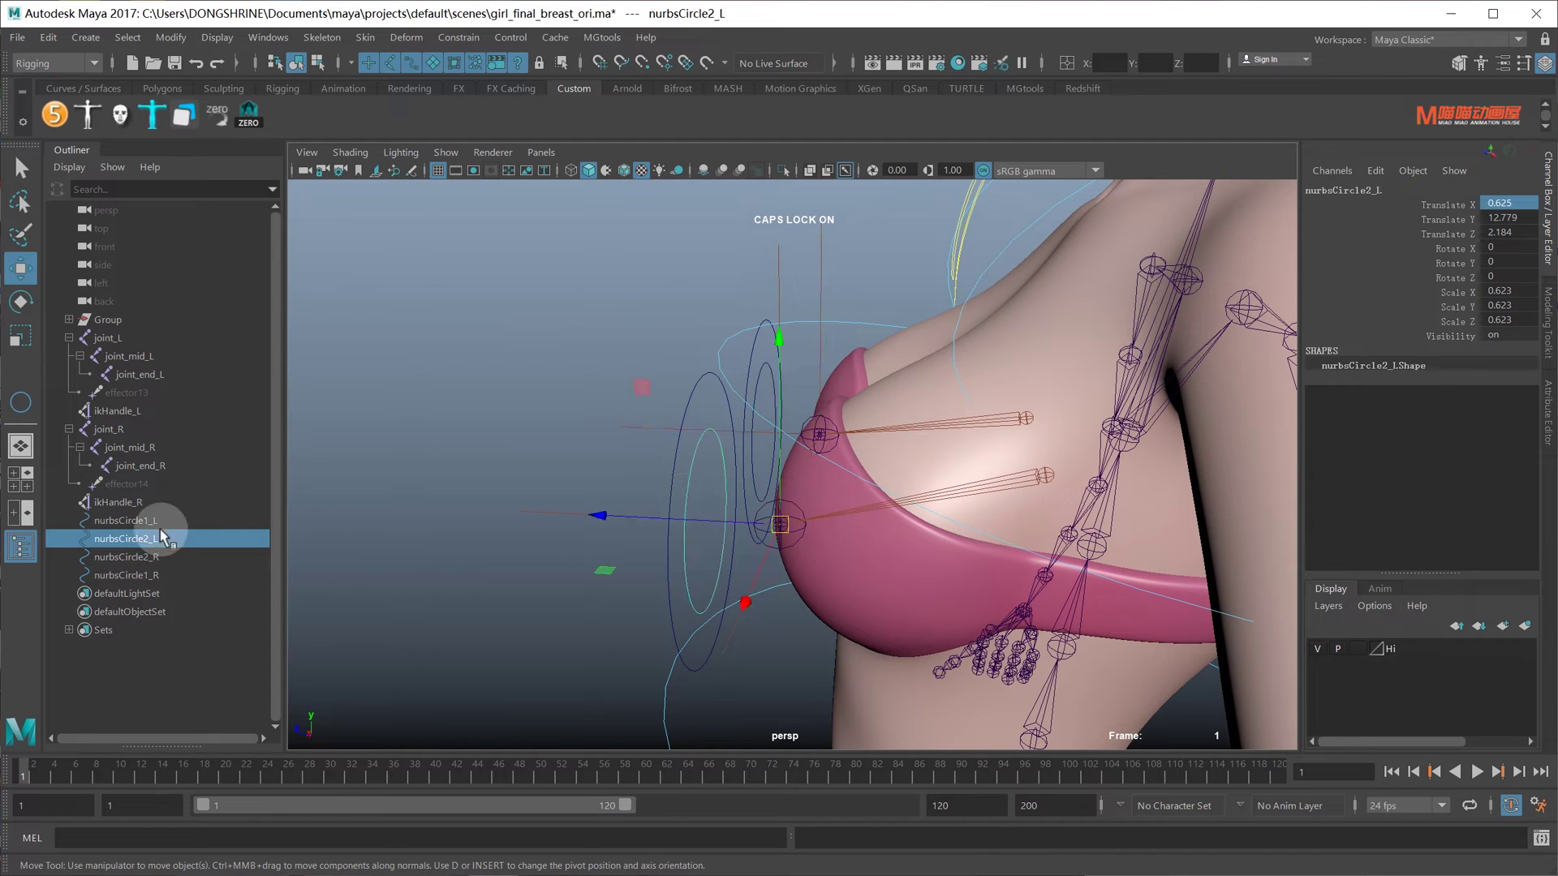
# - Freeze transformations on all four breast control circles
pyautogui.click(125, 520)
pyautogui.keyDown('shift'); pyautogui.click(154, 573); pyautogui.keyUp('shift')
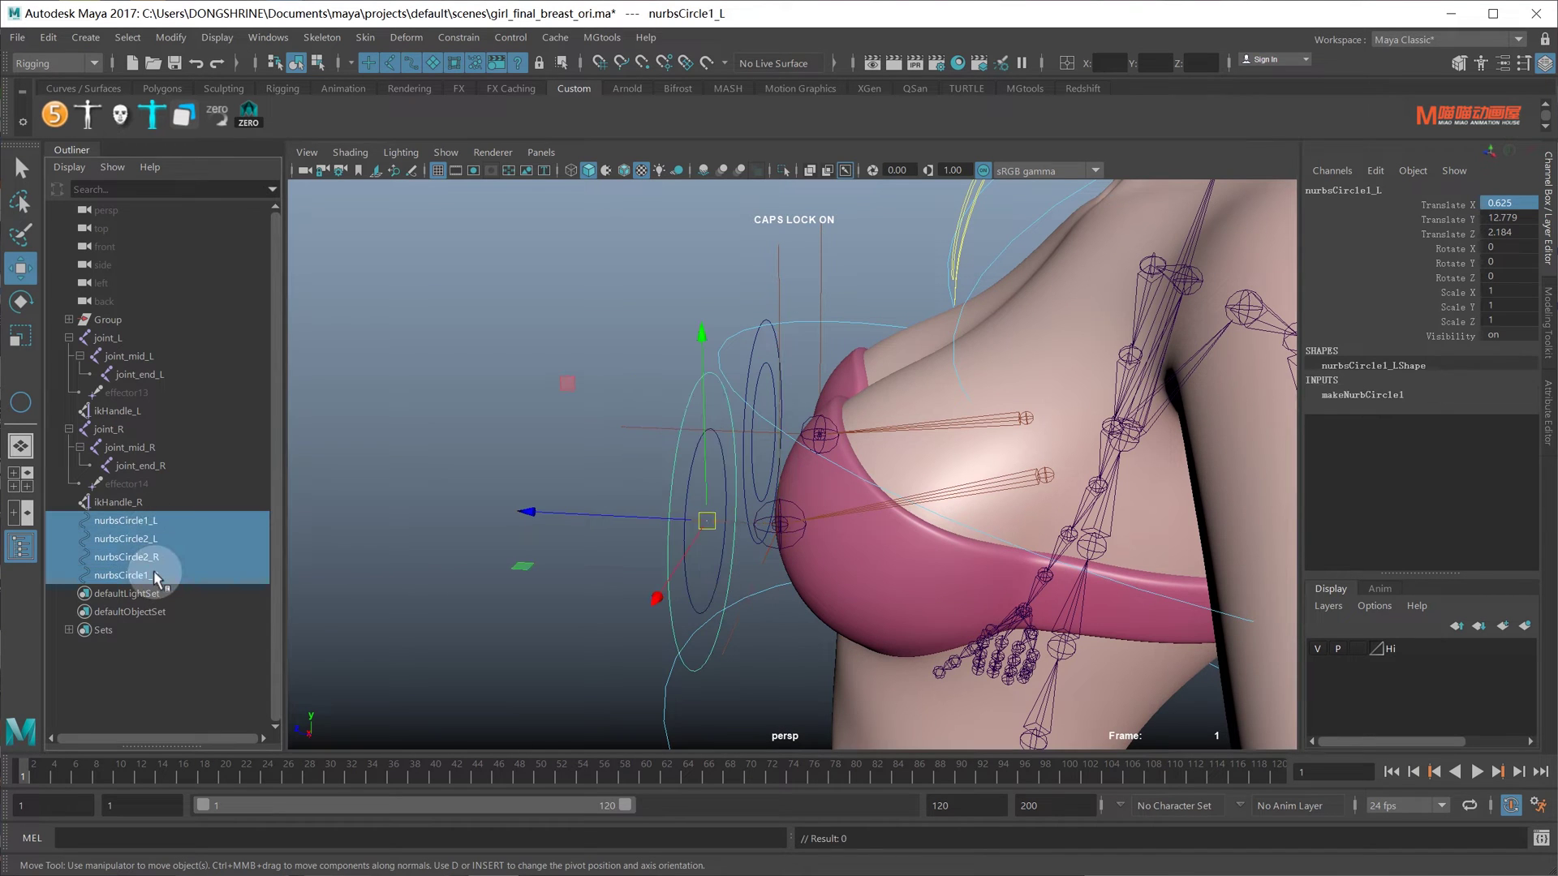
pyautogui.click(48, 38)
pyautogui.click(333, 252)
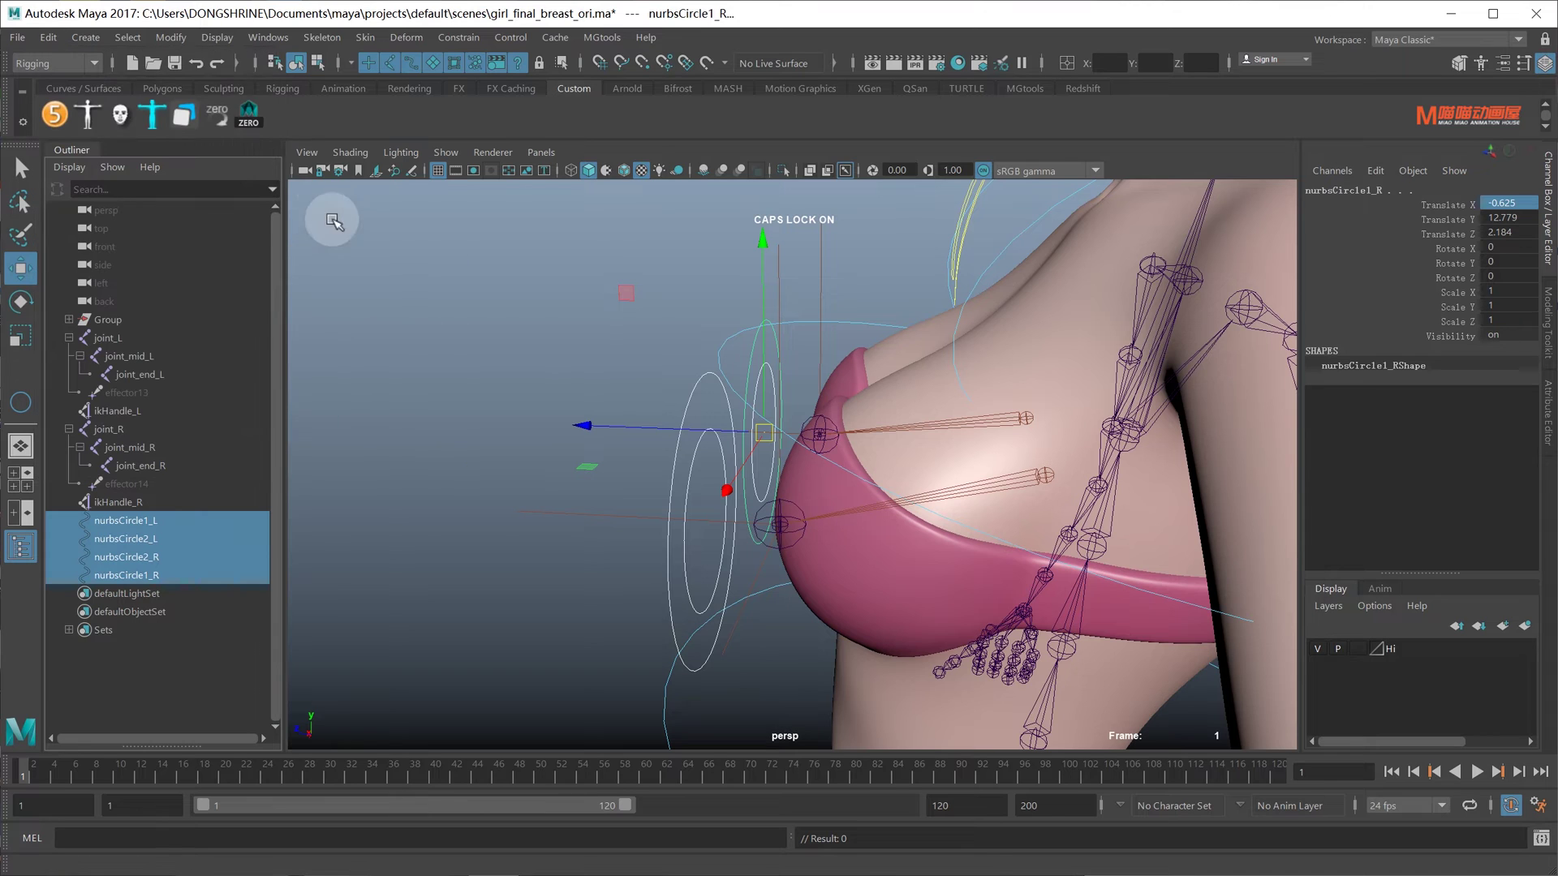
pyautogui.click(179, 38)
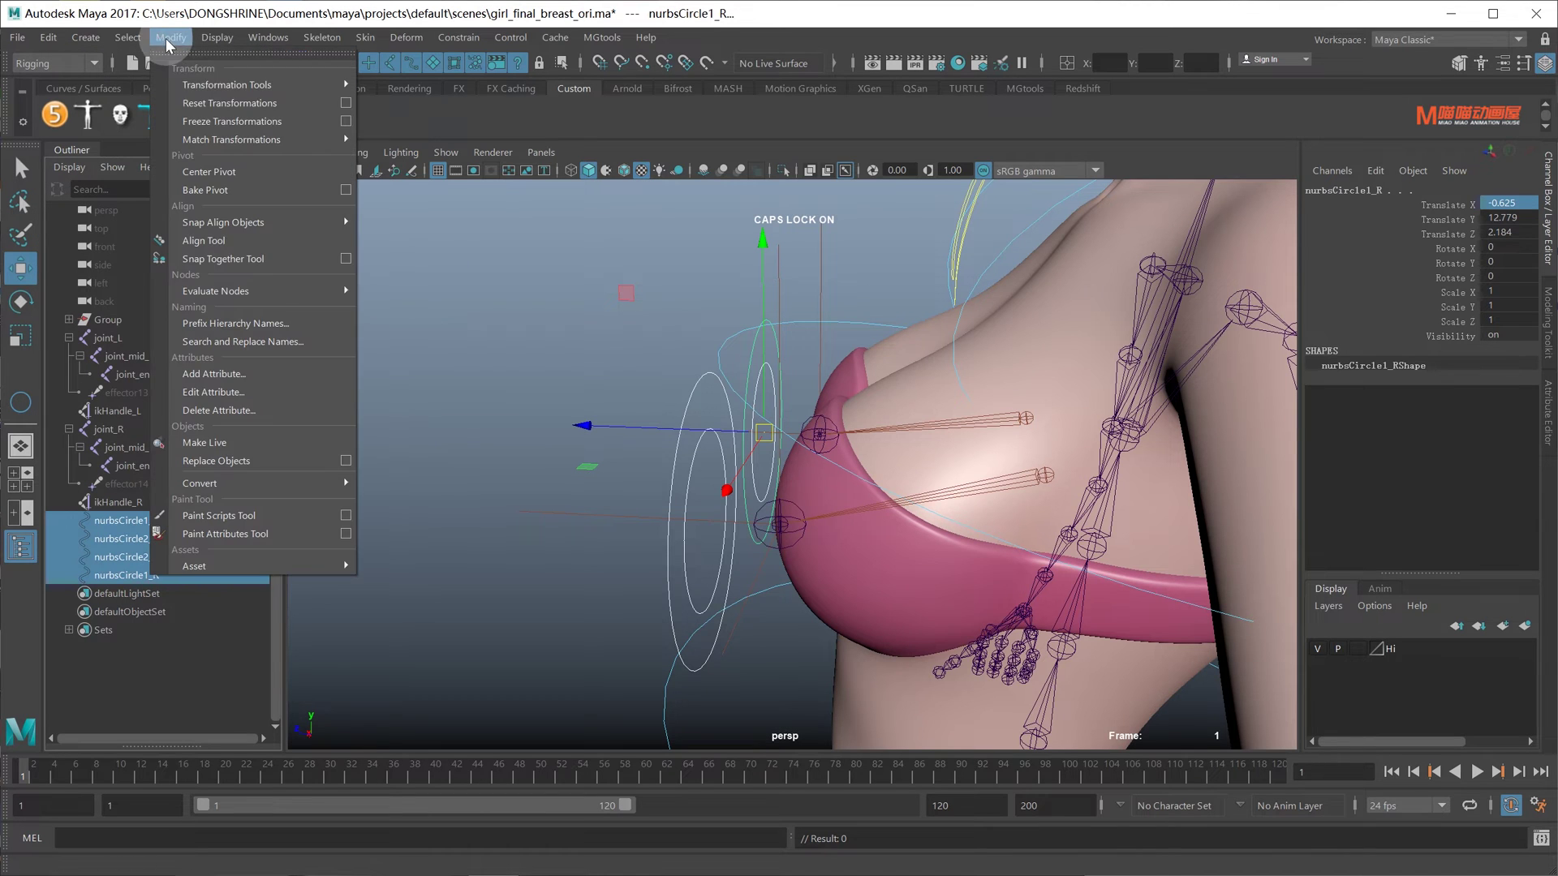
pyautogui.click(244, 117)
# - Test-move ikHandle_L and ikHandle_R upward, then undo the move
pyautogui.click(122, 411)
pyautogui.keyDown('ctrl'); pyautogui.click(126, 502); pyautogui.keyUp('ctrl')
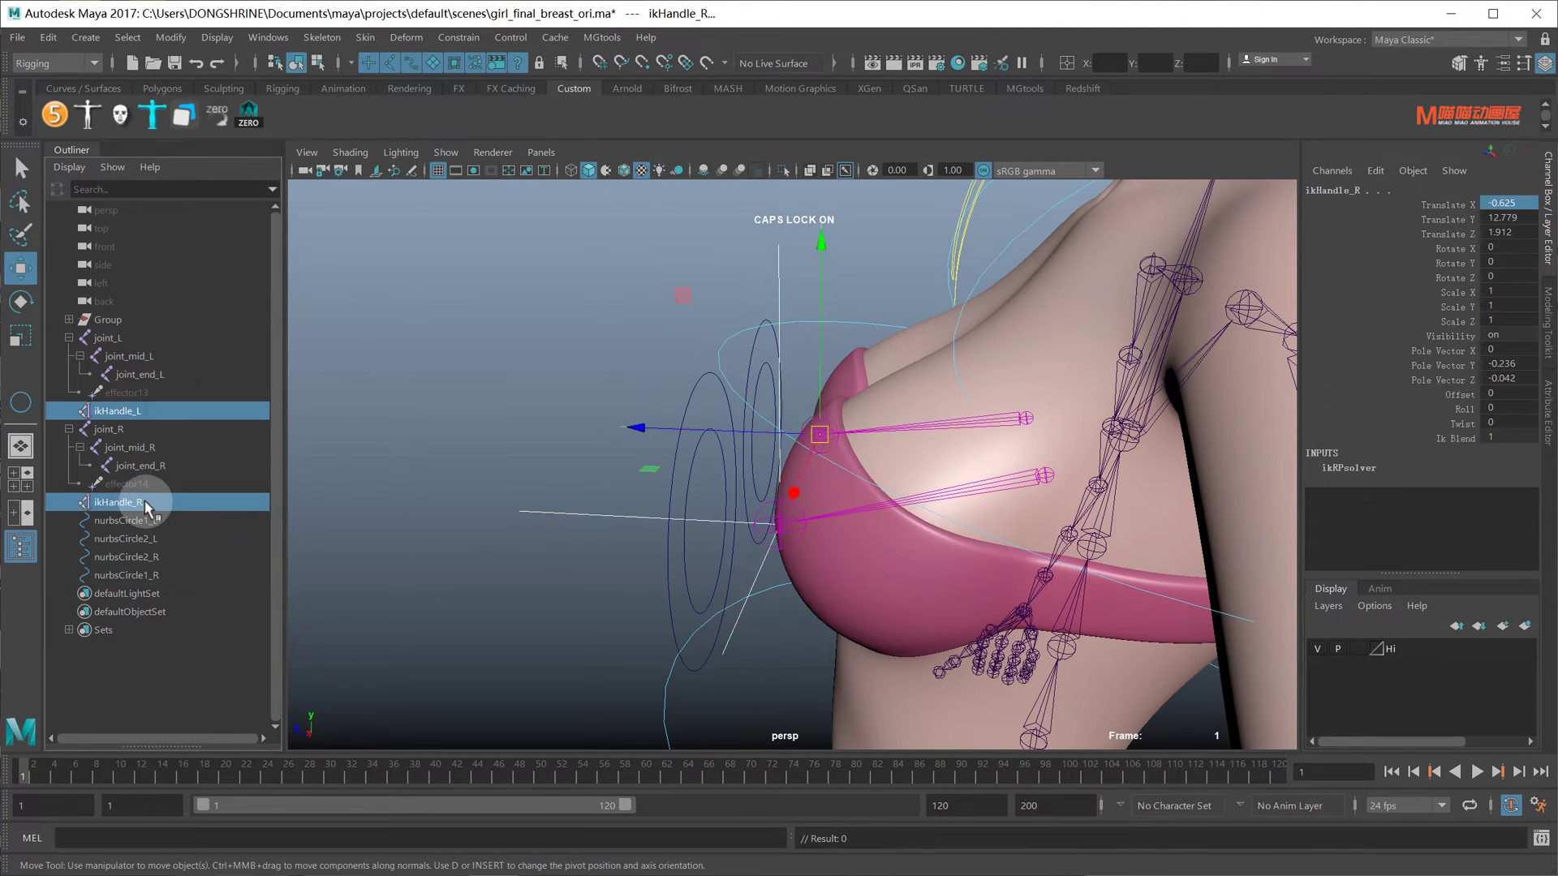
pyautogui.moveTo(821, 436); pyautogui.dragTo(848, 350)
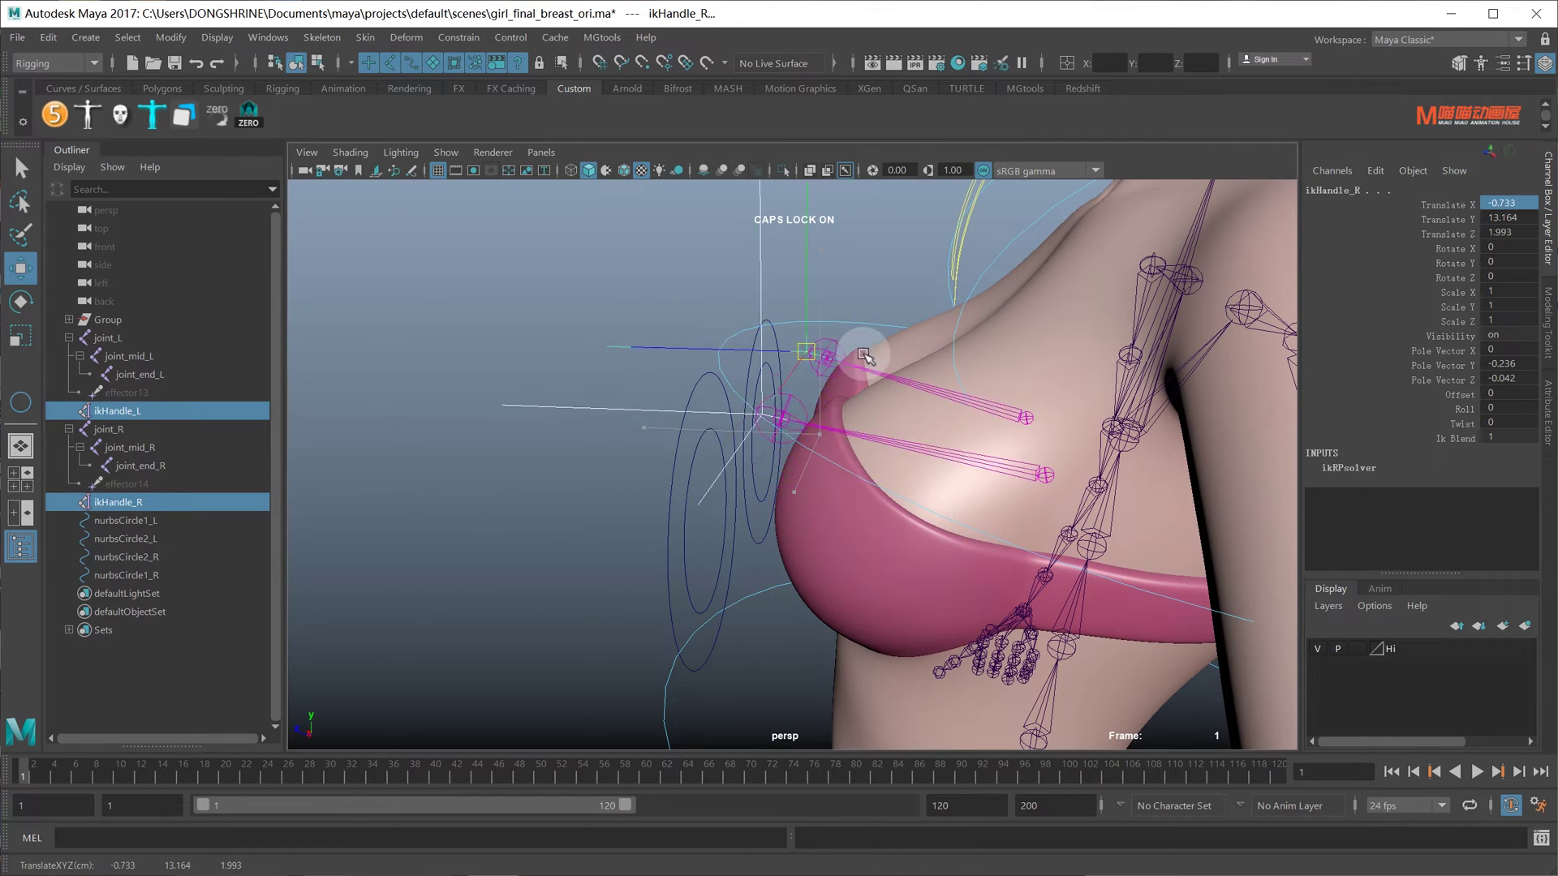
pyautogui.hotkey('ctrl', 'z')
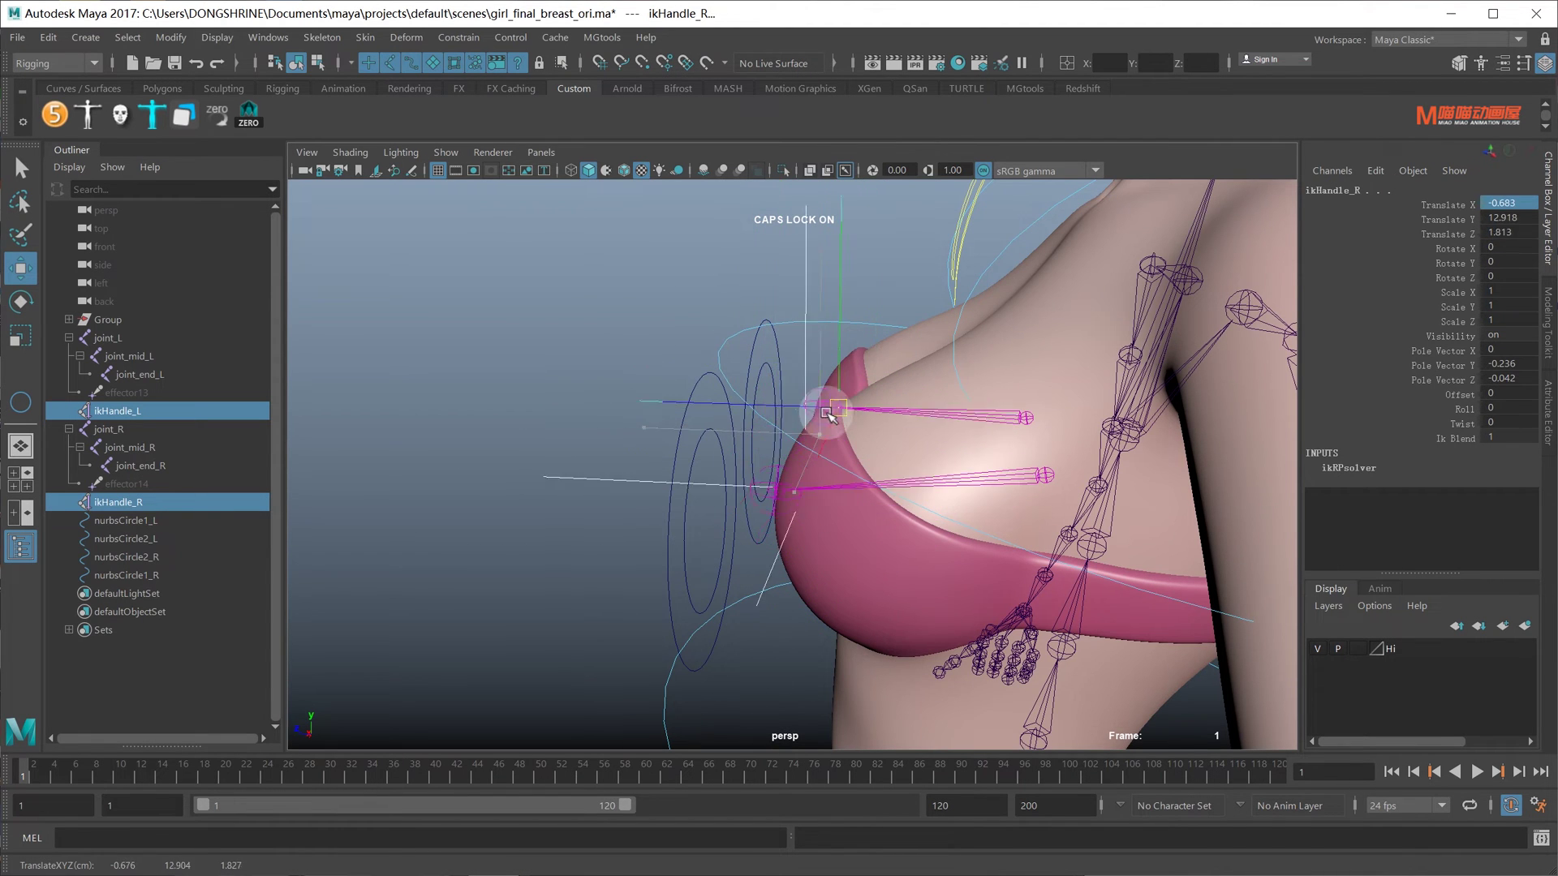
# - Parent ikHandle_L under nurbsCircle1_L and ikHandle_R under nurbsCircle1_R in the Outliner
pyautogui.click(120, 411)
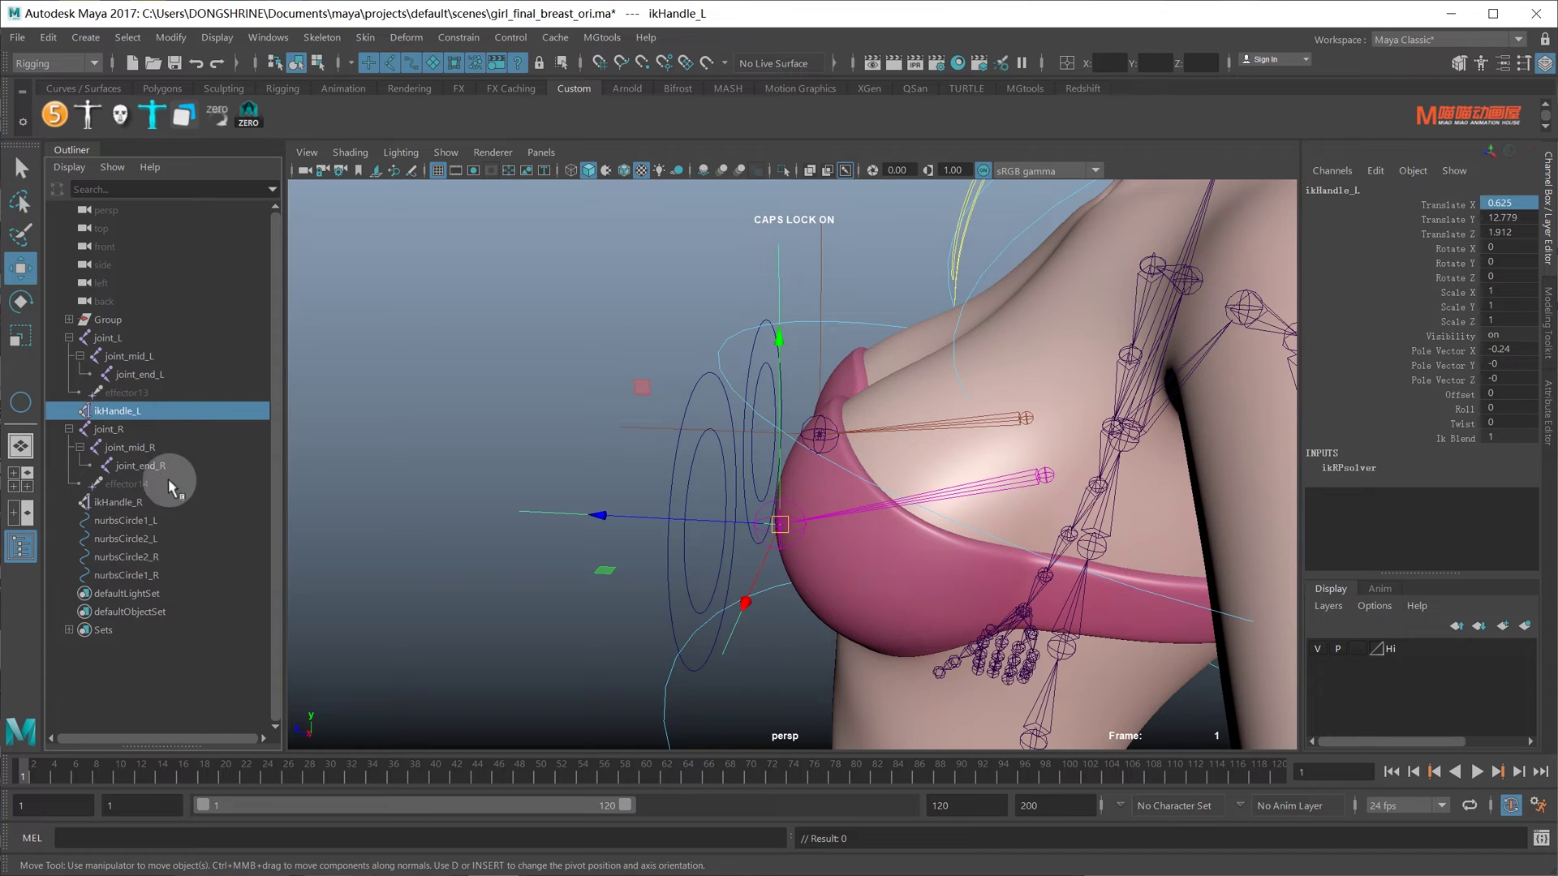
pyautogui.moveTo(159, 514); pyautogui.dragTo(159, 515, button='middle')
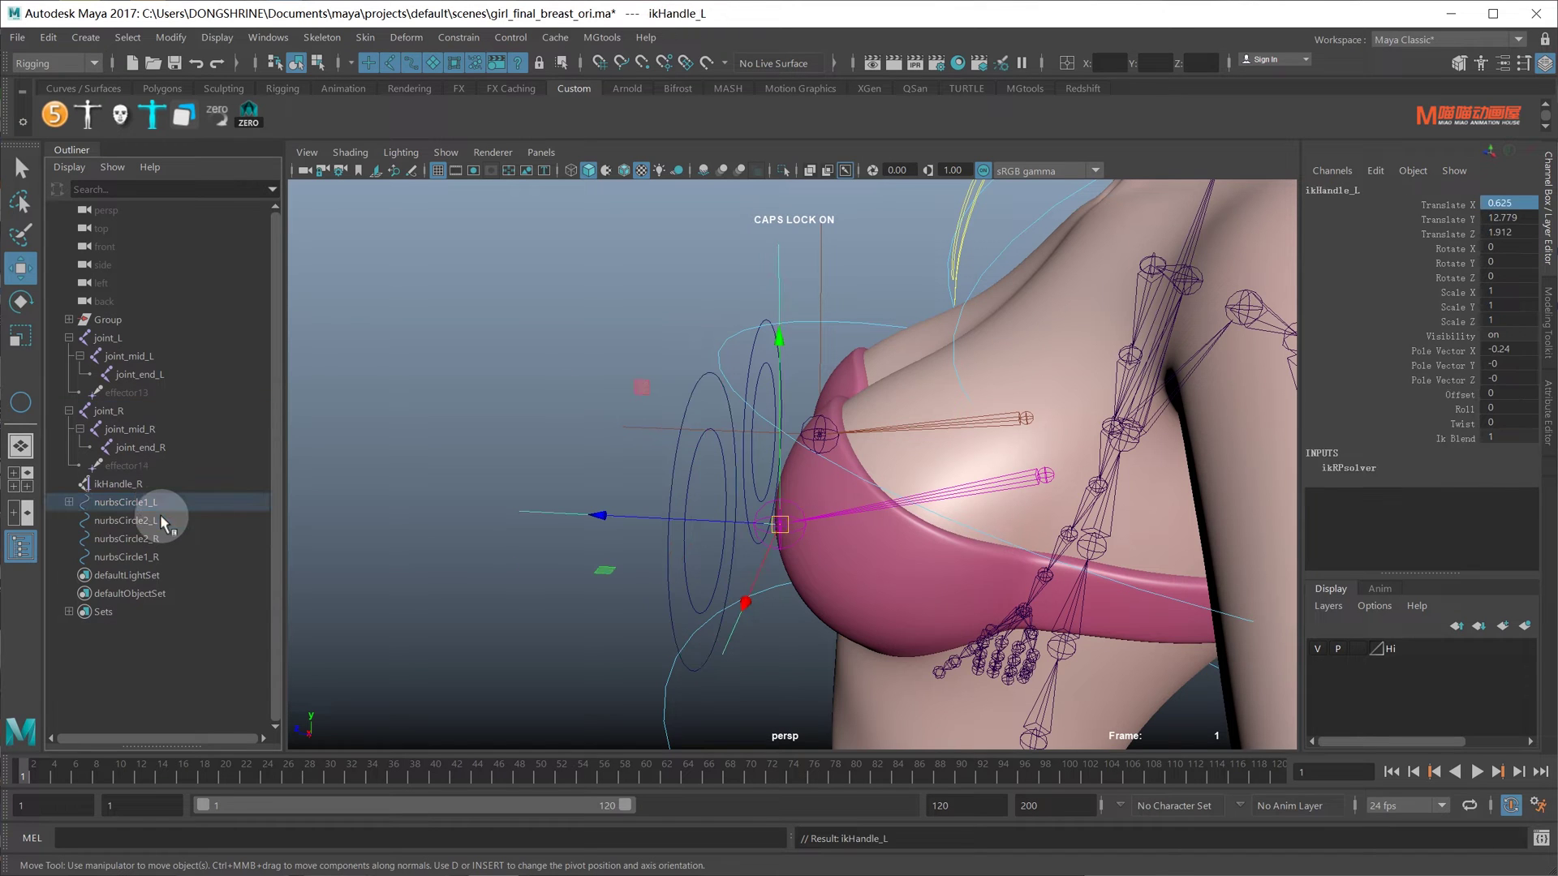
pyautogui.click(69, 502)
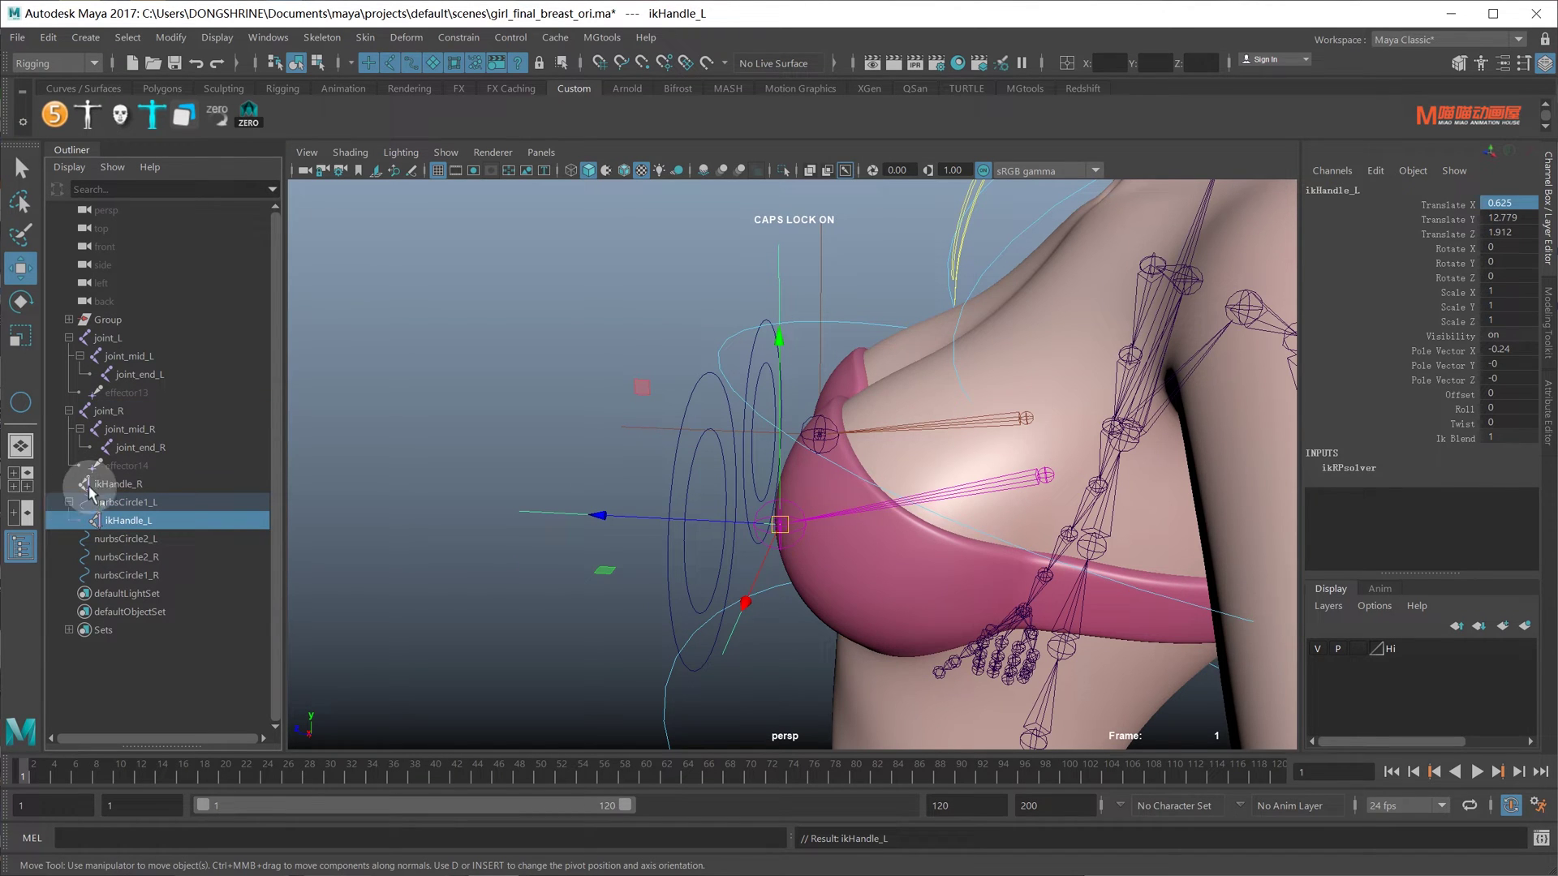
pyautogui.click(132, 484)
pyautogui.moveTo(159, 578); pyautogui.dragTo(158, 576, button='middle')
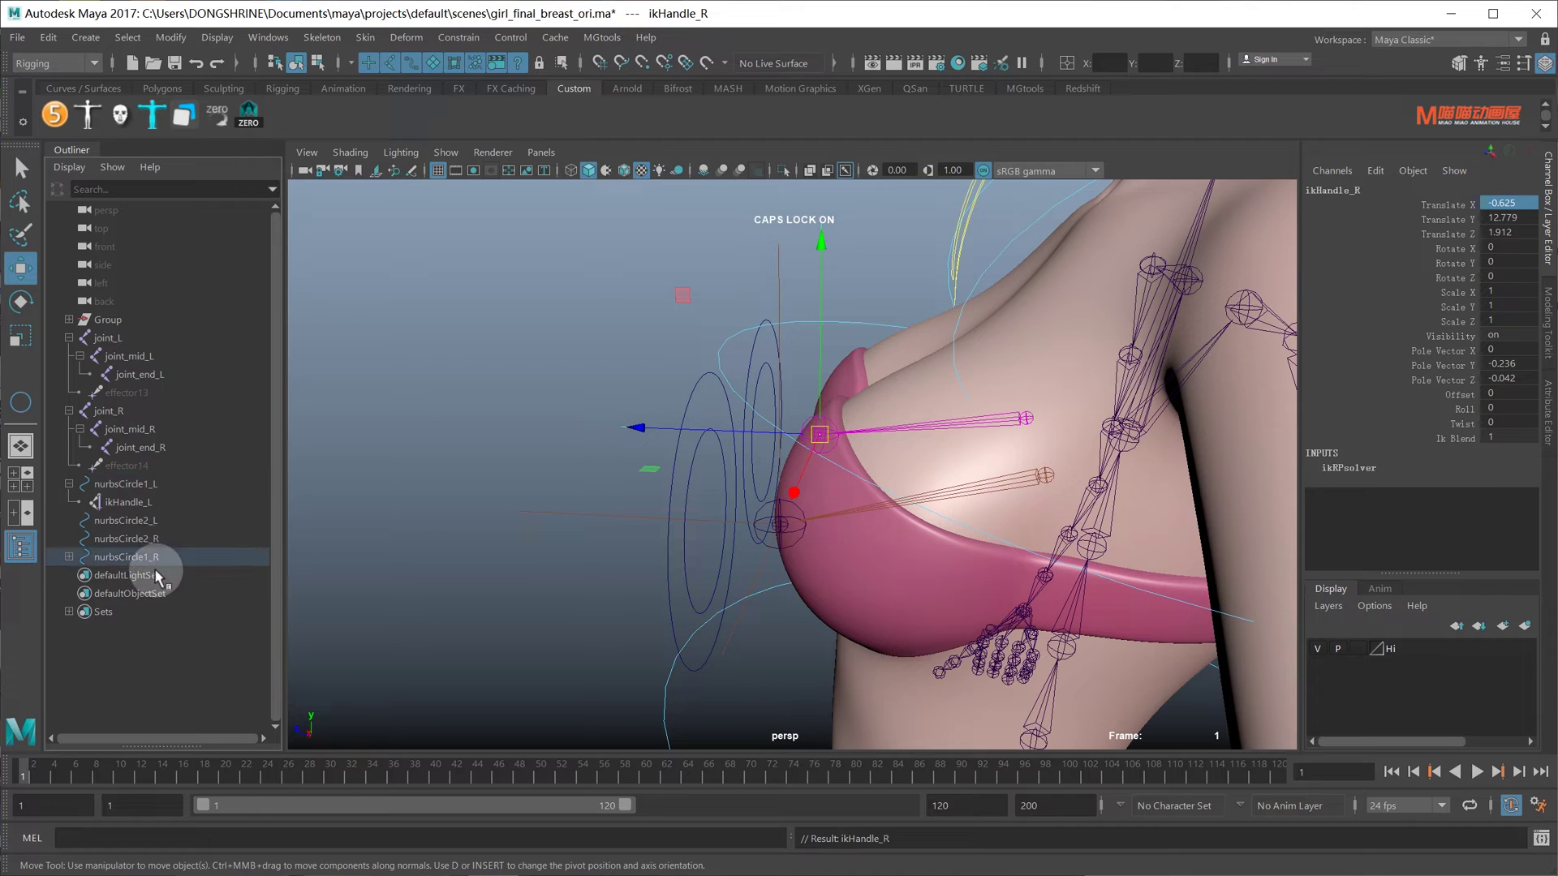
pyautogui.click(69, 557)
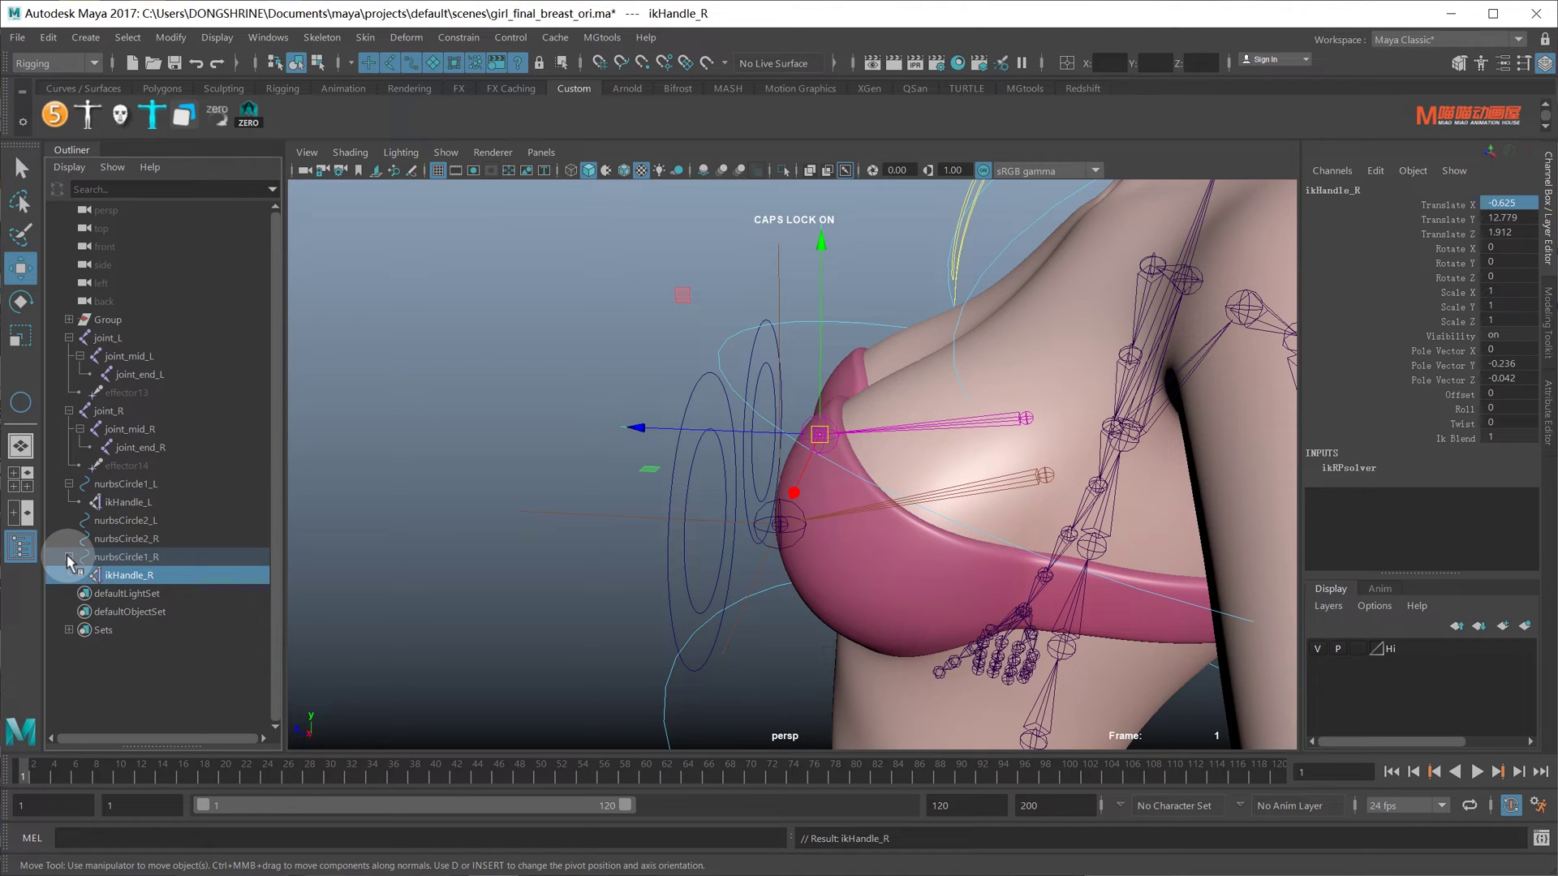
pyautogui.moveTo(121, 520); pyautogui.dragTo(122, 539)
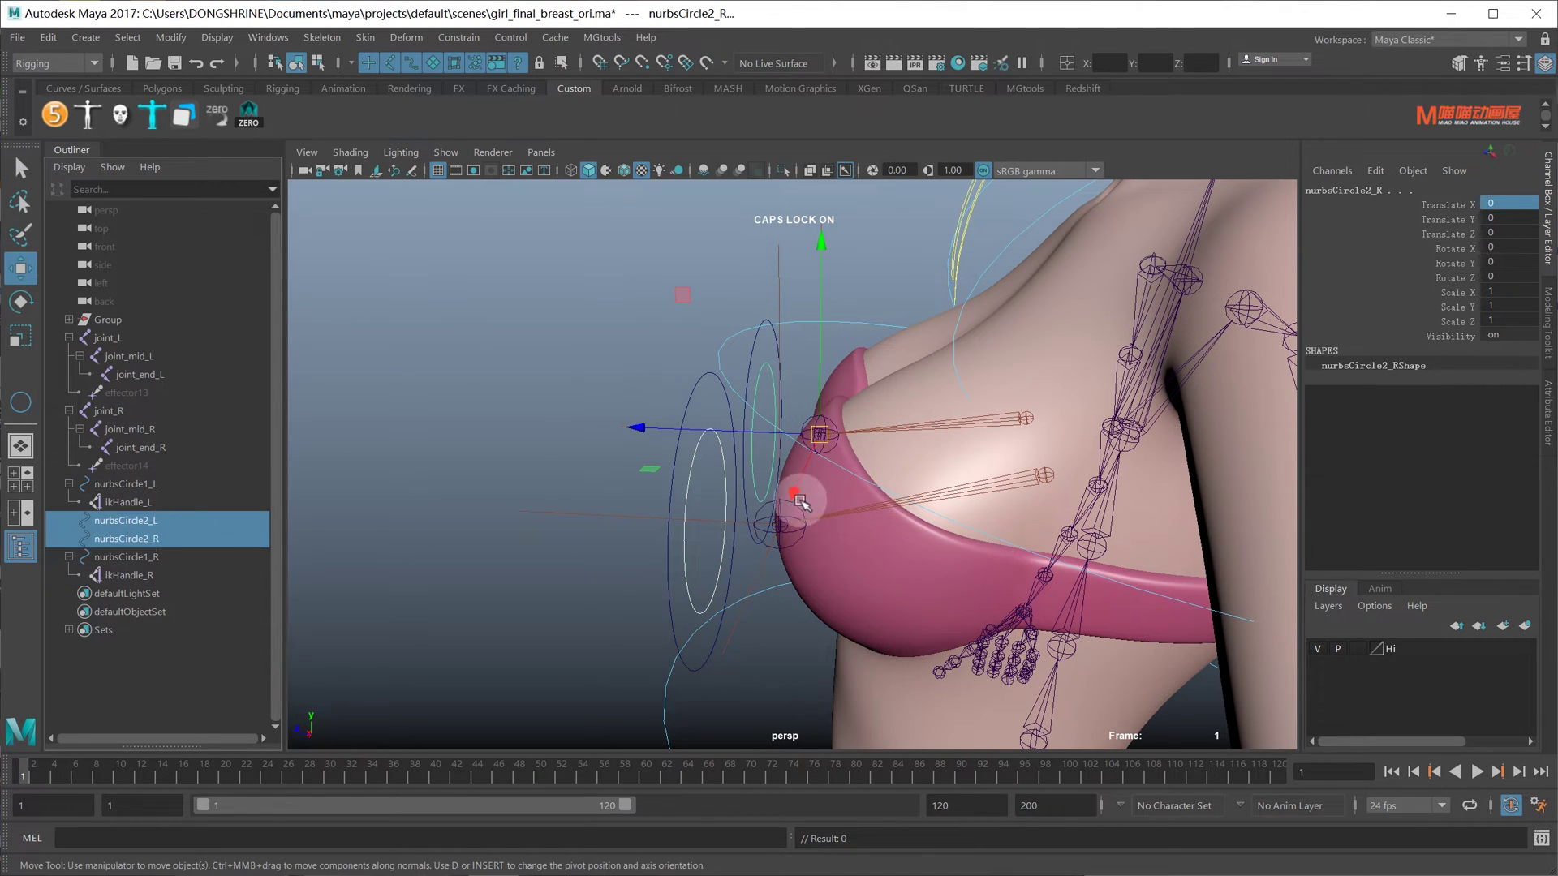
# - Group nurbsCircle2_L and nurbsCircle2_R separately, naming the groups group_L and group_R
pyautogui.hotkey('ctrl', 'g')
pyautogui.click(114, 520)
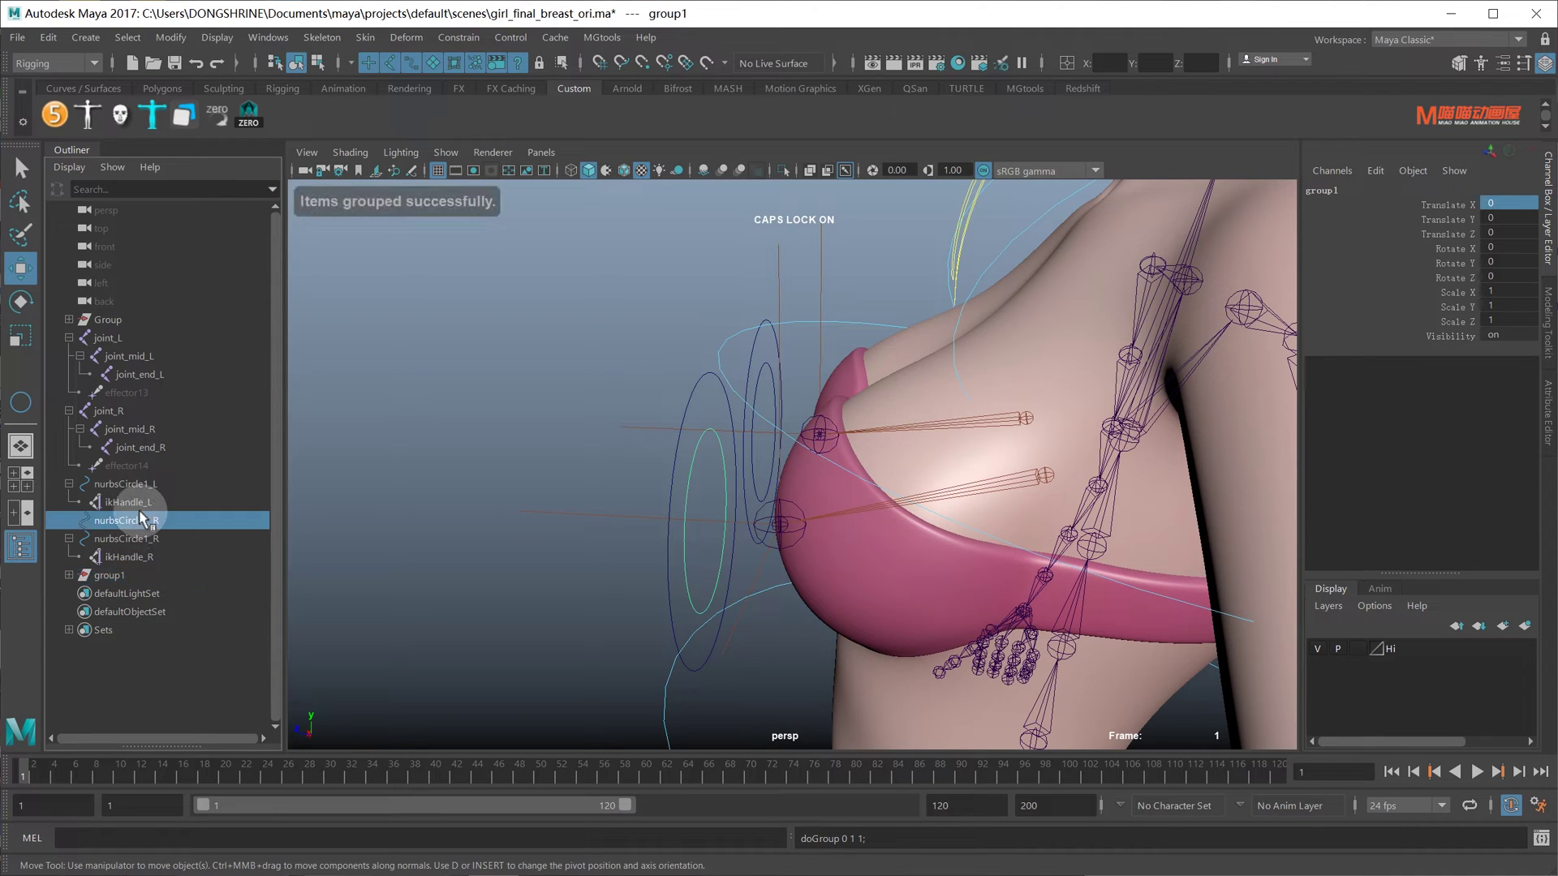
pyautogui.hotkey('ctrl', 'g')
pyautogui.click(69, 558)
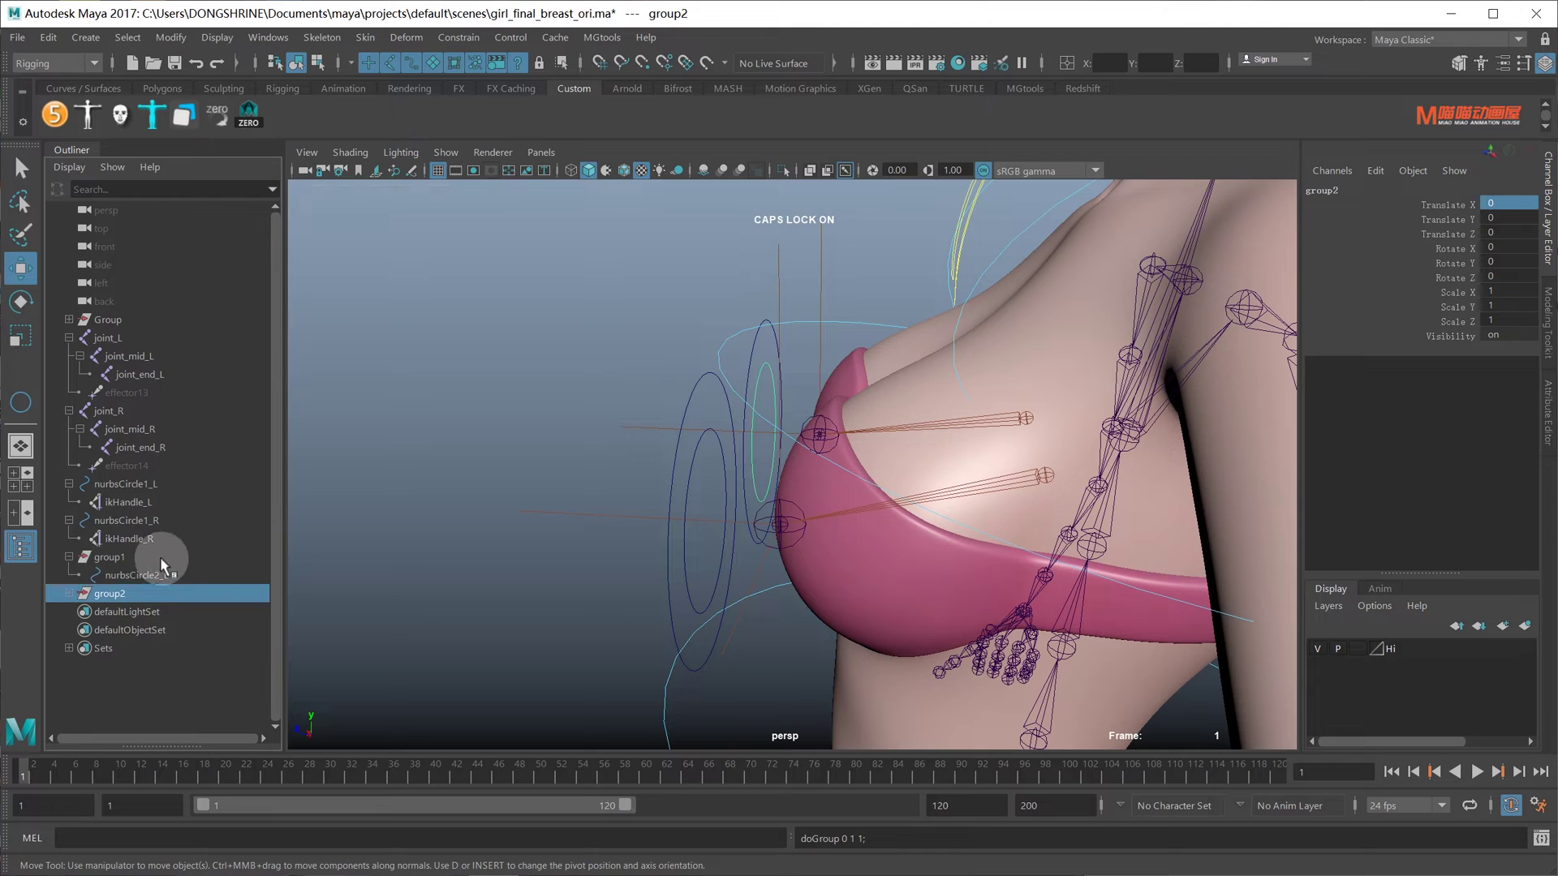
pyautogui.doubleClick(154, 557)
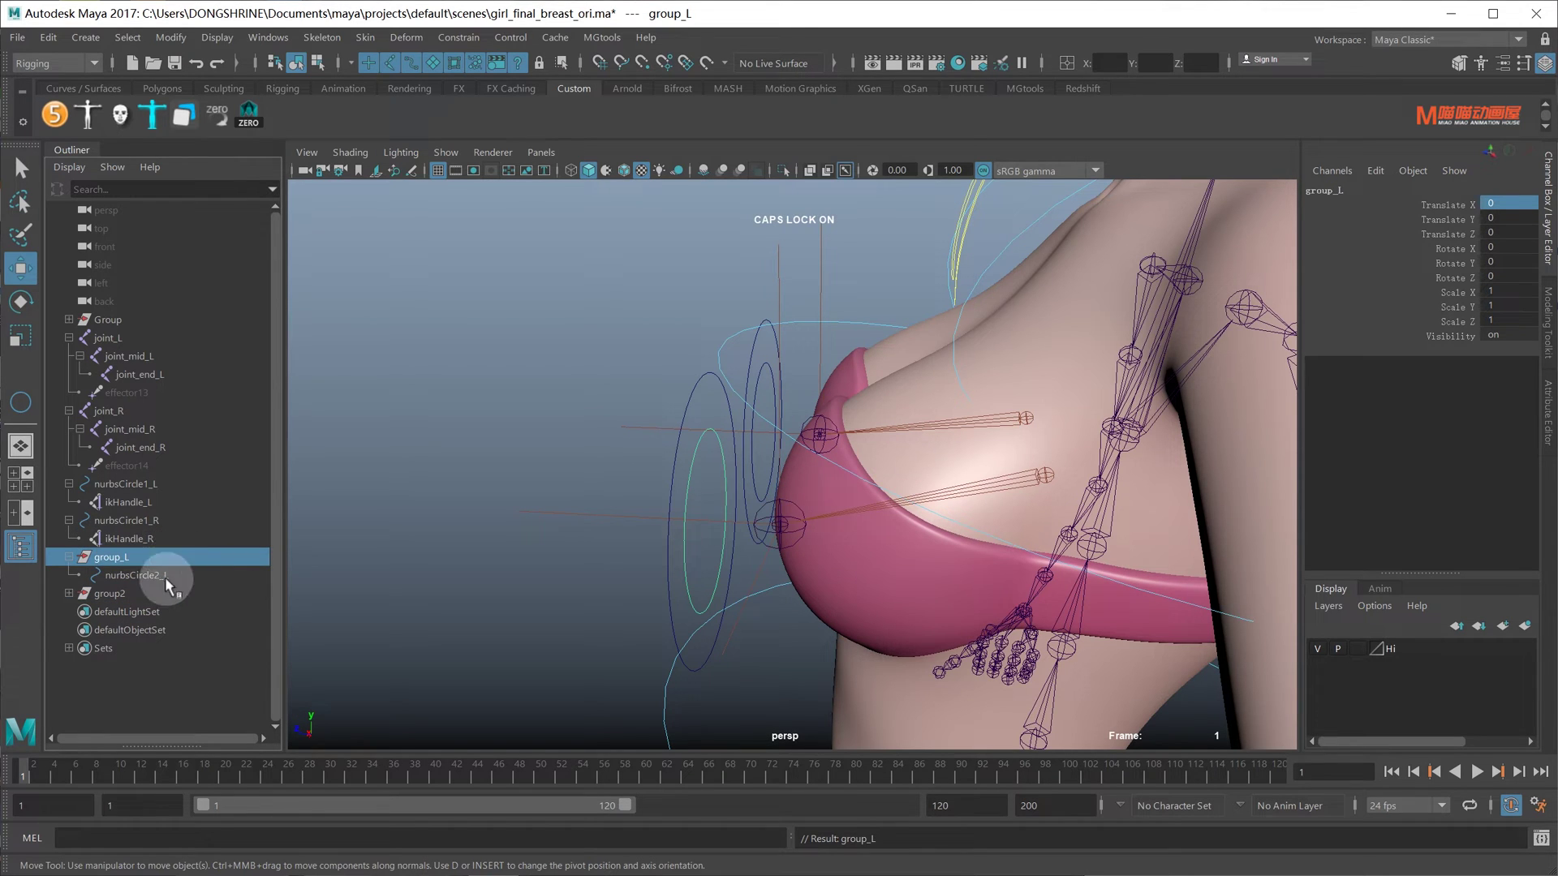
pyautogui.click(69, 593)
pyautogui.doubleClick(140, 593)
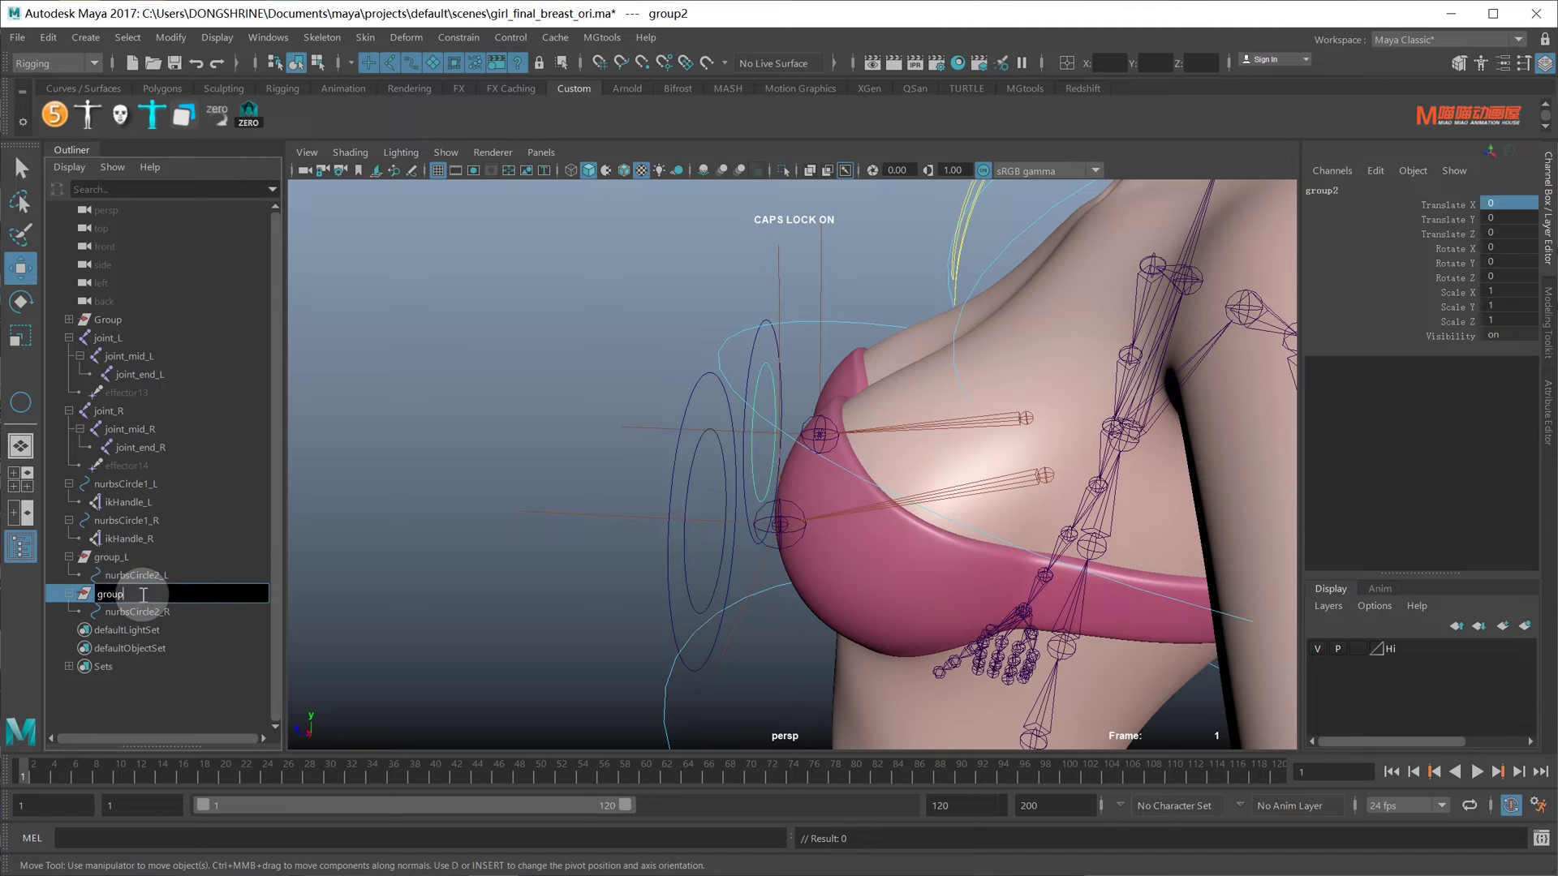
pyautogui.write('_R')
pyautogui.press('Return')
# - Inspect group_L, then frame group_R and show its move handle at the breast tip
pyautogui.click(122, 557)
pyautogui.keyDown('alt'); pyautogui.moveTo(796, 482); pyautogui.dragTo(842, 535); pyautogui.keyUp('alt')
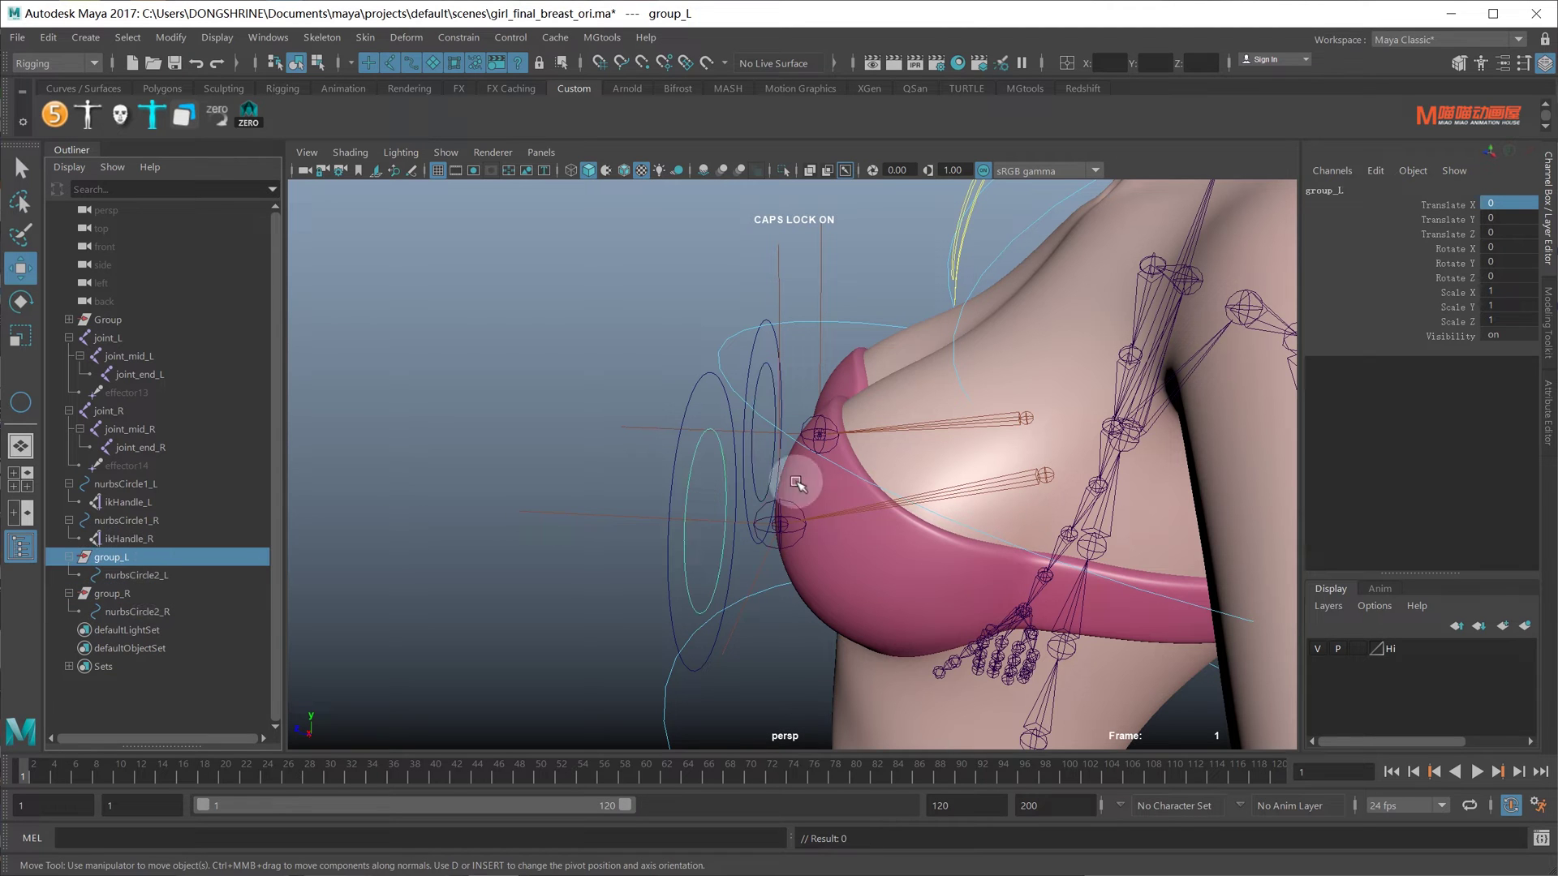
pyautogui.moveTo(842, 536)
pyautogui.keyDown('alt'); pyautogui.mouseDown(button='right')
pyautogui.moveTo(762, 539)
pyautogui.moveTo(782, 549)
pyautogui.mouseUp(button='right'); pyautogui.keyUp('alt')
pyautogui.scroll(-3, 781, 549)
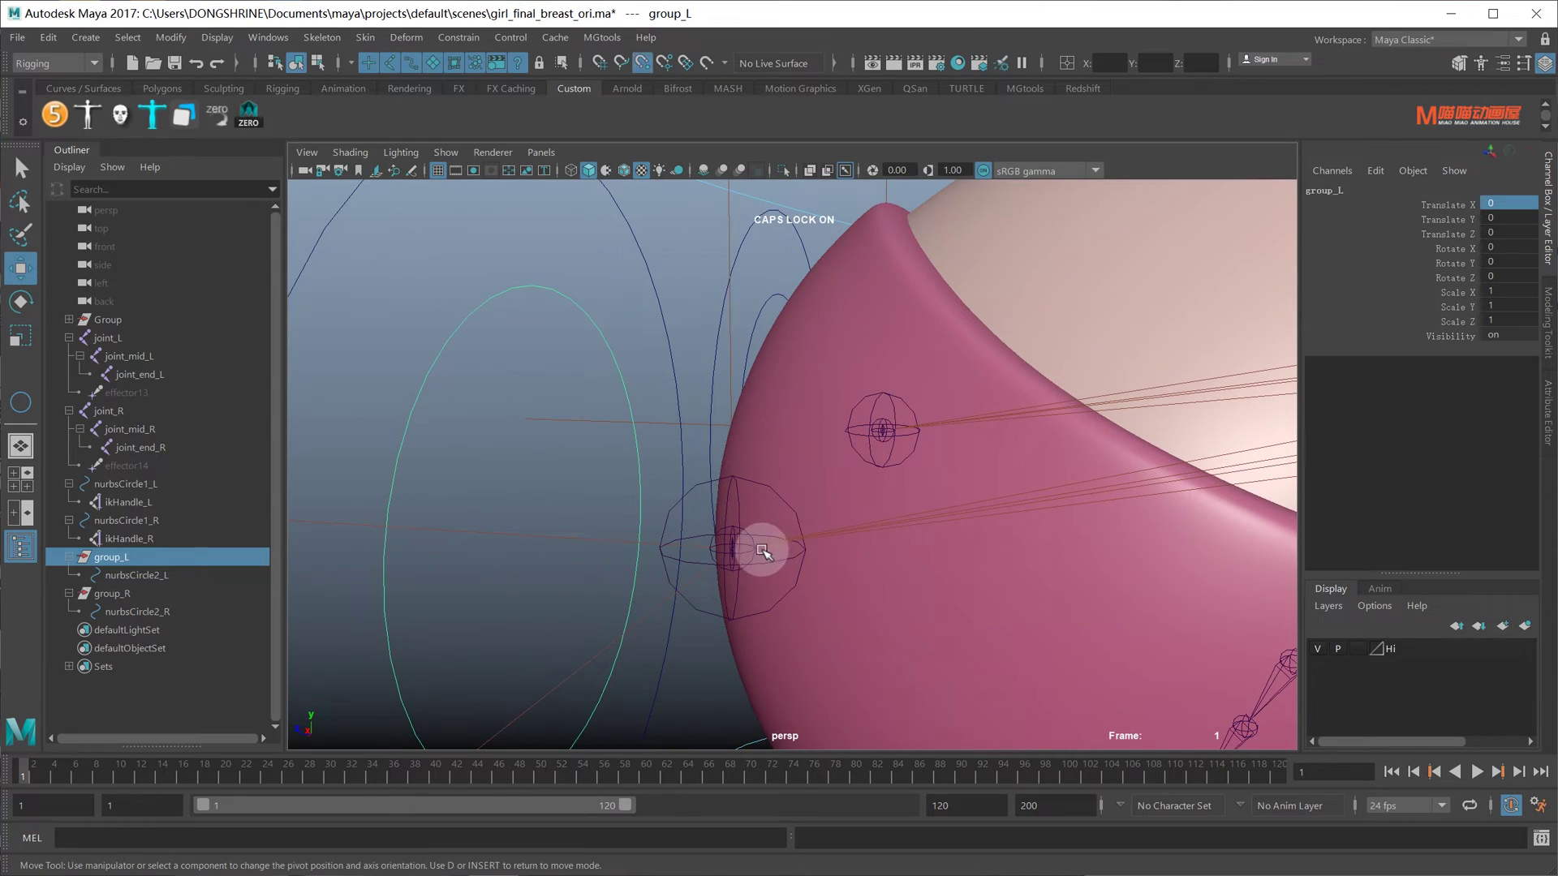
pyautogui.moveTo(762, 546); pyautogui.dragTo(733, 549)
pyautogui.scroll(-5, 884, 584)
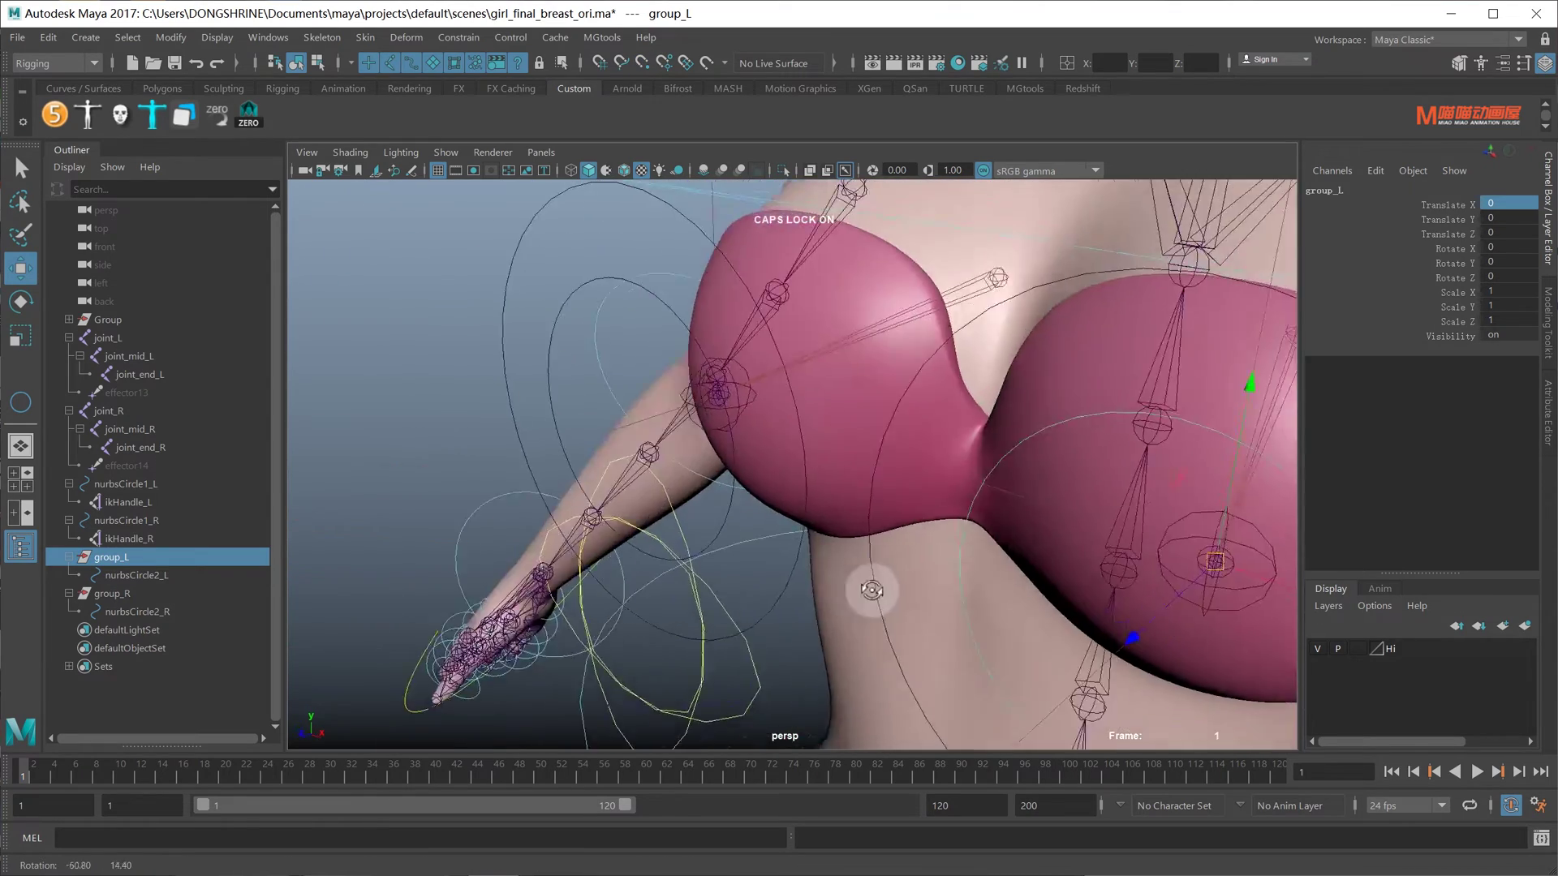
pyautogui.moveTo(884, 584)
pyautogui.keyDown('alt'); pyautogui.mouseDown()
pyautogui.moveTo(897, 584)
pyautogui.moveTo(904, 500)
pyautogui.mouseUp(); pyautogui.keyUp('alt')
pyautogui.click(153, 593)
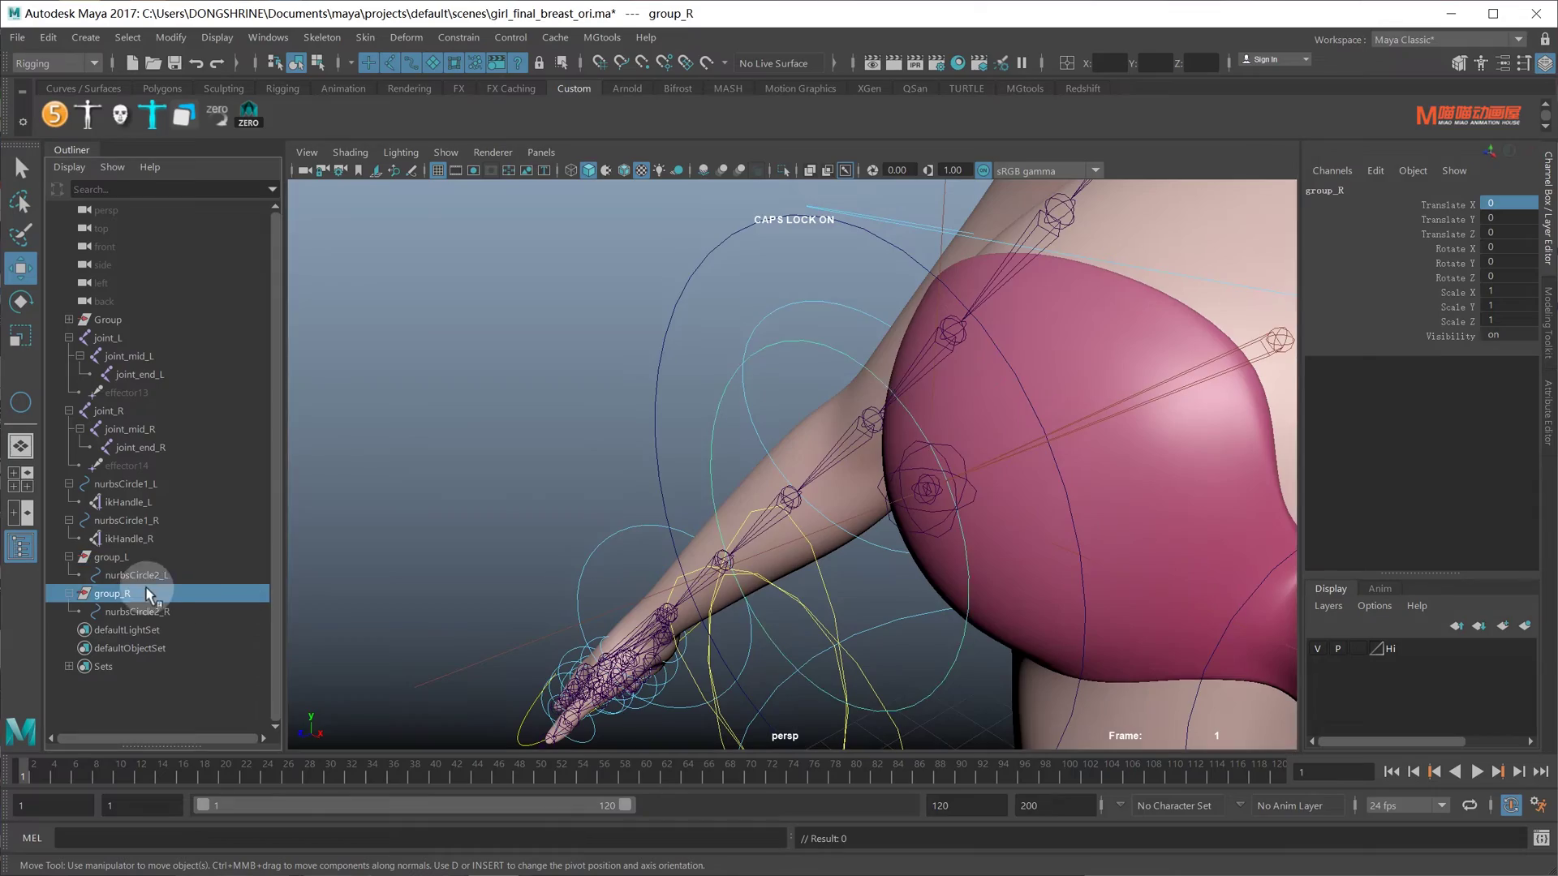
pyautogui.press('f')
pyautogui.scroll(3, 858, 494)
pyautogui.scroll(3, 897, 487)
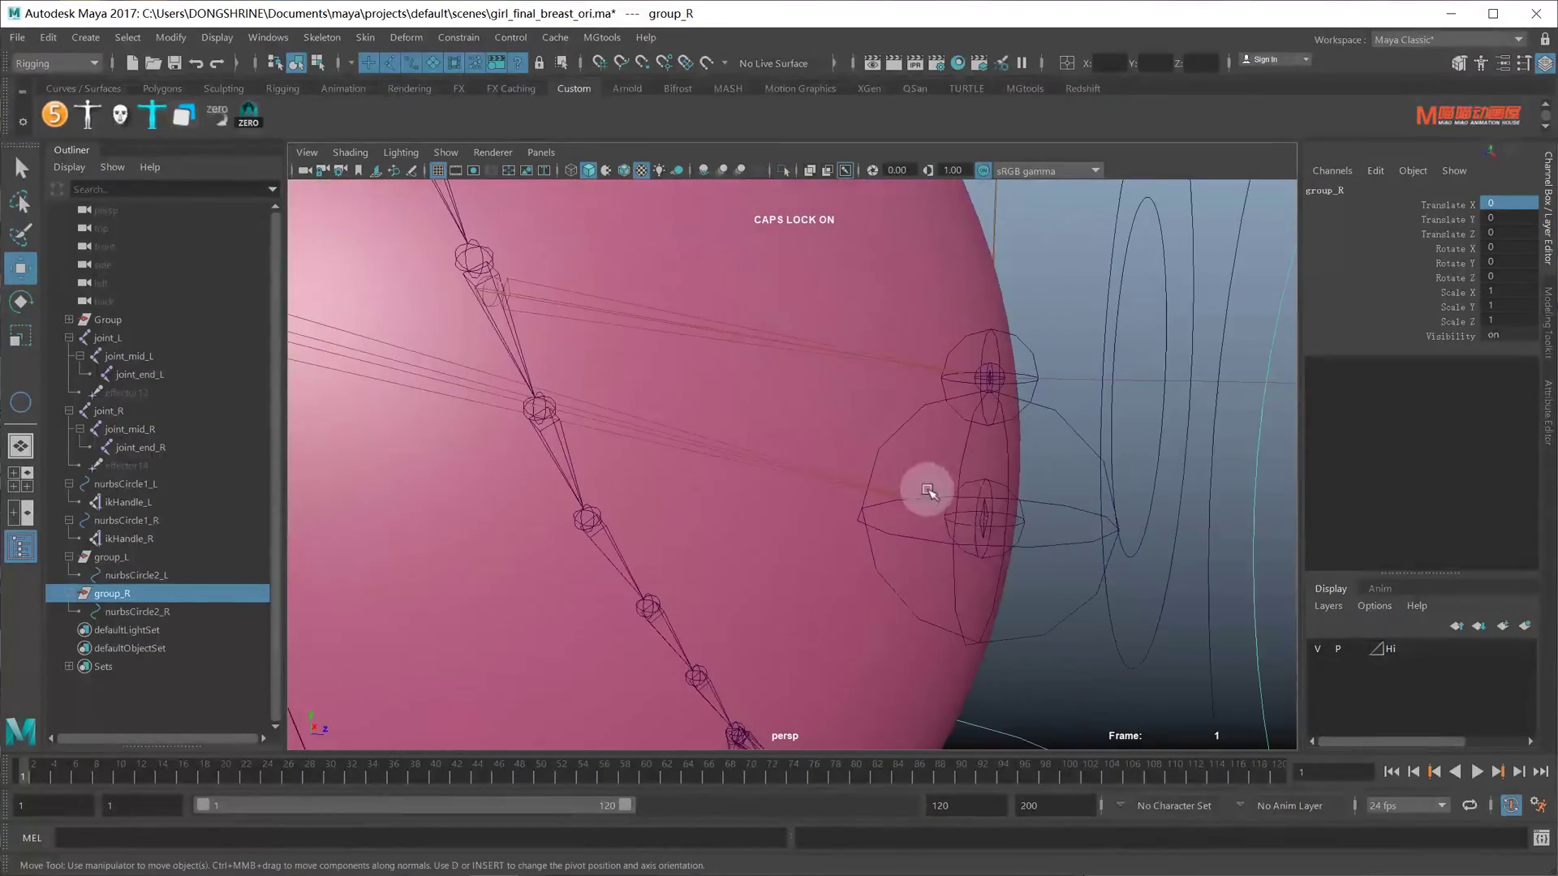
pyautogui.press('w')
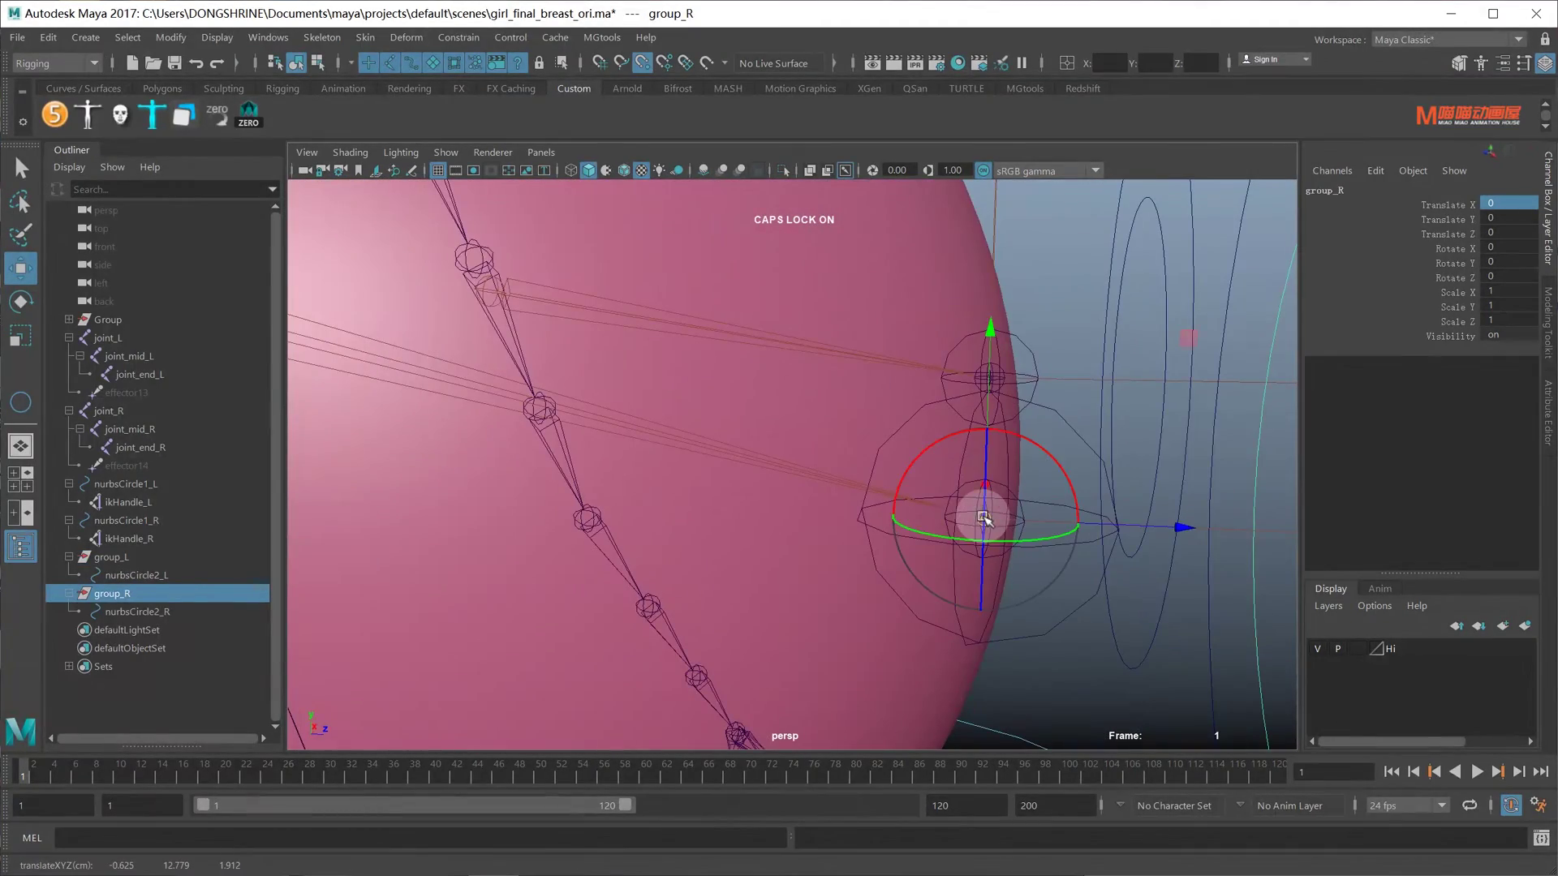
pyautogui.scroll(-5, 1008, 504)
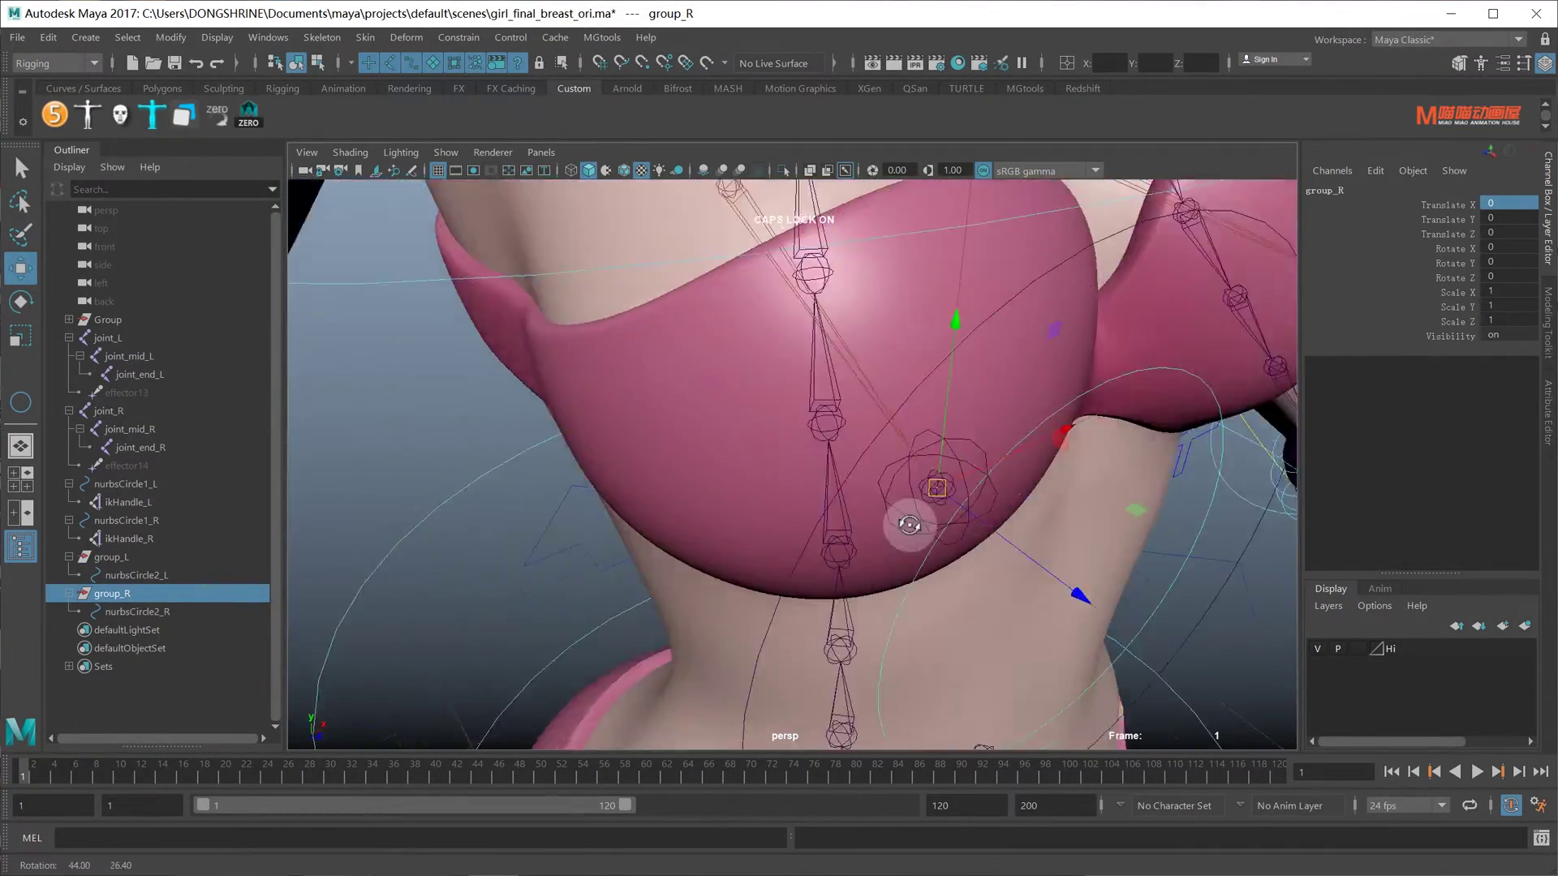
pyautogui.keyDown('alt'); pyautogui.moveTo(911, 522); pyautogui.dragTo(902, 549); pyautogui.keyUp('alt')
pyautogui.scroll(2, 902, 549)
# - Parent-constrain group_L to joint_mid_L
pyautogui.scroll(3, 902, 549)
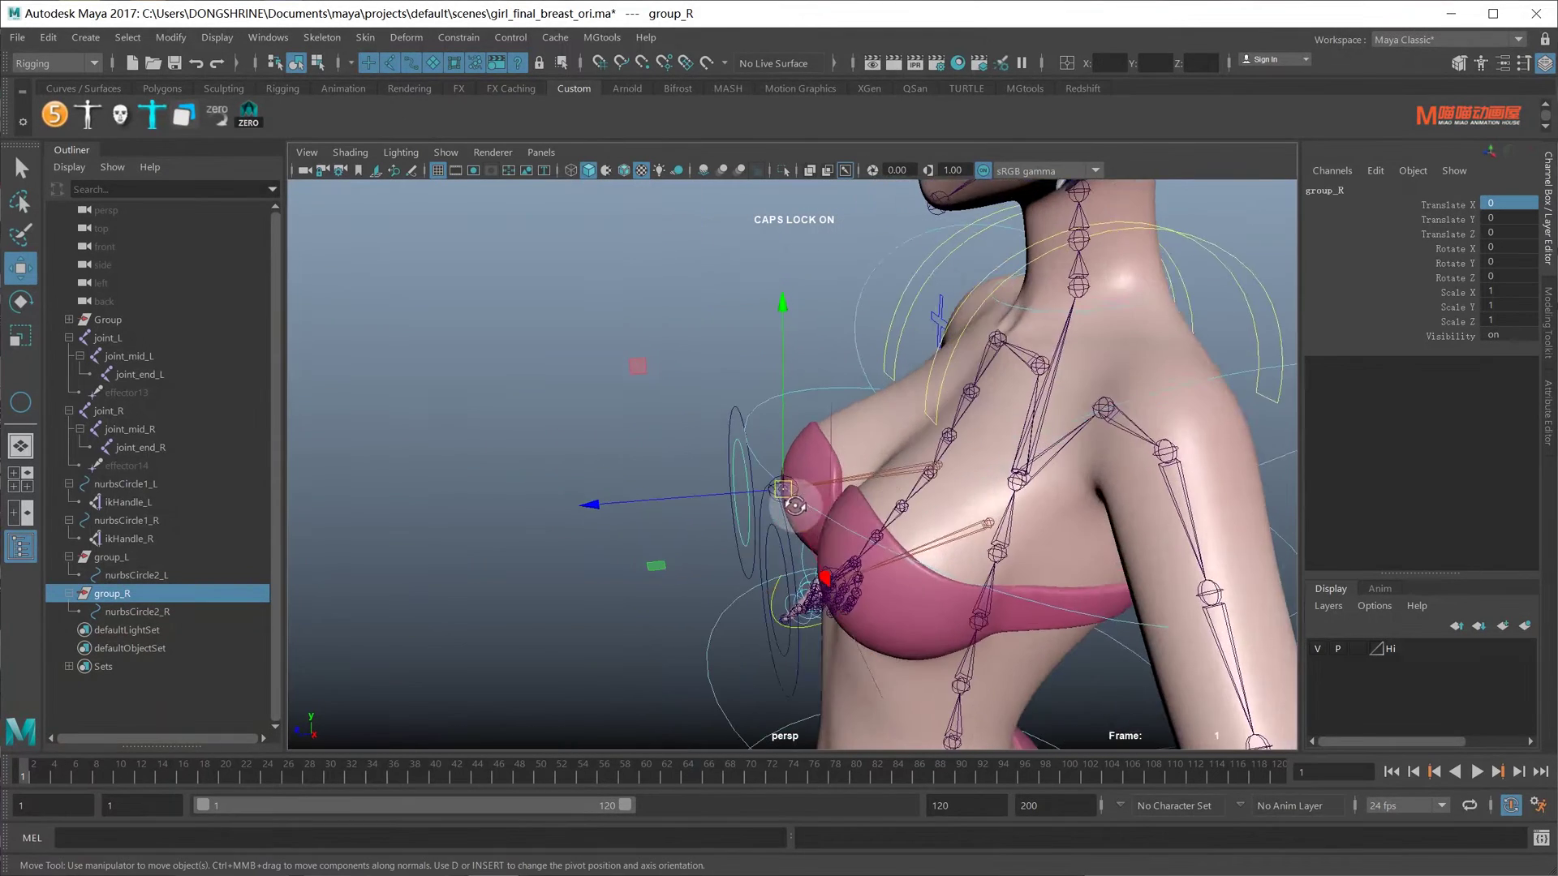
pyautogui.scroll(2, 902, 548)
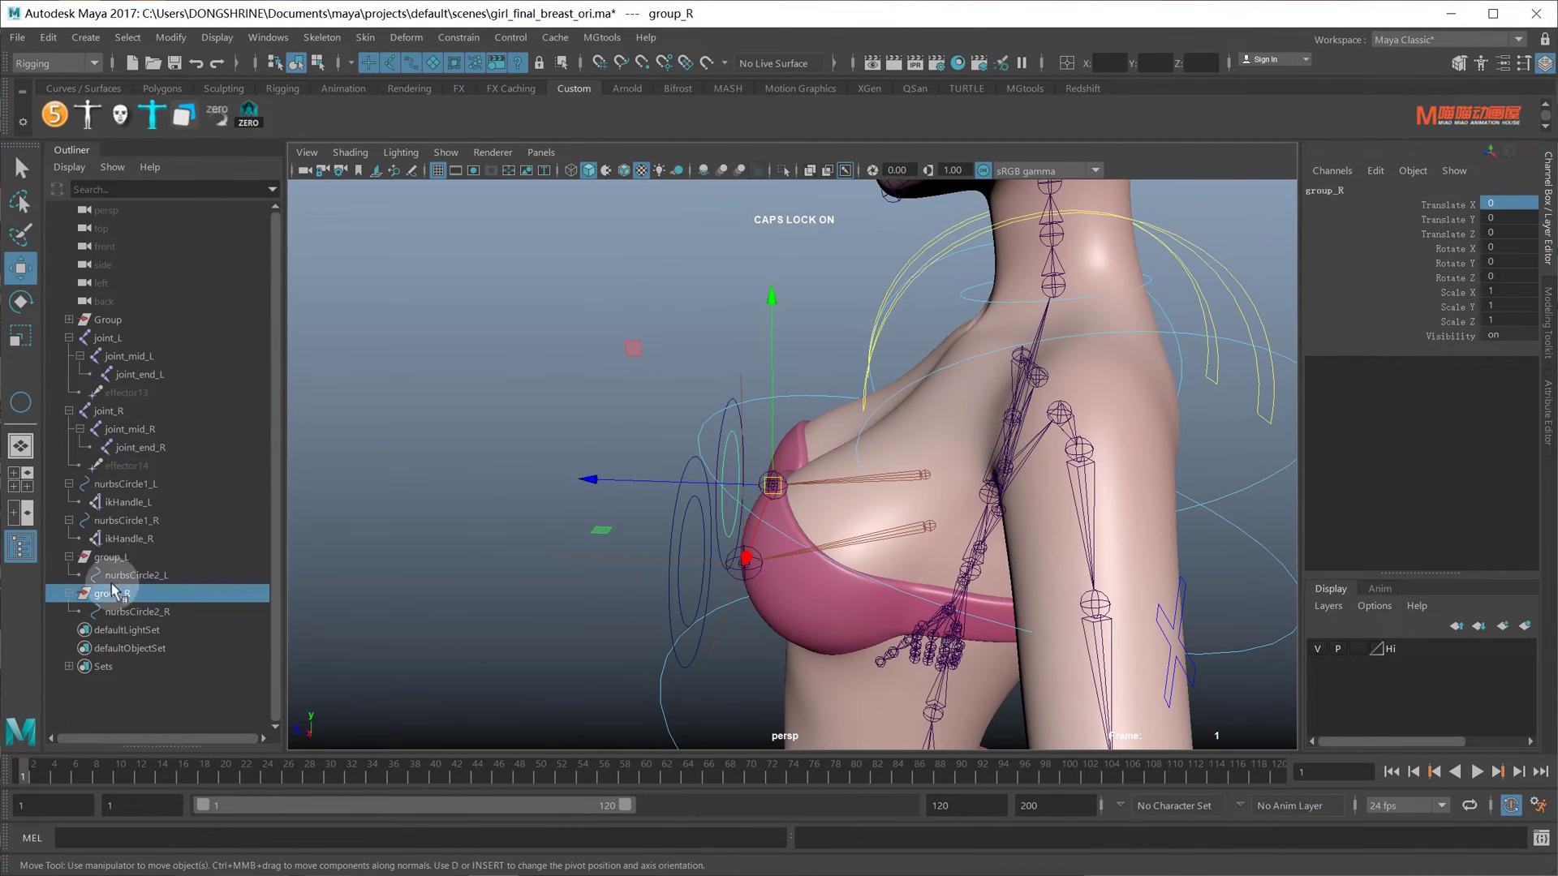
pyautogui.click(112, 558)
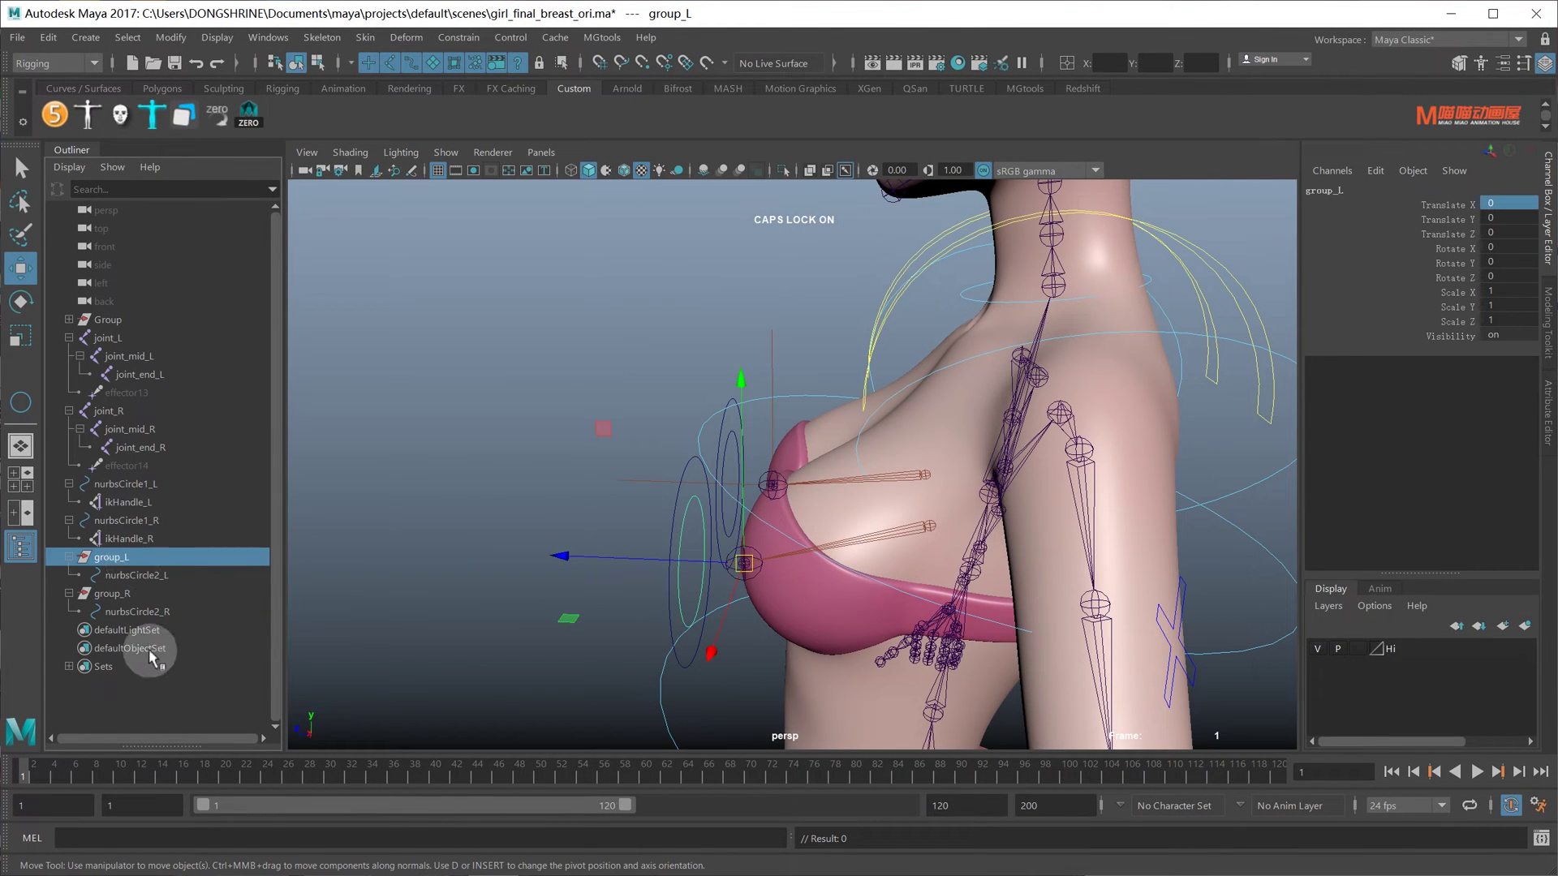
pyautogui.click(138, 357)
pyautogui.keyDown('ctrl'); pyautogui.click(127, 558); pyautogui.keyUp('ctrl')
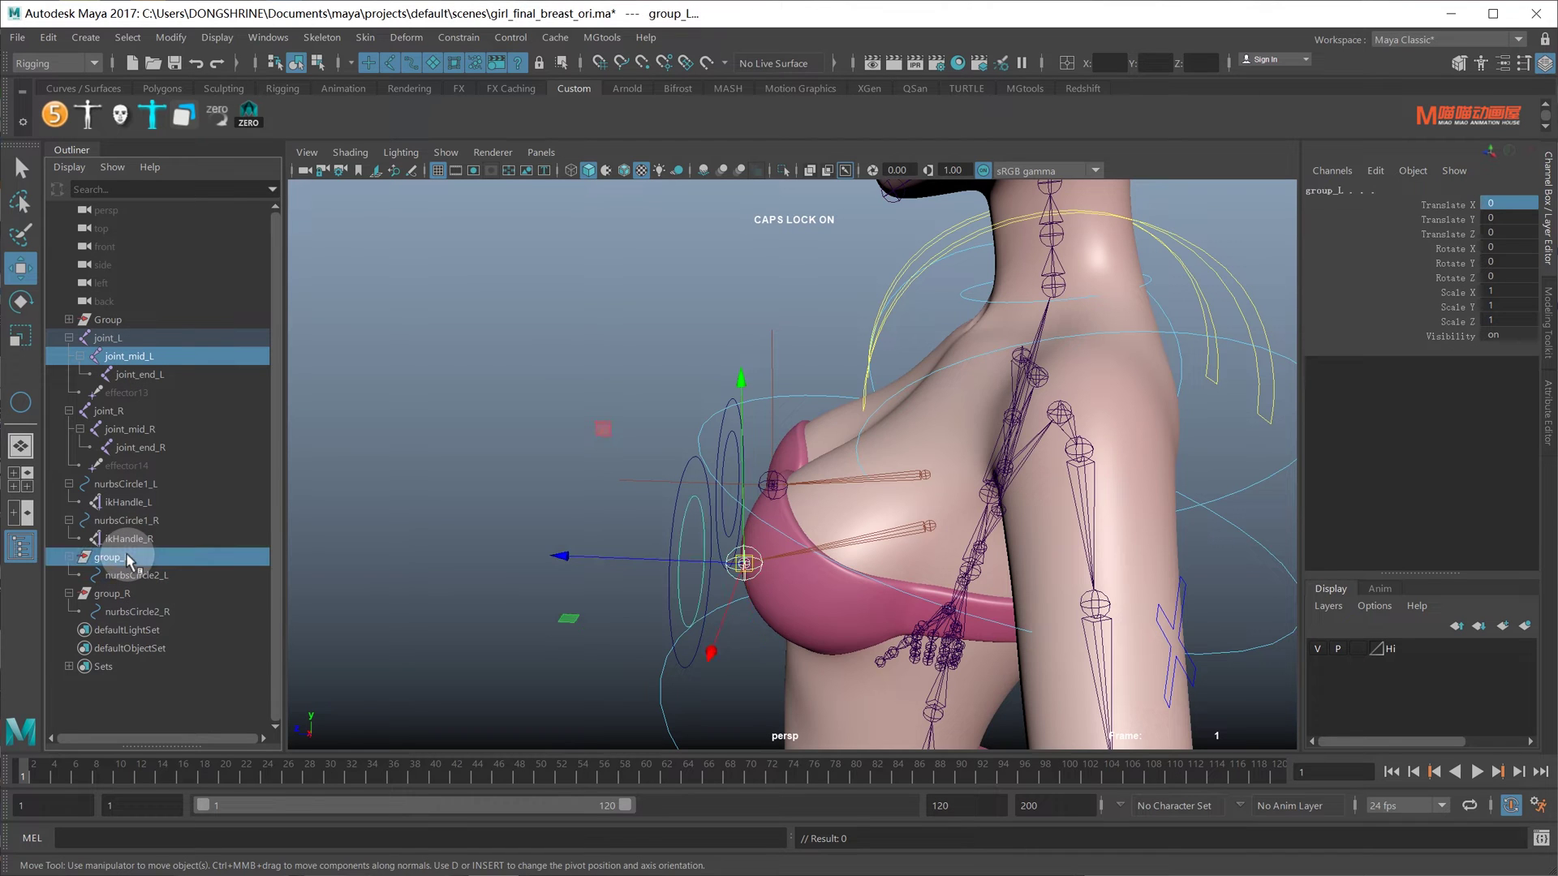
pyautogui.click(459, 38)
pyautogui.click(518, 86)
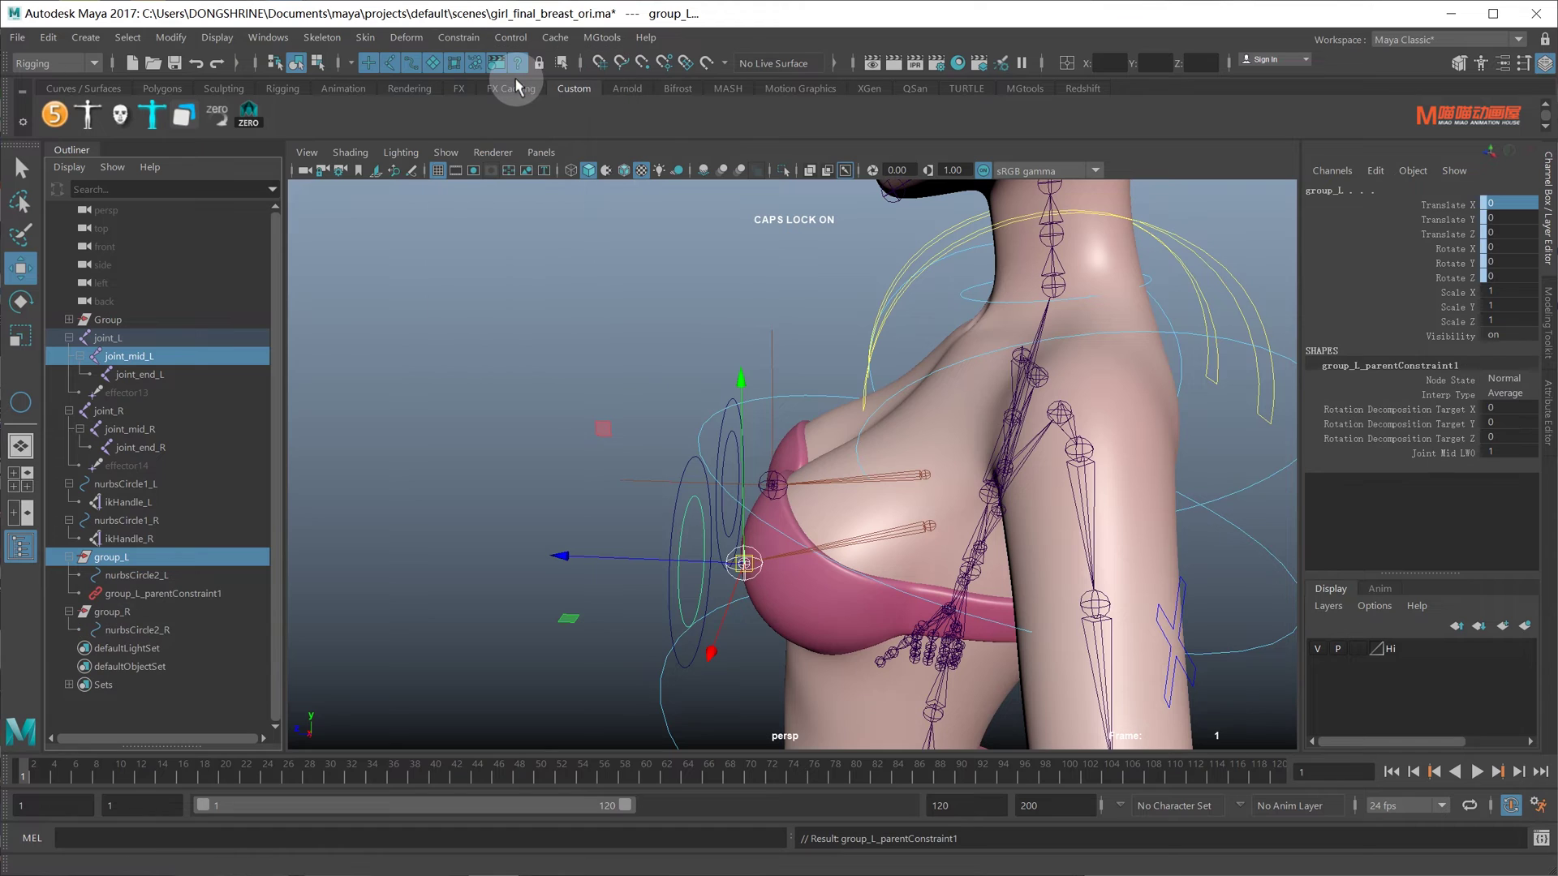
# - Parent-constrain group_R to joint_mid_R and zoom in on the left breast
pyautogui.click(139, 428)
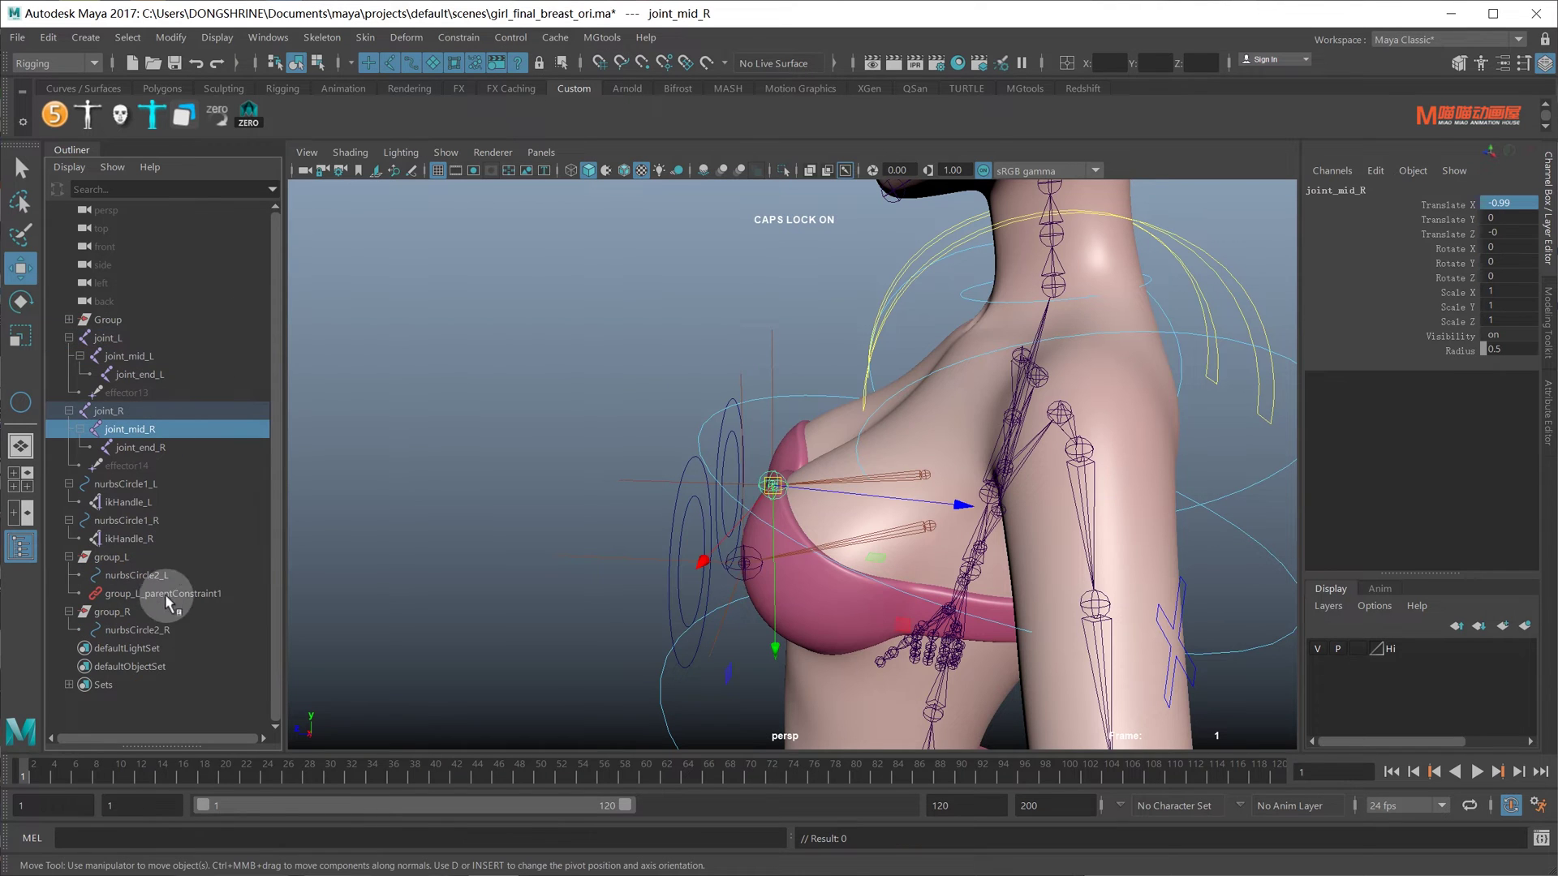
pyautogui.keyDown('ctrl'); pyautogui.click(147, 613); pyautogui.keyUp('ctrl')
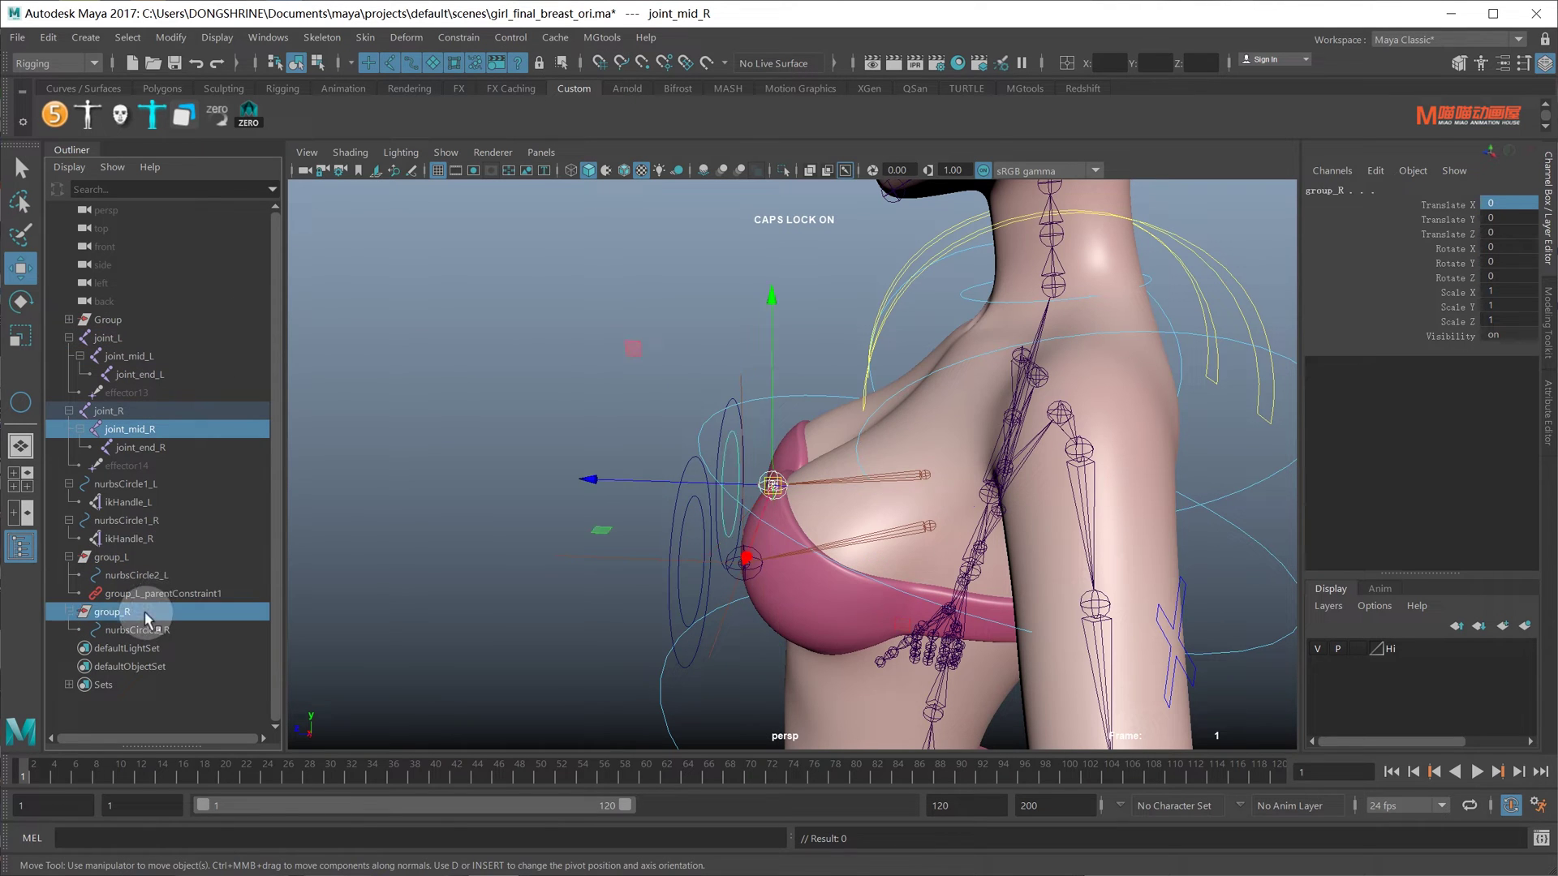
pyautogui.click(458, 38)
pyautogui.click(487, 86)
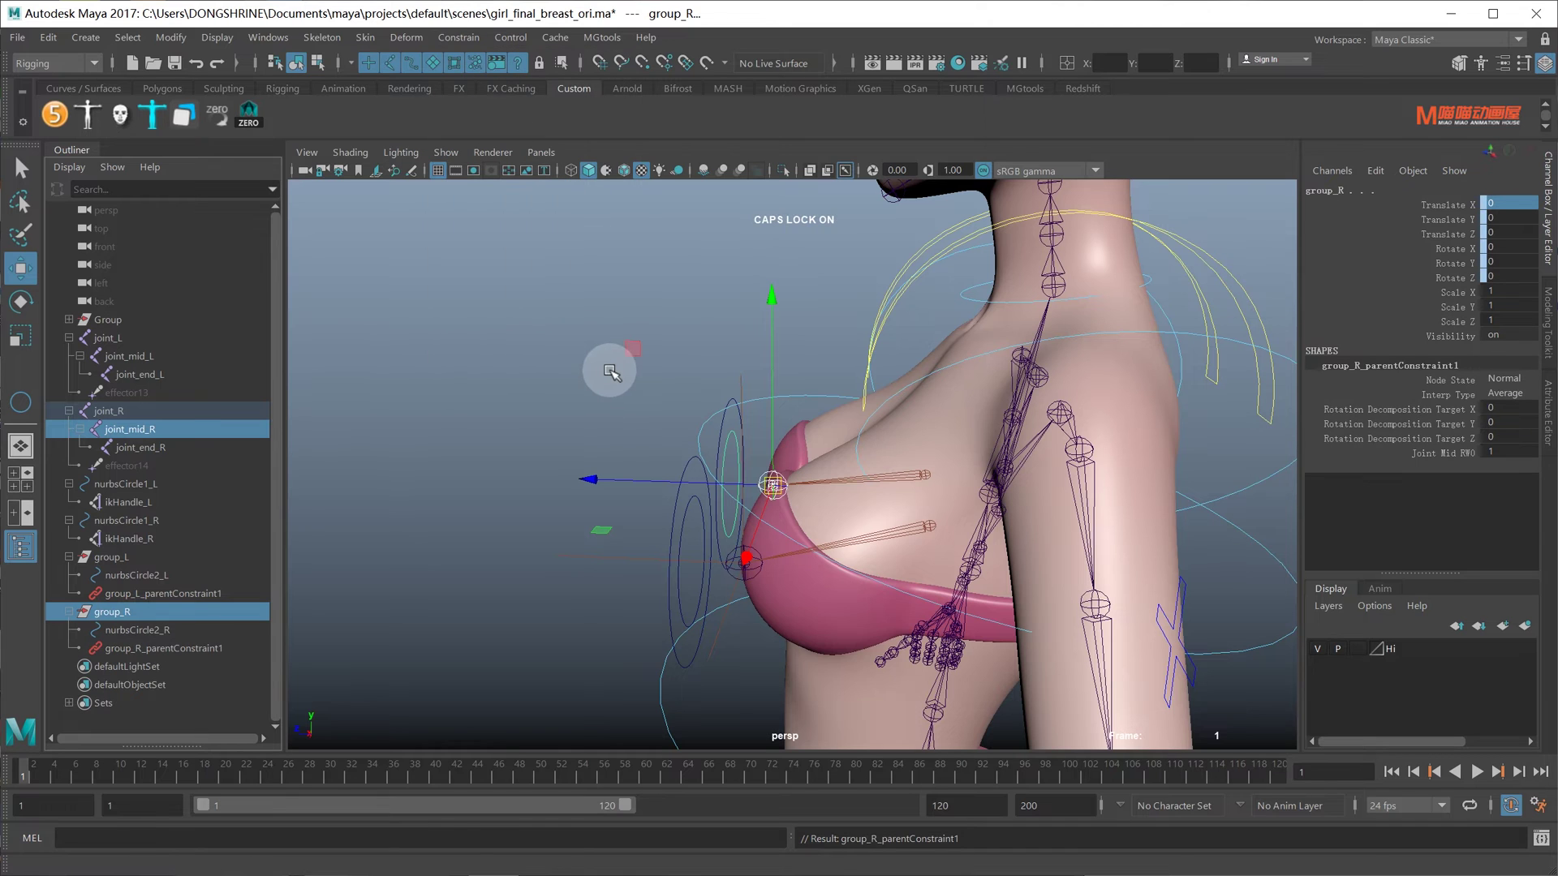
pyautogui.scroll(5, 772, 598)
pyautogui.moveTo(772, 598)
pyautogui.keyDown('alt'); pyautogui.mouseDown()
pyautogui.moveTo(786, 559)
pyautogui.moveTo(712, 538)
pyautogui.moveTo(765, 514)
pyautogui.mouseUp(); pyautogui.keyUp('alt')
# - Parent-constrain joint_end_L to the left control circle nurbsCircle2_L
pyautogui.click(584, 418)
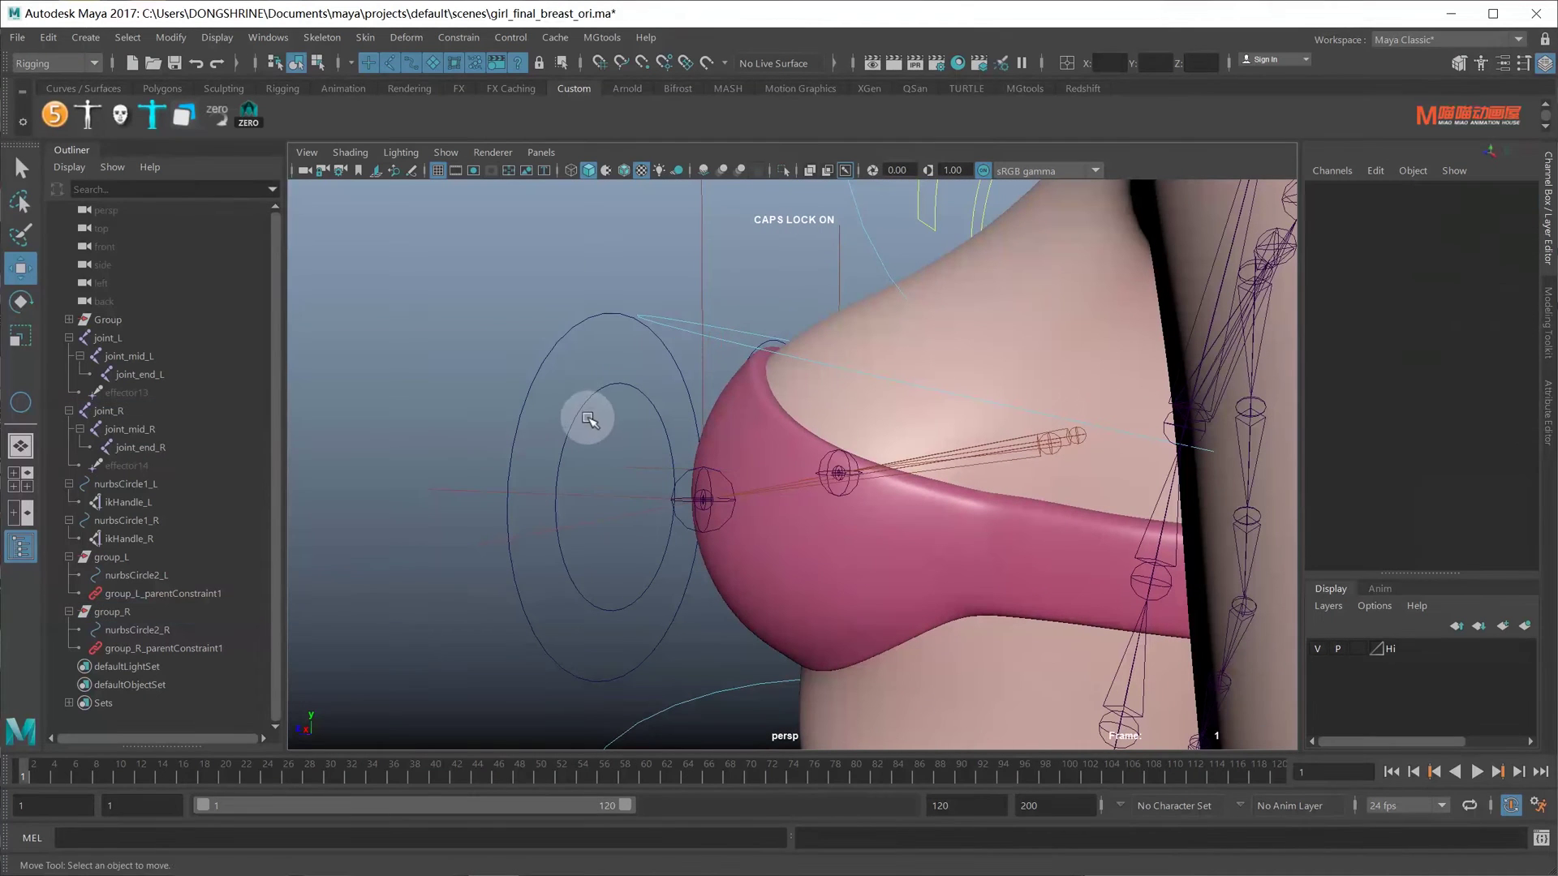
pyautogui.press('q')
pyautogui.click(719, 530)
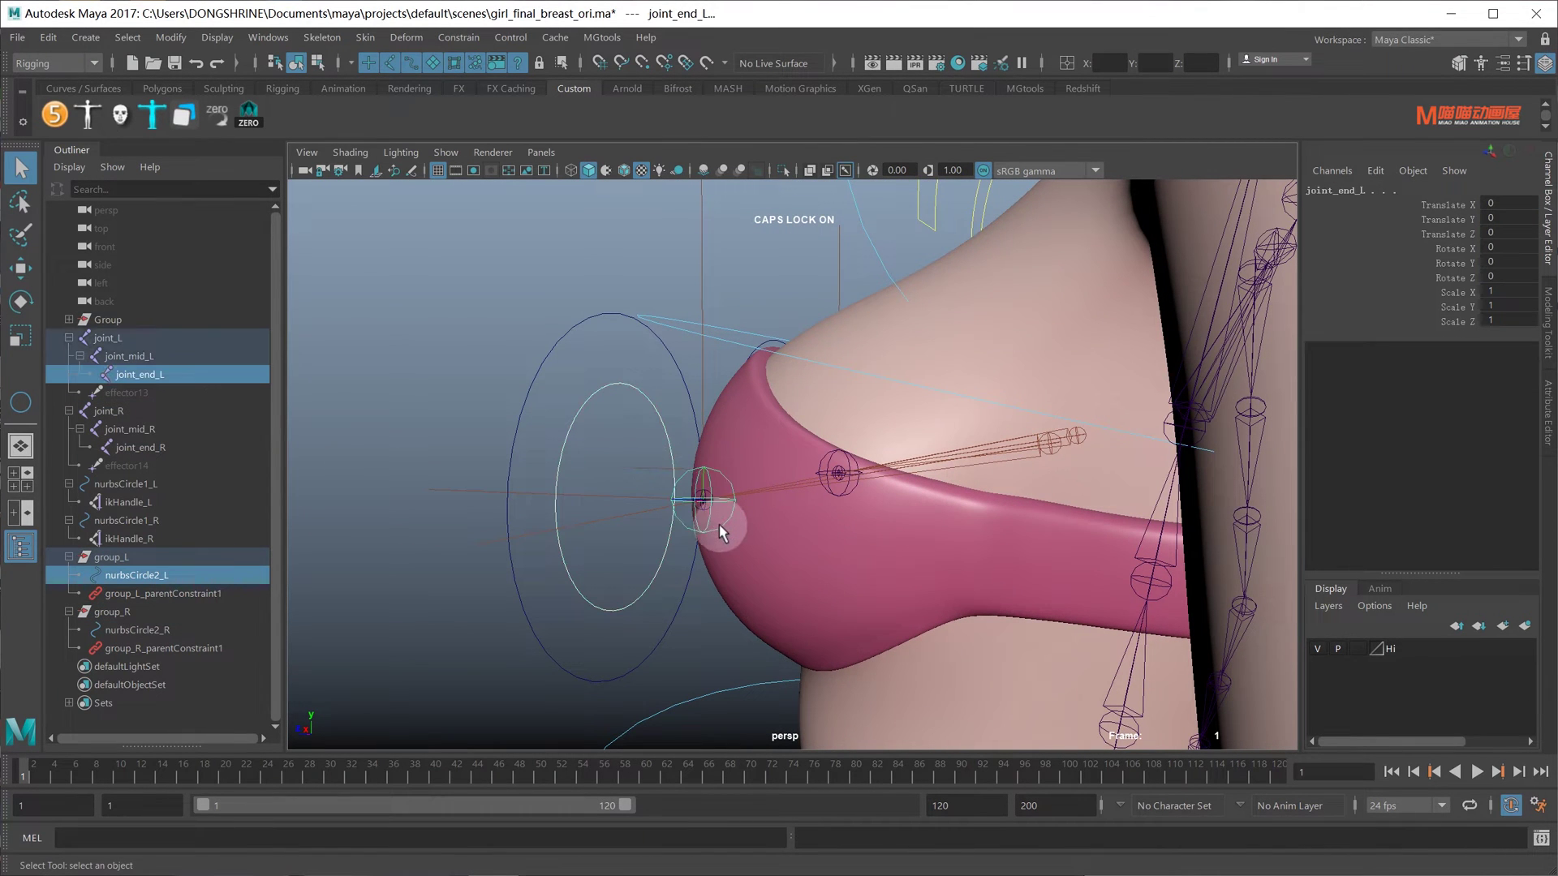
pyautogui.click(458, 38)
pyautogui.click(511, 80)
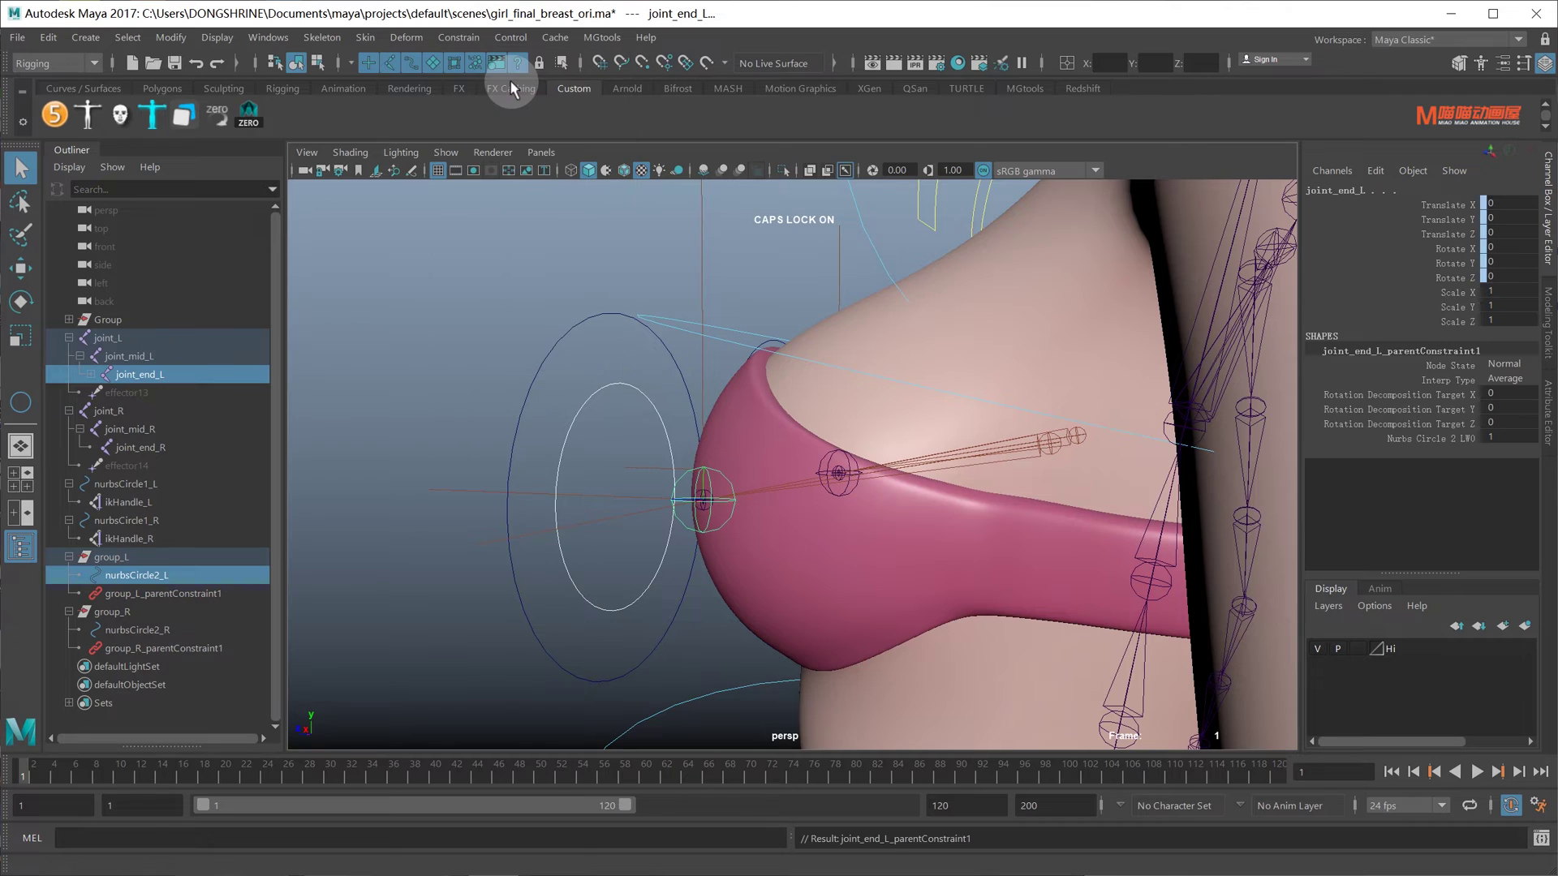
# - Parent-constrain joint_end_R to nurbsCircle2_R, then select both circles with the Move tool
pyautogui.moveTo(815, 411)
pyautogui.keyDown('alt'); pyautogui.mouseDown()
pyautogui.moveTo(1011, 417)
pyautogui.moveTo(883, 514)
pyautogui.moveTo(919, 600)
pyautogui.mouseUp(); pyautogui.keyUp('alt')
pyautogui.click(913, 612)
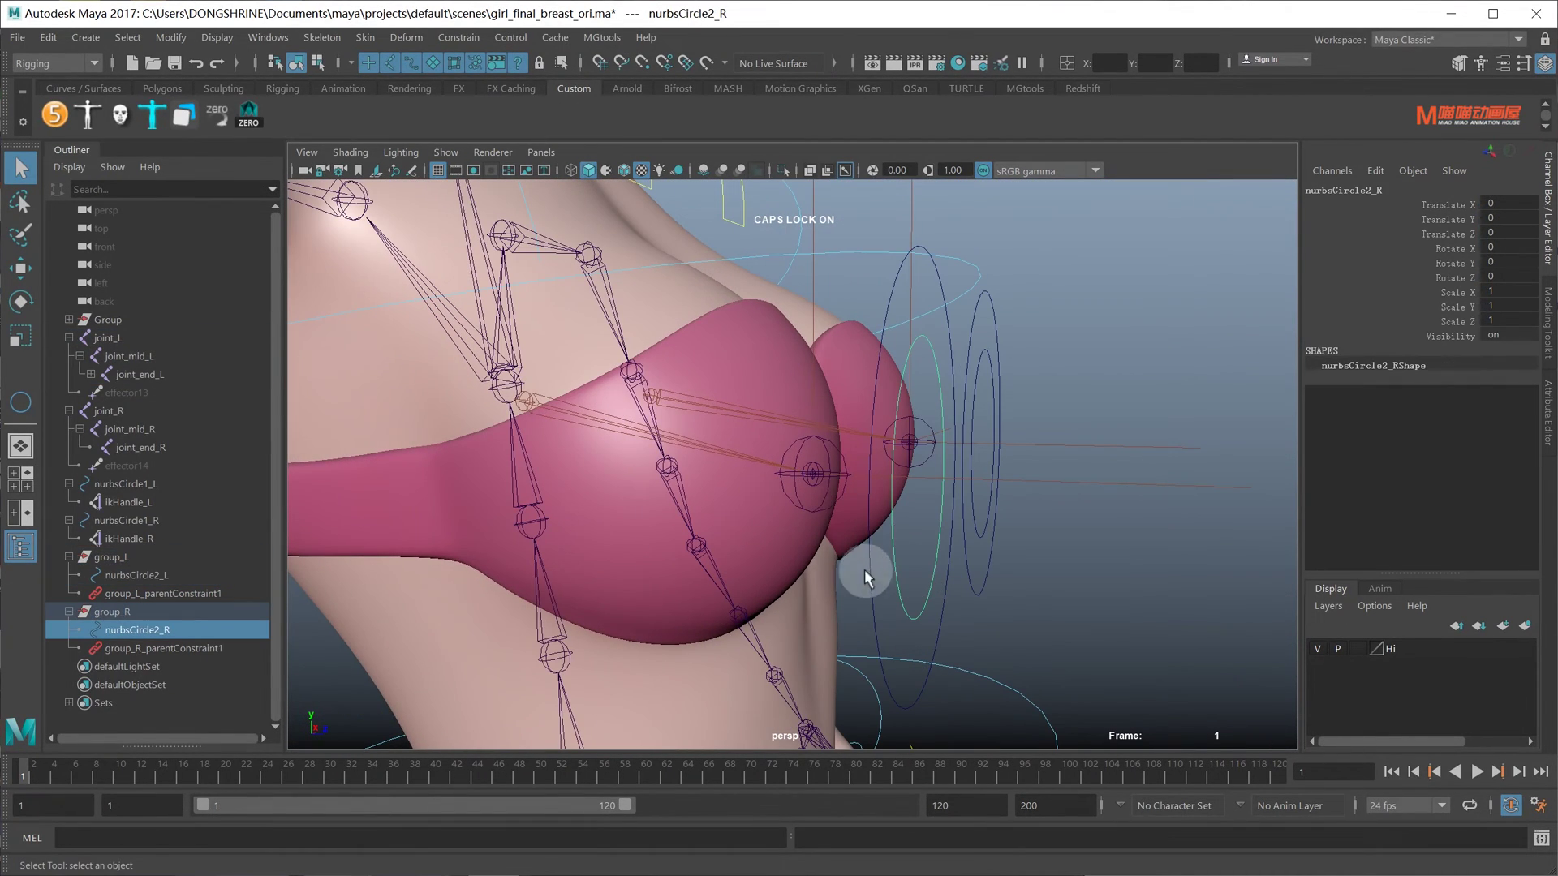
pyautogui.keyDown('shift'); pyautogui.click(836, 500); pyautogui.keyUp('shift')
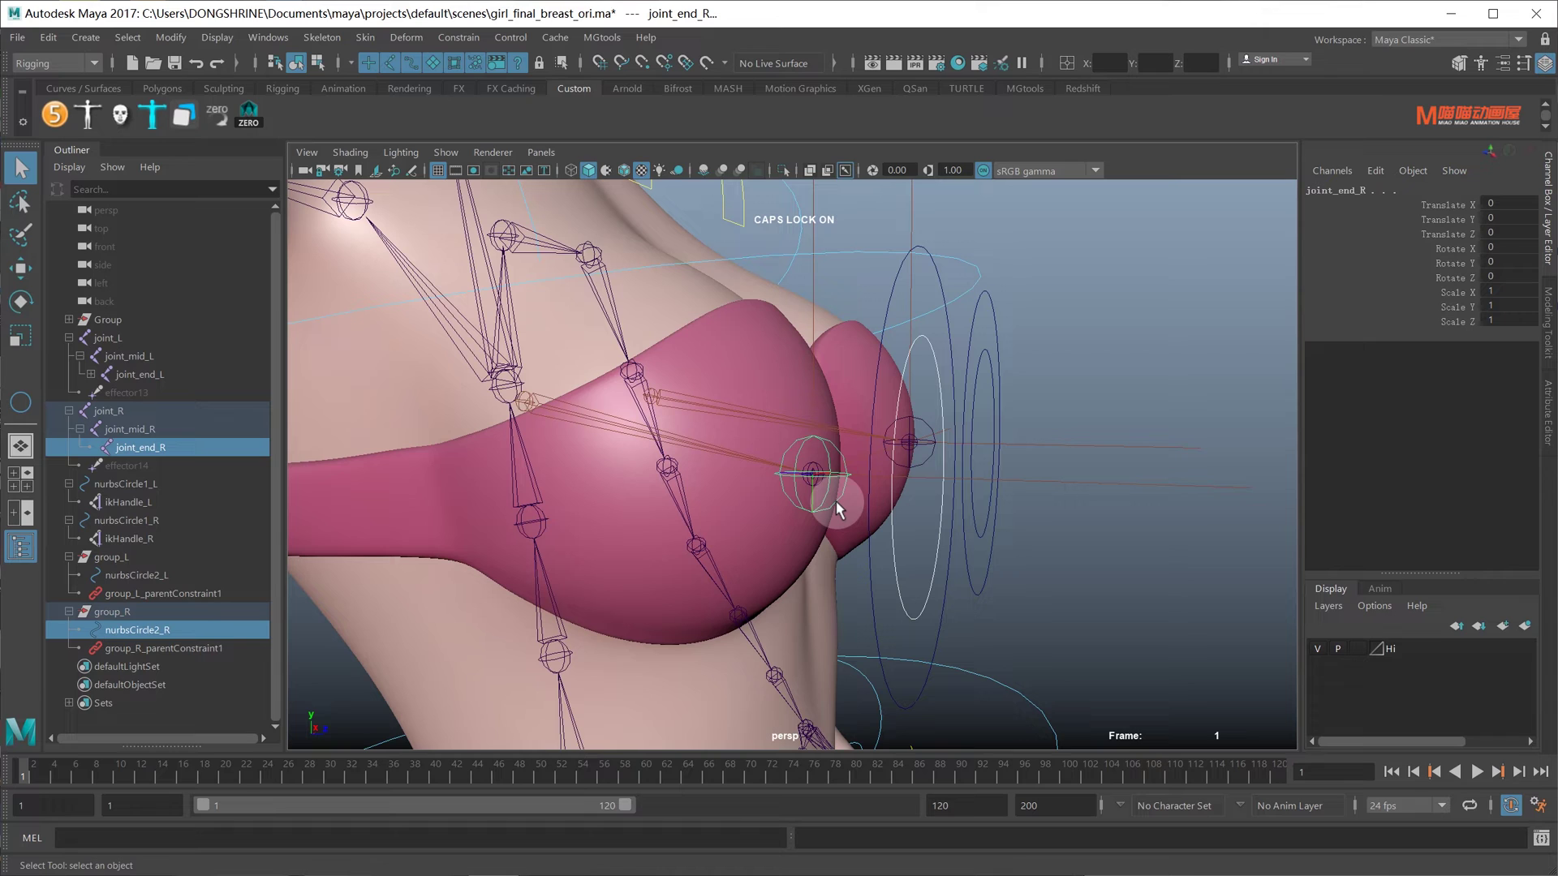
pyautogui.click(458, 37)
pyautogui.click(483, 73)
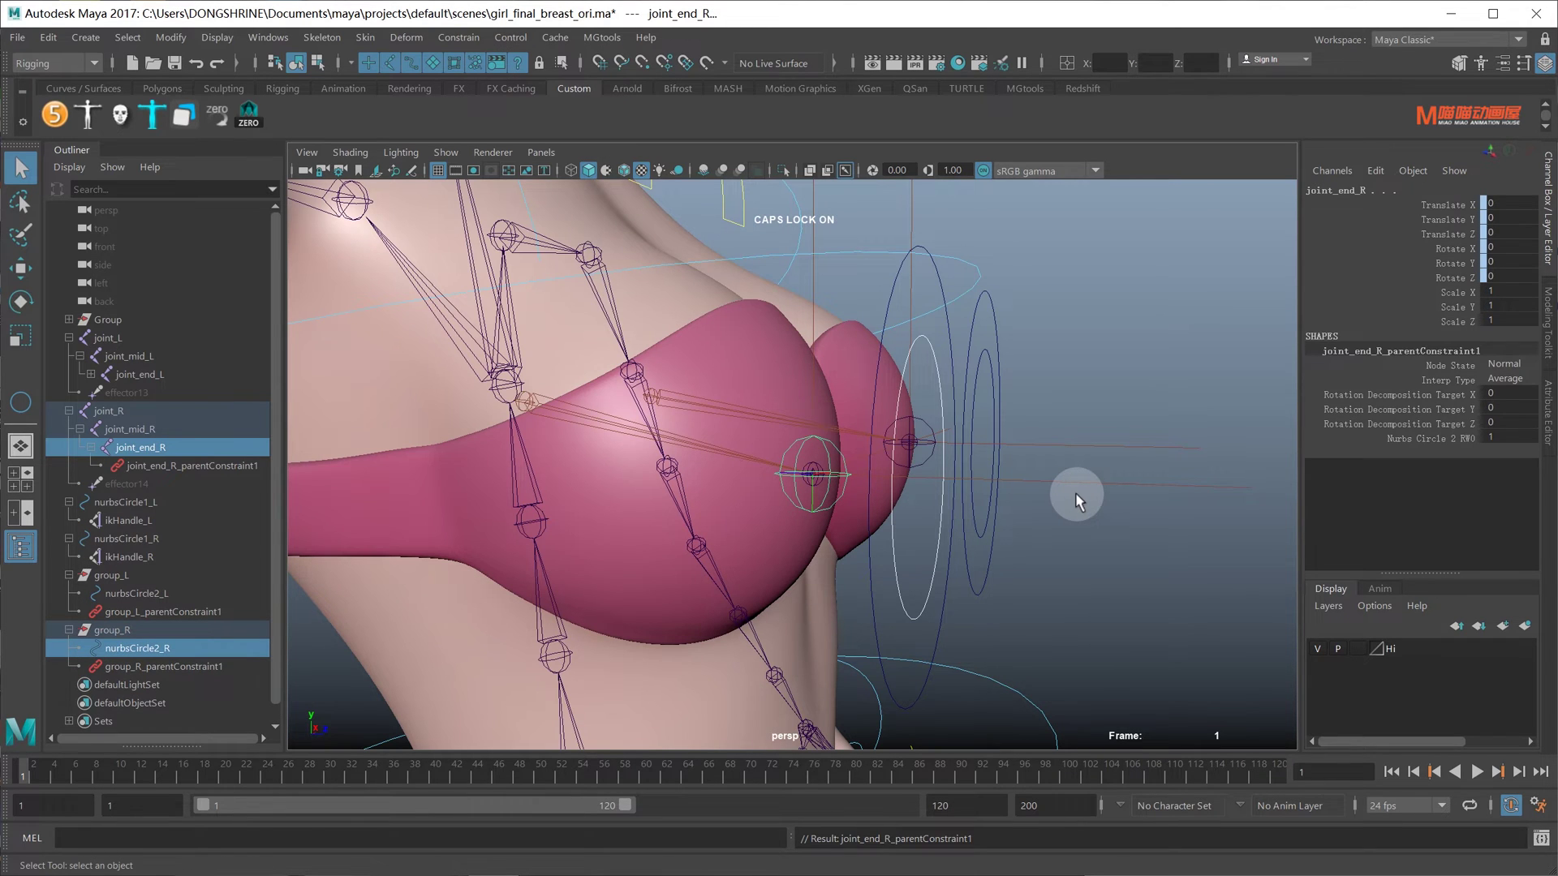
pyautogui.moveTo(1074, 494)
pyautogui.keyDown('alt'); pyautogui.mouseDown()
pyautogui.moveTo(824, 480)
pyautogui.moveTo(798, 525)
pyautogui.moveTo(692, 468)
pyautogui.moveTo(572, 461)
pyautogui.moveTo(712, 529)
pyautogui.moveTo(779, 539)
pyautogui.mouseUp(); pyautogui.keyUp('alt')
pyautogui.keyDown('shift'); pyautogui.click(674, 442); pyautogui.keyUp('shift')
pyautogui.press('w')
# - Parent joint_R and joint_L under the Chest_M joint
pyautogui.click(780, 472)
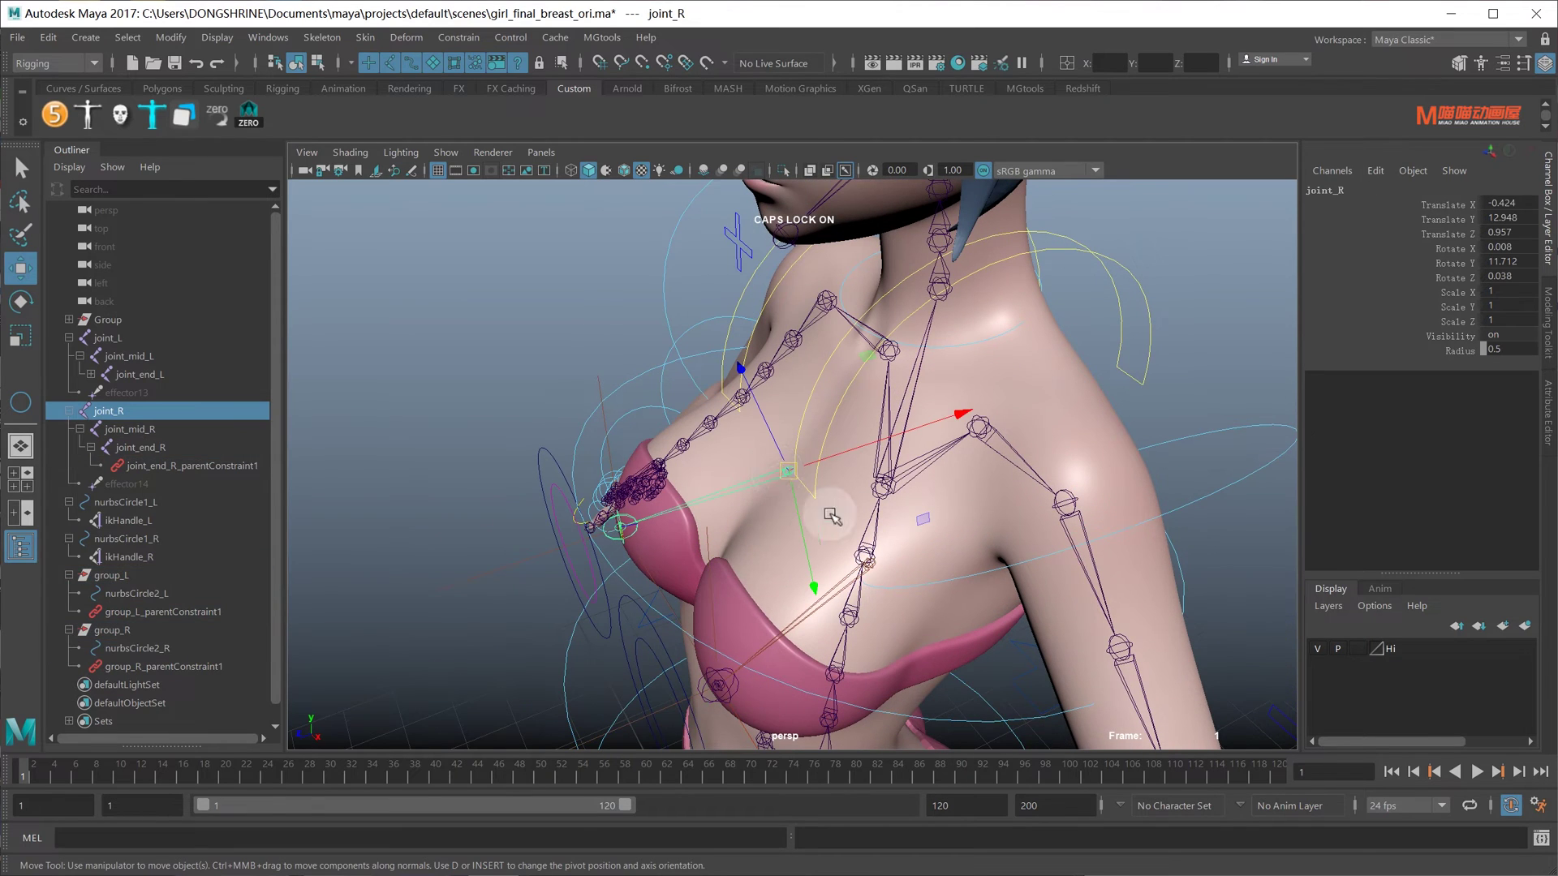
pyautogui.keyDown('shift'); pyautogui.click(865, 572); pyautogui.keyUp('shift')
pyautogui.keyDown('alt'); pyautogui.moveTo(865, 572); pyautogui.dragTo(910, 554); pyautogui.keyUp('alt')
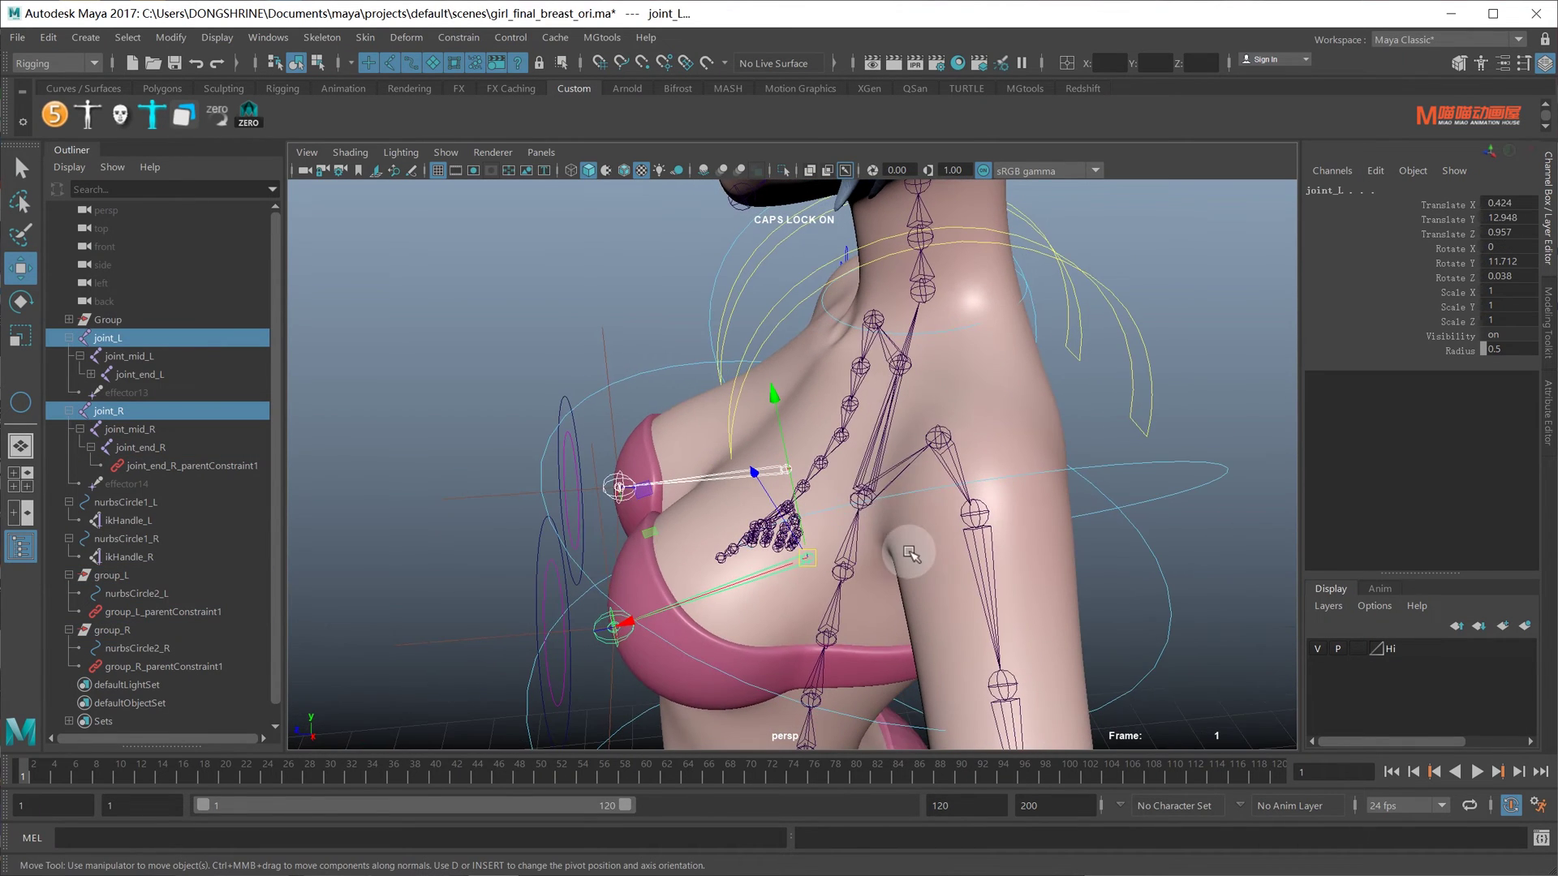
pyautogui.keyDown('shift'); pyautogui.click(865, 494); pyautogui.keyUp('shift')
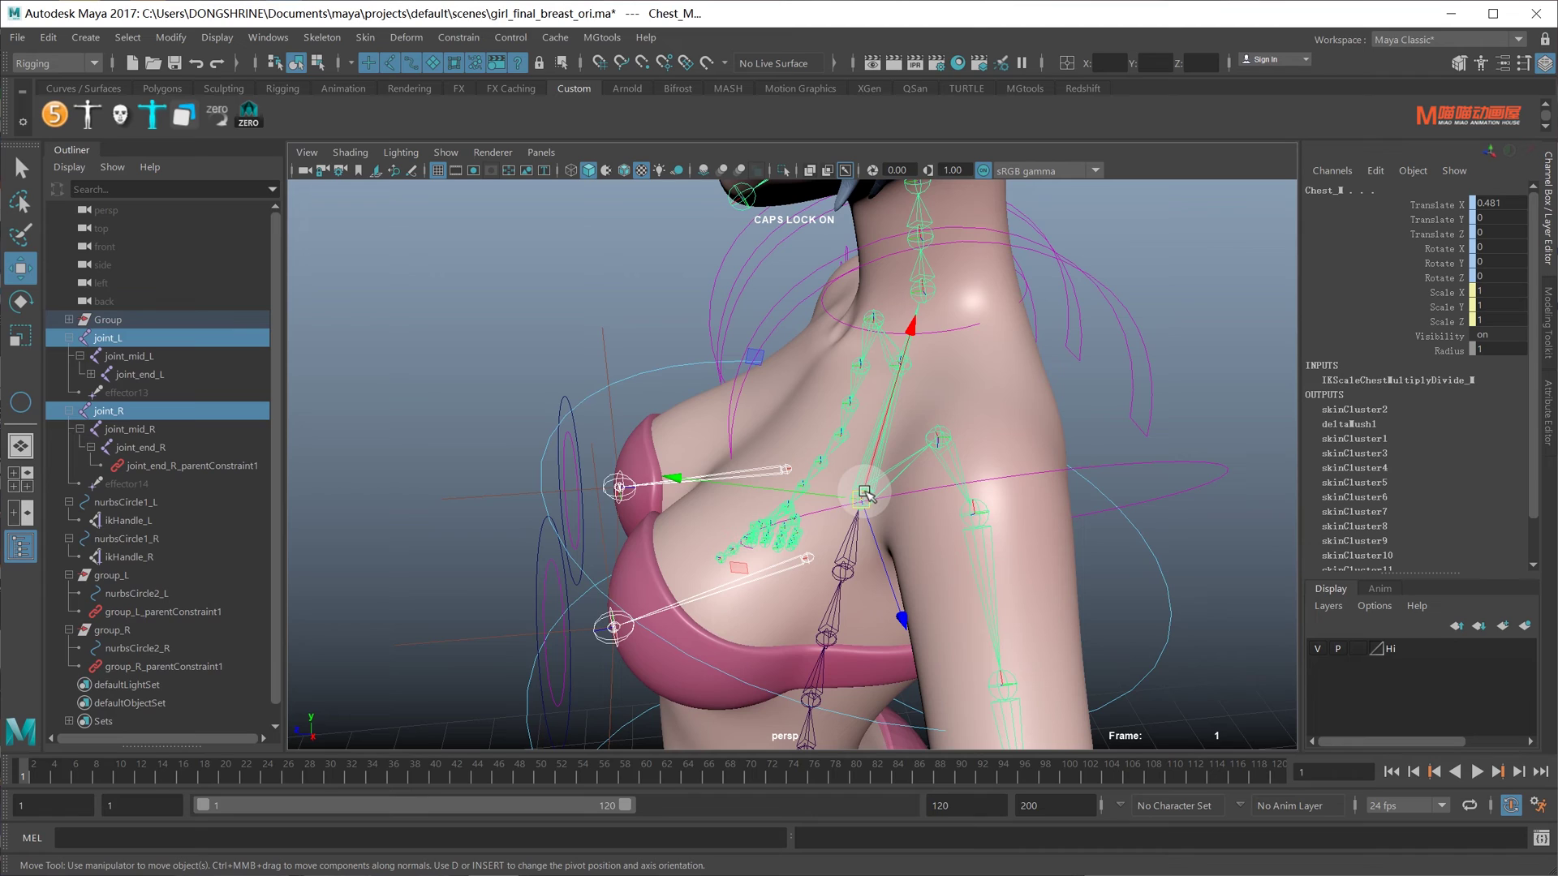
pyautogui.press('p')
pyautogui.moveTo(879, 508)
pyautogui.keyDown('alt'); pyautogui.mouseDown()
pyautogui.moveTo(1009, 546)
pyautogui.moveTo(960, 516)
pyautogui.mouseUp(); pyautogui.keyUp('alt')
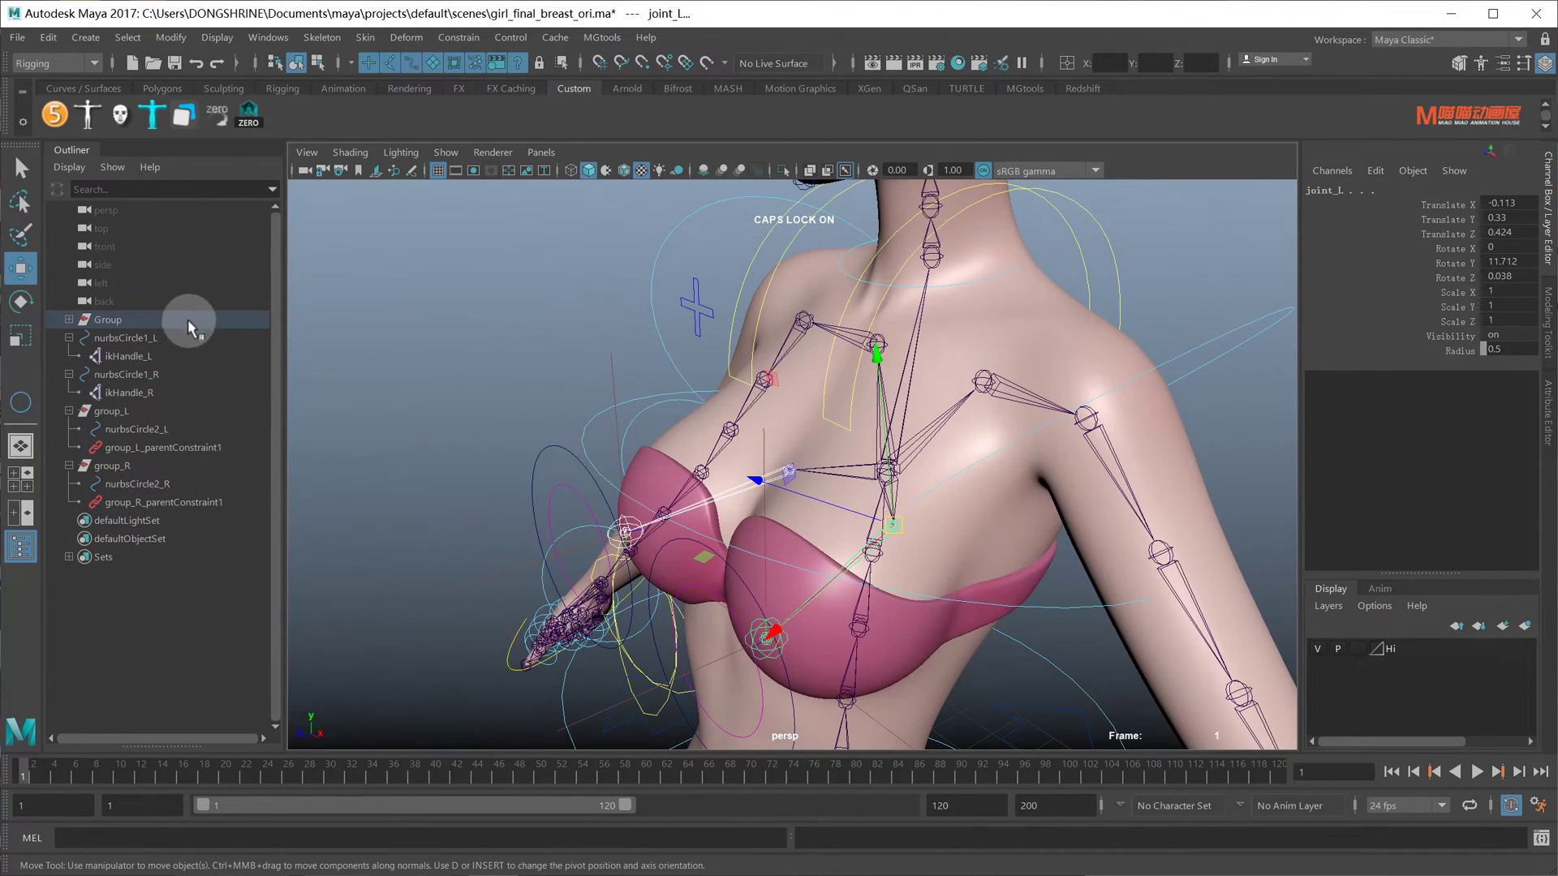
# - Group nurbsCircle1_L, nurbsCircle1_R, group_L and group_R as group_breasts_all
pyautogui.click(150, 339)
pyautogui.keyDown('ctrl'); pyautogui.click(139, 374); pyautogui.keyUp('ctrl')
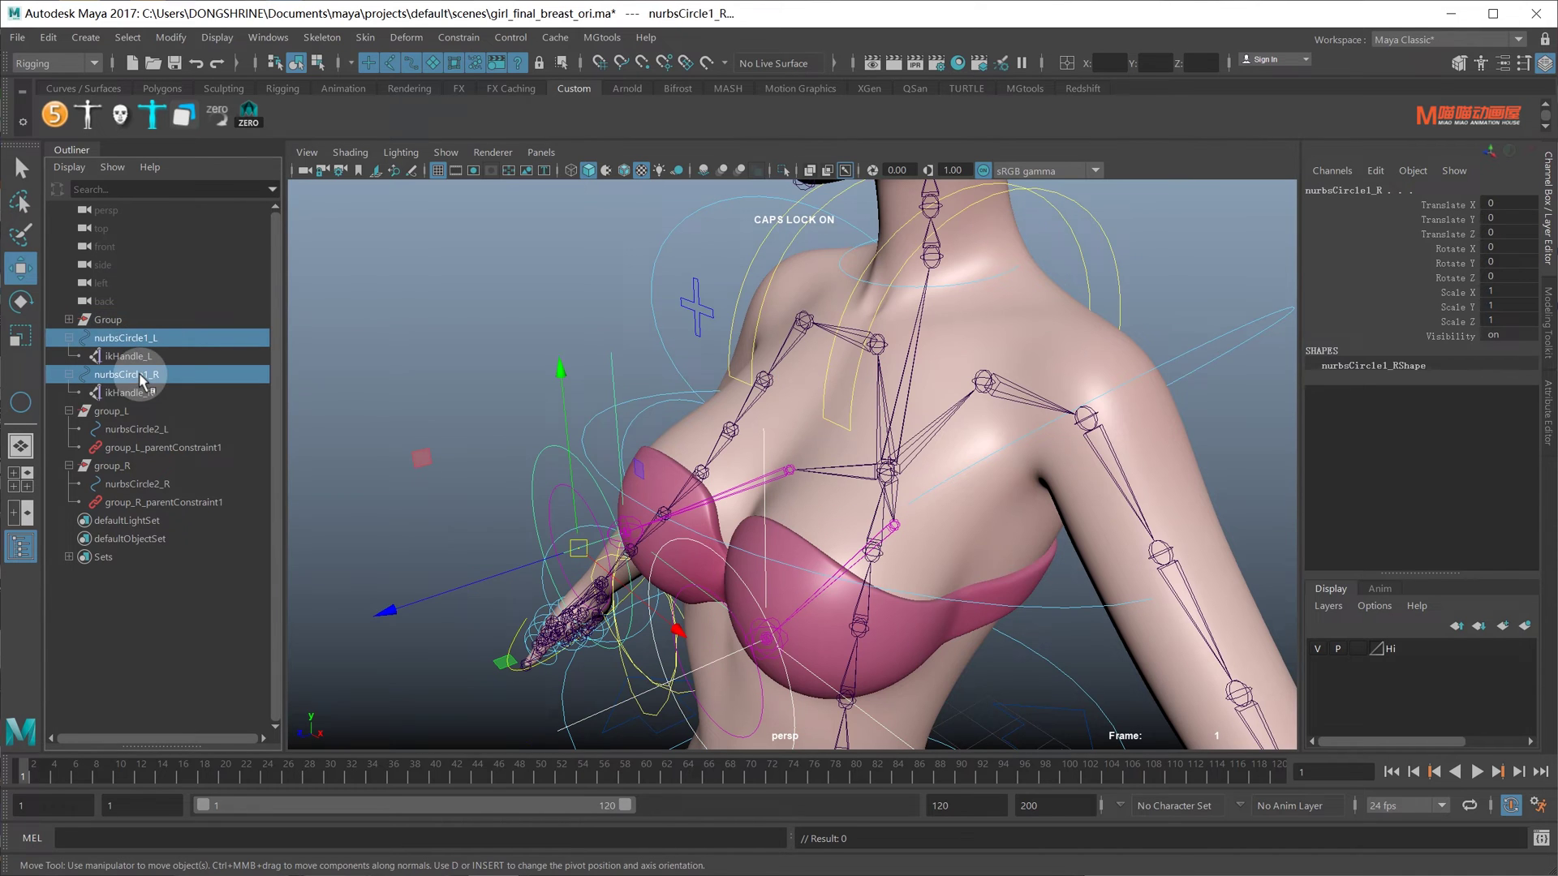
pyautogui.keyDown('ctrl'); pyautogui.click(123, 412); pyautogui.keyUp('ctrl')
pyautogui.keyDown('ctrl'); pyautogui.click(130, 465); pyautogui.keyUp('ctrl')
pyautogui.hotkey('ctrl', 'g')
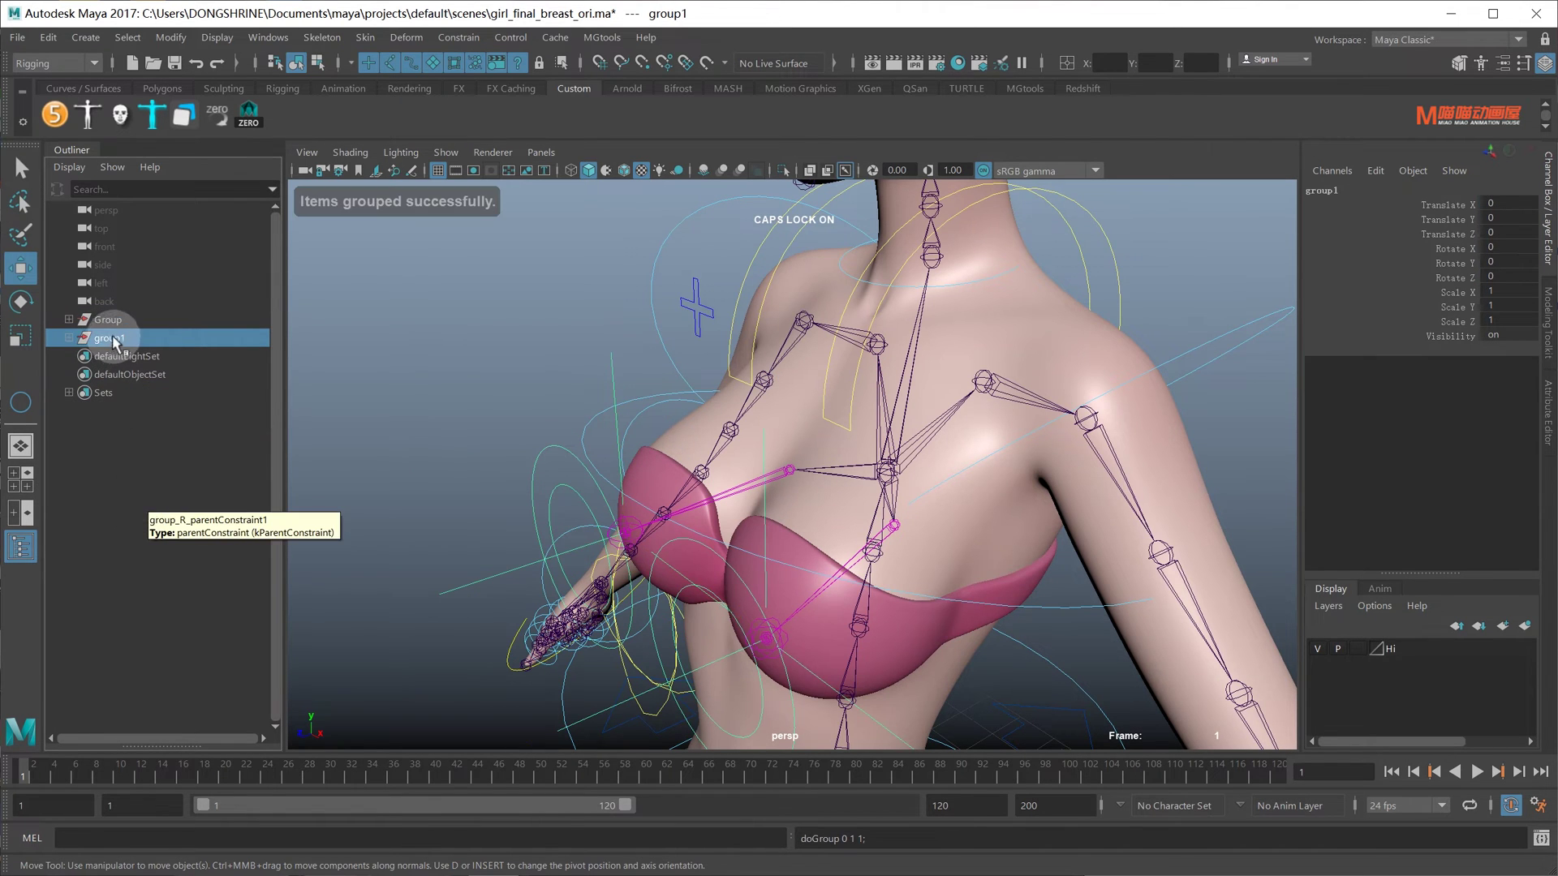
pyautogui.doubleClick(114, 338)
pyautogui.click(138, 339)
pyautogui.write('_breasts_all')
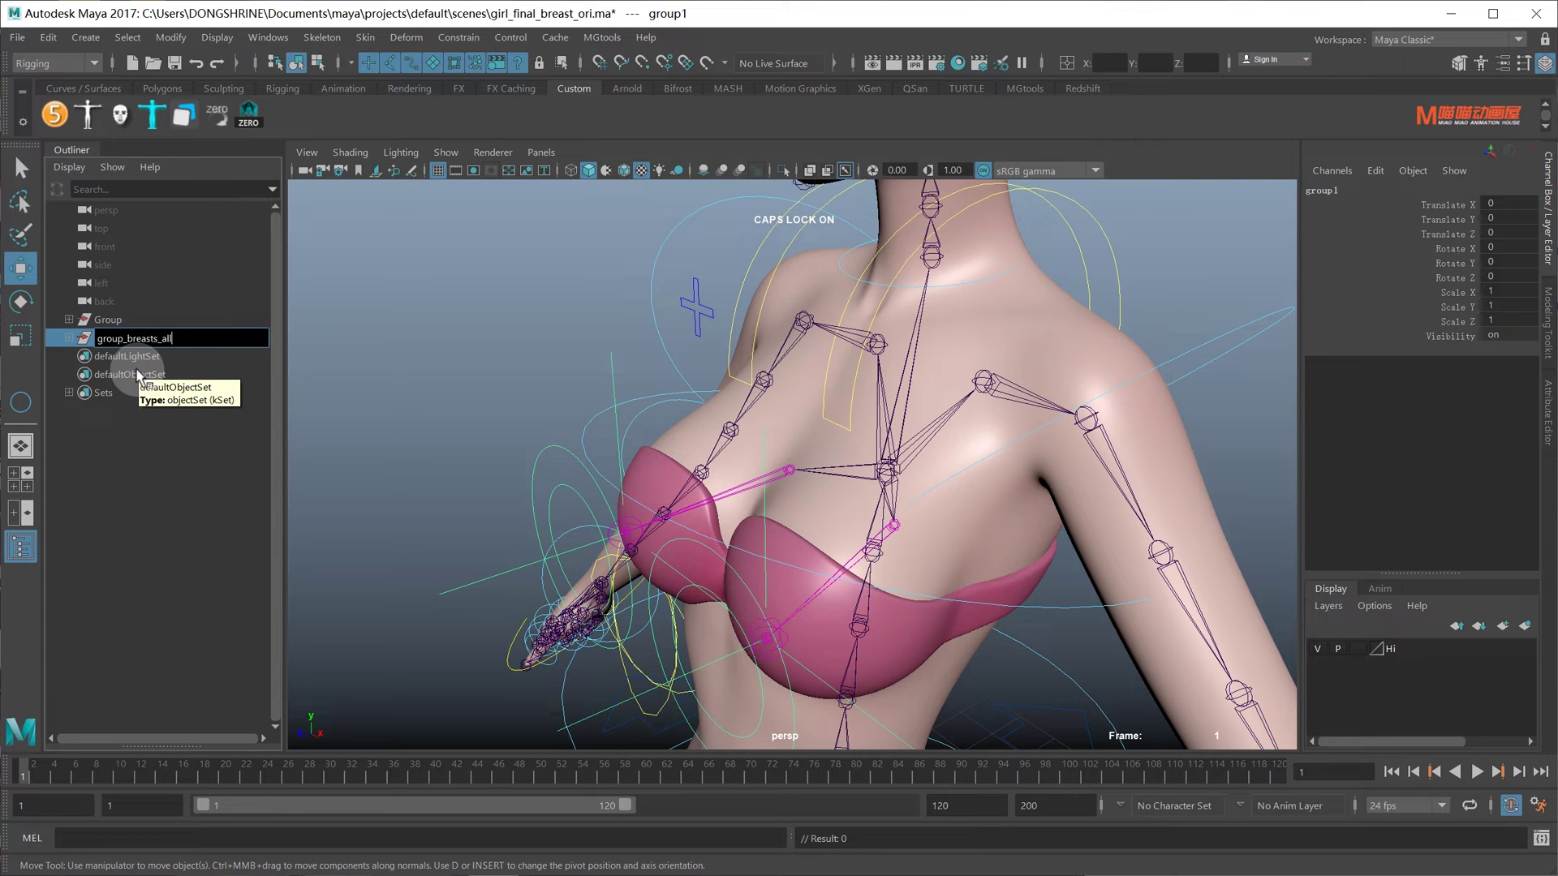
pyautogui.press('Return')
pyautogui.moveTo(546, 428)
pyautogui.keyDown('alt'); pyautogui.mouseDown()
pyautogui.moveTo(566, 508)
pyautogui.moveTo(609, 516)
pyautogui.mouseUp(); pyautogui.keyUp('alt')
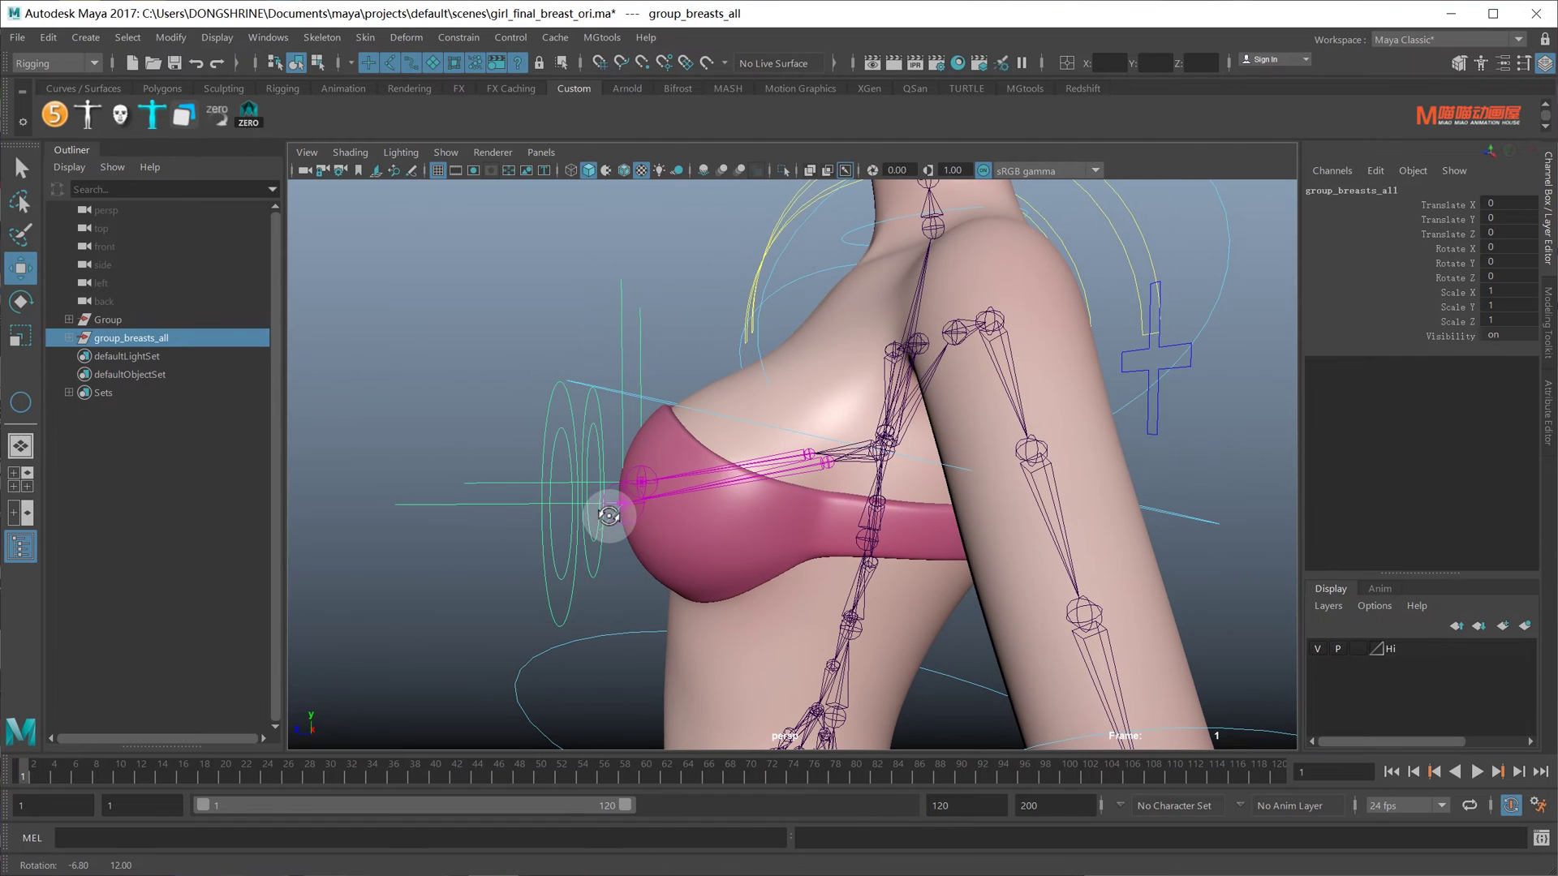
pyautogui.keyDown('alt'); pyautogui.moveTo(706, 517); pyautogui.dragTo(713, 521); pyautogui.keyUp('alt')
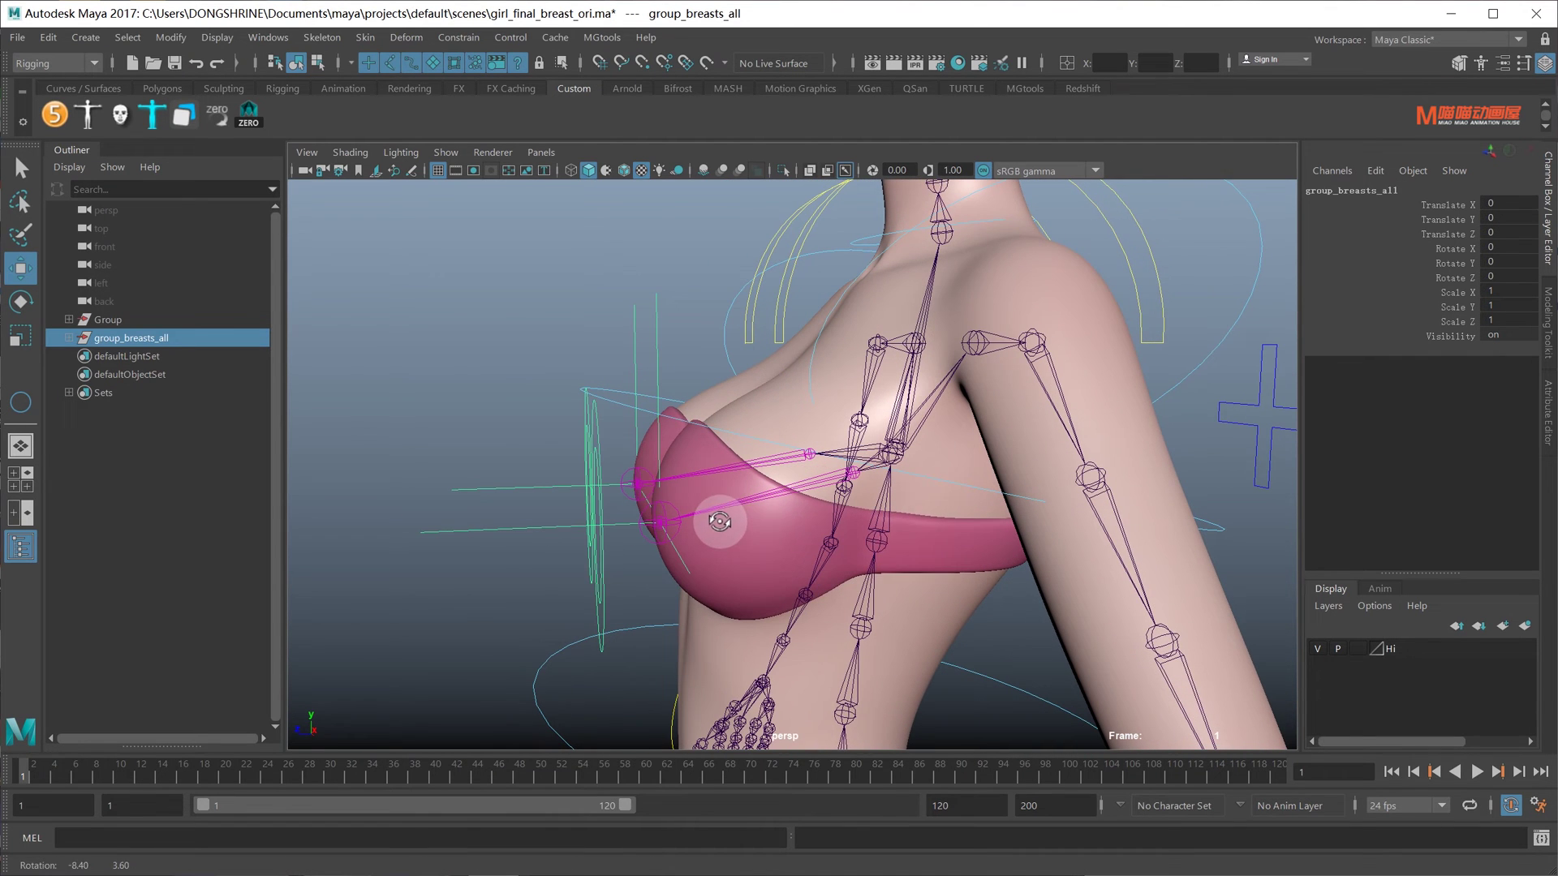
pyautogui.click(876, 542)
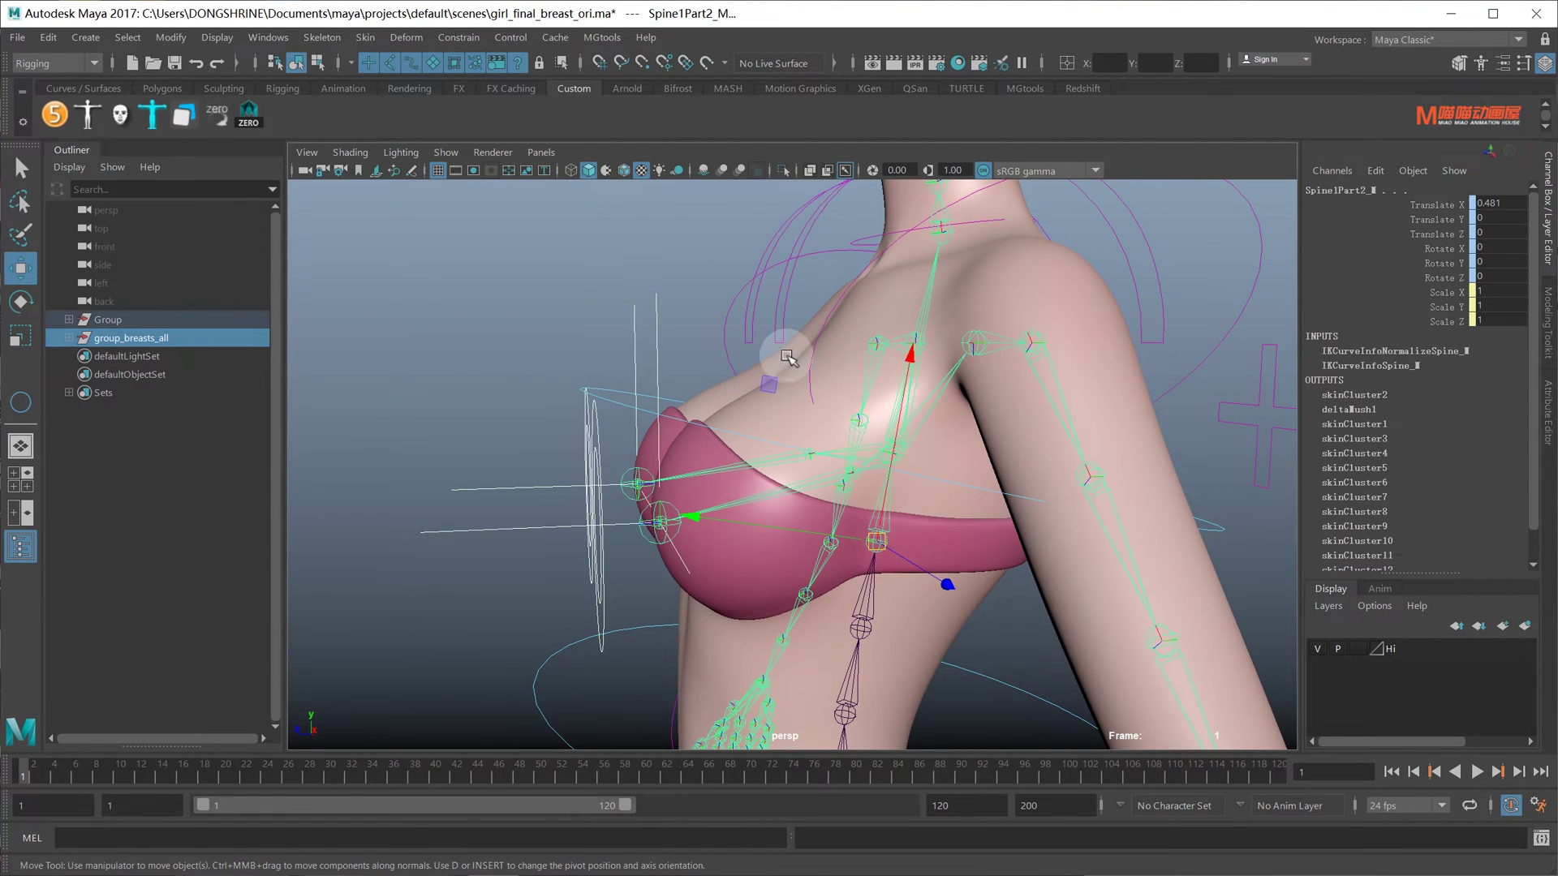
pyautogui.click(781, 176)
pyautogui.moveTo(877, 393)
pyautogui.keyDown('alt'); pyautogui.mouseDown()
pyautogui.moveTo(838, 393)
pyautogui.moveTo(960, 382)
pyautogui.moveTo(1020, 444)
pyautogui.moveTo(1009, 424)
pyautogui.mouseUp(); pyautogui.keyUp('alt')
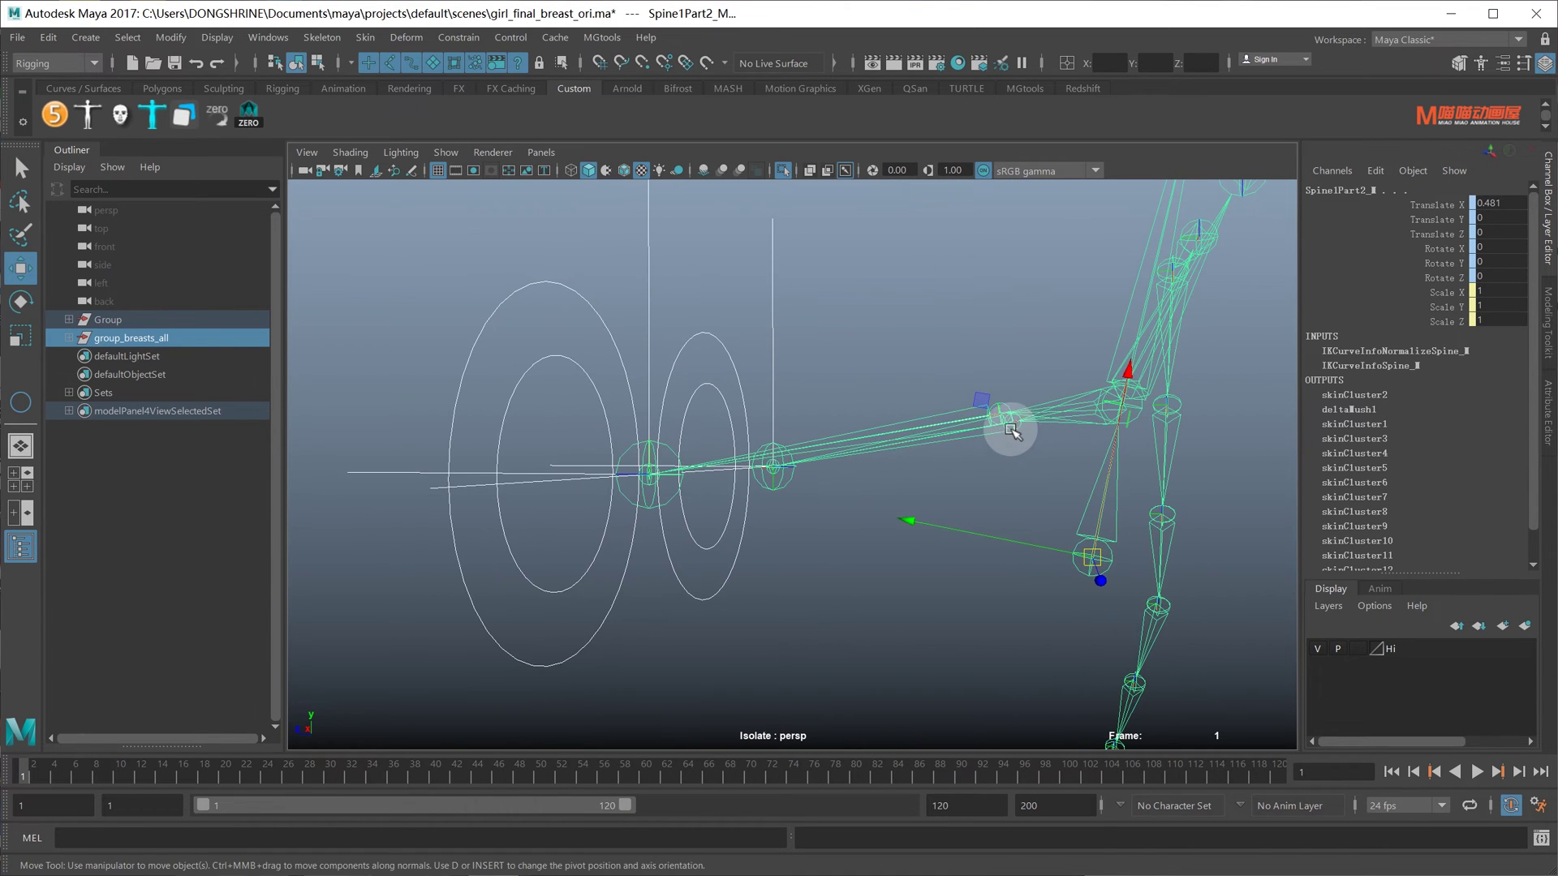
pyautogui.press('q')
pyautogui.click(163, 337)
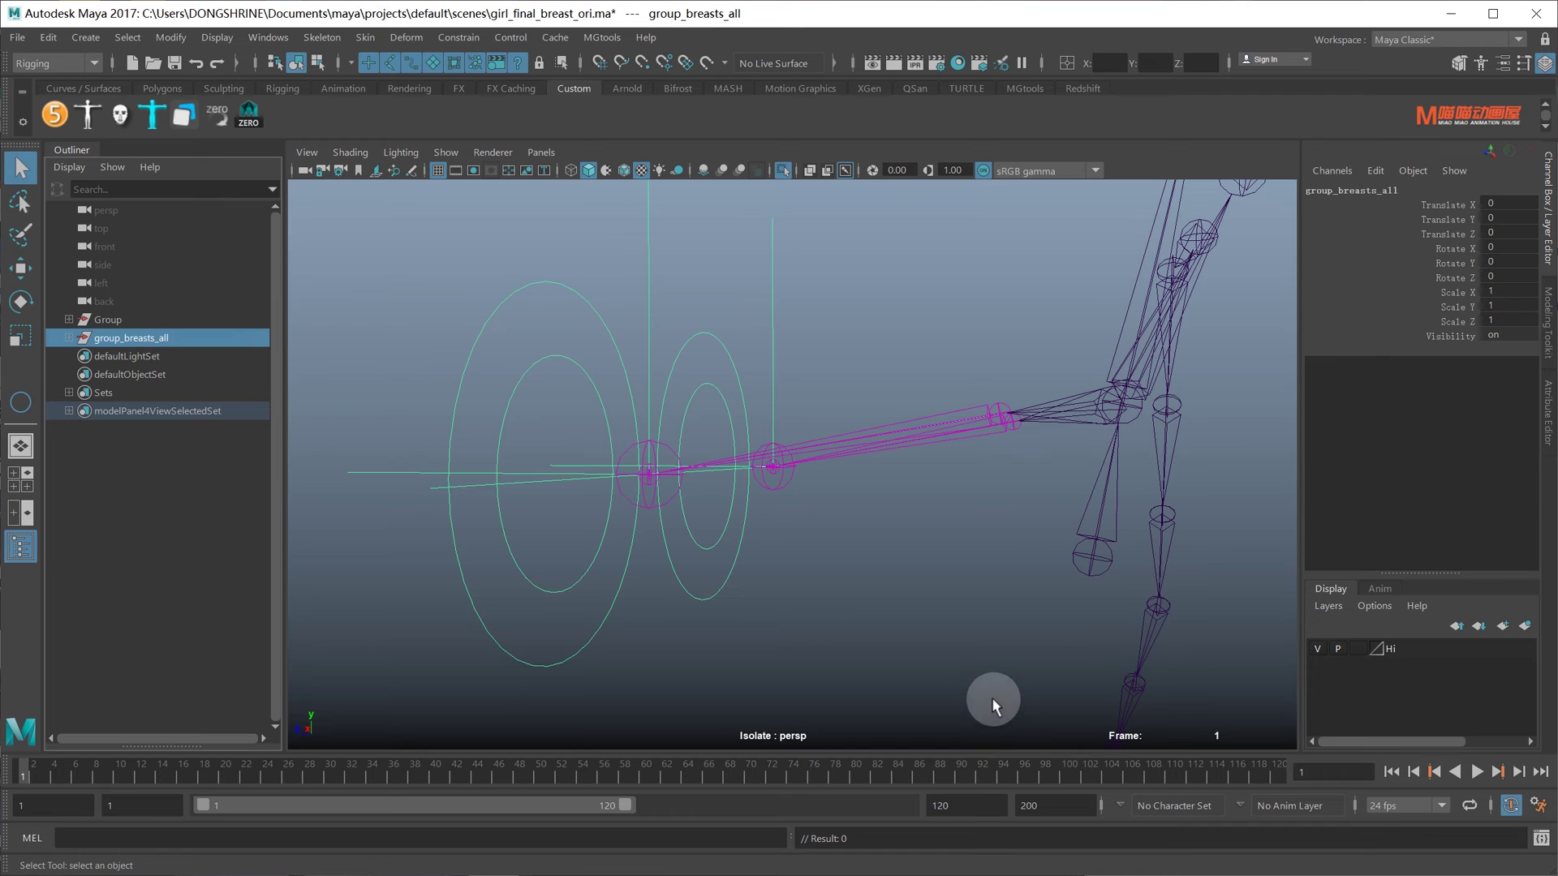
pyautogui.press('w')
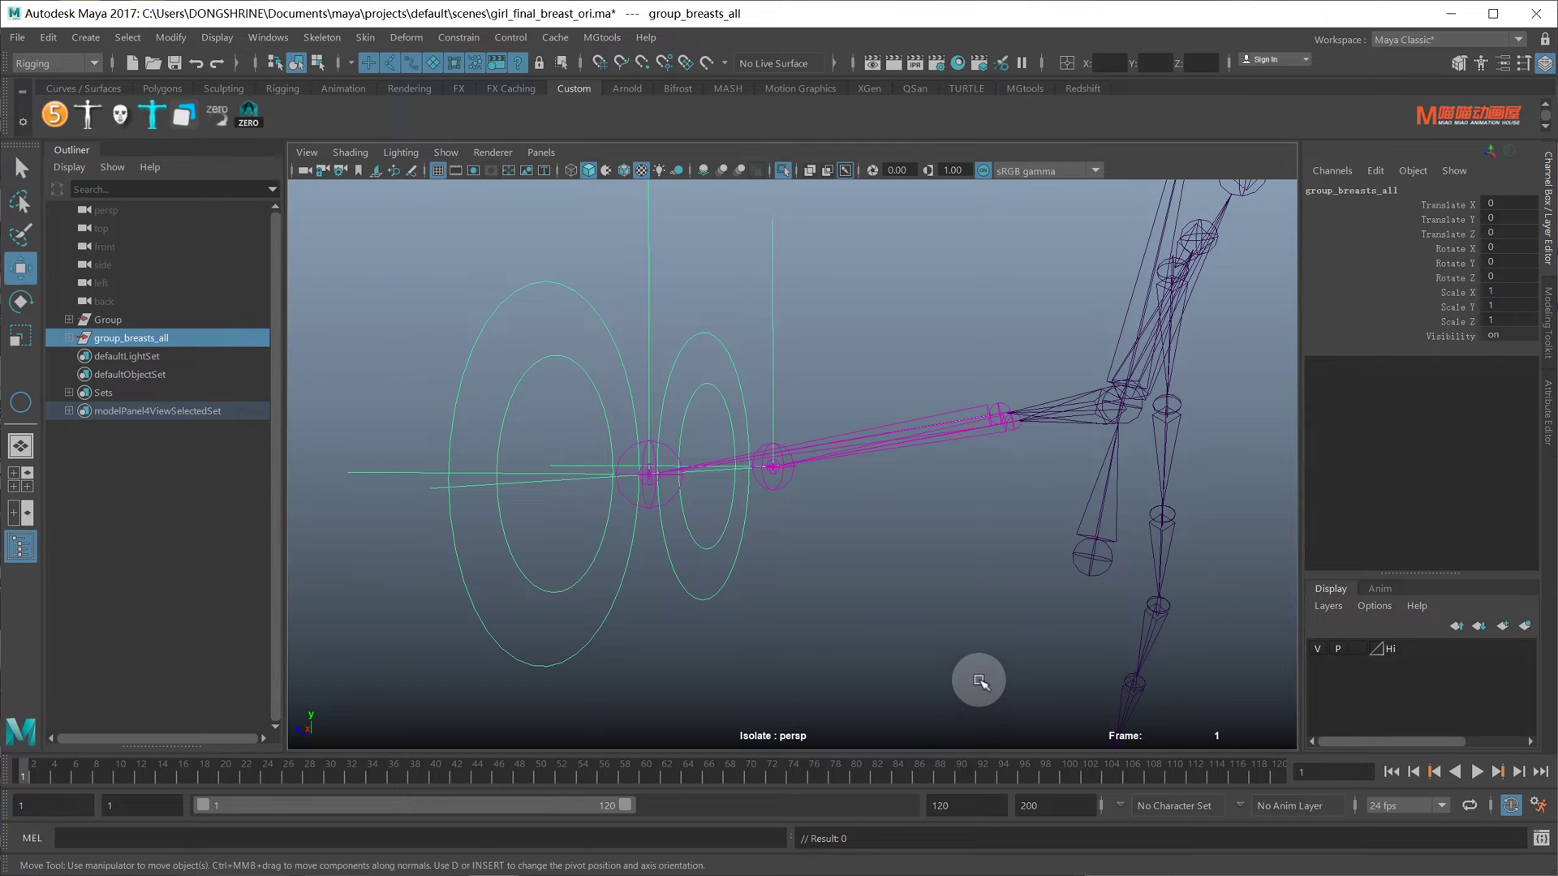
pyautogui.press('e')
pyautogui.moveTo(977, 422)
pyautogui.mouseDown()
pyautogui.moveTo(963, 557)
pyautogui.moveTo(1015, 420)
pyautogui.mouseUp()
pyautogui.moveTo(991, 497)
pyautogui.keyDown('alt'); pyautogui.mouseDown()
pyautogui.moveTo(1068, 487)
pyautogui.moveTo(1037, 505)
pyautogui.moveTo(1089, 470)
pyautogui.moveTo(1002, 445)
pyautogui.mouseUp(); pyautogui.keyUp('alt')
pyautogui.hotkey('ctrl', 'z')
pyautogui.hotkey('ctrl', 'z')
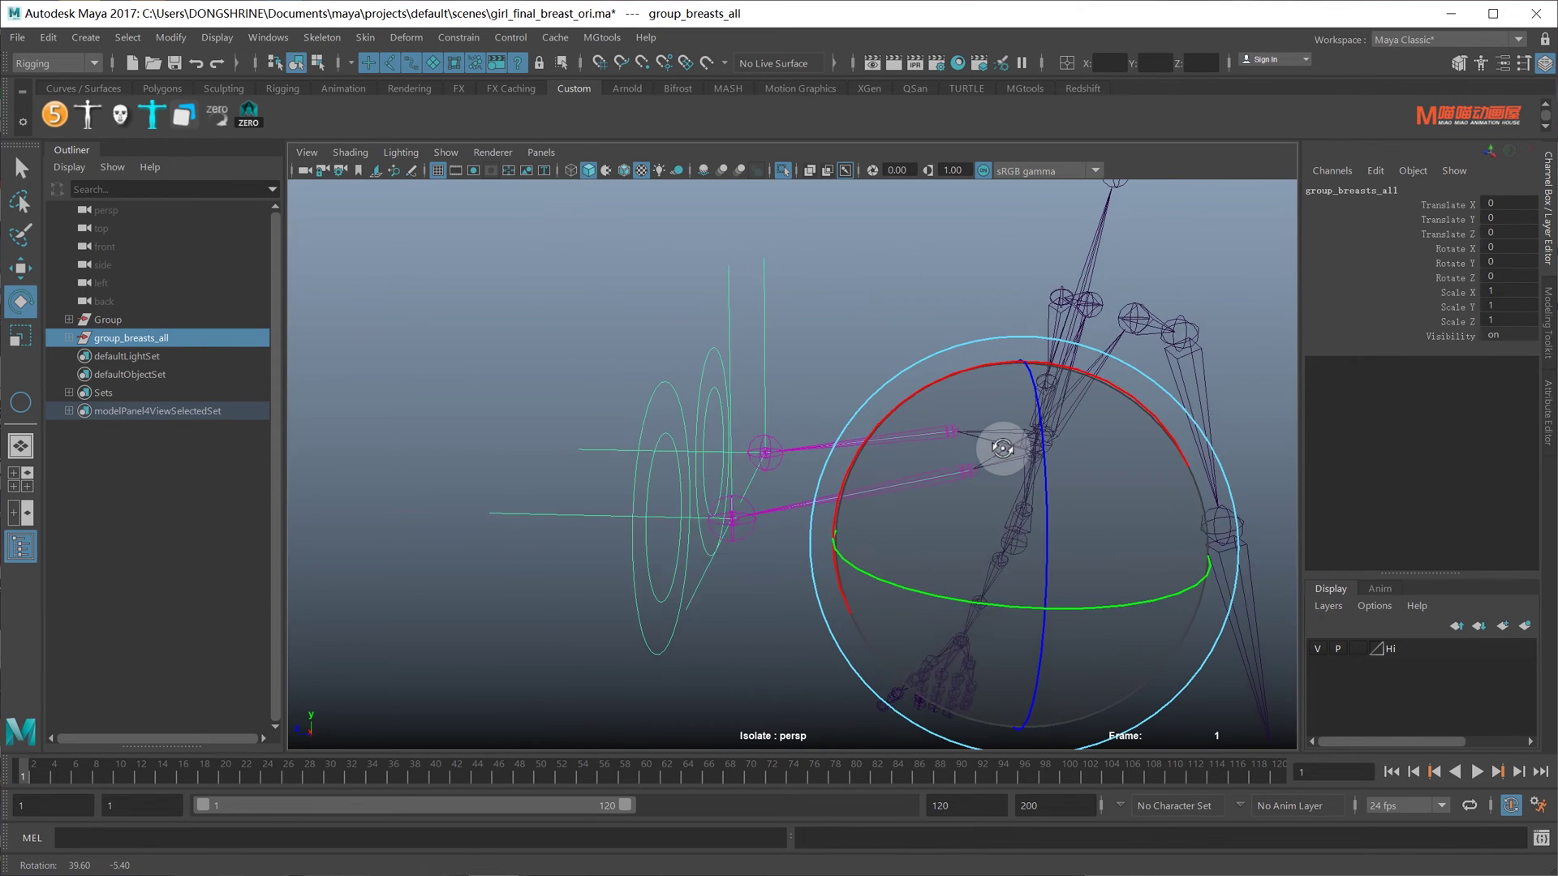
pyautogui.click(784, 171)
pyautogui.keyDown('alt'); pyautogui.moveTo(974, 406); pyautogui.dragTo(1037, 424); pyautogui.keyUp('alt')
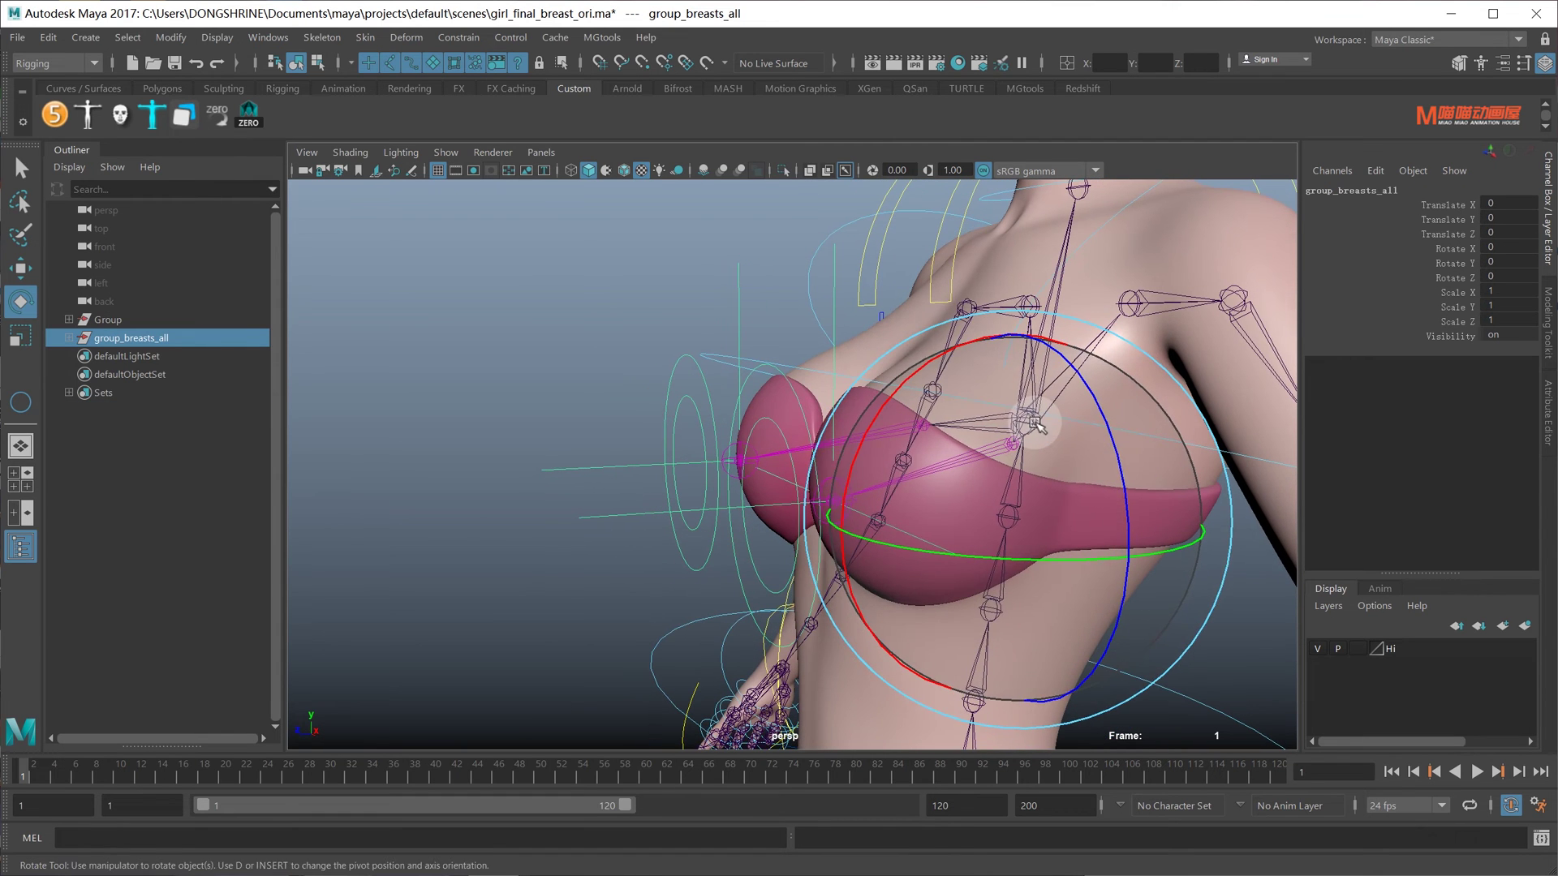
pyautogui.press('q')
pyautogui.click(131, 338)
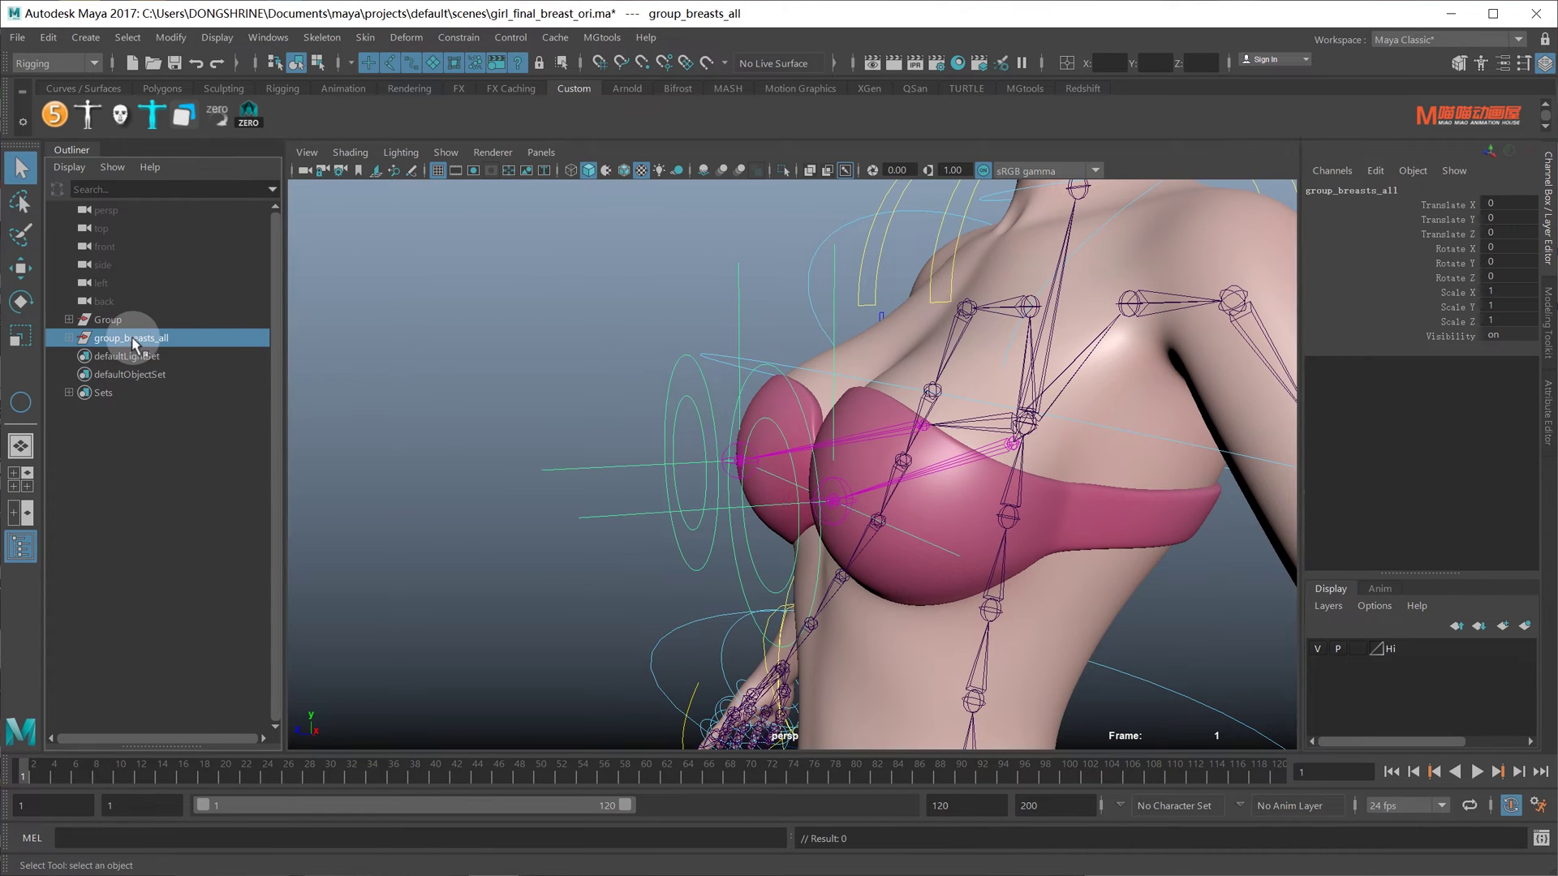
pyautogui.click(1203, 454)
pyautogui.press('e')
pyautogui.moveTo(1015, 243); pyautogui.dragTo(949, 286)
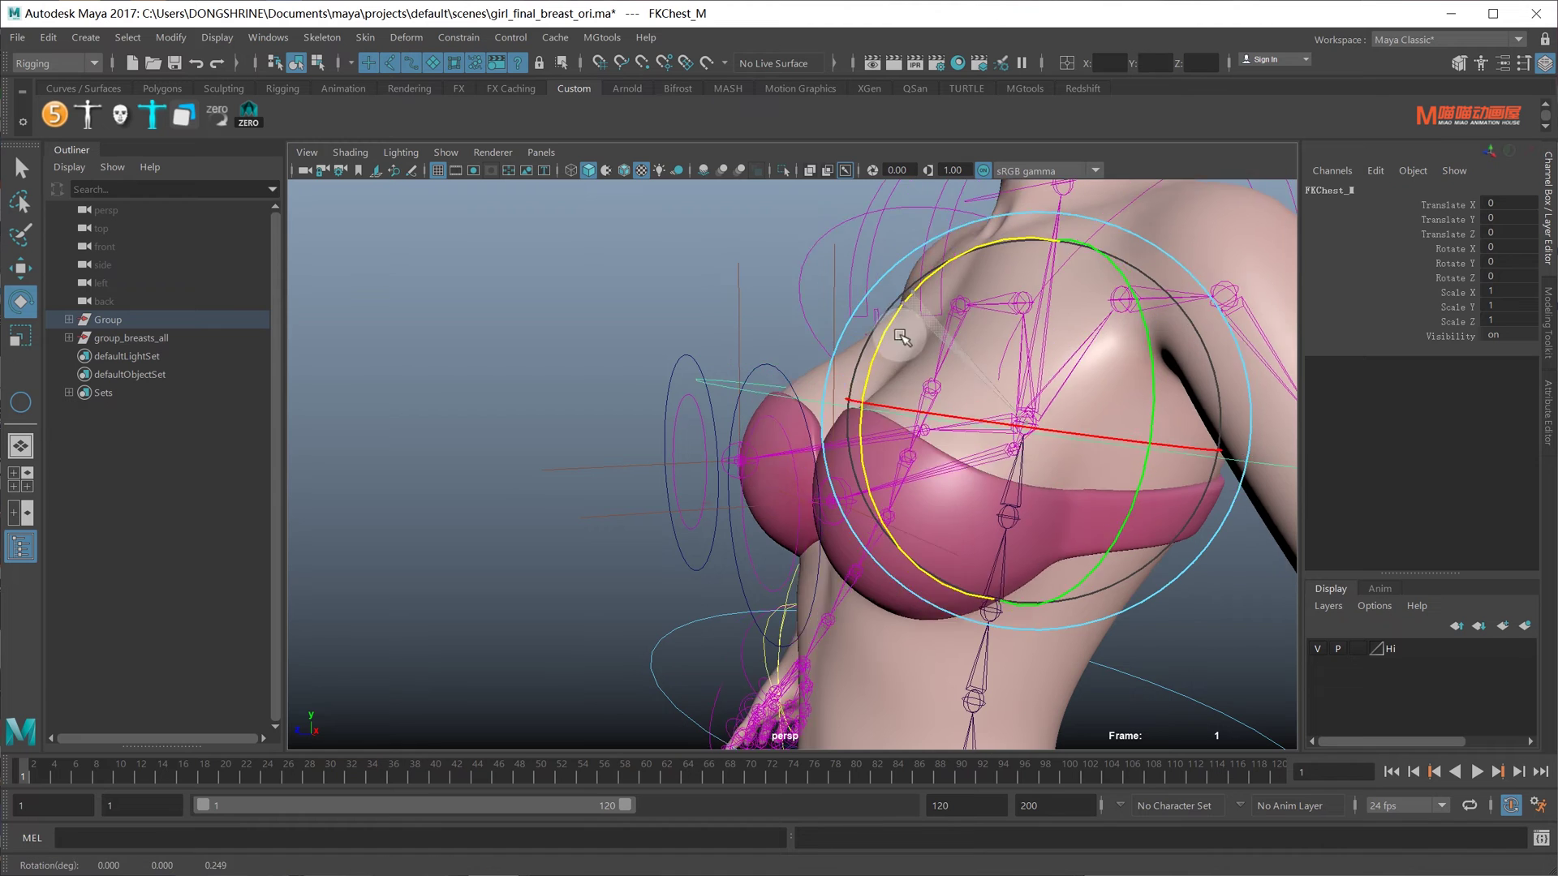
pyautogui.hotkey('ctrl', 'z')
pyautogui.press('q')
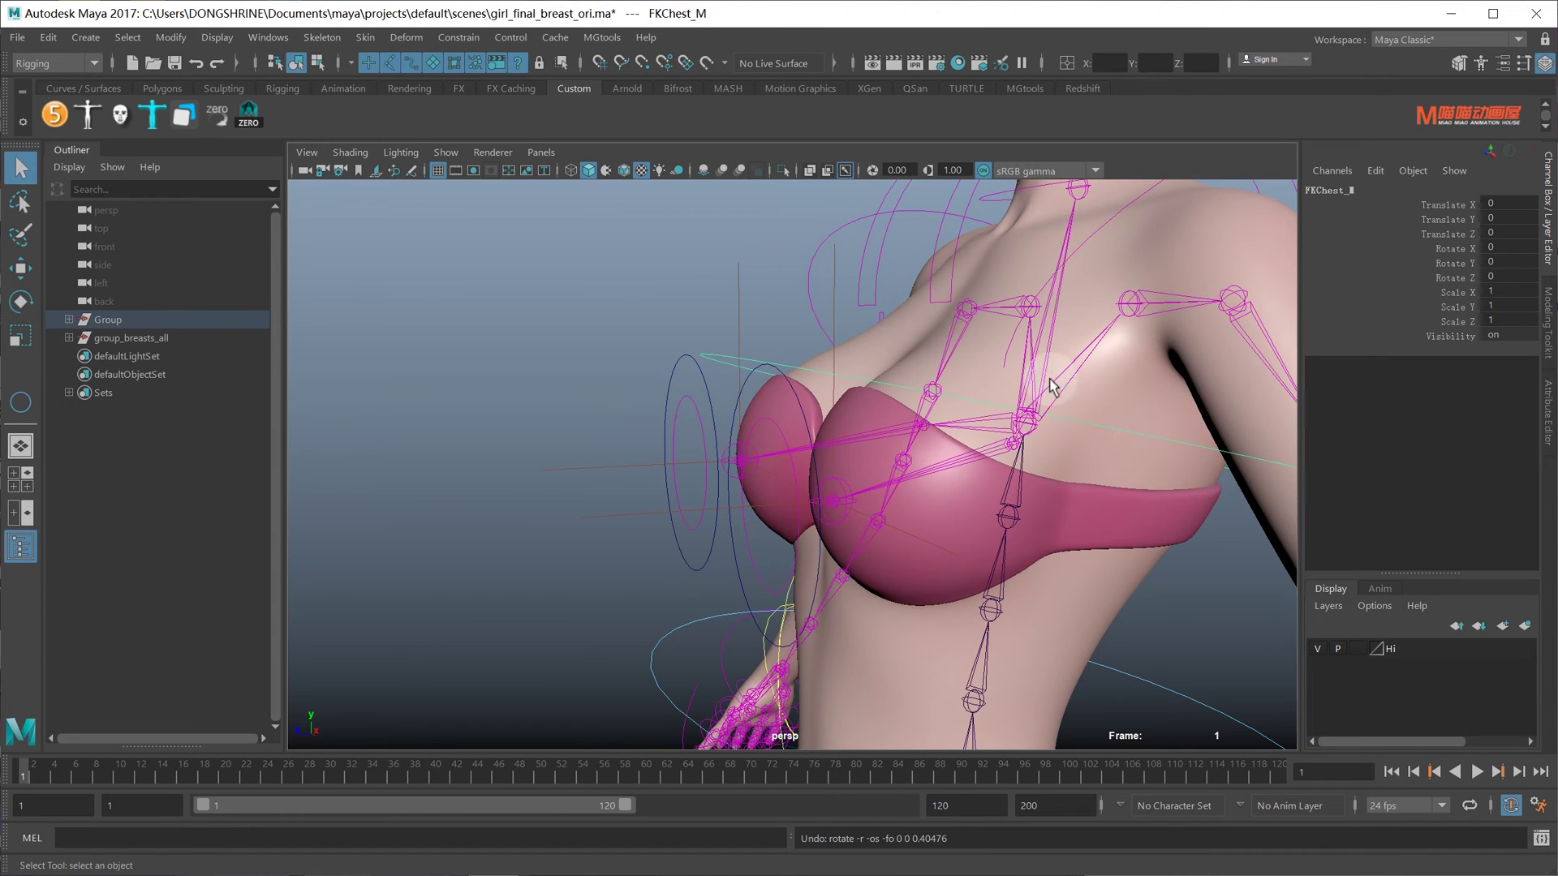
pyautogui.click(1035, 428)
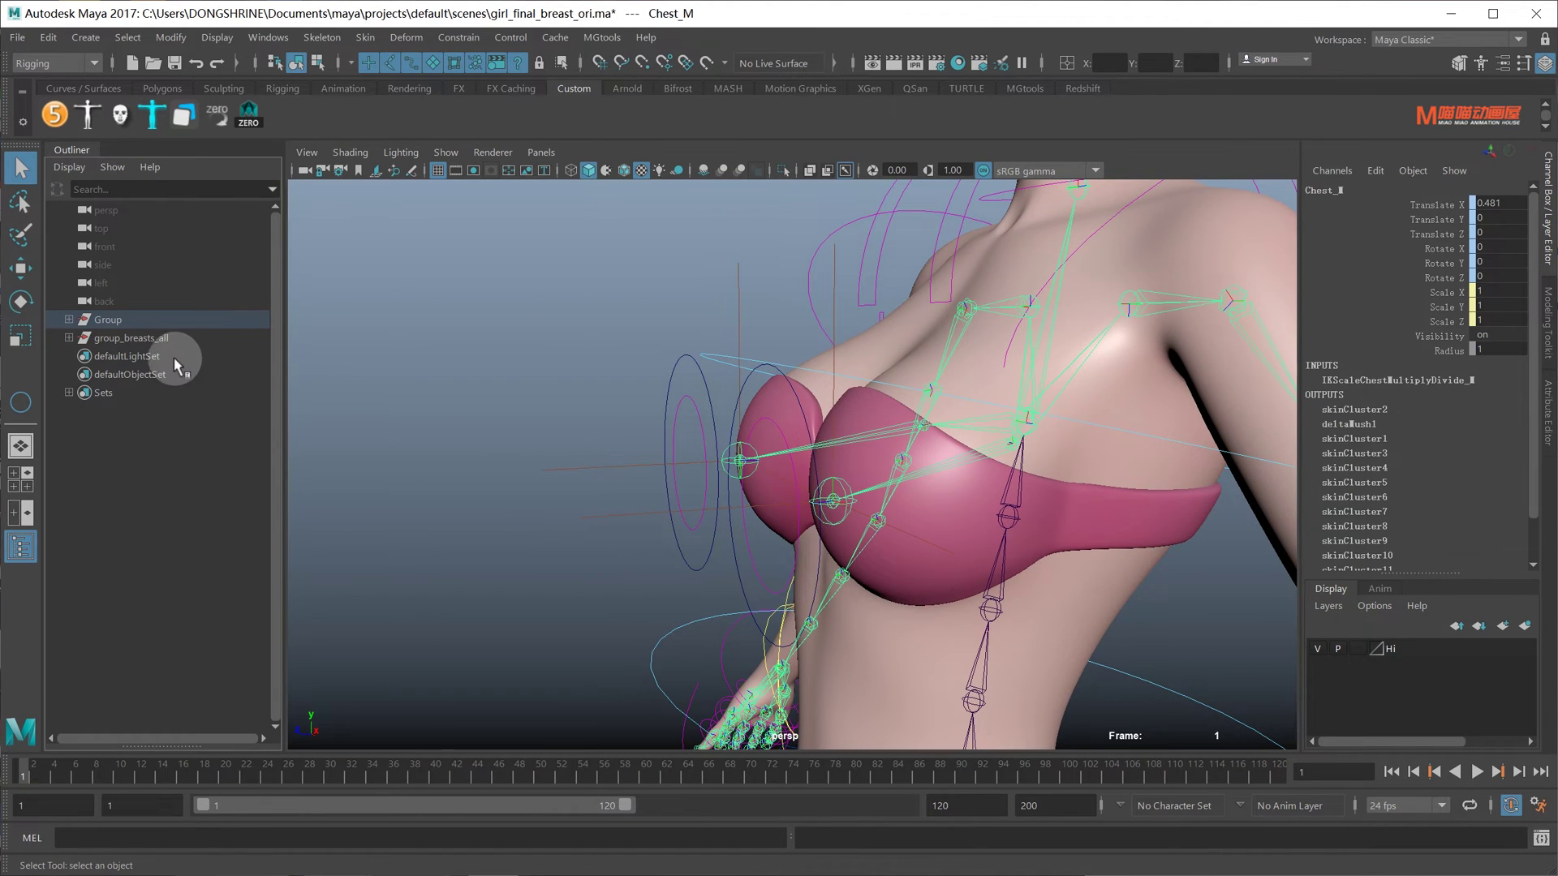
pyautogui.click(163, 337)
# - Parent-constrain group_breasts_all to FKChest_M, test by rotating the chest, then undo the rotation
pyautogui.click(473, 41)
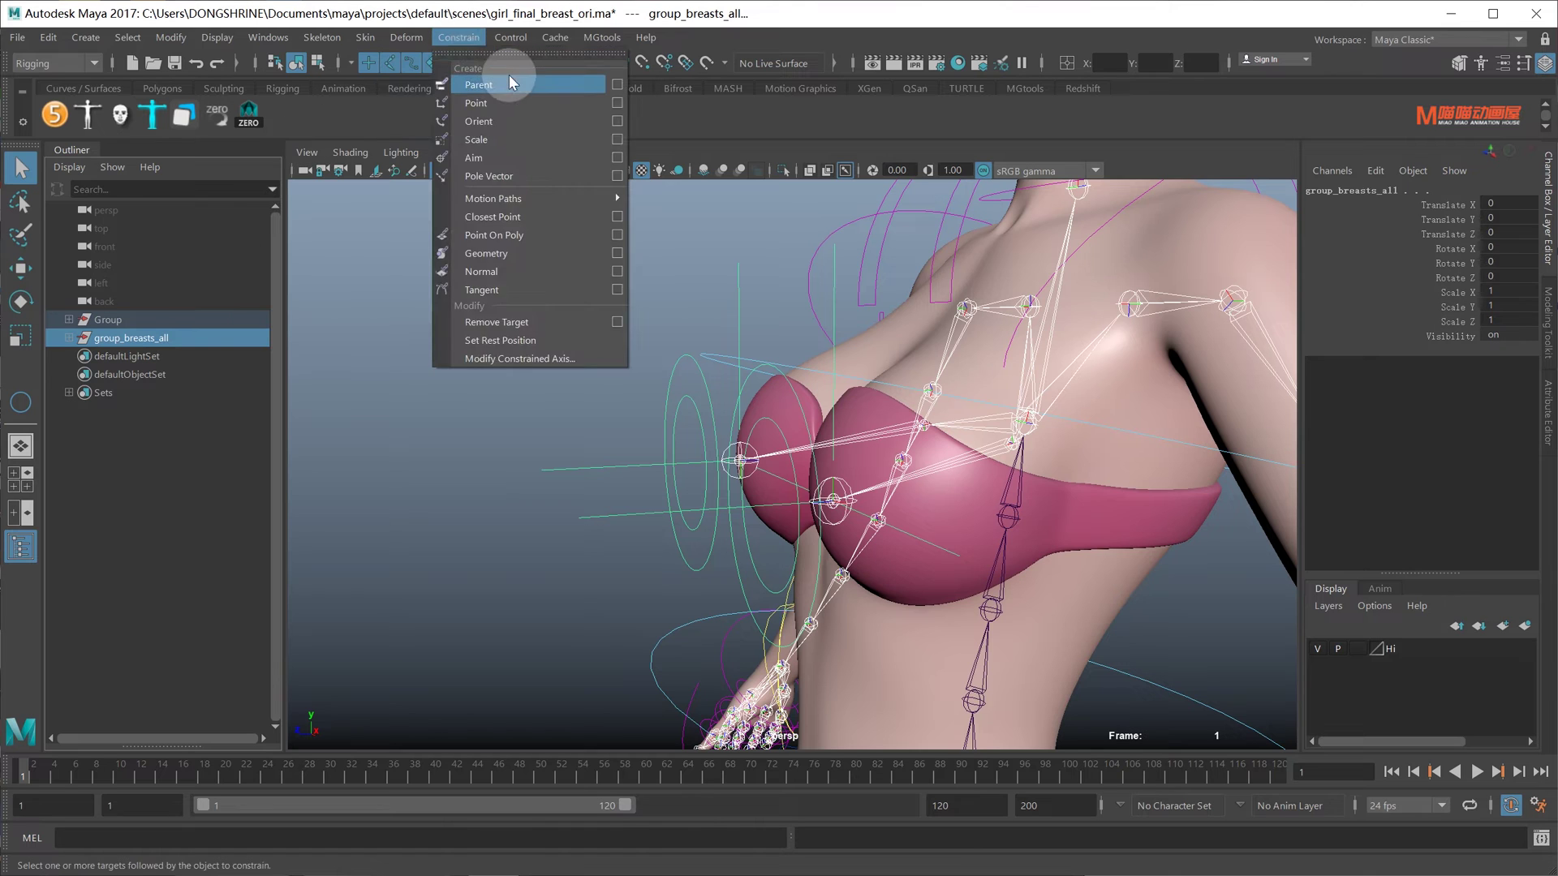
pyautogui.click(509, 76)
pyautogui.click(1228, 455)
pyautogui.press('e')
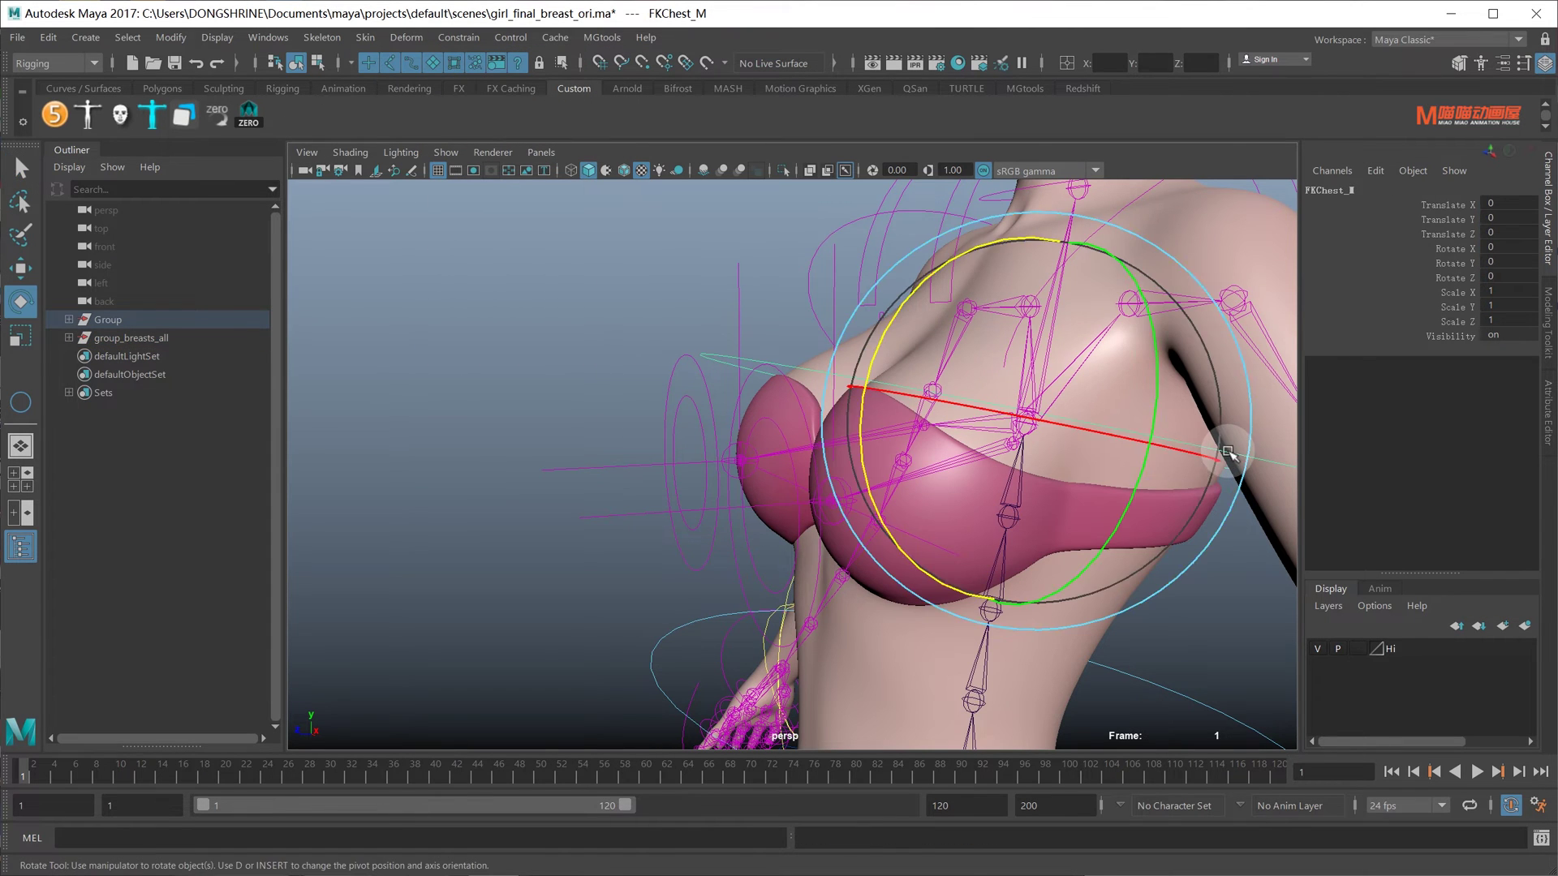
pyautogui.moveTo(991, 337)
pyautogui.keyDown('alt'); pyautogui.mouseDown()
pyautogui.moveTo(954, 348)
pyautogui.moveTo(944, 311)
pyautogui.mouseUp(); pyautogui.keyUp('alt')
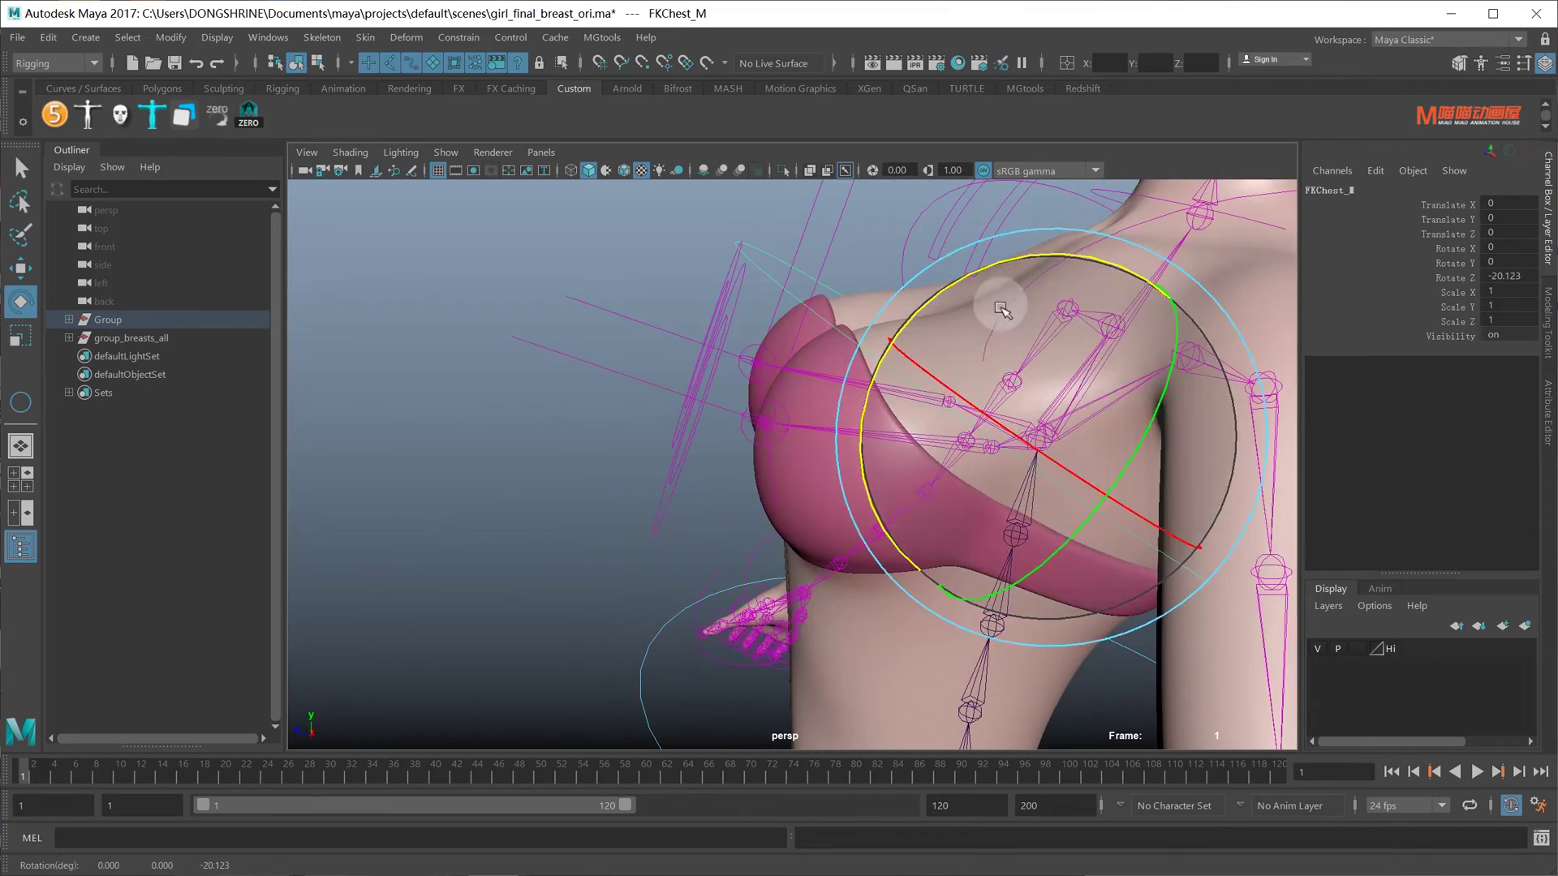
pyautogui.keyDown('alt'); pyautogui.moveTo(944, 311); pyautogui.dragTo(1021, 416); pyautogui.keyUp('alt')
pyautogui.hotkey('ctrl', 'z')
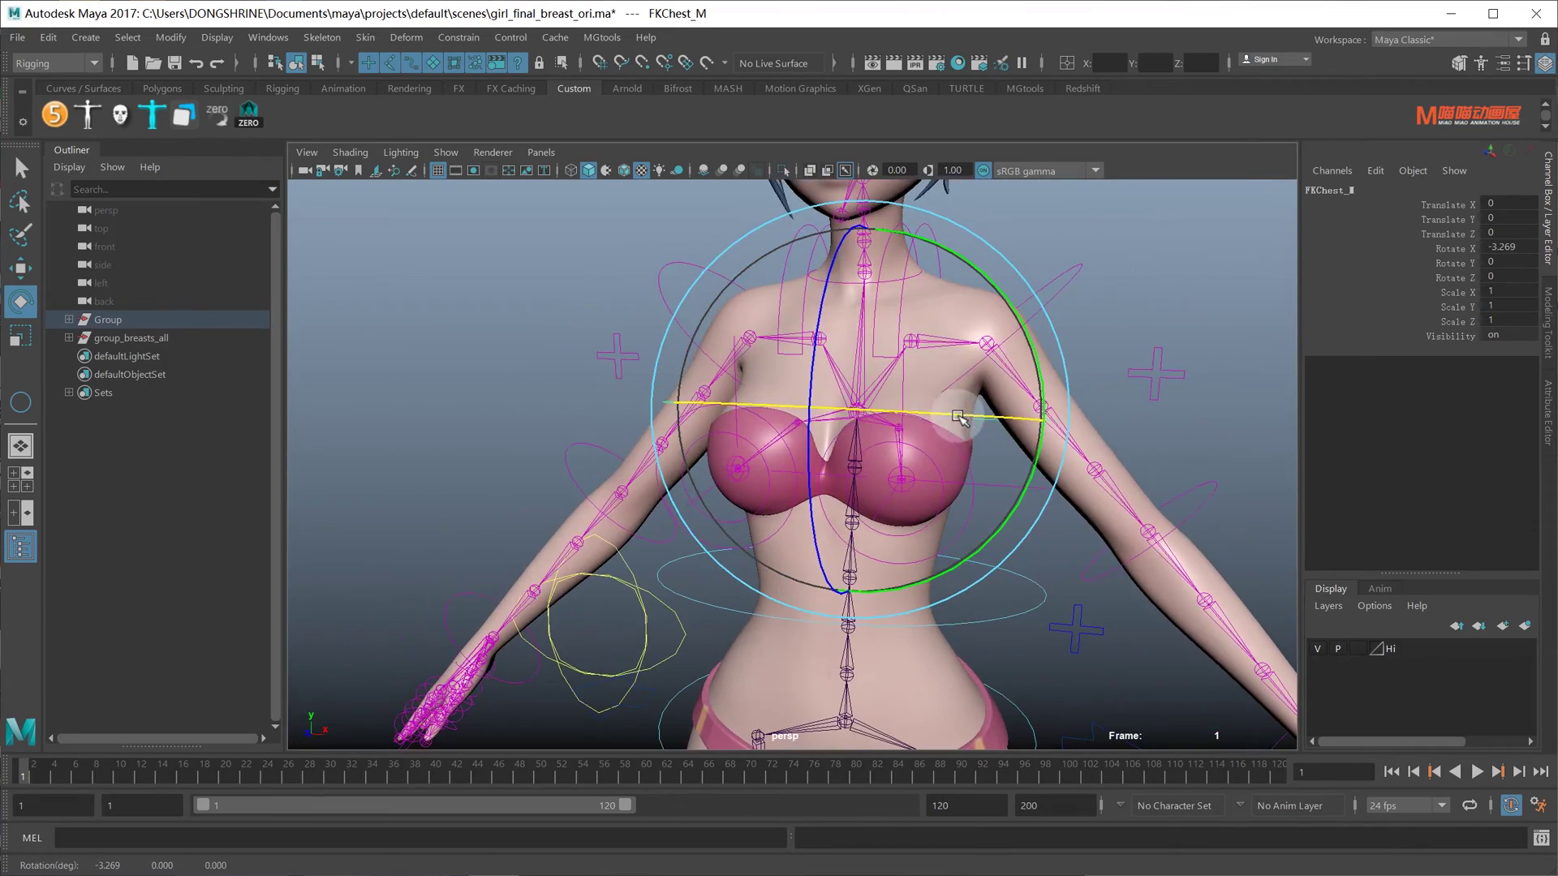
pyautogui.keyDown('alt'); pyautogui.moveTo(1124, 417); pyautogui.dragTo(994, 410); pyautogui.keyUp('alt')
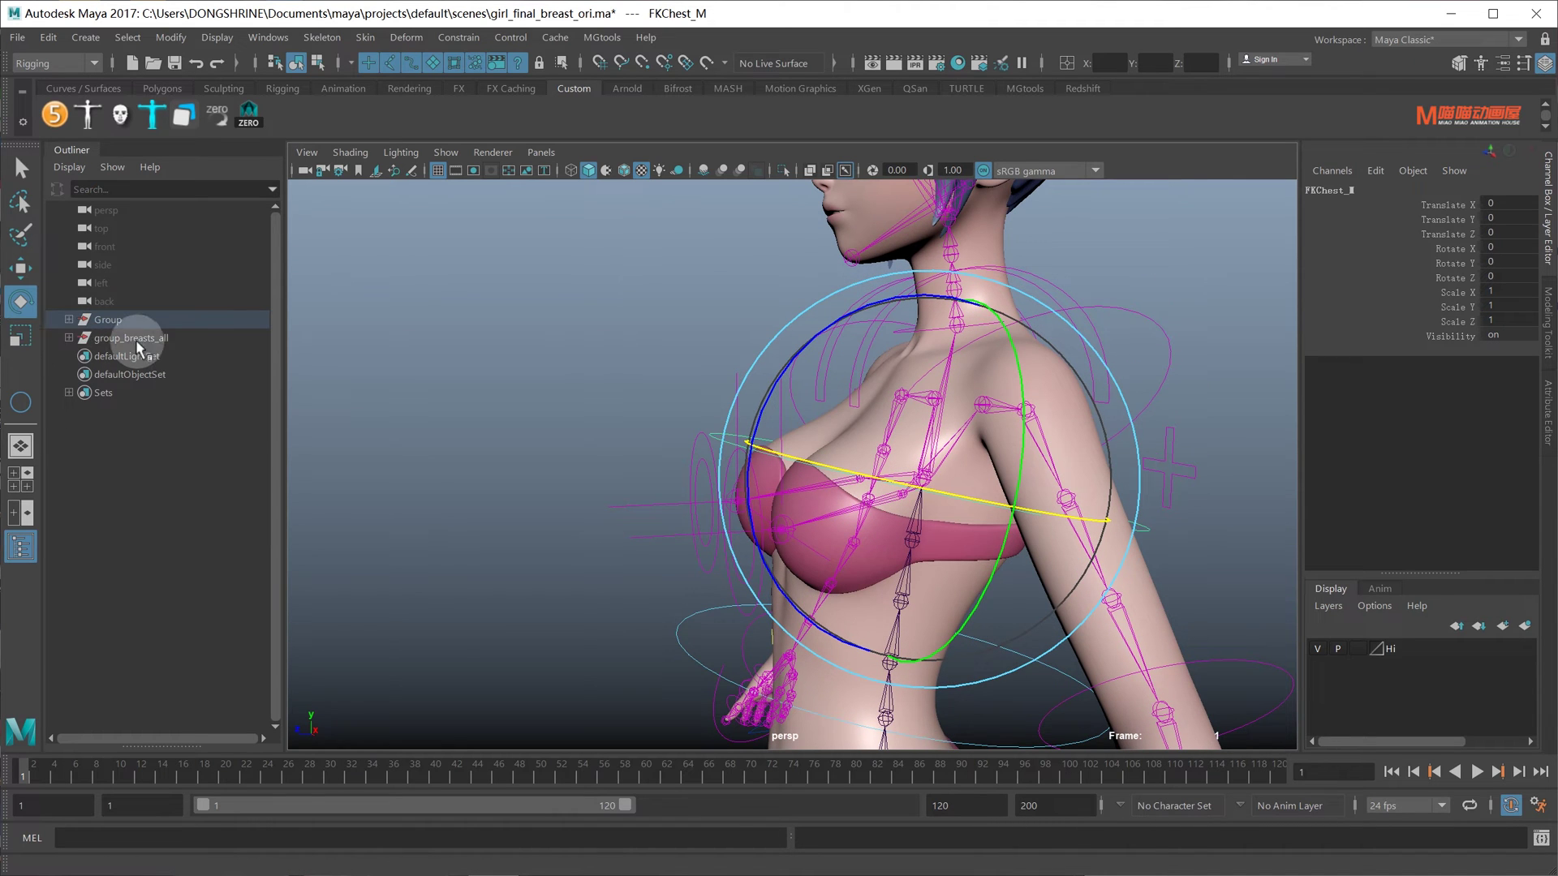
pyautogui.click(114, 338)
pyautogui.click(65, 319)
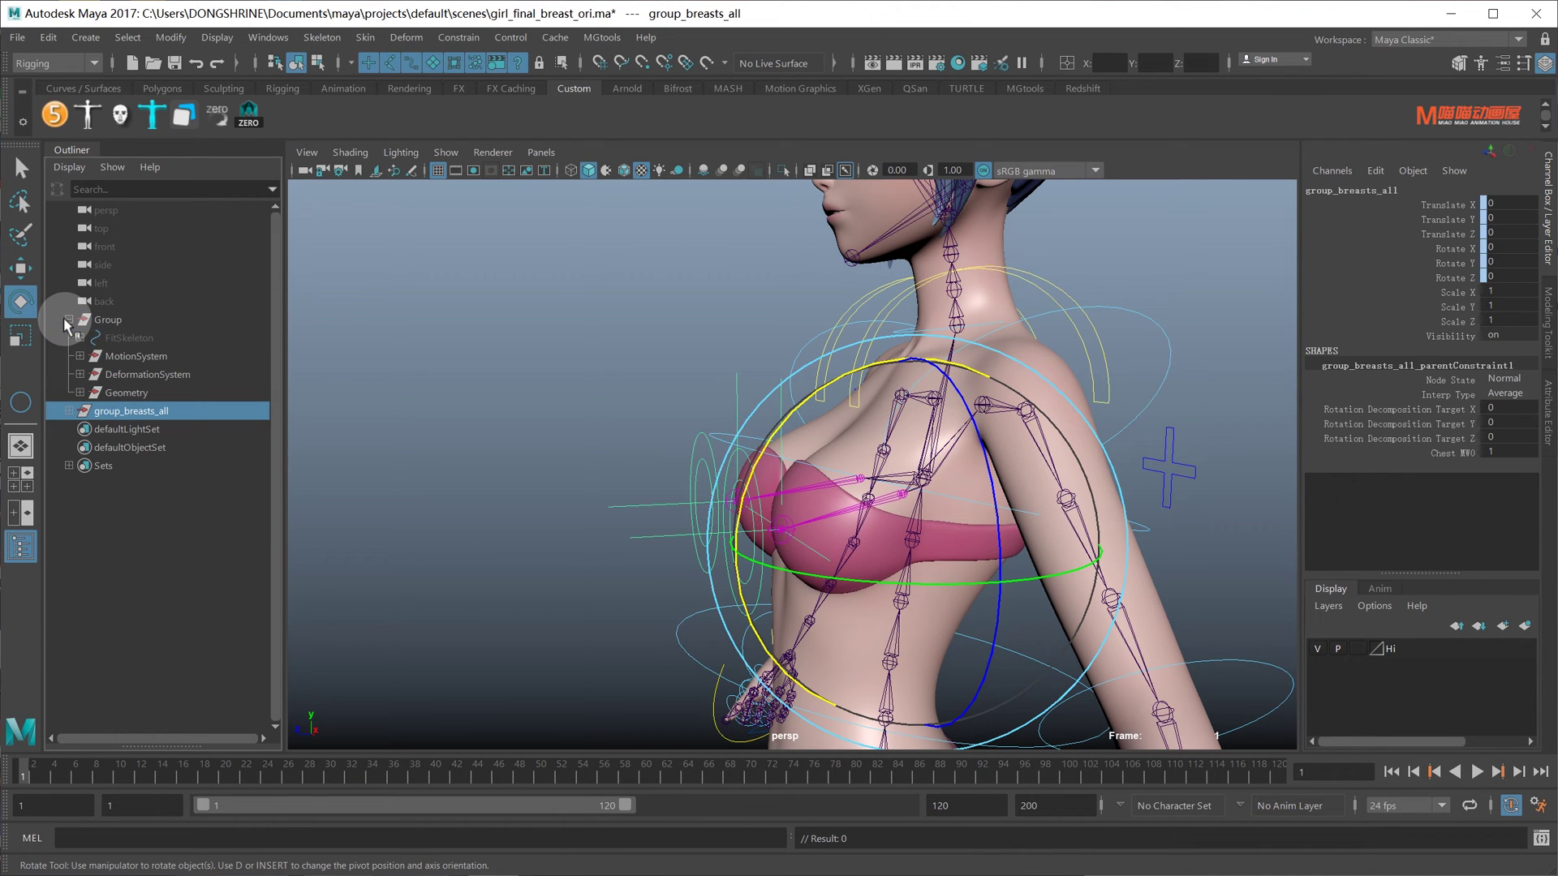
# - Move group_breasts_all inside MotionSystem in the Outliner
pyautogui.click(81, 357)
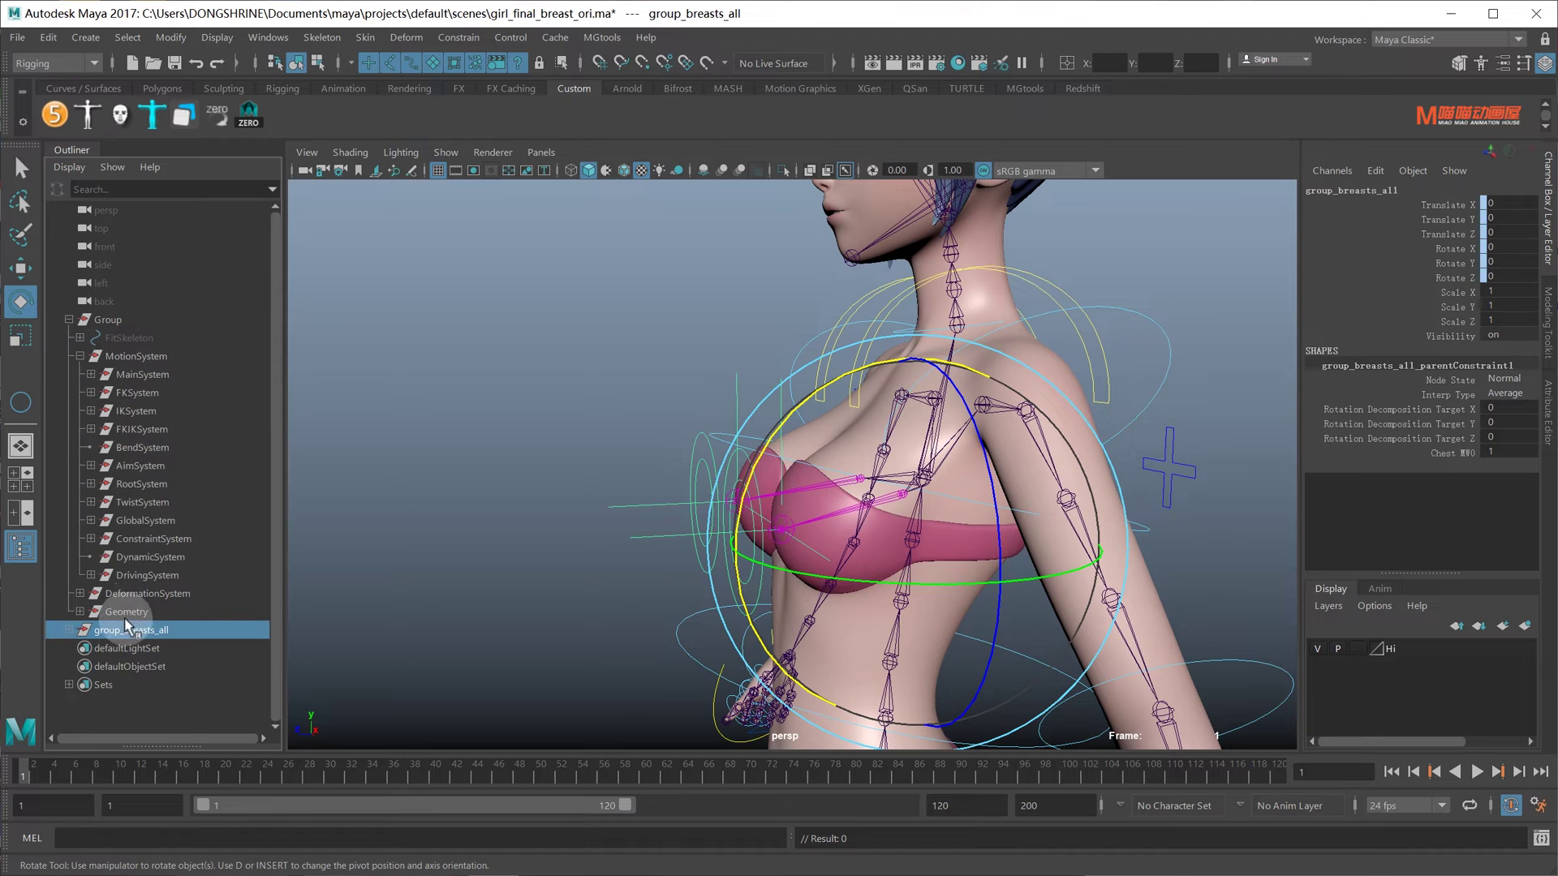
pyautogui.moveTo(124, 627); pyautogui.dragTo(163, 353)
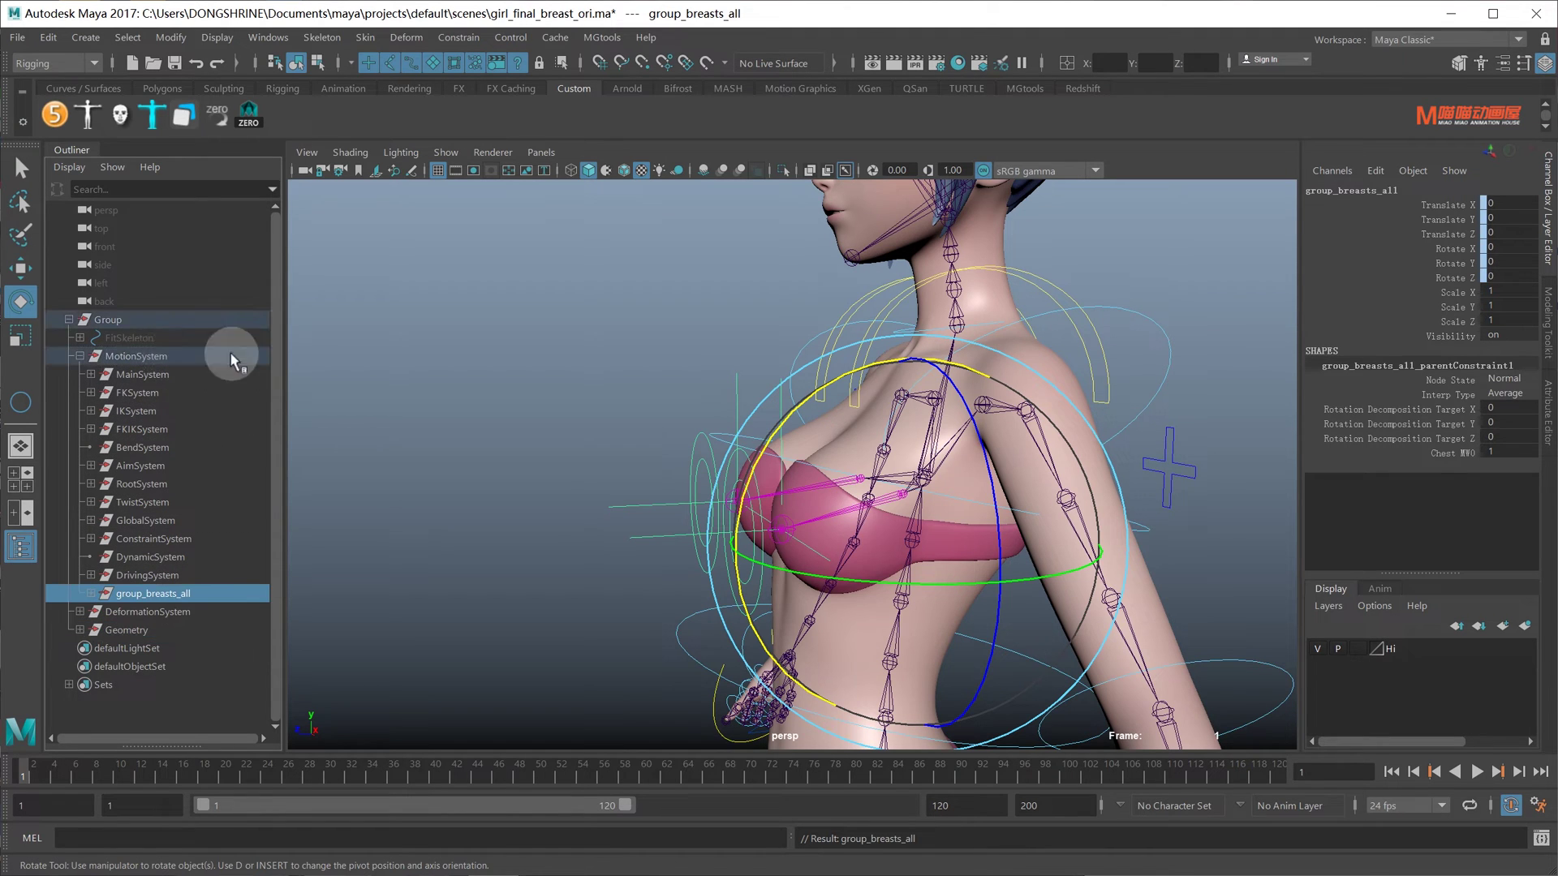
pyautogui.moveTo(636, 446)
pyautogui.keyDown('alt'); pyautogui.mouseDown(button='right')
pyautogui.moveTo(644, 400)
pyautogui.moveTo(787, 452)
pyautogui.mouseUp(button='right'); pyautogui.keyUp('alt')
pyautogui.keyDown('alt'); pyautogui.moveTo(787, 452); pyautogui.dragTo(617, 455); pyautogui.keyUp('alt')
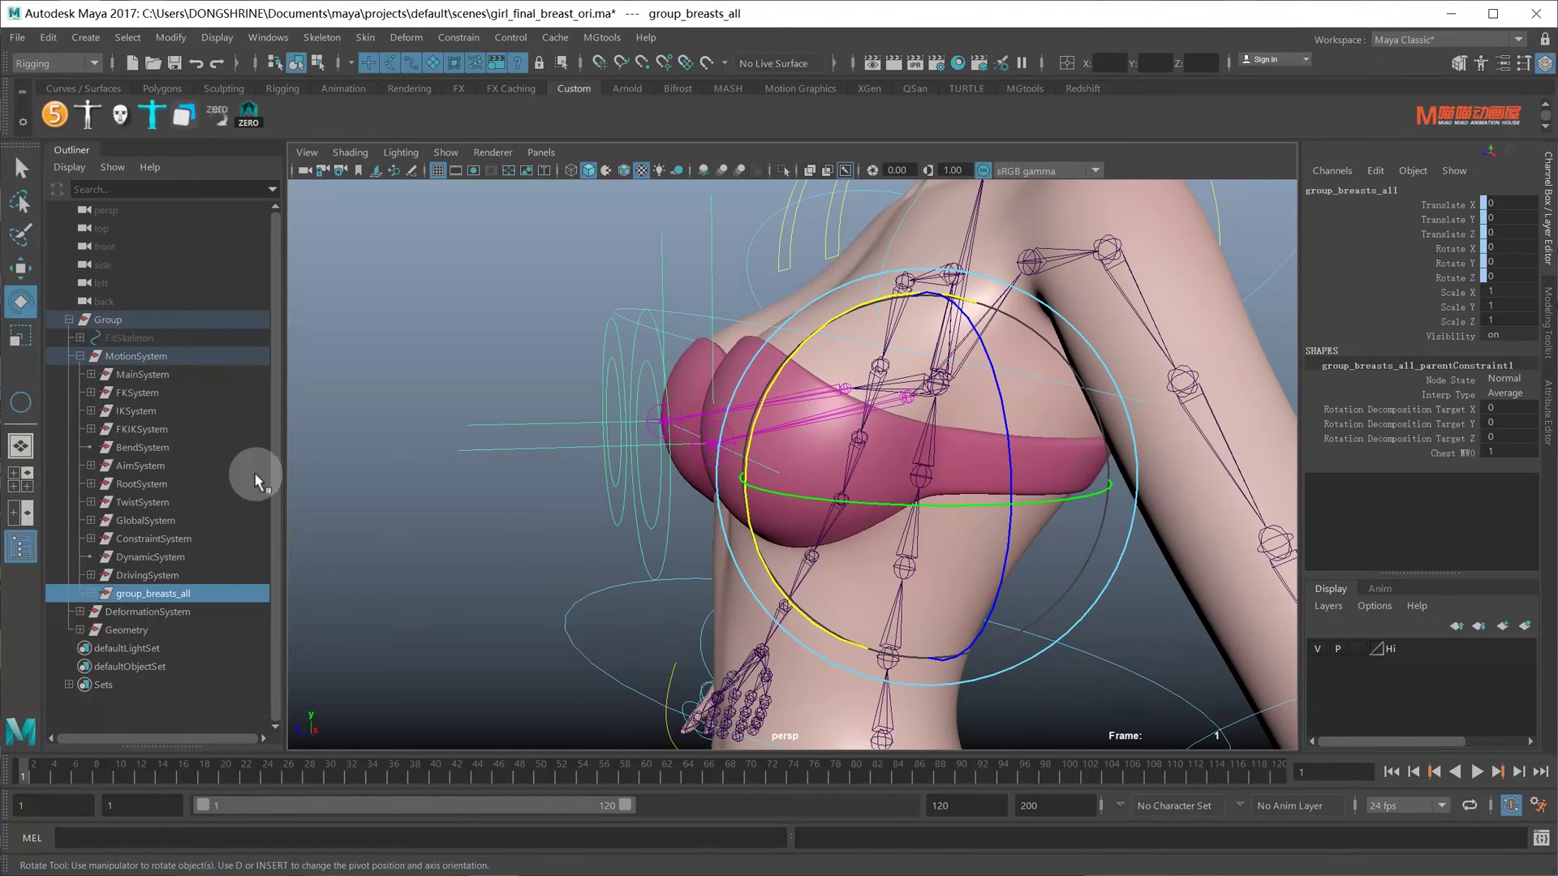
# - Select joint_R and joint_L and expand their chains under Chest_M in the Outliner
pyautogui.click(91, 594)
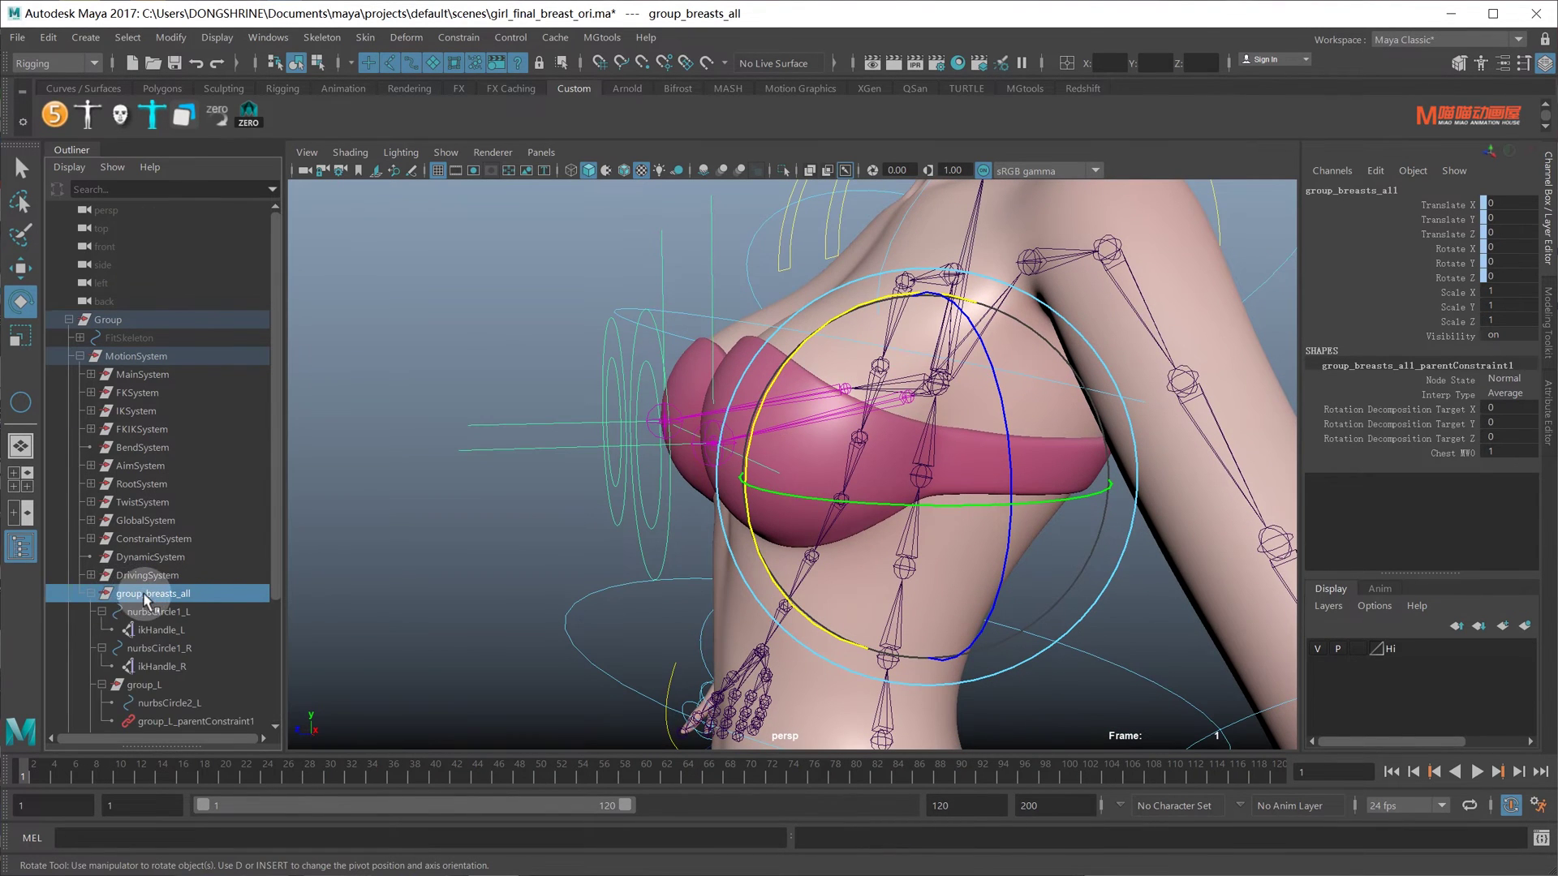
pyautogui.click(304, 548)
pyautogui.press('q')
pyautogui.click(907, 397)
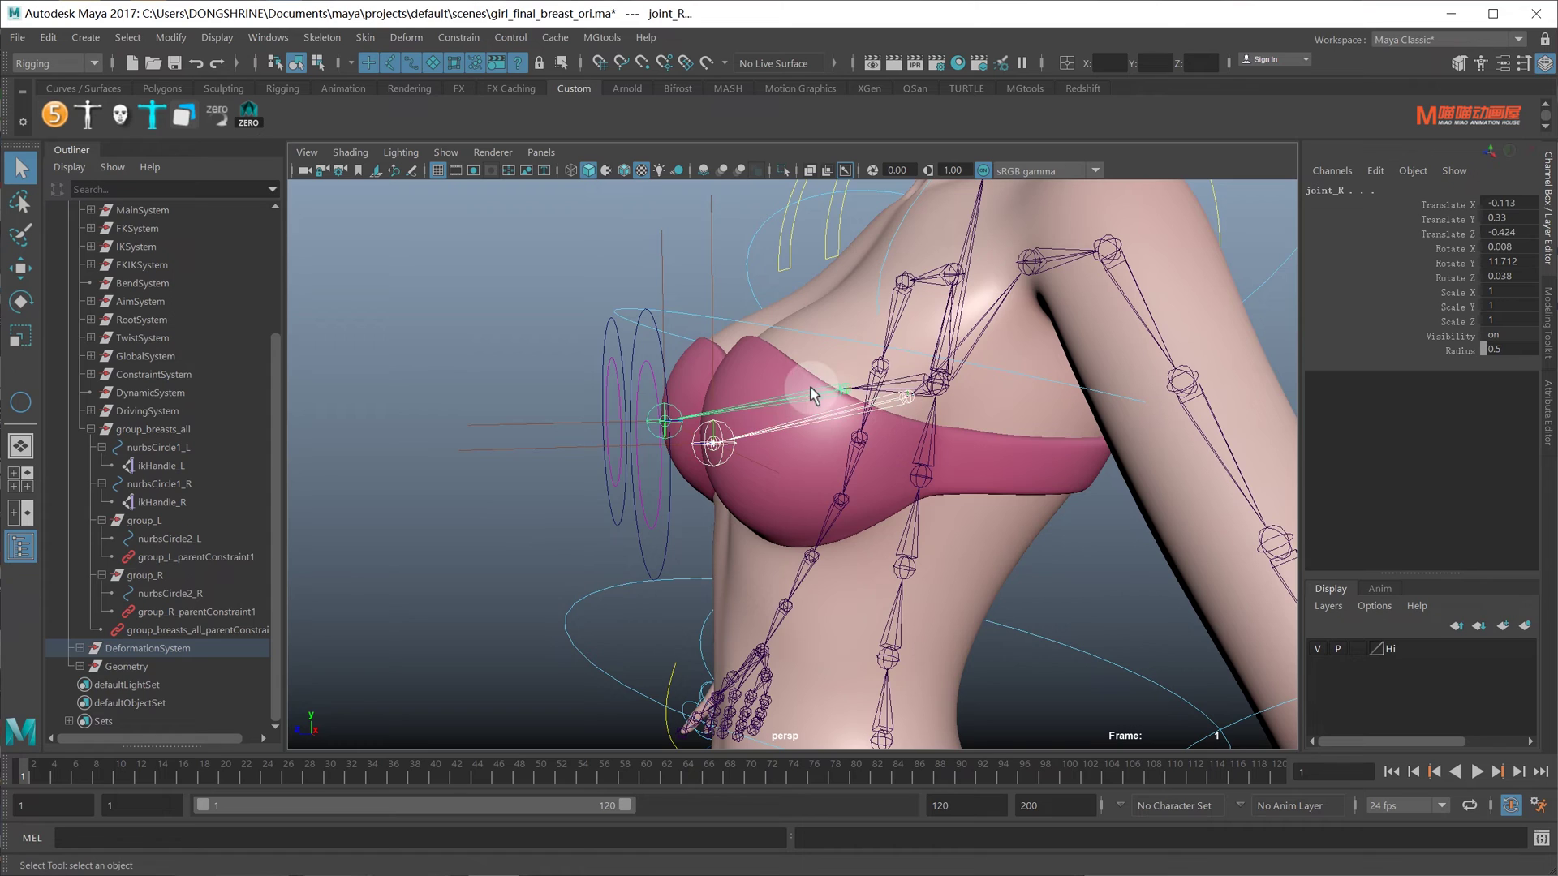
pyautogui.press('f')
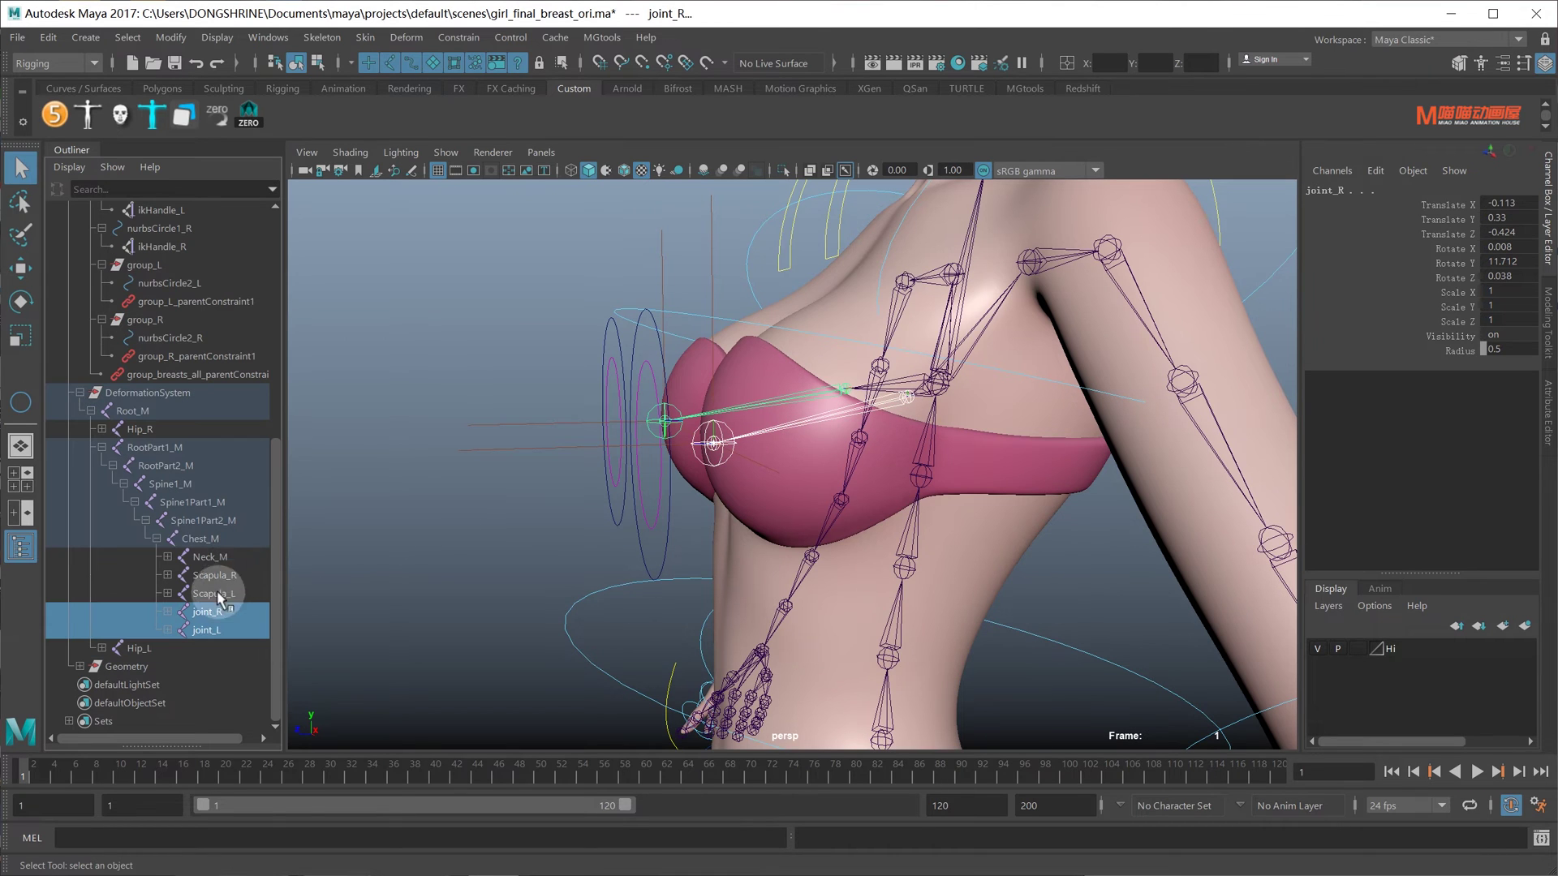
pyautogui.click(167, 613)
pyautogui.click(167, 705)
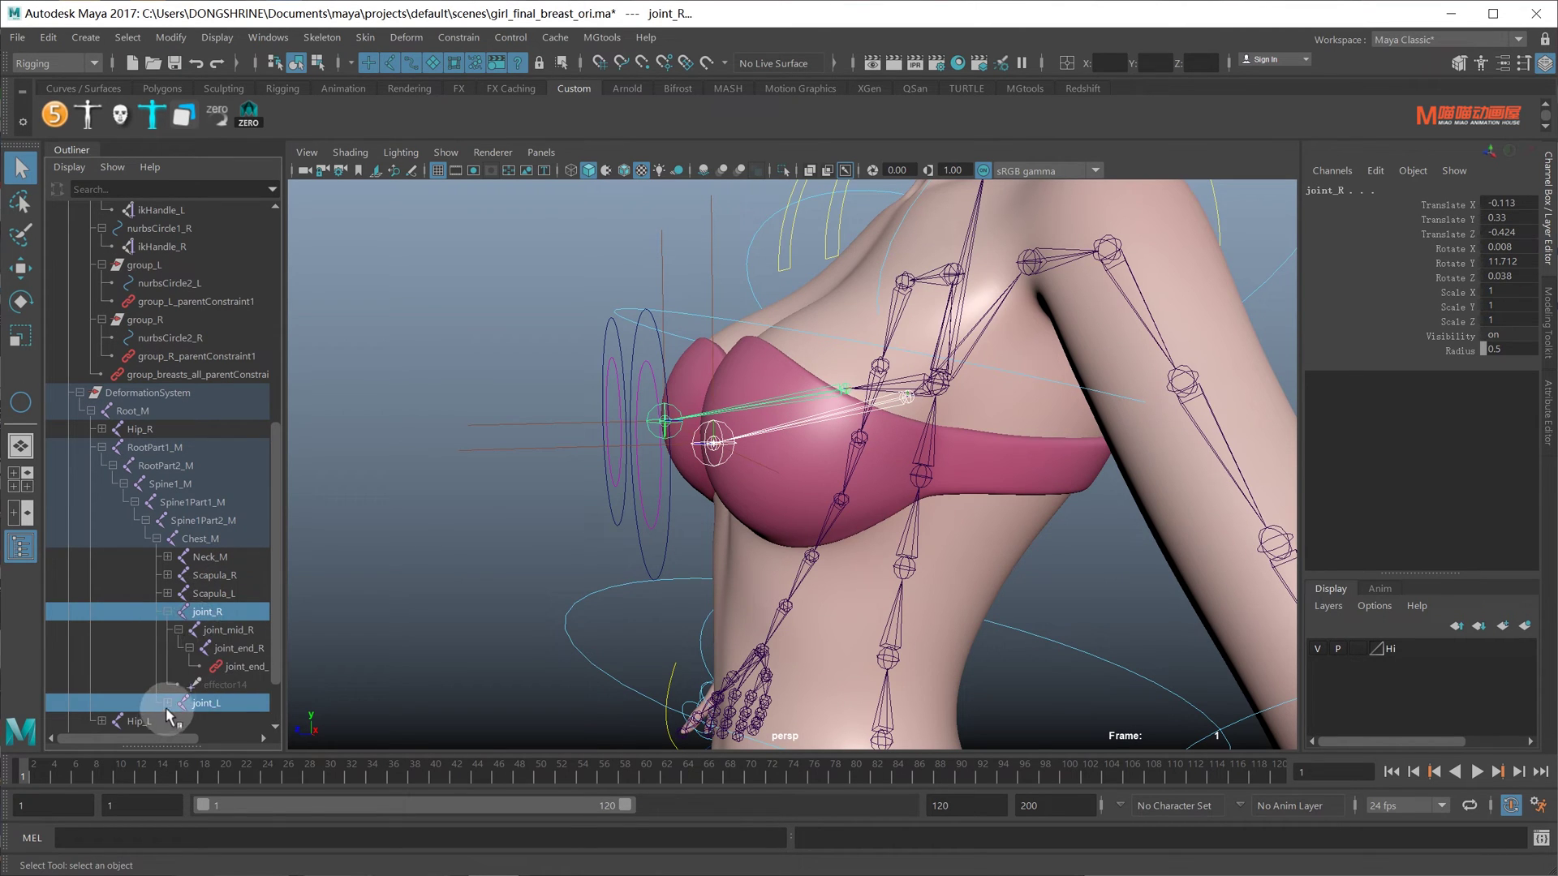
pyautogui.click(167, 705)
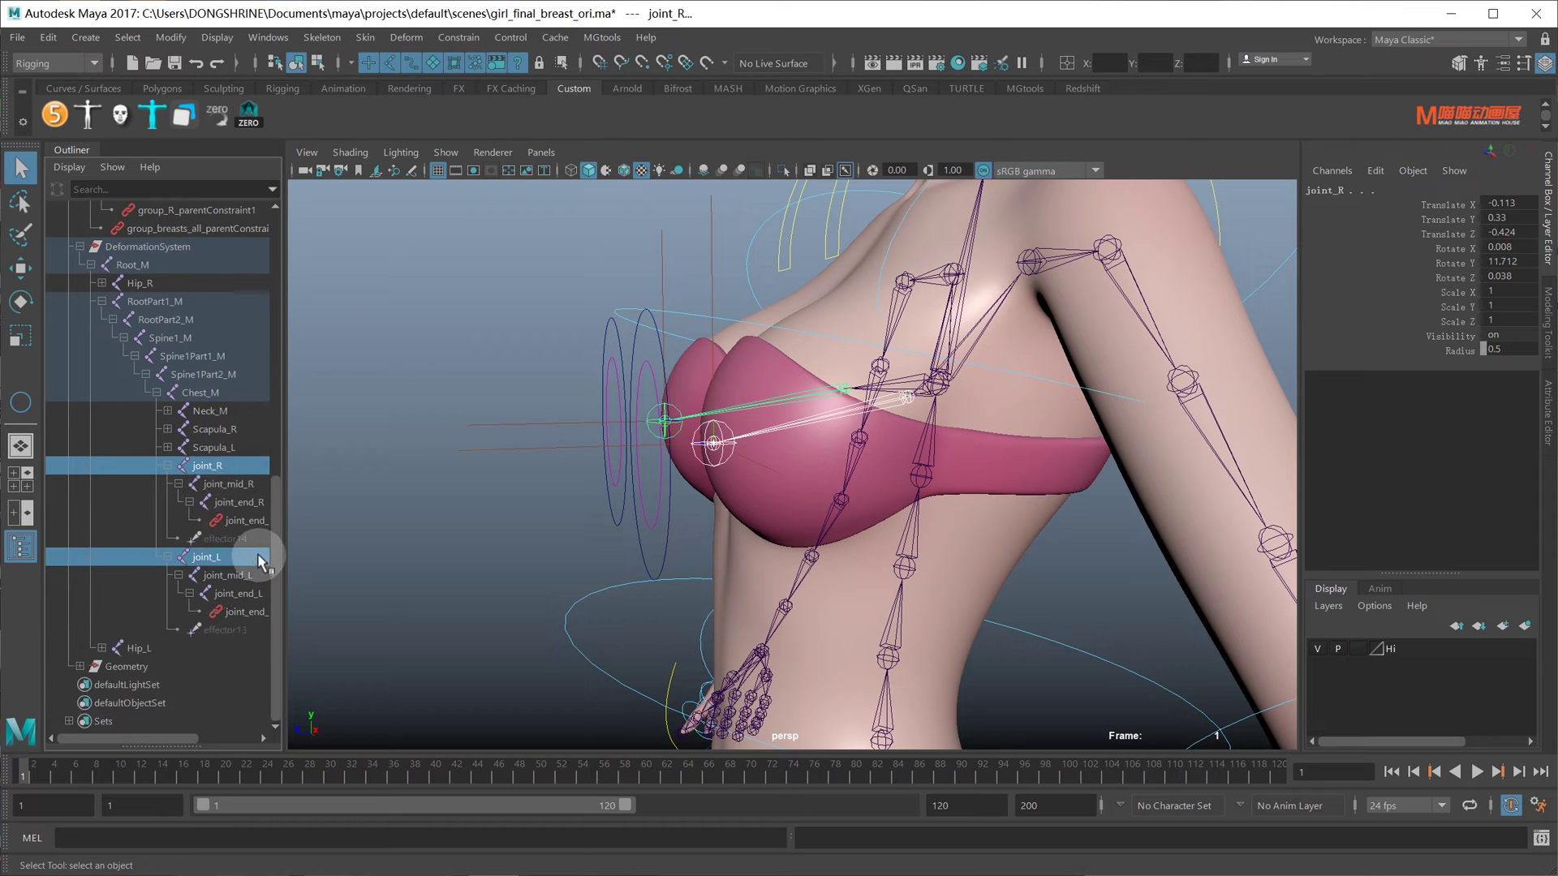
pyautogui.moveTo(796, 446)
pyautogui.keyDown('alt'); pyautogui.mouseDown()
pyautogui.moveTo(807, 487)
pyautogui.moveTo(851, 470)
pyautogui.mouseUp(); pyautogui.keyUp('alt')
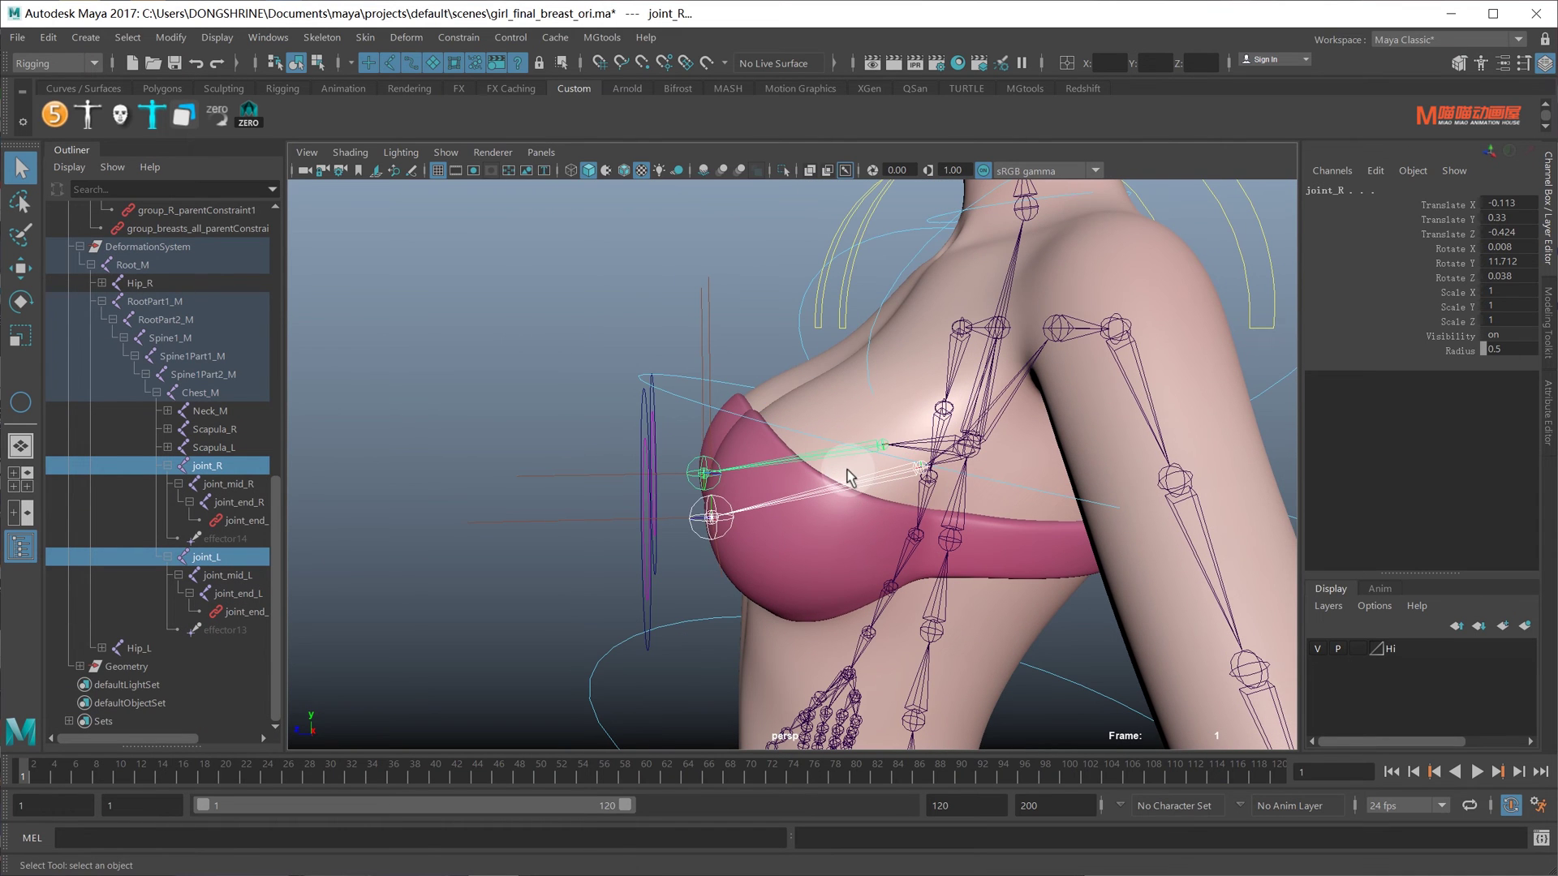
# - Select joint_R, joint_end_R, joint_L, joint_end_L, plus the Body and Bra meshes
pyautogui.click(881, 444)
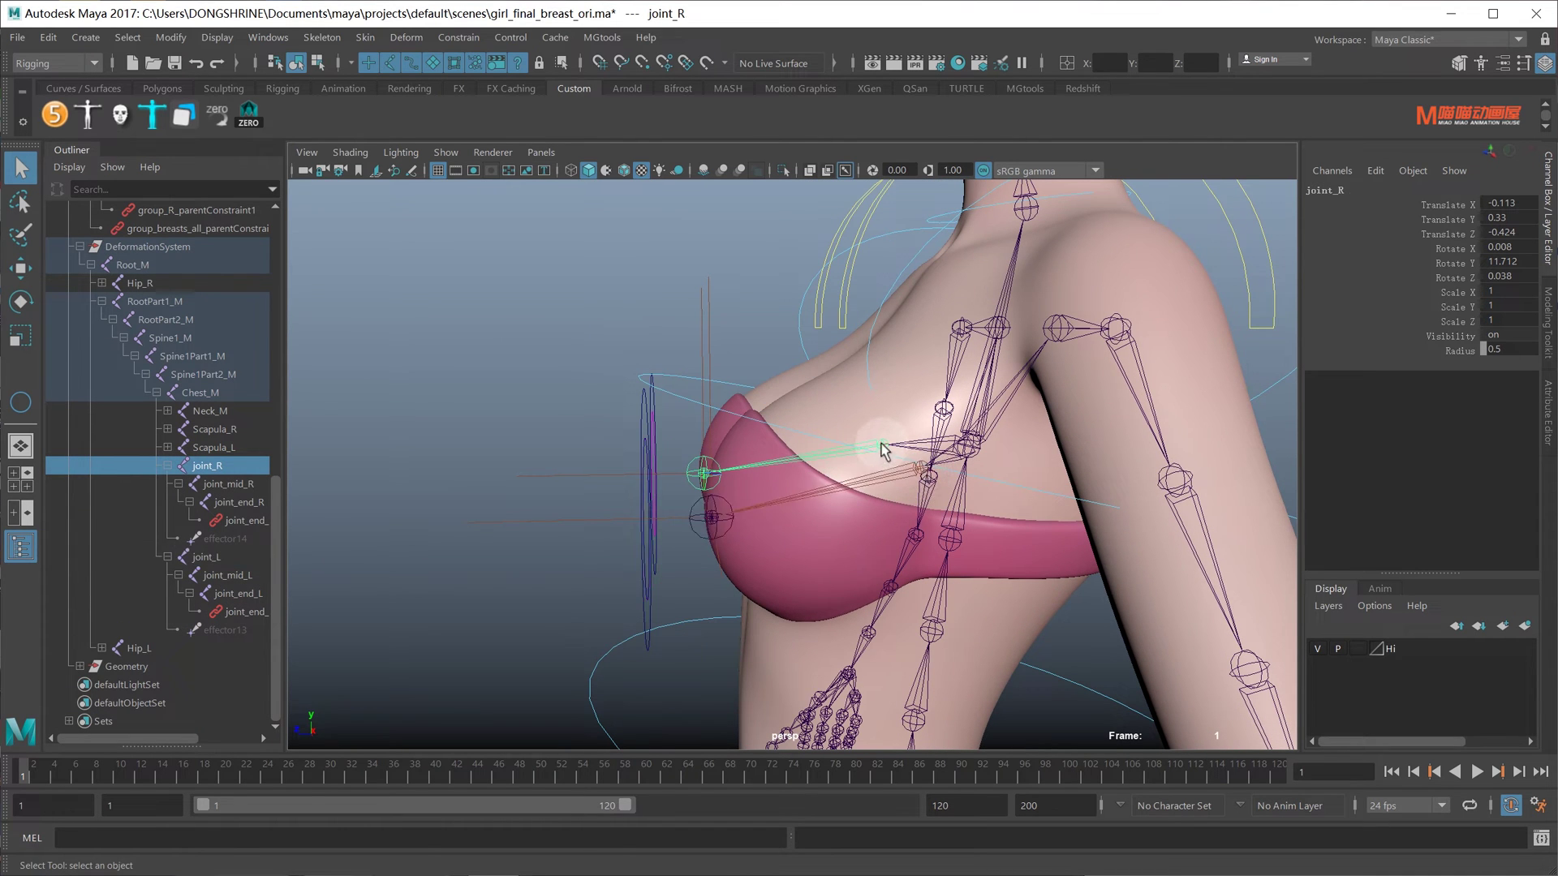
pyautogui.keyDown('shift'); pyautogui.click(696, 465); pyautogui.keyUp('shift')
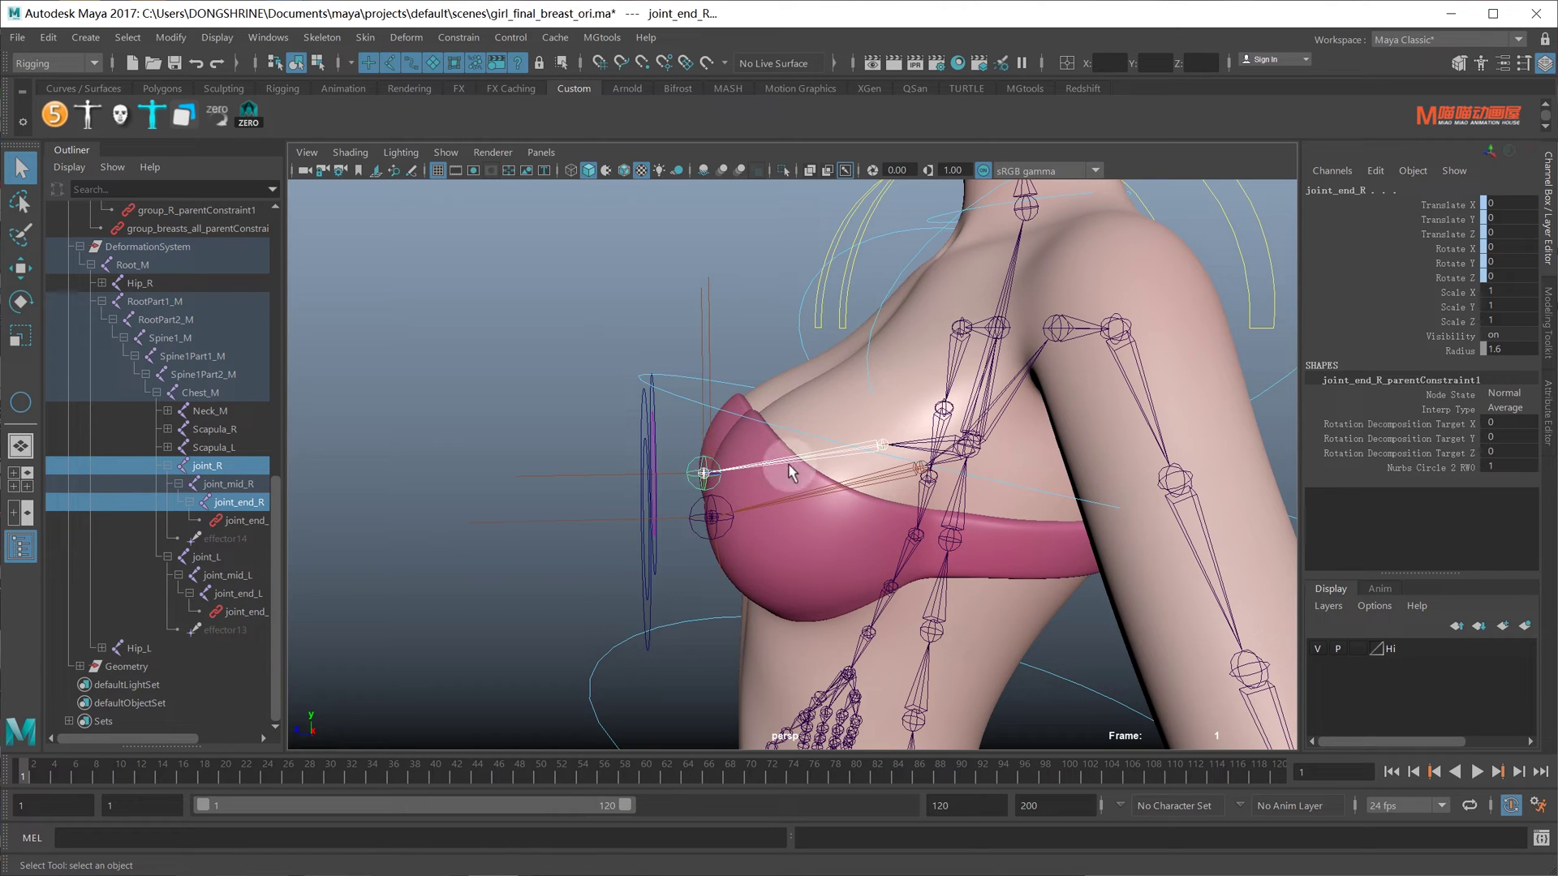
pyautogui.keyDown('shift'); pyautogui.click(915, 476); pyautogui.keyUp('shift')
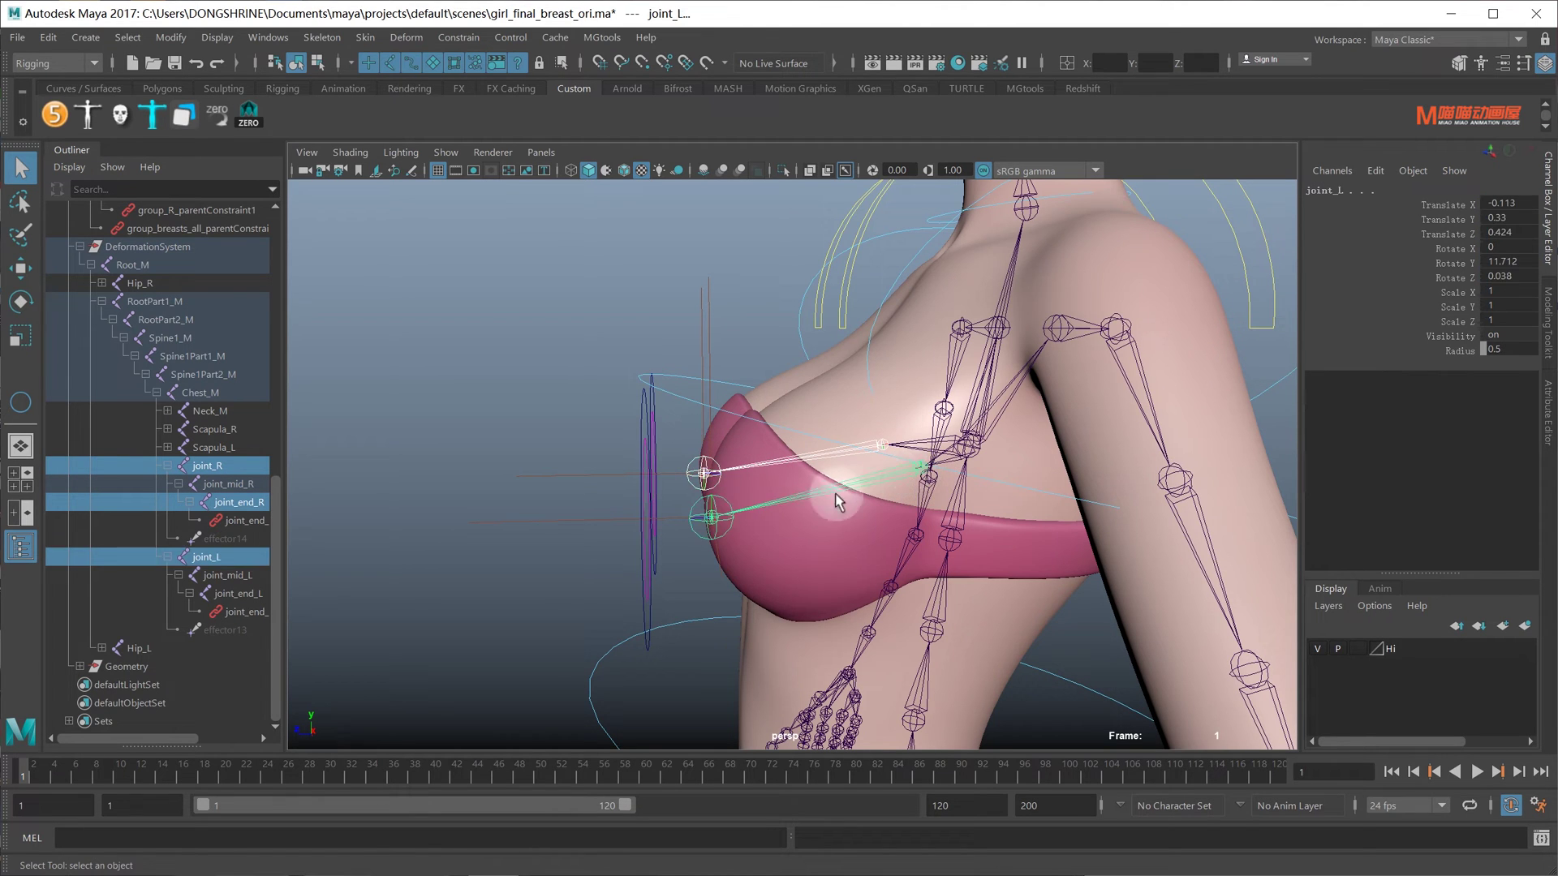
pyautogui.keyDown('shift'); pyautogui.click(713, 527); pyautogui.keyUp('shift')
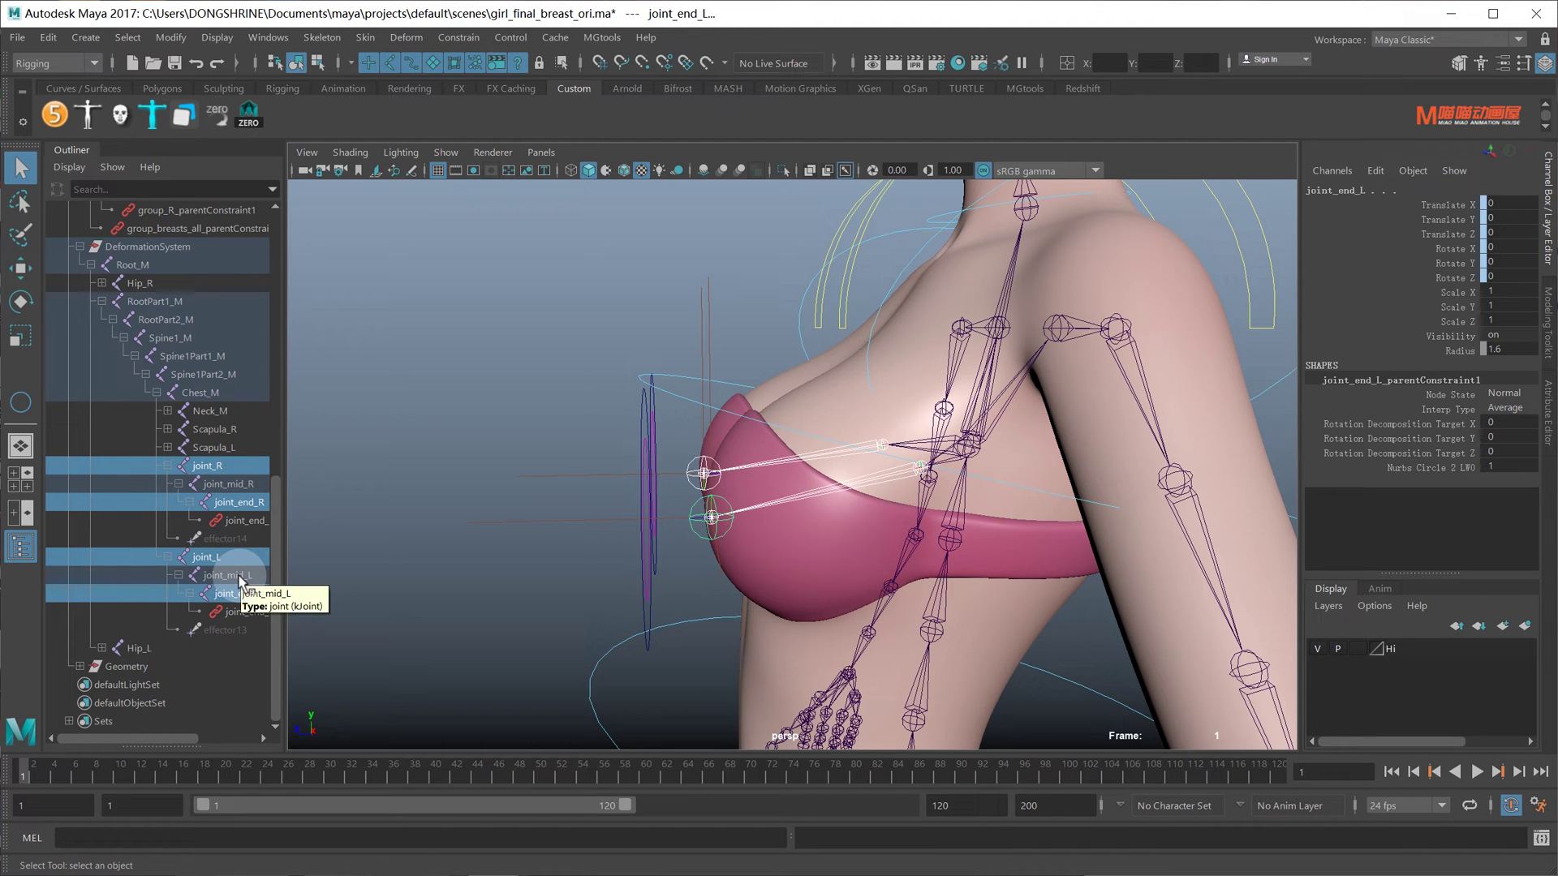
pyautogui.click(1039, 446)
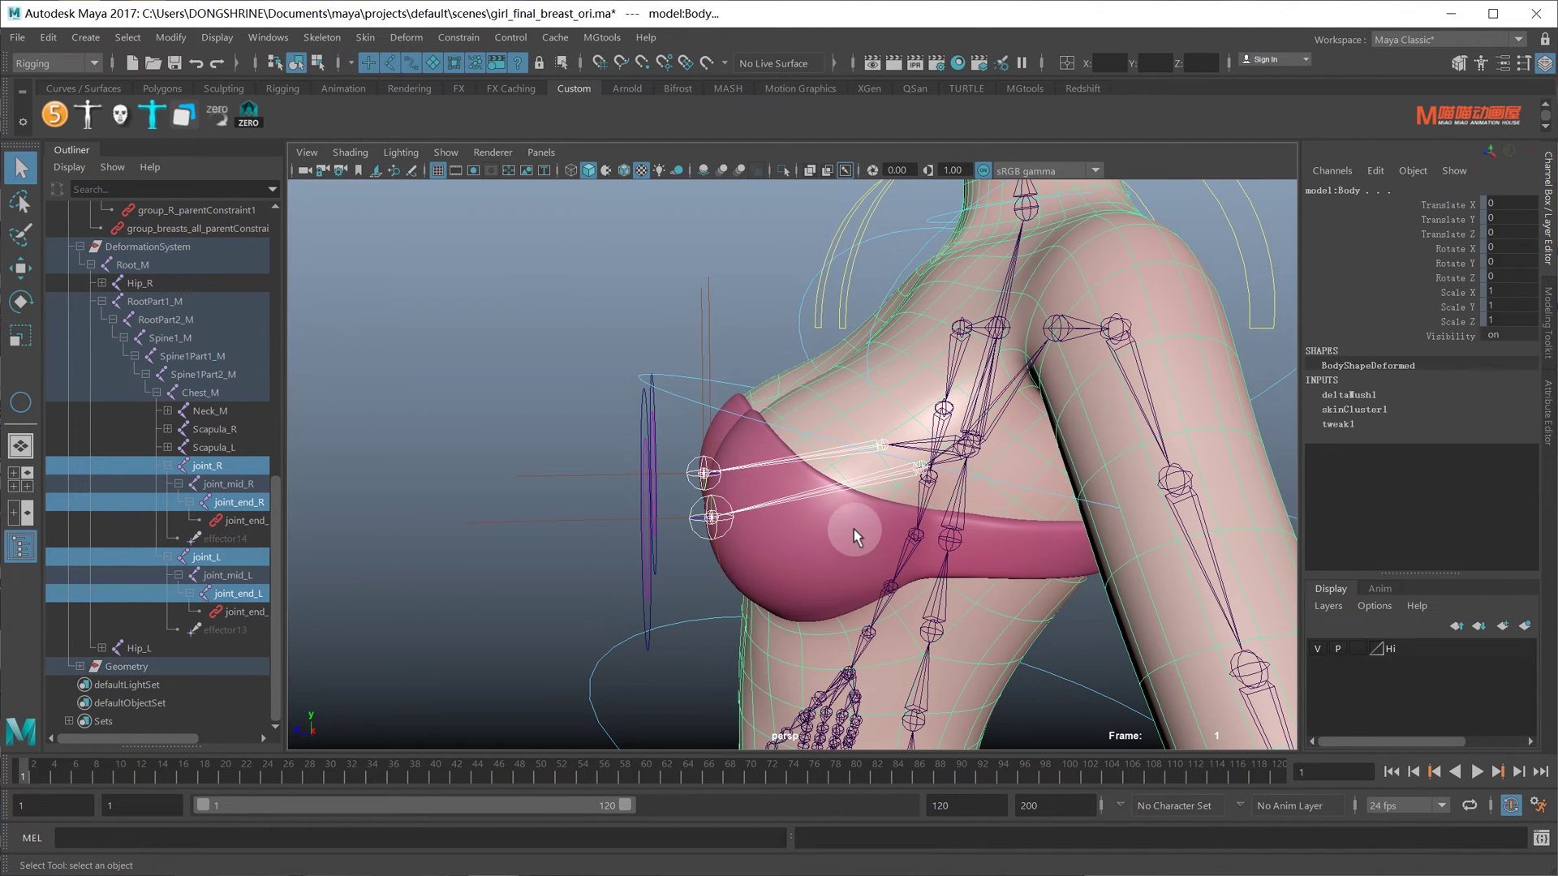
pyautogui.keyDown('shift'); pyautogui.click(845, 529); pyautogui.keyUp('shift')
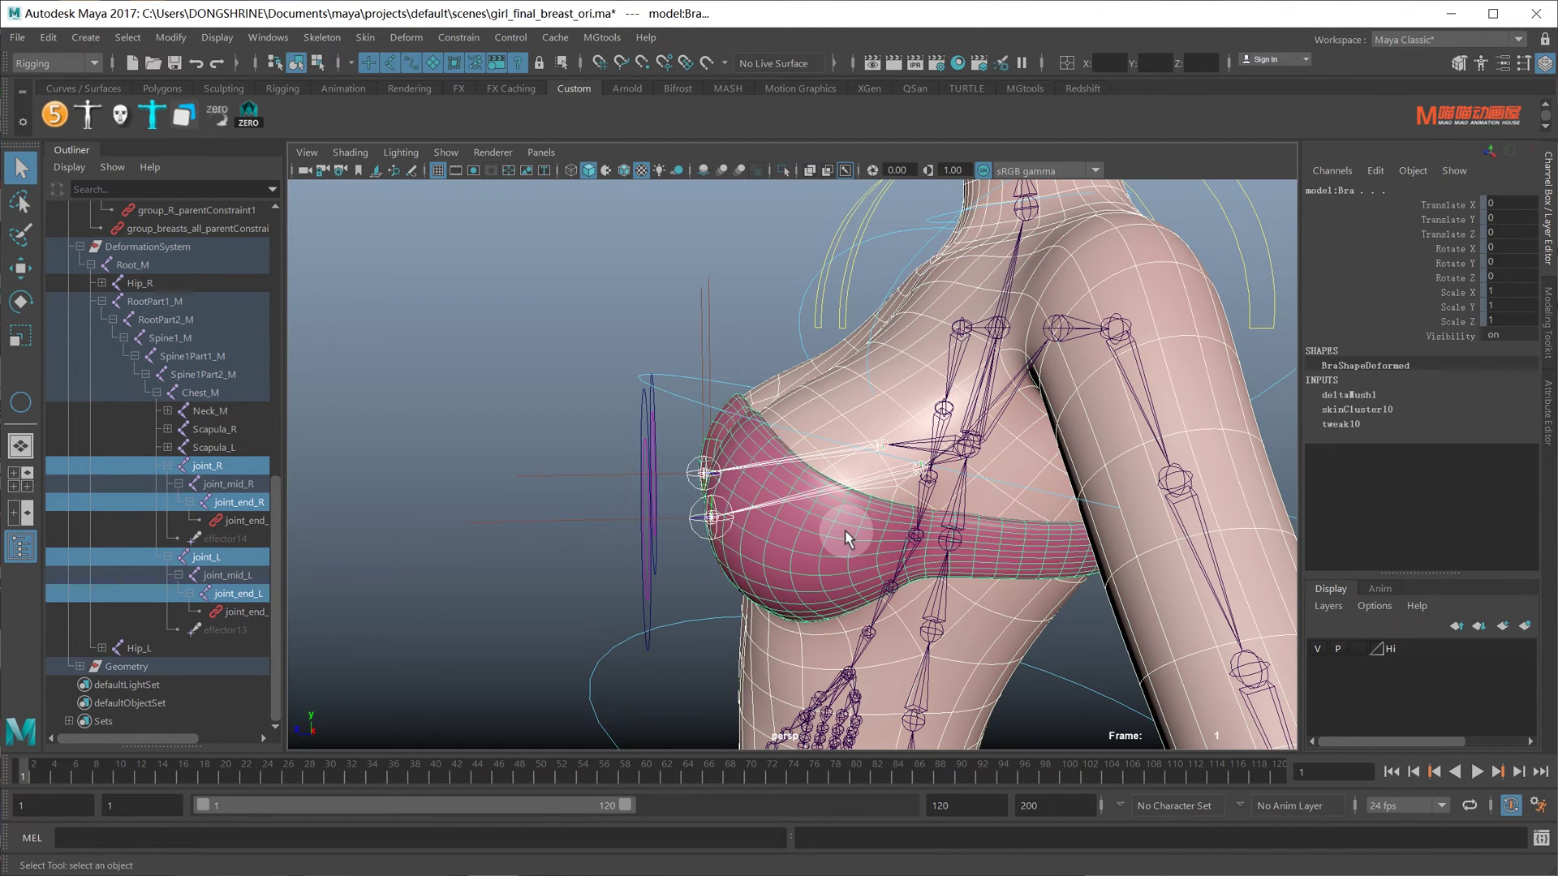
# - Add the four joints as skin influences with reset settings and Use geometry unchecked
pyautogui.click(366, 37)
pyautogui.moveTo(414, 473)
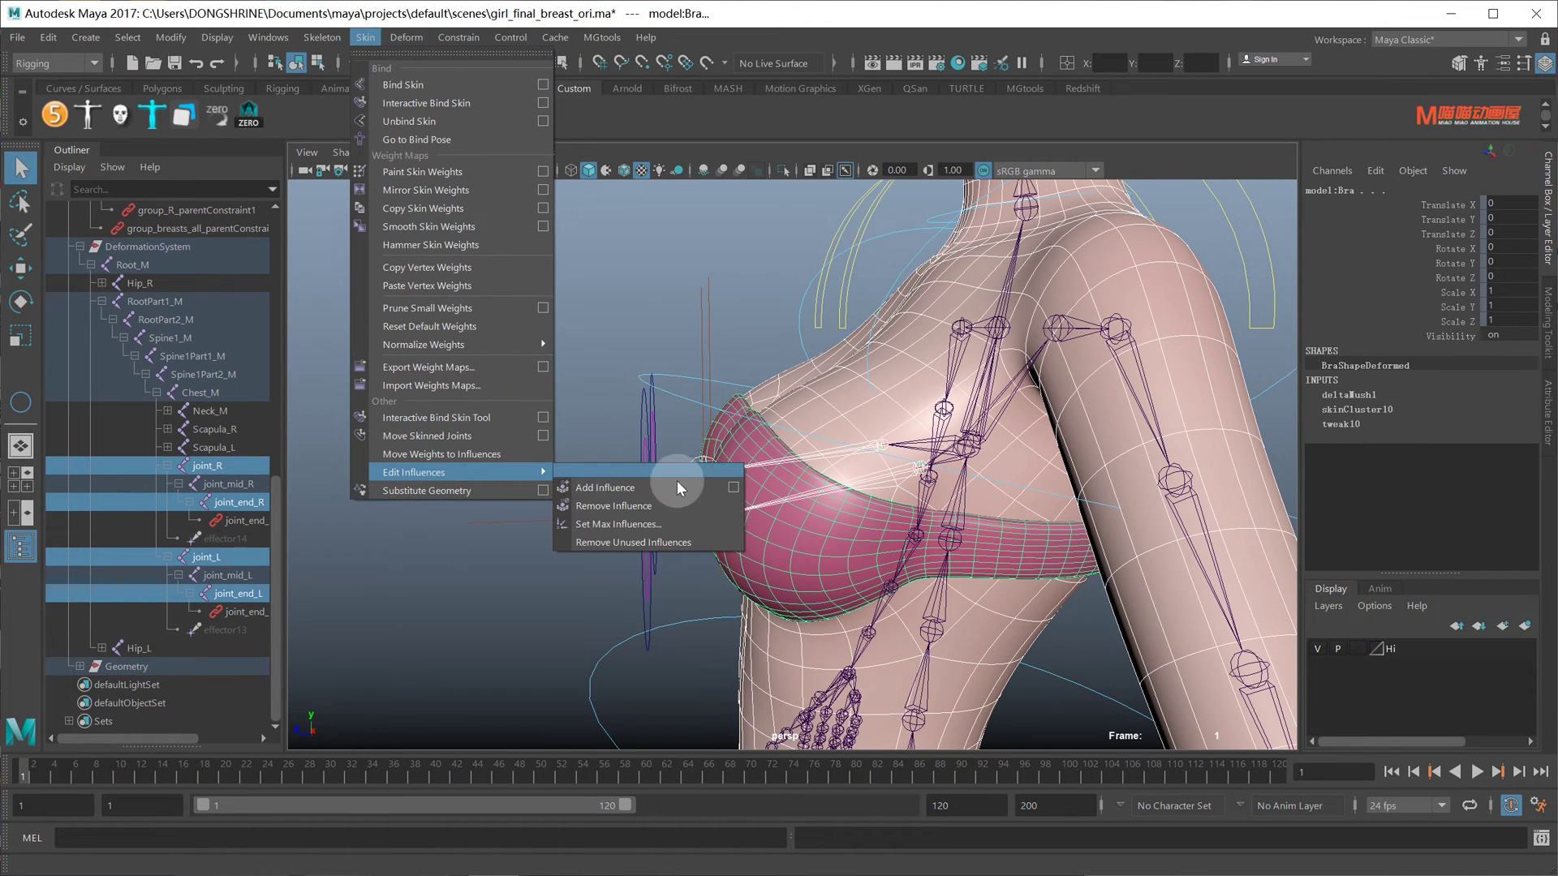
pyautogui.click(742, 493)
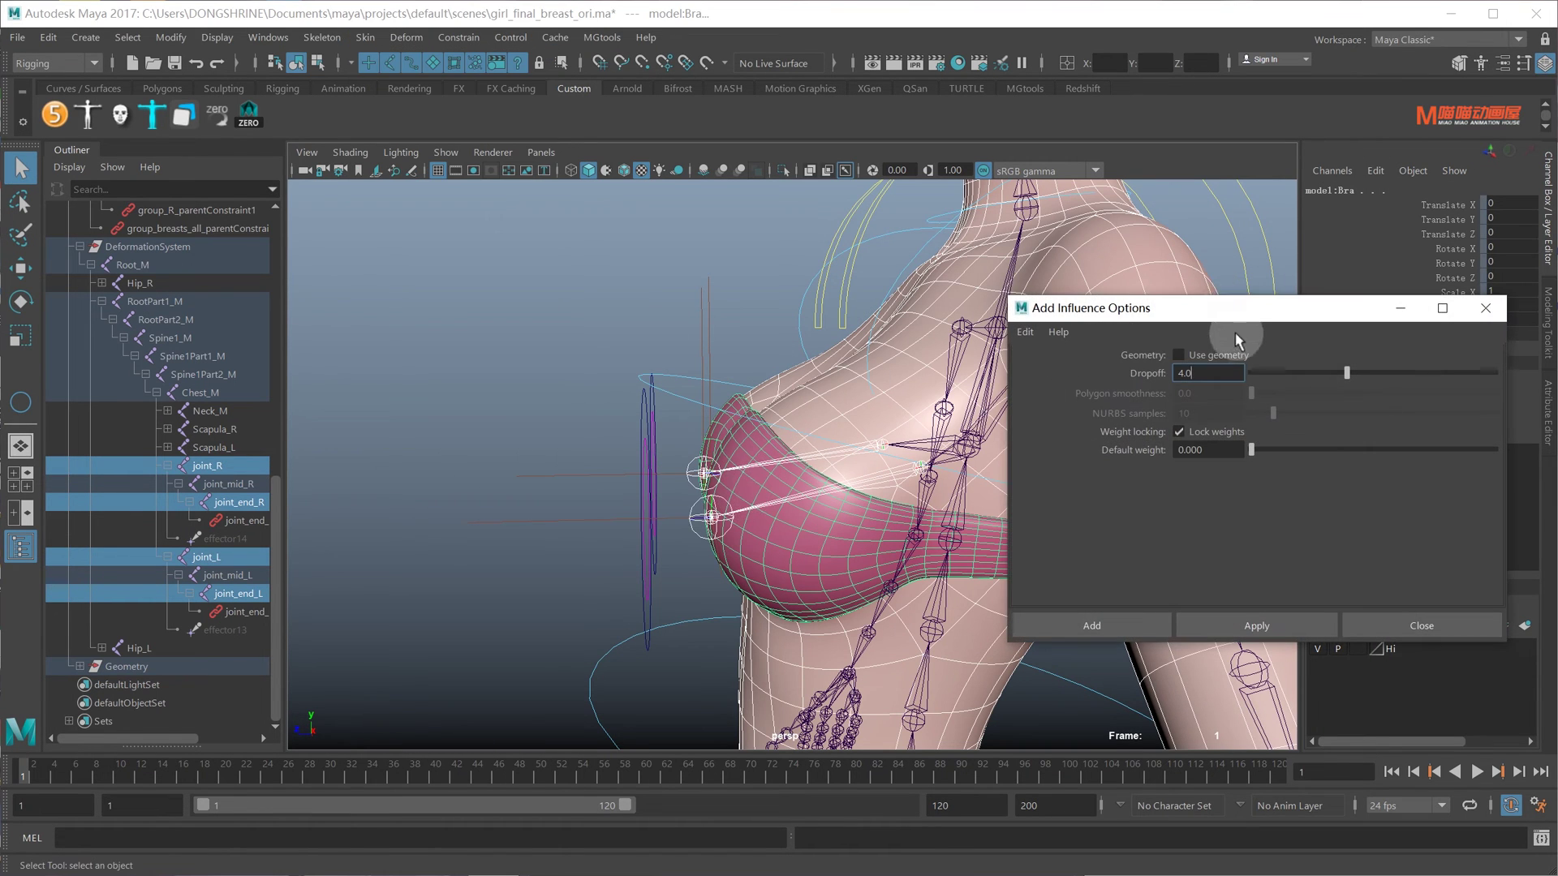
pyautogui.click(1024, 332)
pyautogui.click(1044, 360)
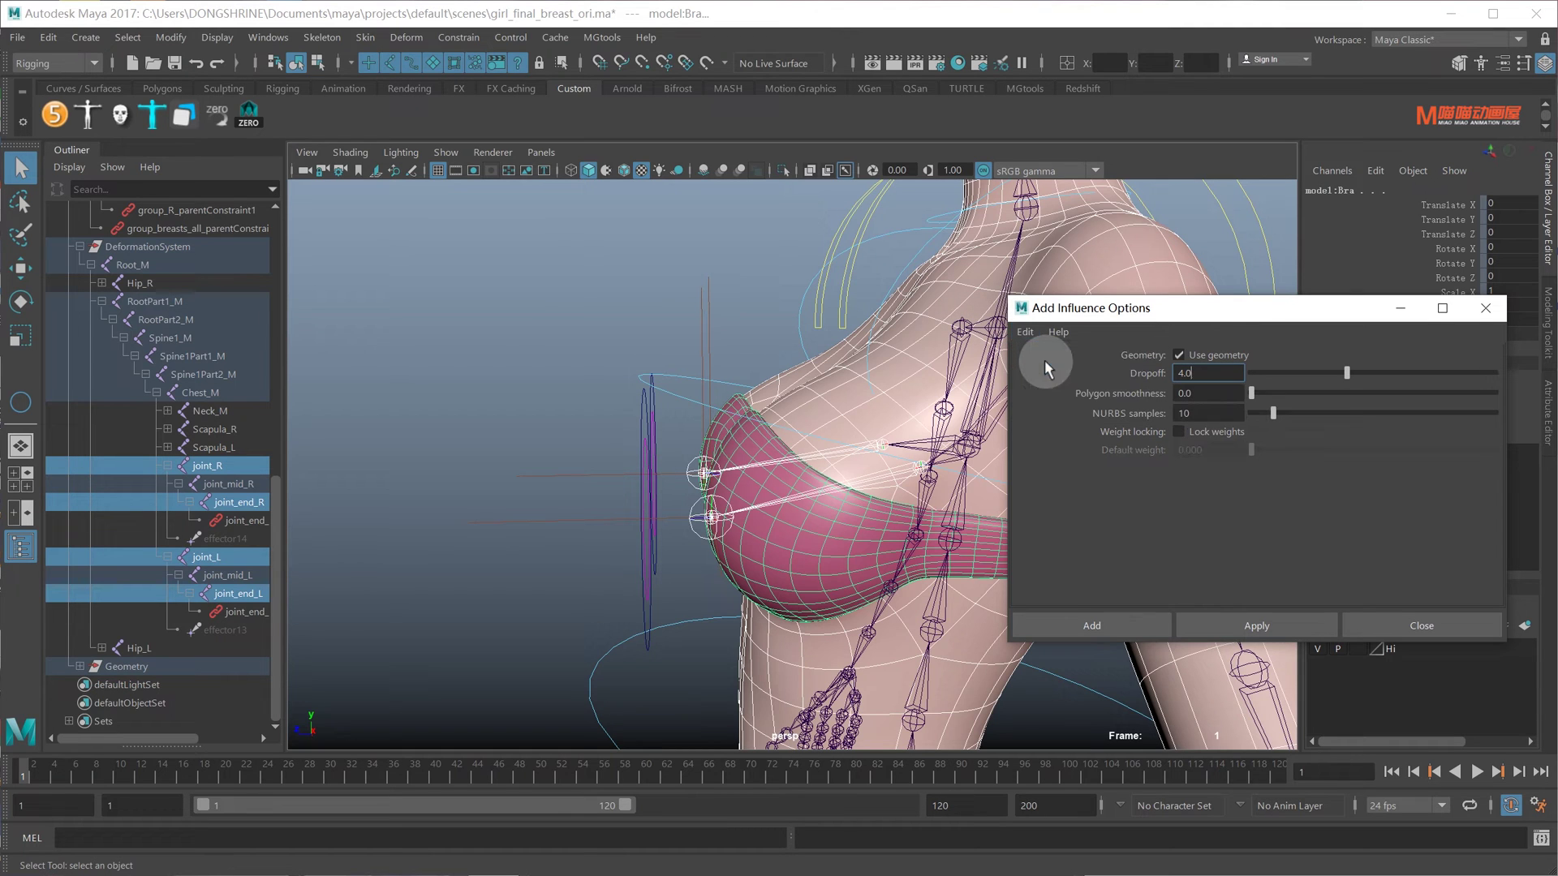
pyautogui.click(1179, 355)
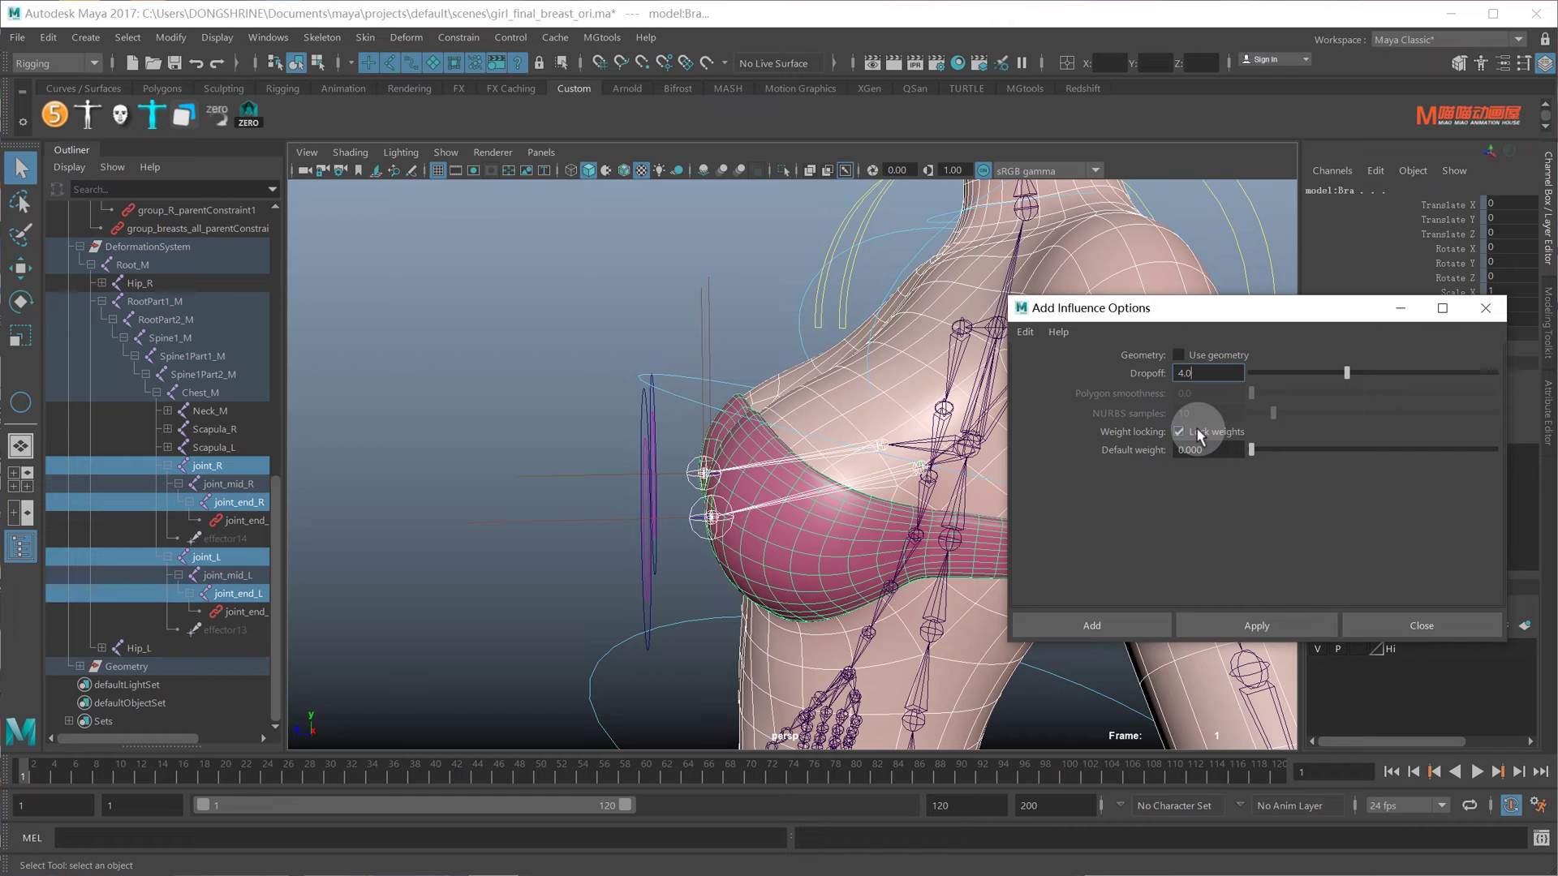
pyautogui.click(1124, 625)
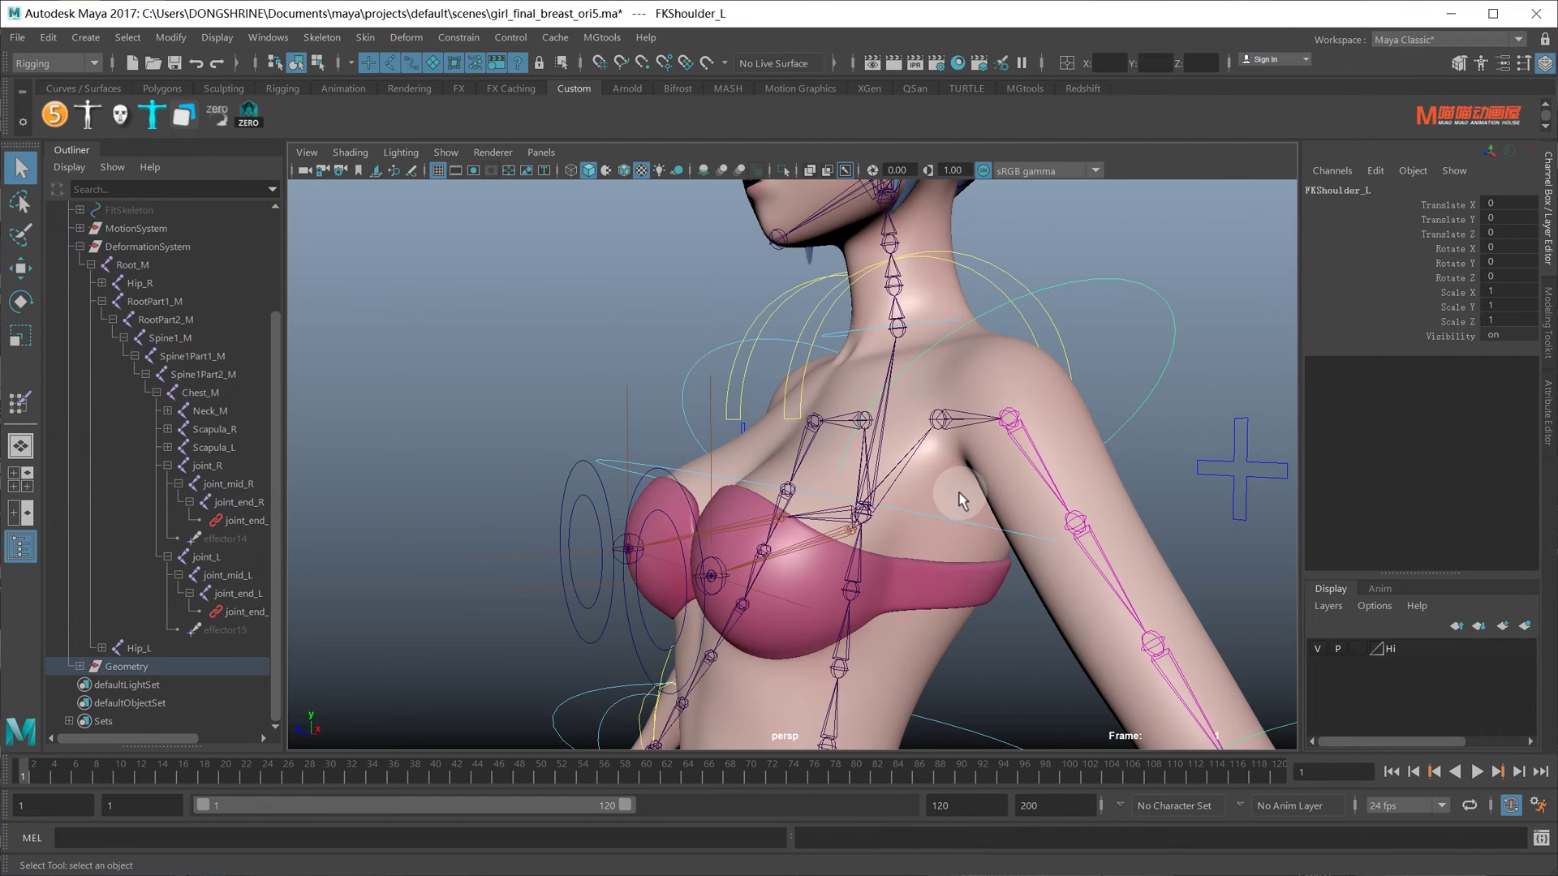
pyautogui.click(873, 531)
# - Isolate the body mesh and paint skin weights for joint_end_L in Replace mode
pyautogui.click(874, 477)
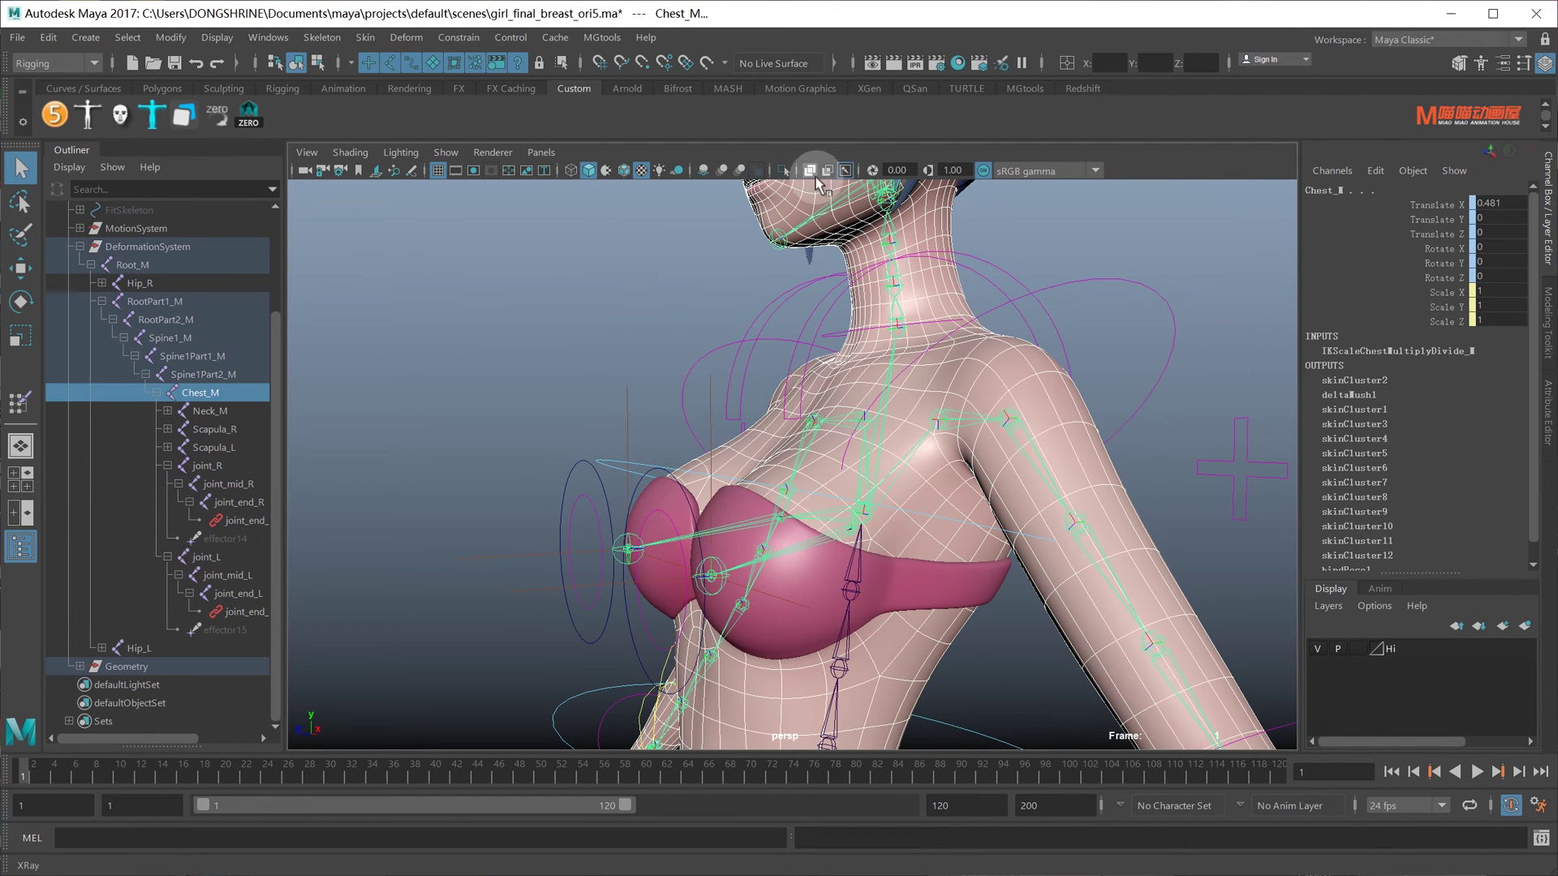
pyautogui.click(785, 179)
pyautogui.click(1201, 430)
pyautogui.click(971, 519)
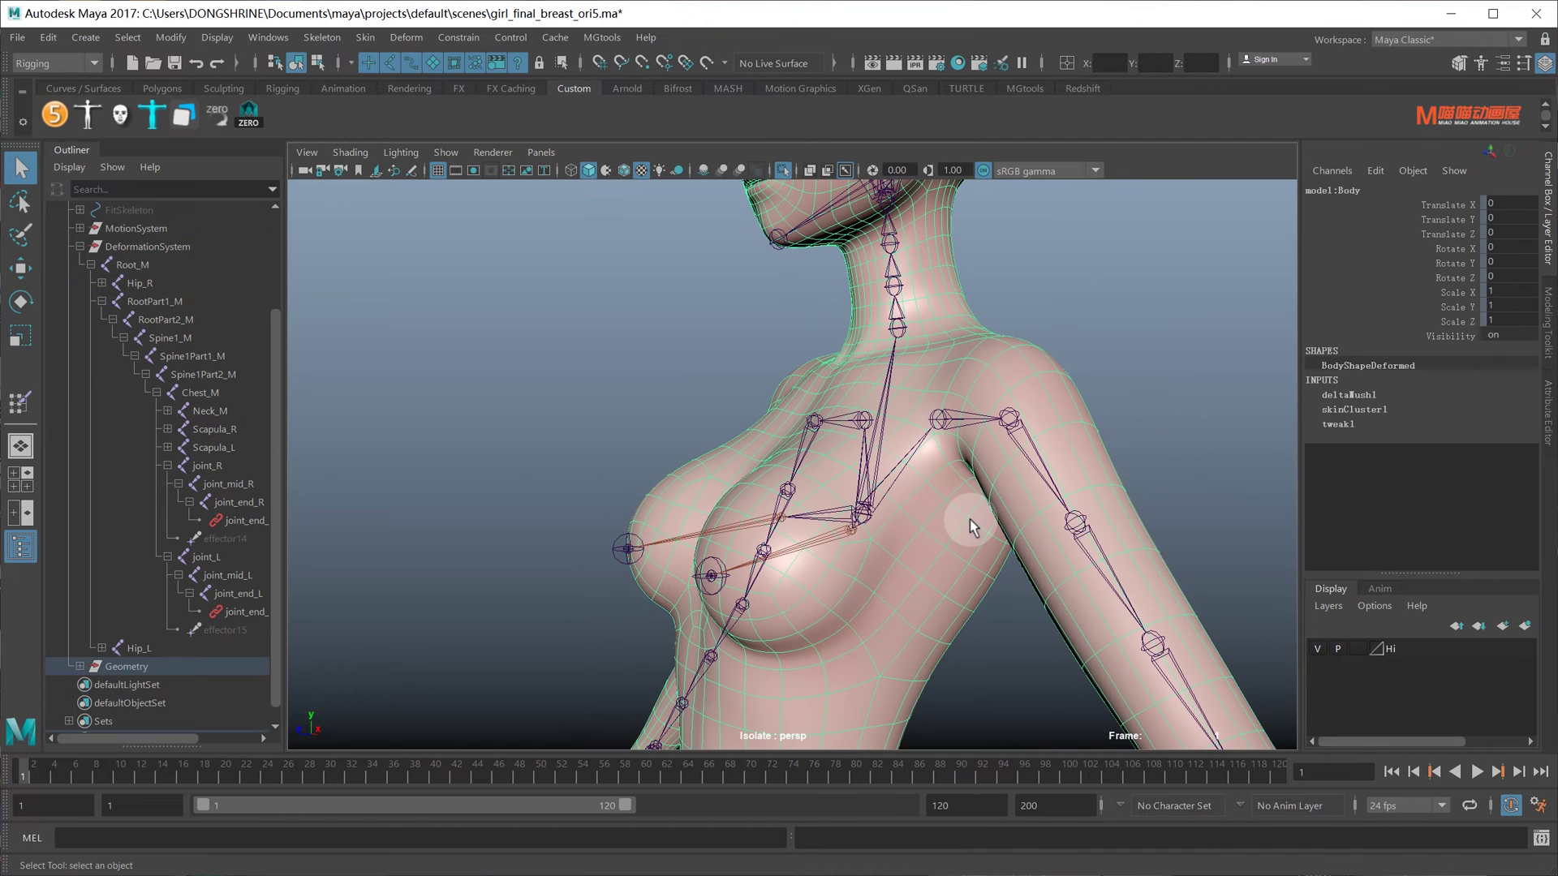
pyautogui.rightClick(971, 519)
pyautogui.click(857, 490)
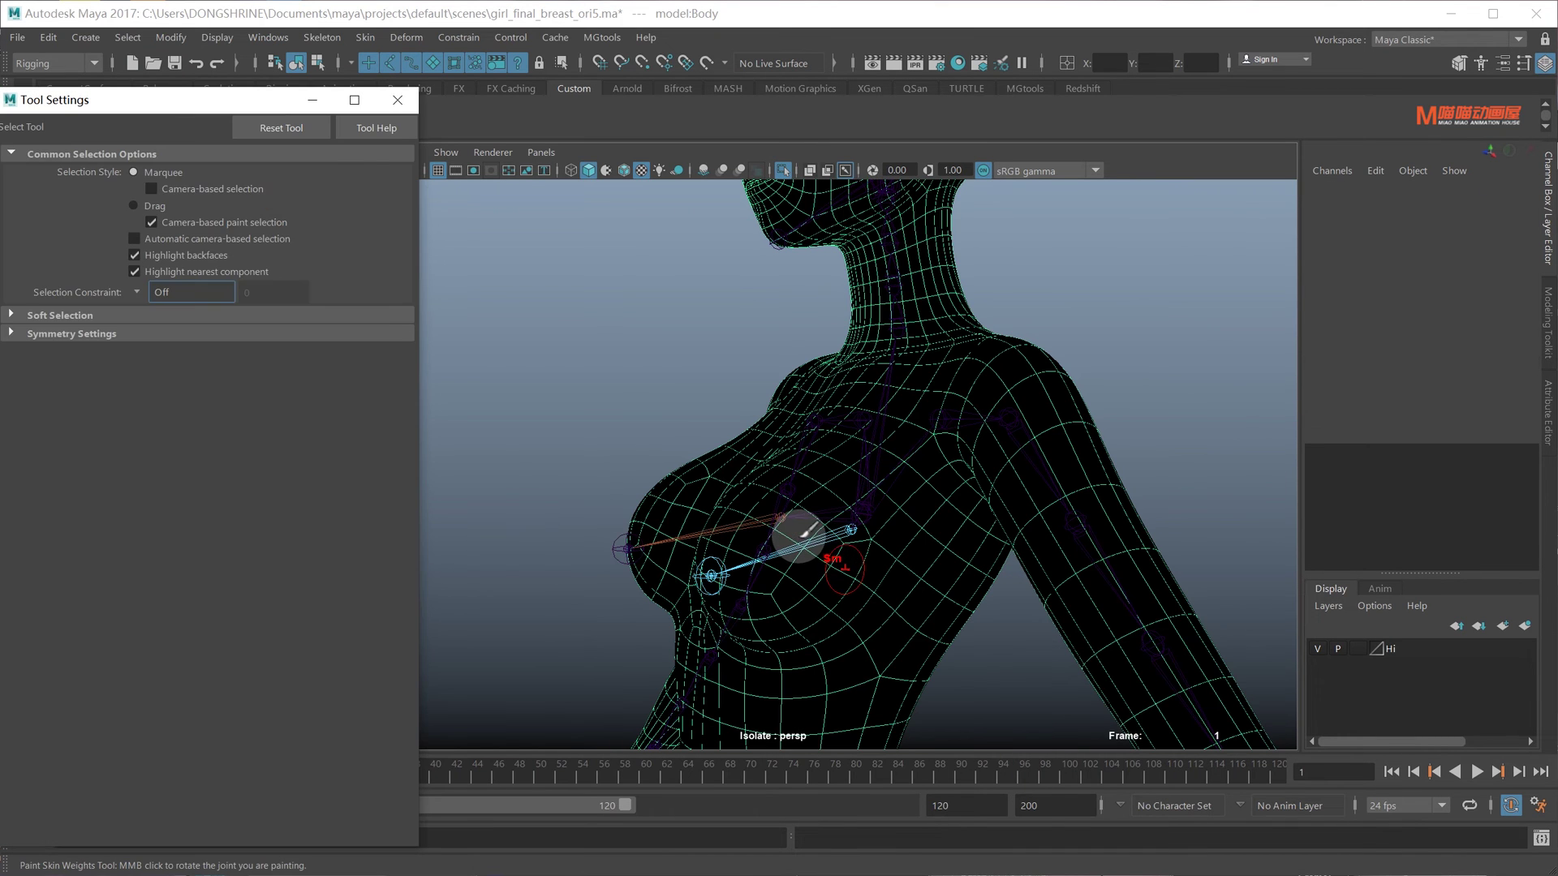
pyautogui.rightClick(803, 542)
pyautogui.click(793, 487)
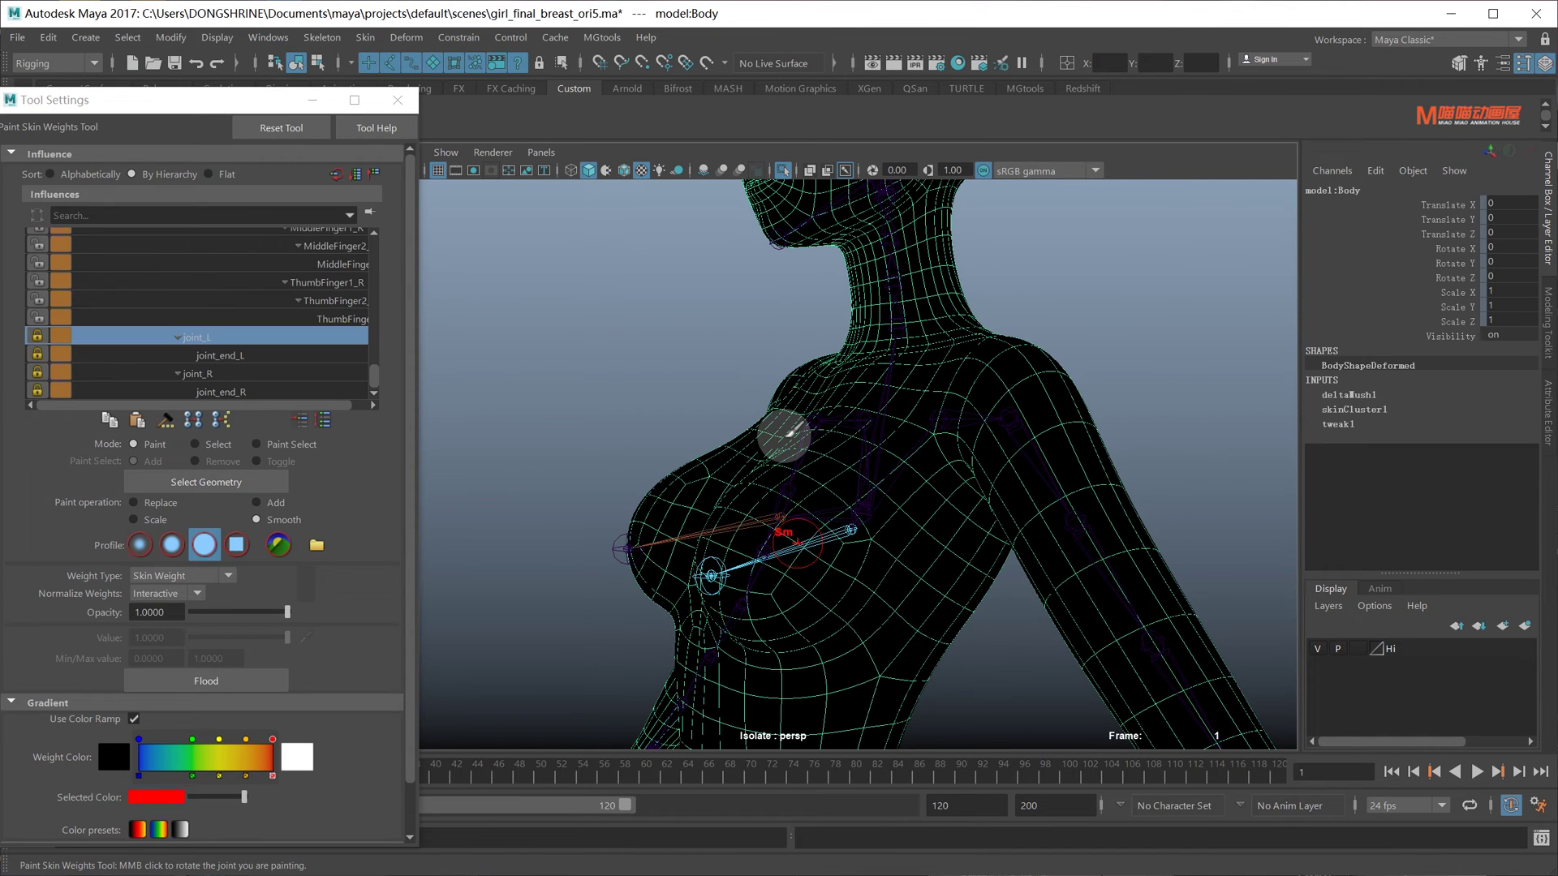
pyautogui.click(250, 356)
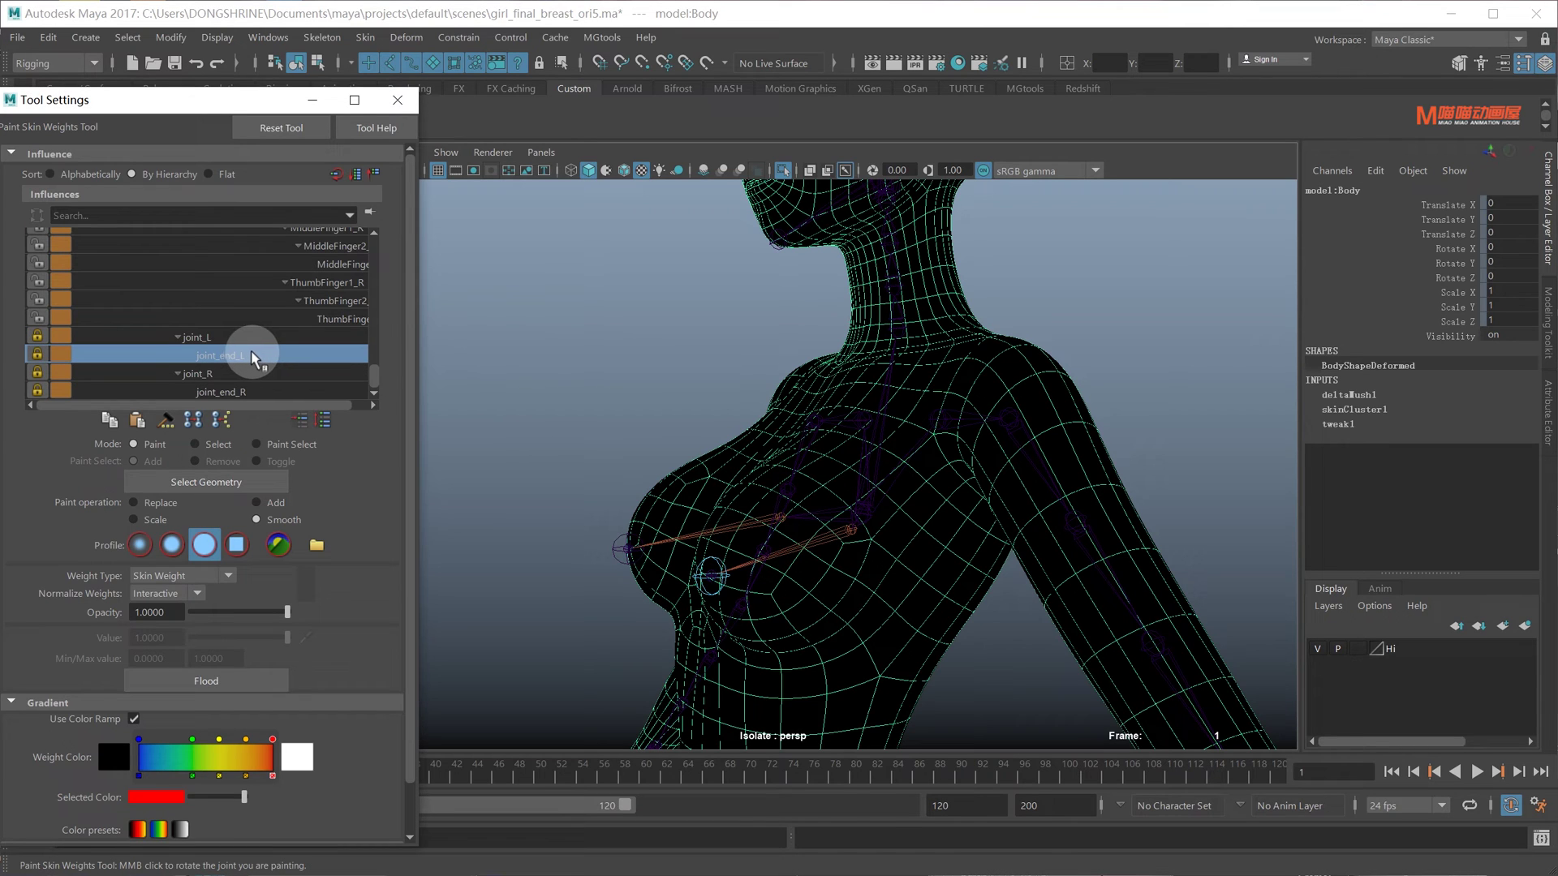
pyautogui.click(156, 503)
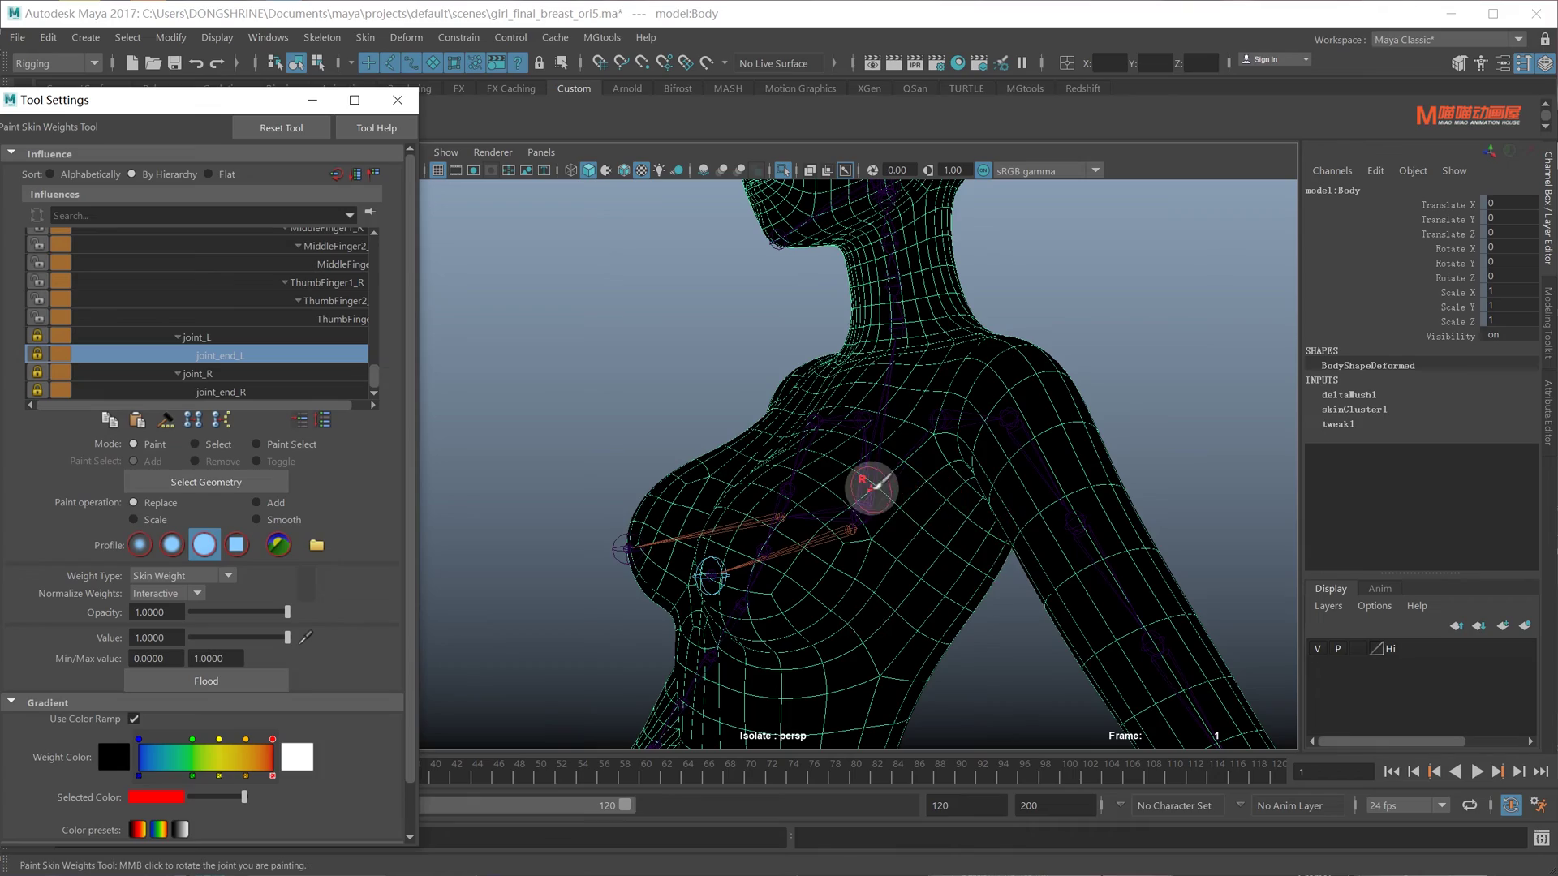
# - Flood-smooth the joint_end_L weights, then select joint_L in the Influences list
pyautogui.keyDown('alt'); pyautogui.moveTo(872, 487); pyautogui.dragTo(887, 515); pyautogui.keyUp('alt')
pyautogui.scroll(3, 897, 508)
pyautogui.moveTo(772, 535)
pyautogui.keyDown('alt'); pyautogui.mouseDown()
pyautogui.moveTo(852, 519)
pyautogui.moveTo(815, 472)
pyautogui.mouseUp(); pyautogui.keyUp('alt')
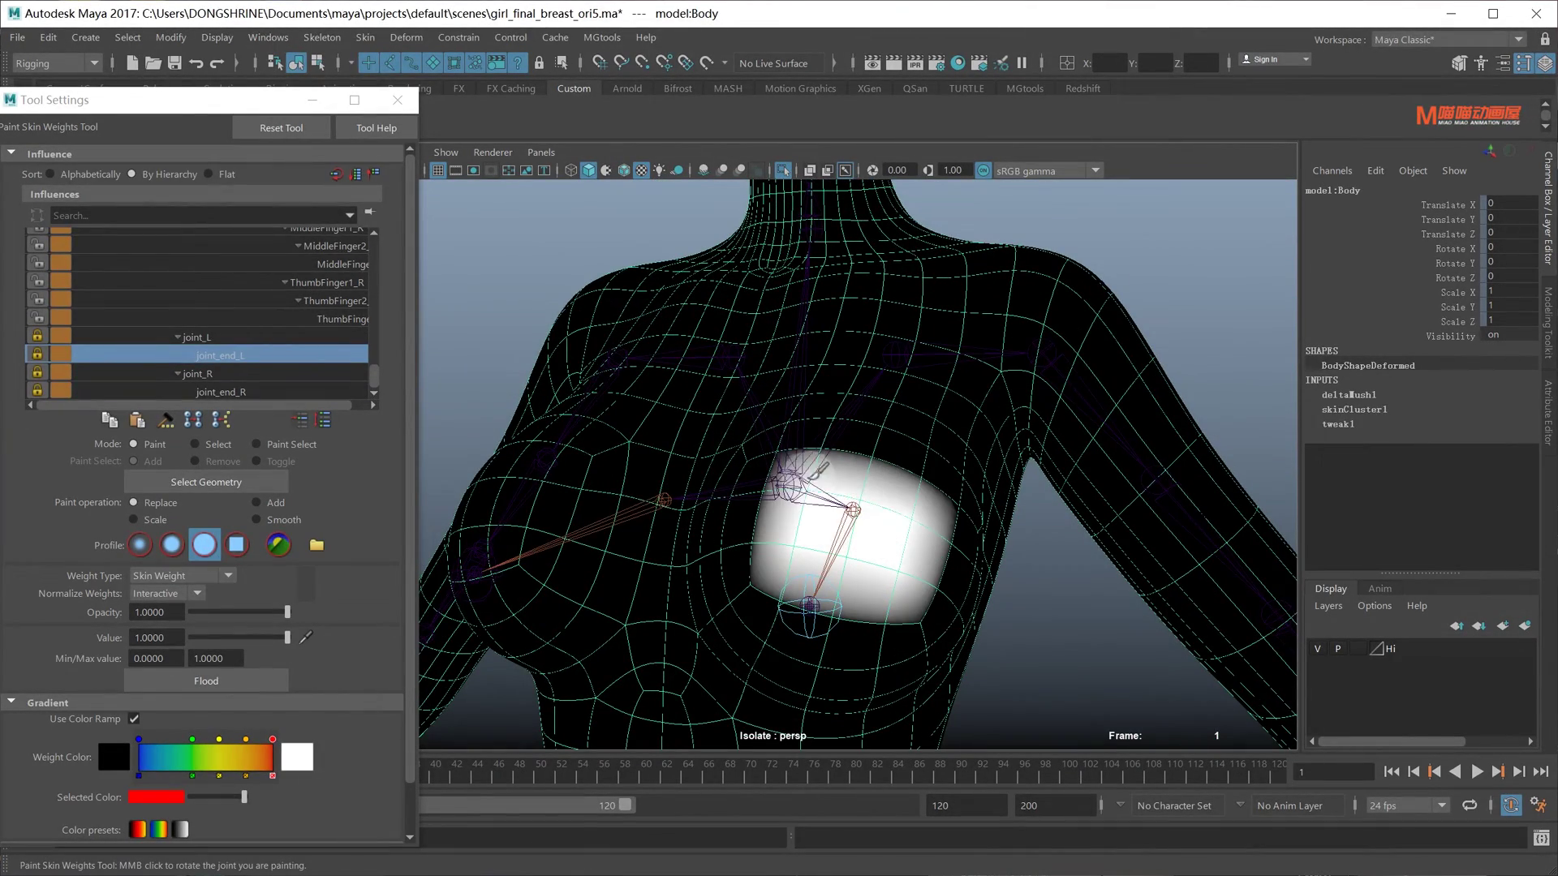
pyautogui.click(256, 519)
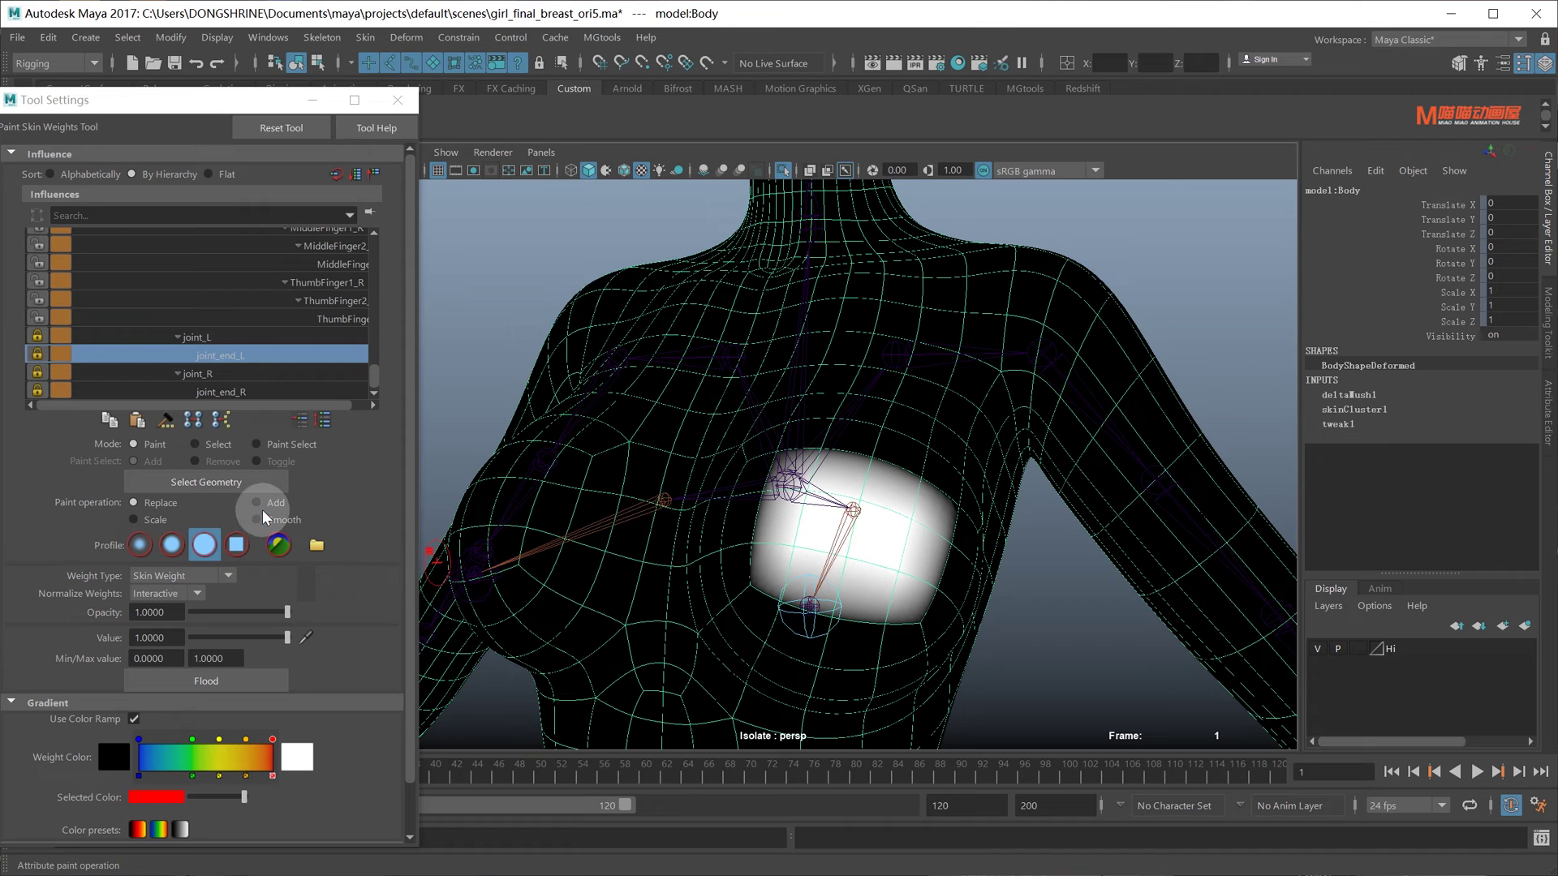
pyautogui.click(227, 681)
pyautogui.click(227, 681)
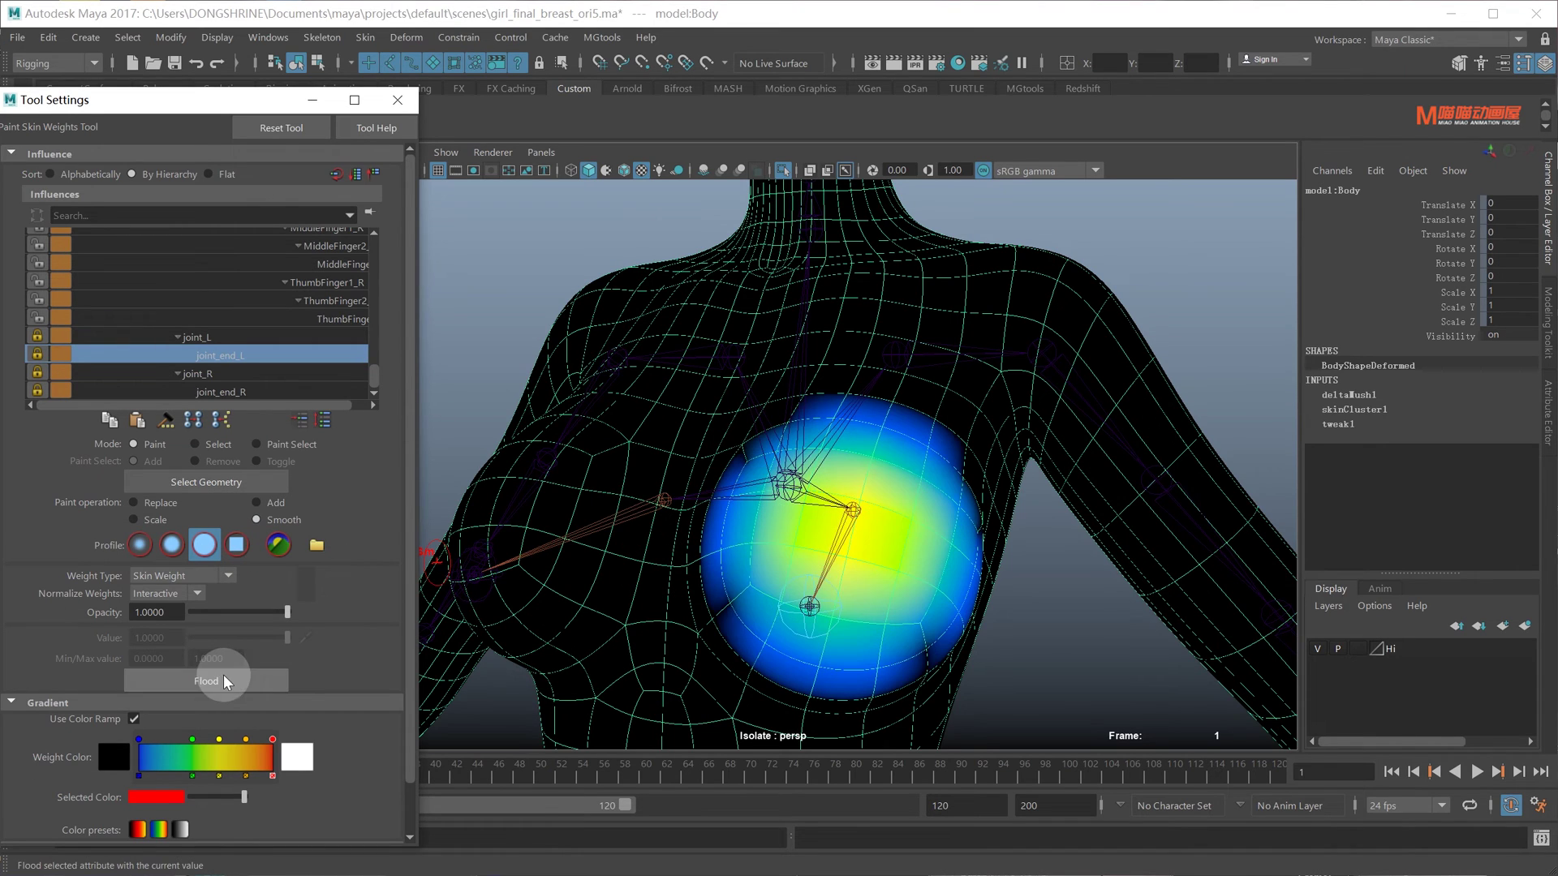
pyautogui.scroll(-3, 994, 498)
pyautogui.keyDown('alt'); pyautogui.moveTo(995, 498); pyautogui.dragTo(957, 487); pyautogui.keyUp('alt')
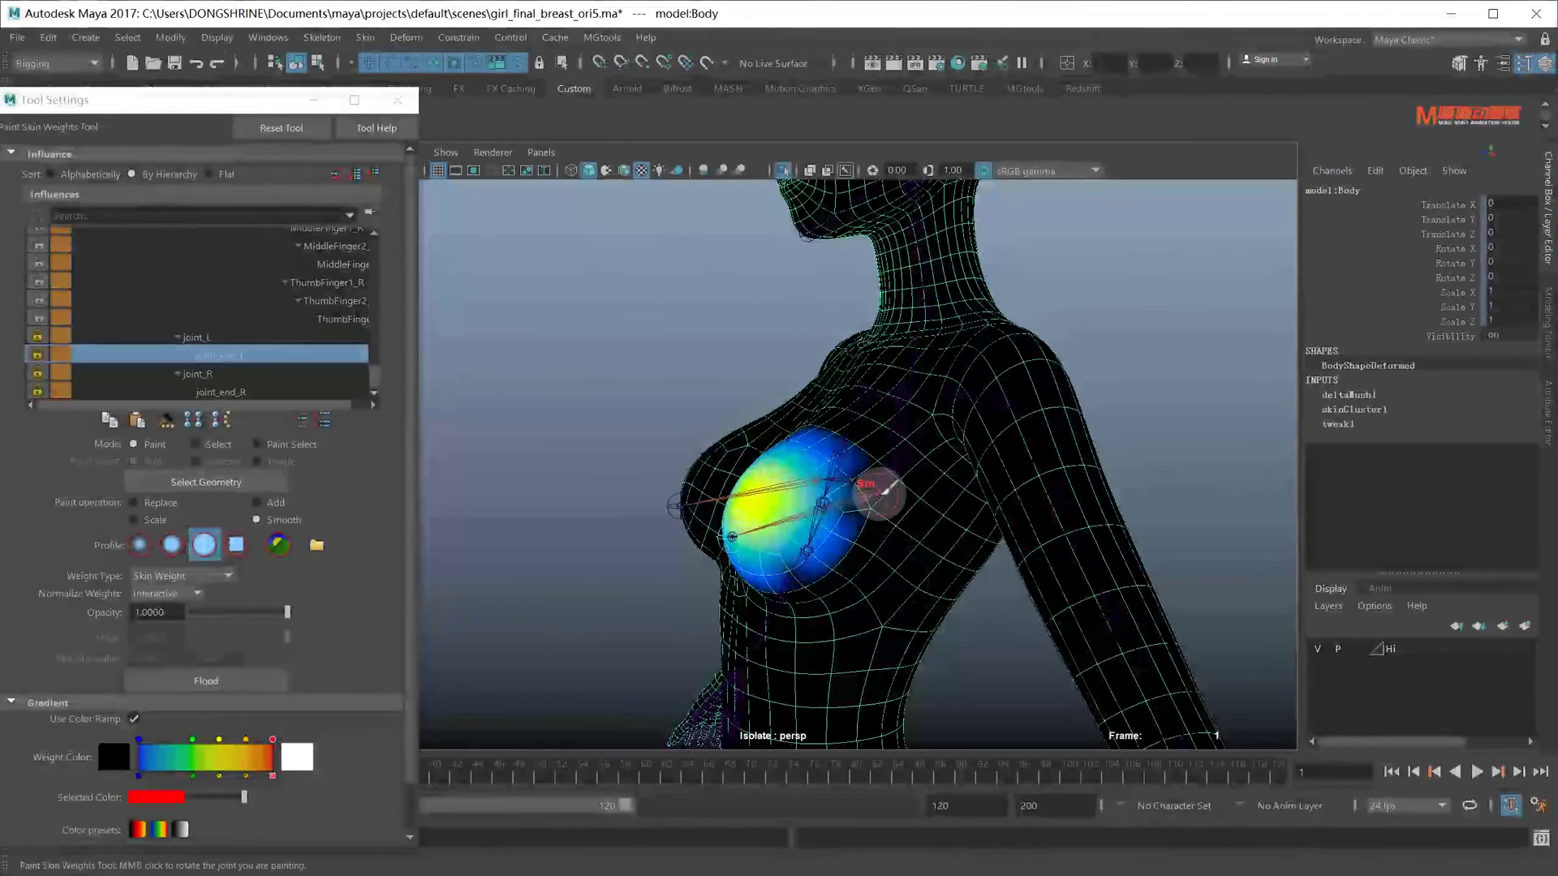
pyautogui.click(288, 357)
pyautogui.click(285, 337)
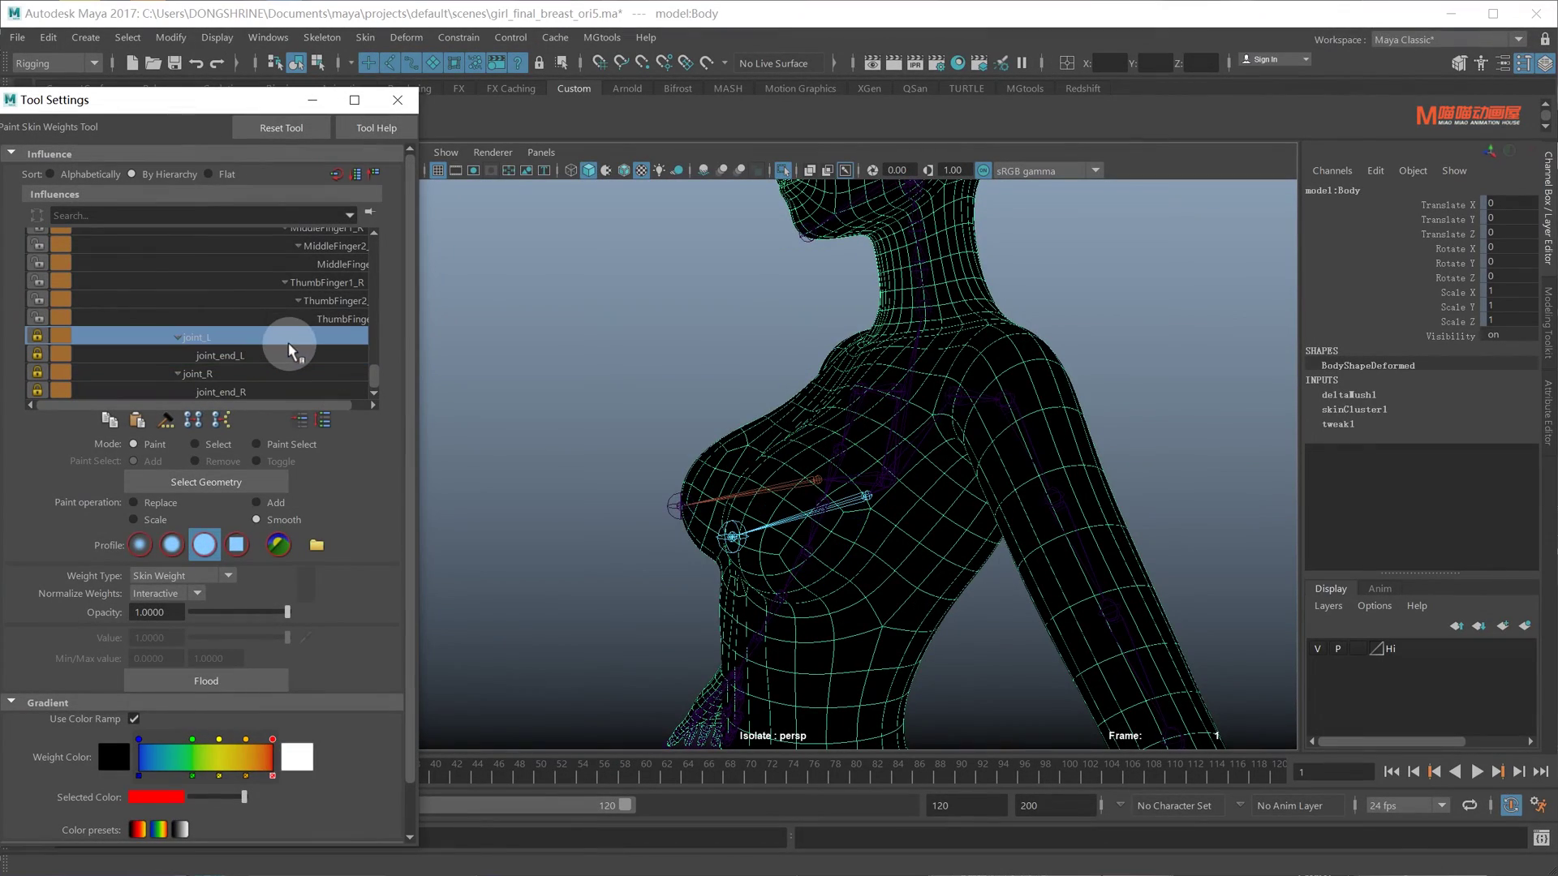
# - Paint full joint_L weight (Replace, value 1) across the breast up toward the shoulder
pyautogui.moveTo(896, 452)
pyautogui.keyDown('alt'); pyautogui.mouseDown()
pyautogui.moveTo(828, 477)
pyautogui.moveTo(824, 435)
pyautogui.moveTo(438, 579)
pyautogui.mouseUp(); pyautogui.keyUp('alt')
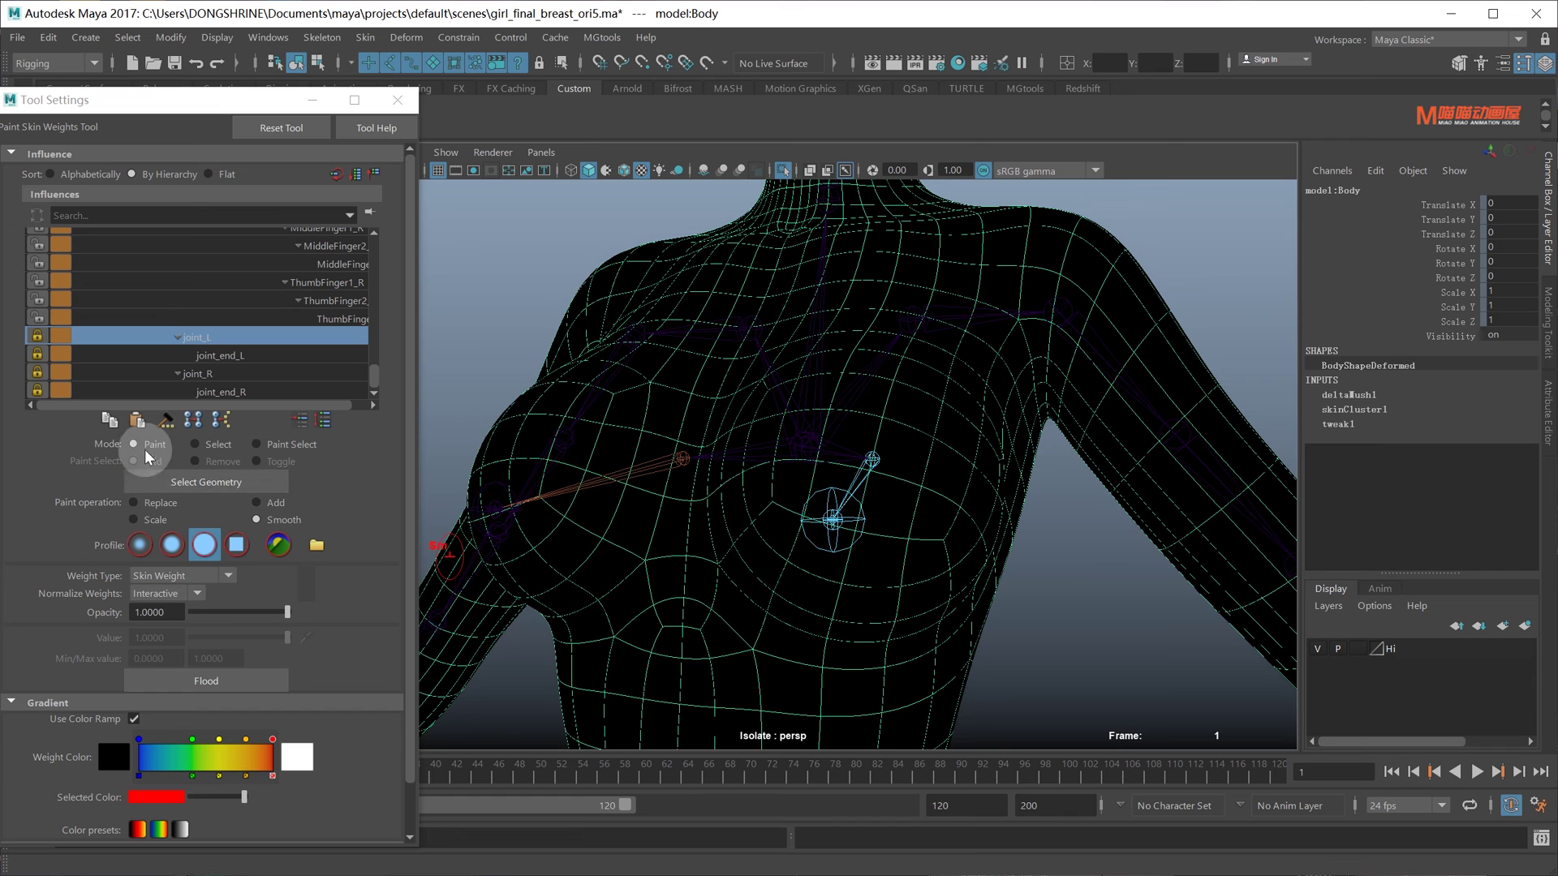
pyautogui.click(149, 509)
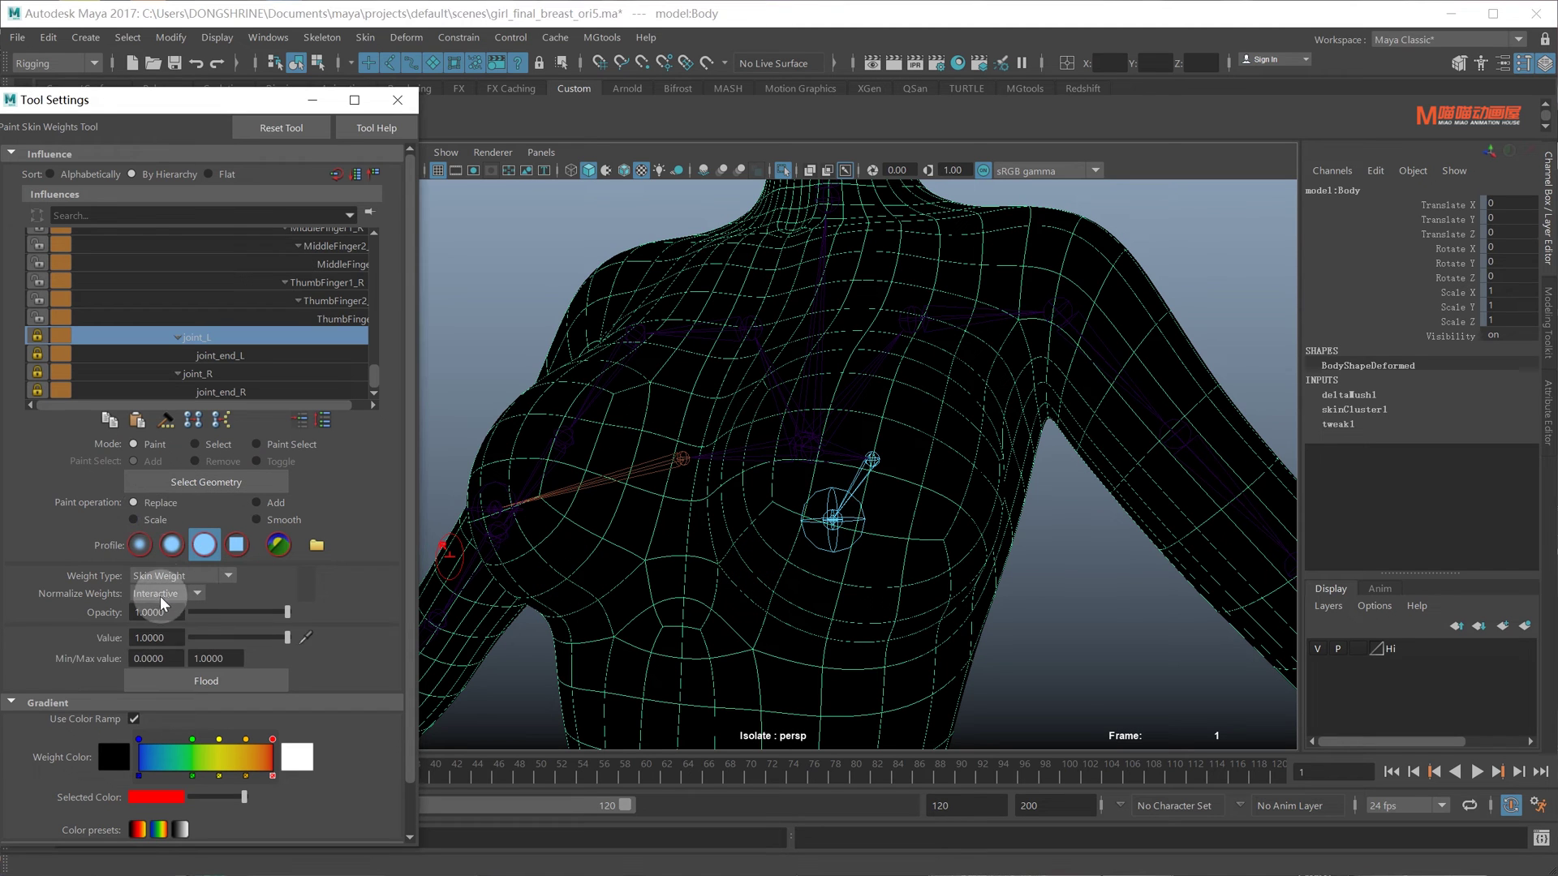
pyautogui.moveTo(756, 582)
pyautogui.mouseDown()
pyautogui.moveTo(800, 550)
pyautogui.moveTo(946, 557)
pyautogui.moveTo(850, 536)
pyautogui.moveTo(958, 455)
pyautogui.moveTo(893, 503)
pyautogui.mouseUp()
pyautogui.moveTo(811, 552)
pyautogui.mouseDown()
pyautogui.moveTo(974, 438)
pyautogui.moveTo(927, 357)
pyautogui.moveTo(966, 430)
pyautogui.moveTo(819, 365)
pyautogui.moveTo(909, 426)
pyautogui.moveTo(813, 362)
pyautogui.moveTo(779, 418)
pyautogui.moveTo(819, 503)
pyautogui.moveTo(869, 480)
pyautogui.moveTo(811, 422)
pyautogui.mouseUp()
pyautogui.moveTo(812, 422)
pyautogui.mouseDown()
pyautogui.moveTo(892, 487)
pyautogui.moveTo(808, 357)
pyautogui.moveTo(800, 381)
pyautogui.mouseUp()
pyautogui.moveTo(811, 492)
pyautogui.keyDown('alt'); pyautogui.mouseDown()
pyautogui.moveTo(799, 459)
pyautogui.moveTo(741, 487)
pyautogui.mouseUp(); pyautogui.keyUp('alt')
pyautogui.moveTo(844, 479)
pyautogui.mouseDown()
pyautogui.moveTo(758, 370)
pyautogui.moveTo(698, 495)
pyautogui.moveTo(868, 485)
pyautogui.moveTo(825, 462)
pyautogui.moveTo(992, 508)
pyautogui.moveTo(888, 516)
pyautogui.moveTo(842, 491)
pyautogui.moveTo(841, 521)
pyautogui.moveTo(880, 521)
pyautogui.mouseUp()
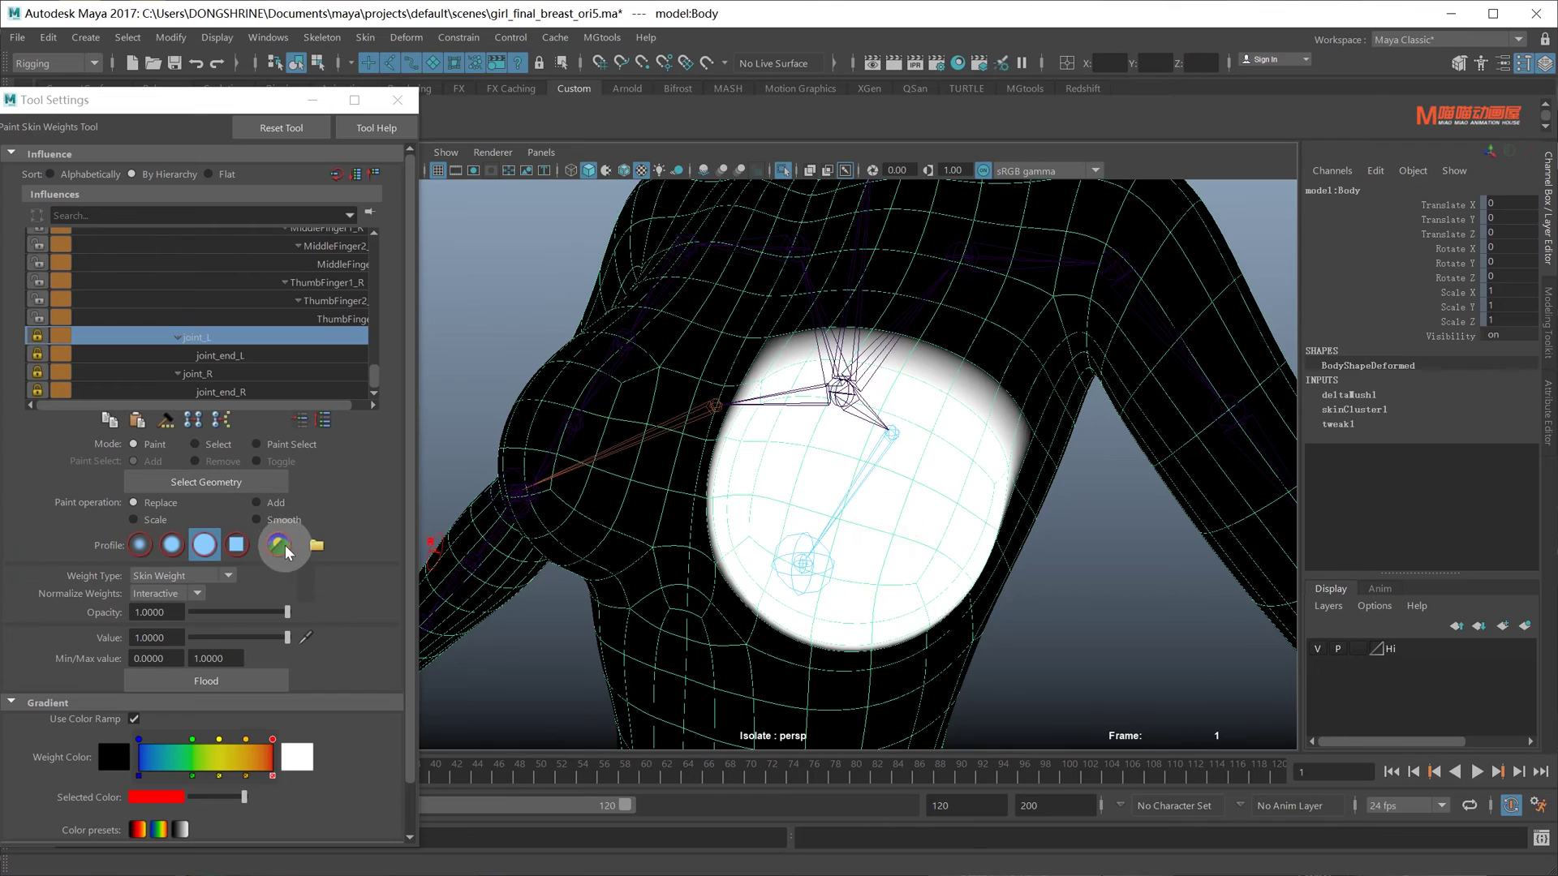
# - Flood-smooth the weights into a wide outward gradient, then exit painting and clear the selection
pyautogui.click(276, 519)
pyautogui.click(219, 682)
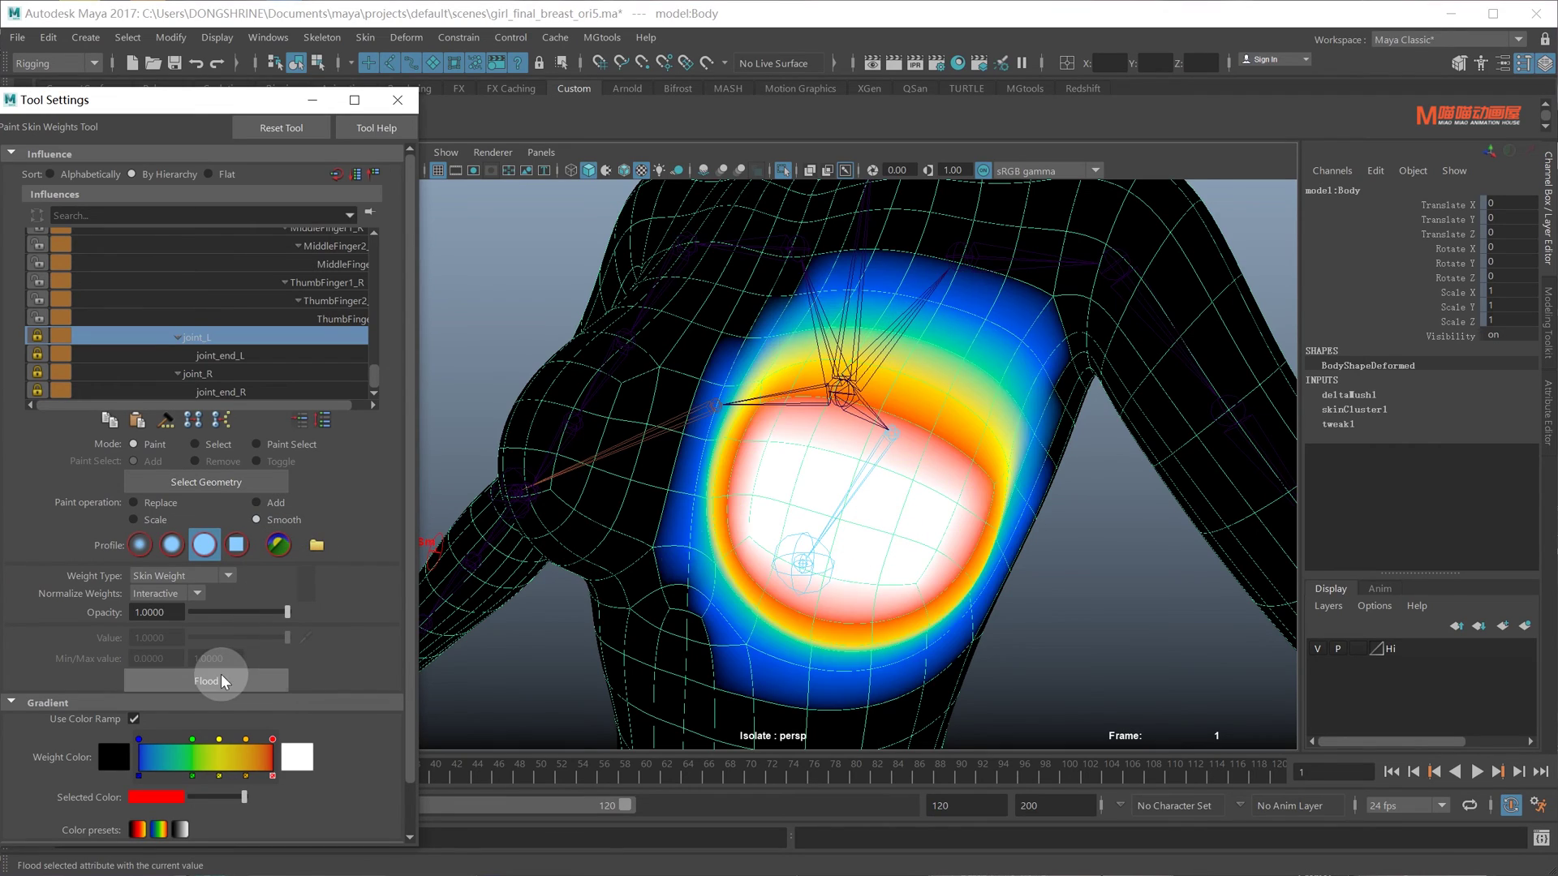
pyautogui.scroll(-5, 811, 487)
pyautogui.moveTo(812, 487)
pyautogui.keyDown('alt'); pyautogui.mouseDown()
pyautogui.moveTo(860, 487)
pyautogui.moveTo(819, 480)
pyautogui.mouseUp(); pyautogui.keyUp('alt')
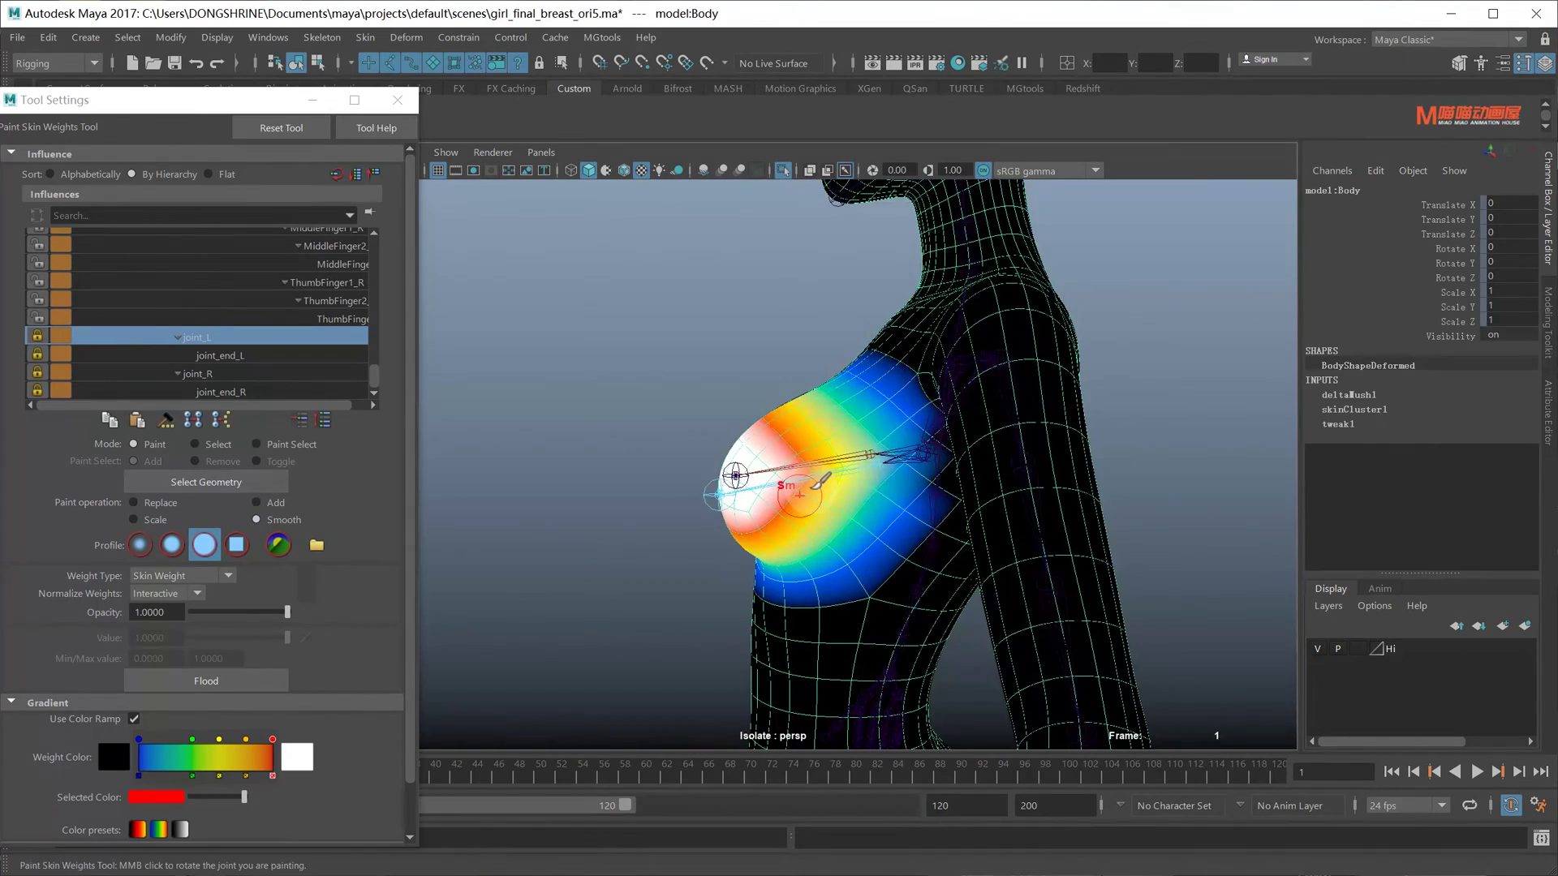
pyautogui.press('q')
pyautogui.click(734, 372)
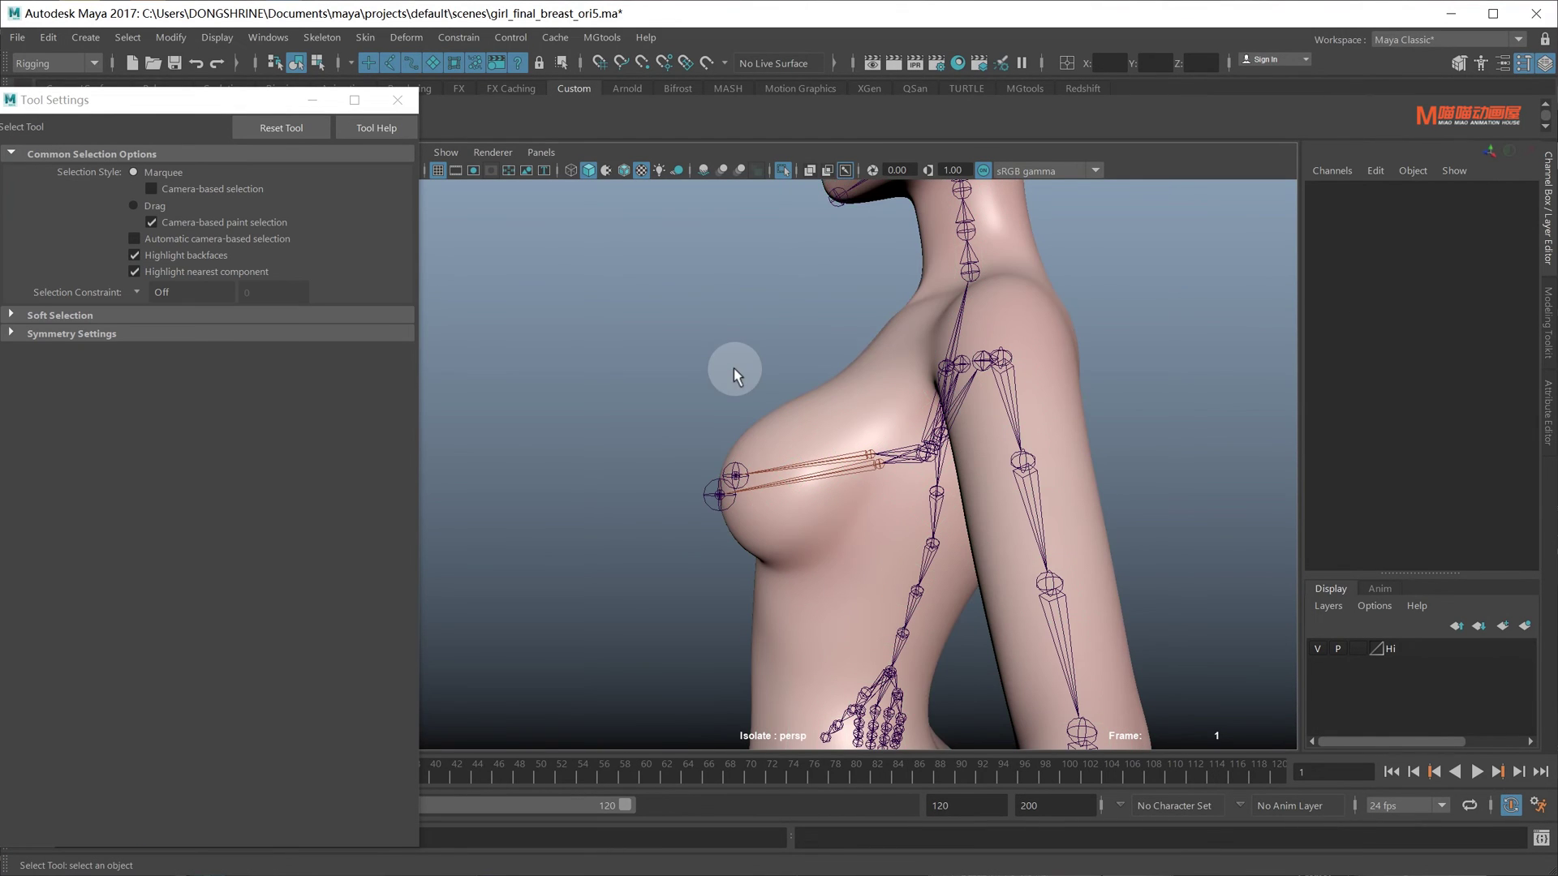
# - Isolate the body mesh in the viewport and view the breast in side profile
pyautogui.click(784, 177)
pyautogui.keyDown('alt'); pyautogui.moveTo(799, 422); pyautogui.dragTo(806, 436); pyautogui.keyUp('alt')
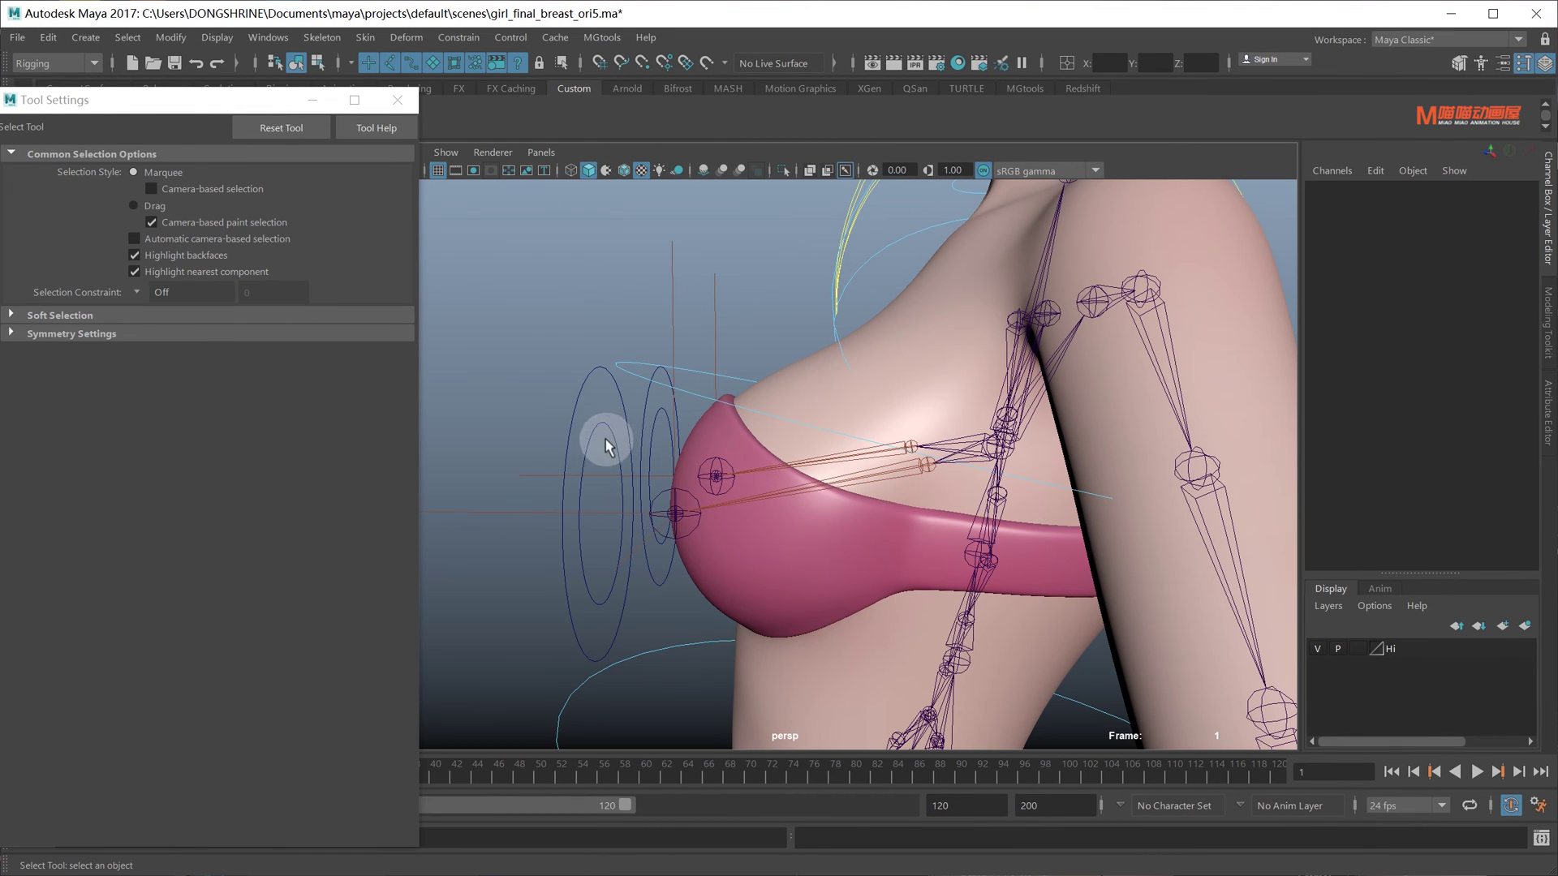
pyautogui.click(842, 539)
pyautogui.click(882, 403)
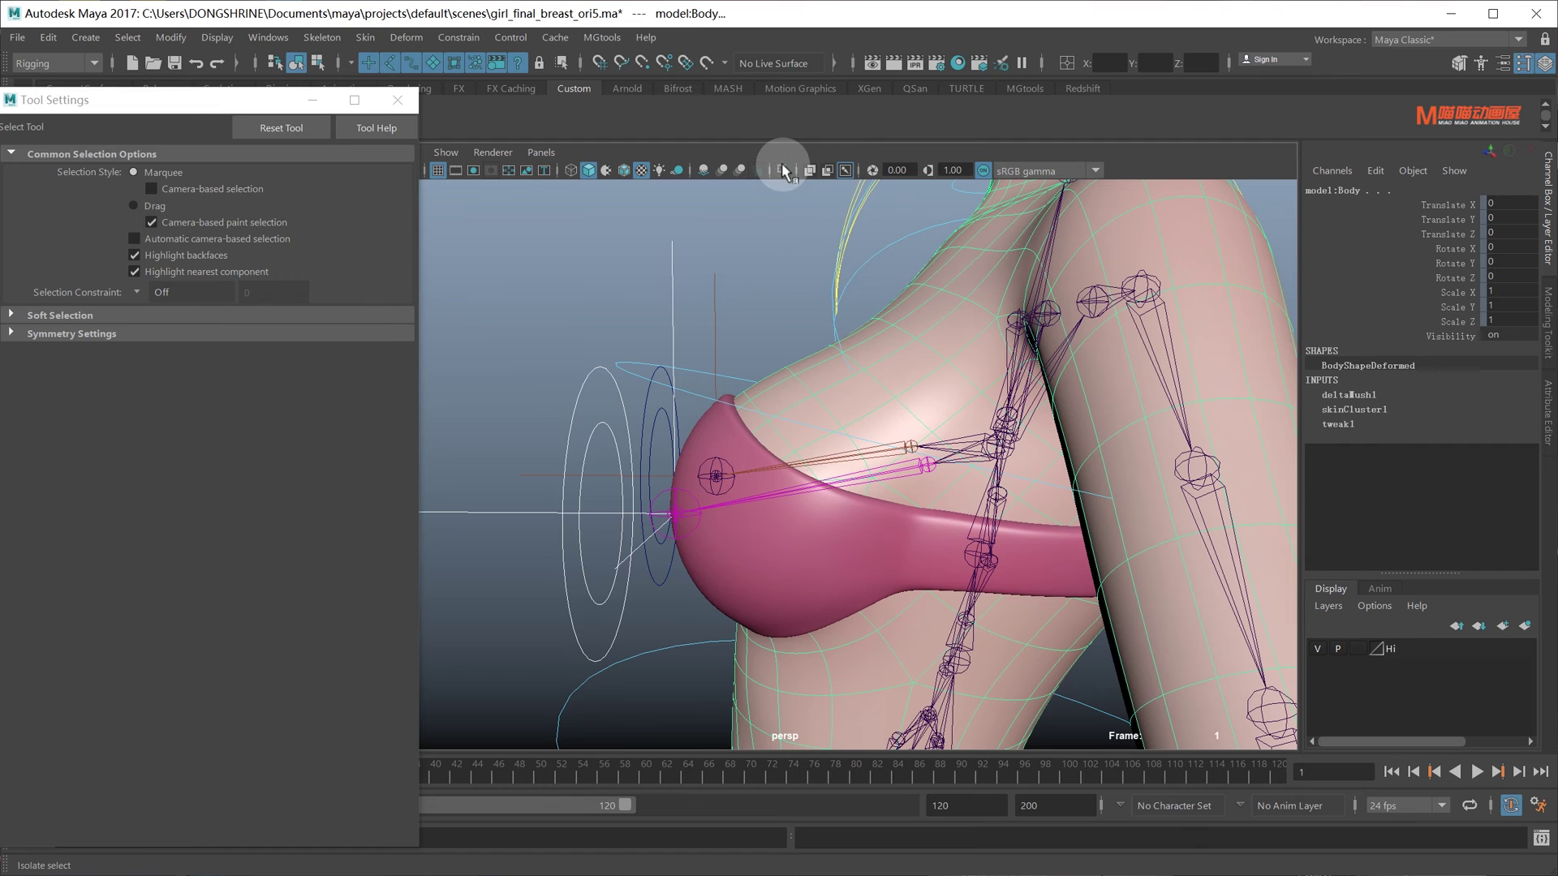
pyautogui.click(781, 164)
pyautogui.keyDown('alt'); pyautogui.moveTo(714, 417); pyautogui.dragTo(766, 550); pyautogui.keyUp('alt')
pyautogui.click(804, 566)
# - Move the front left NURBS circle control upward to test the breast deformation
pyautogui.click(771, 535)
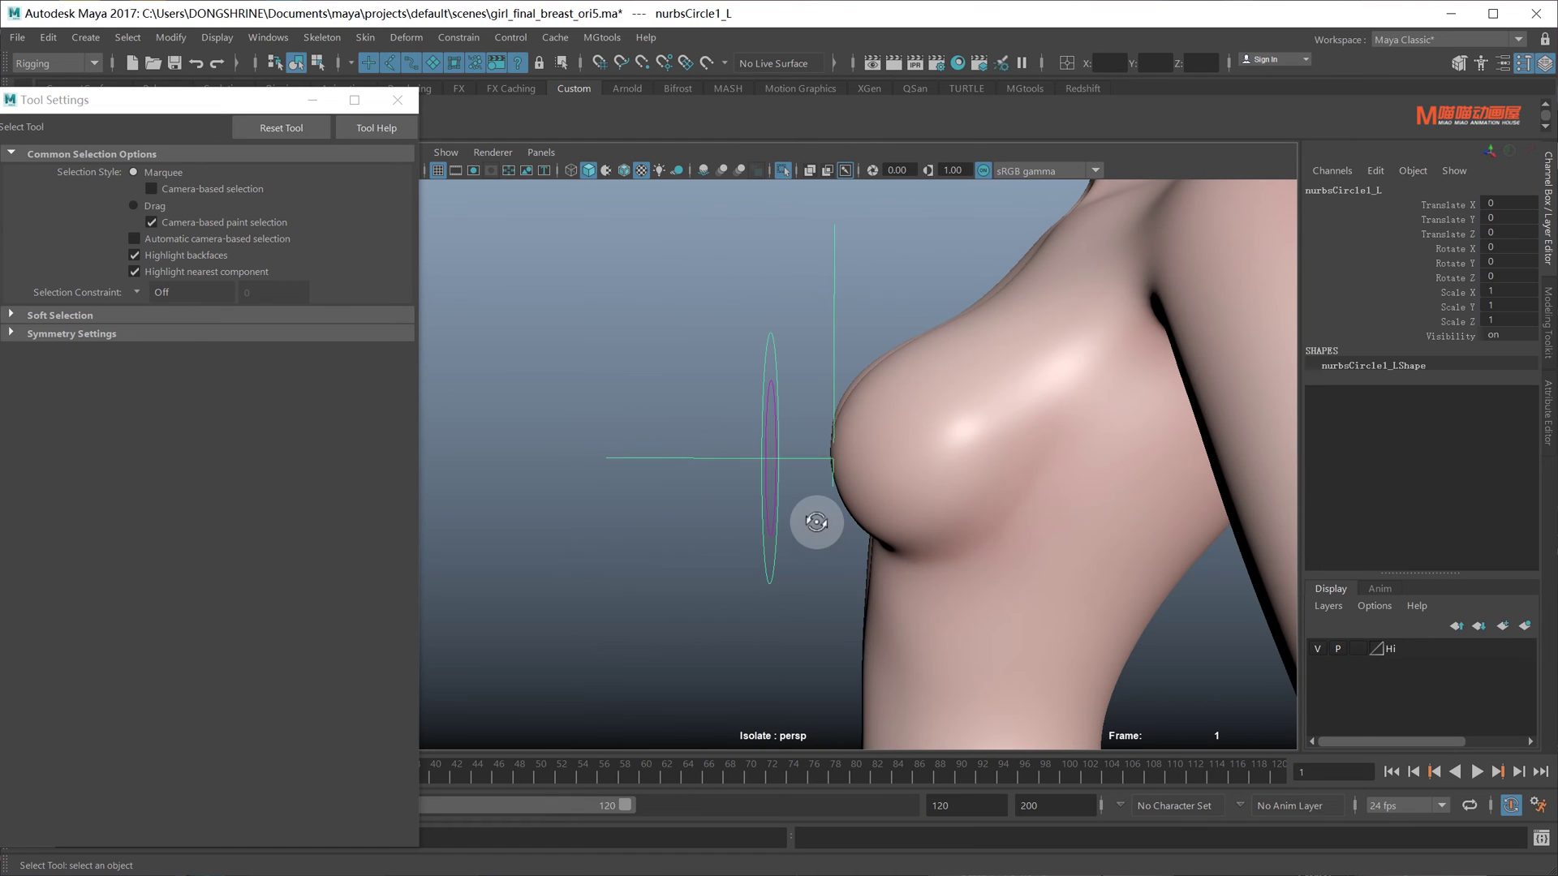
pyautogui.press('w')
pyautogui.moveTo(772, 462)
pyautogui.mouseDown()
pyautogui.moveTo(788, 348)
pyautogui.moveTo(745, 515)
pyautogui.moveTo(772, 393)
pyautogui.moveTo(765, 470)
pyautogui.moveTo(771, 456)
pyautogui.moveTo(904, 463)
pyautogui.moveTo(714, 455)
pyautogui.moveTo(879, 445)
pyautogui.mouseUp()
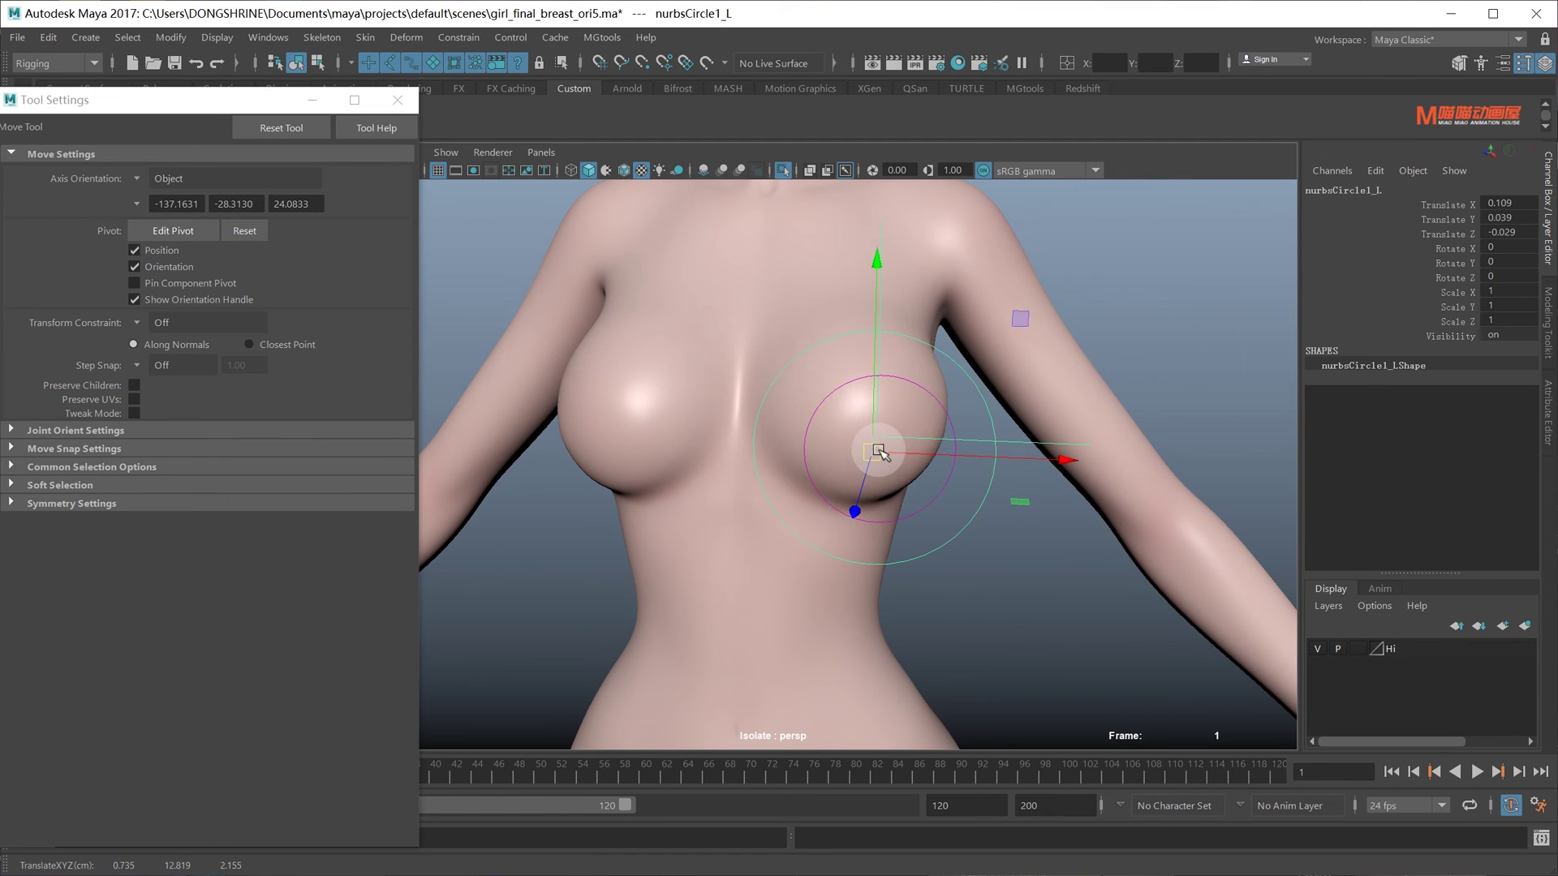
pyautogui.moveTo(981, 529)
pyautogui.keyDown('alt'); pyautogui.mouseDown()
pyautogui.moveTo(825, 497)
pyautogui.moveTo(771, 514)
pyautogui.mouseUp(); pyautogui.keyUp('alt')
pyautogui.press('q')
# - Test-move nurbsCircle2_L forward and up, then undo to restore the breast
pyautogui.click(793, 531)
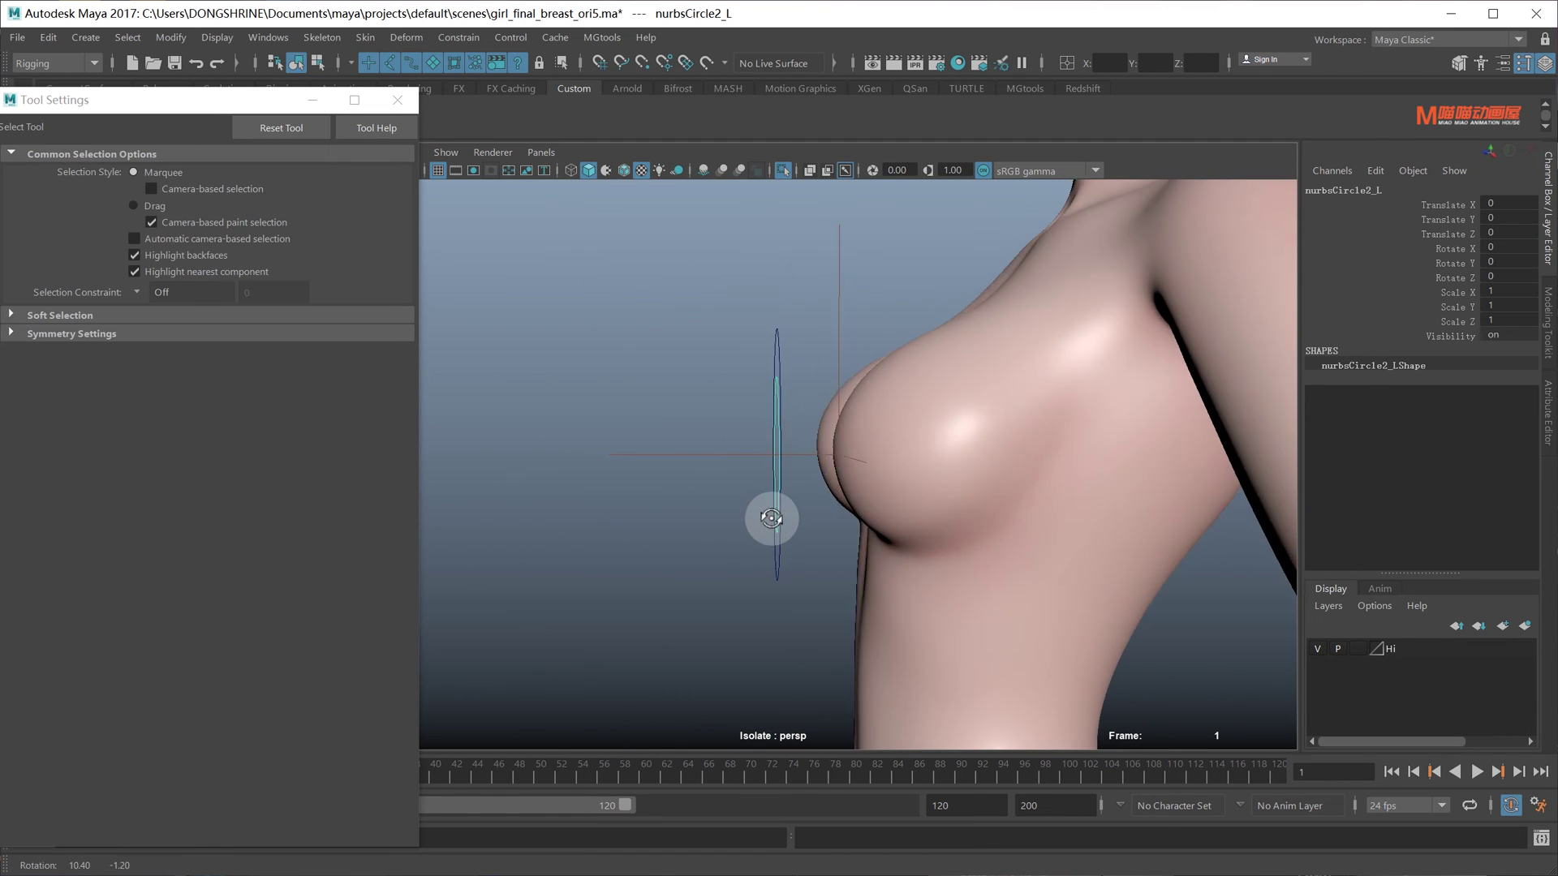
pyautogui.press('w')
pyautogui.moveTo(806, 458)
pyautogui.mouseDown()
pyautogui.moveTo(713, 455)
pyautogui.moveTo(799, 498)
pyautogui.mouseUp()
pyautogui.moveTo(799, 498)
pyautogui.mouseDown(button='middle')
pyautogui.moveTo(824, 487)
pyautogui.moveTo(820, 529)
pyautogui.moveTo(807, 392)
pyautogui.moveTo(842, 390)
pyautogui.mouseUp(button='middle')
pyautogui.keyDown('alt'); pyautogui.moveTo(842, 389); pyautogui.dragTo(793, 420); pyautogui.keyUp('alt')
pyautogui.moveTo(793, 420)
pyautogui.mouseDown(button='middle')
pyautogui.moveTo(824, 452)
pyautogui.moveTo(664, 476)
pyautogui.moveTo(610, 462)
pyautogui.mouseUp(button='middle')
pyautogui.hotkey('ctrl', 'z')
pyautogui.hotkey('ctrl', 'z')
pyautogui.hotkey('ctrl', 'z')
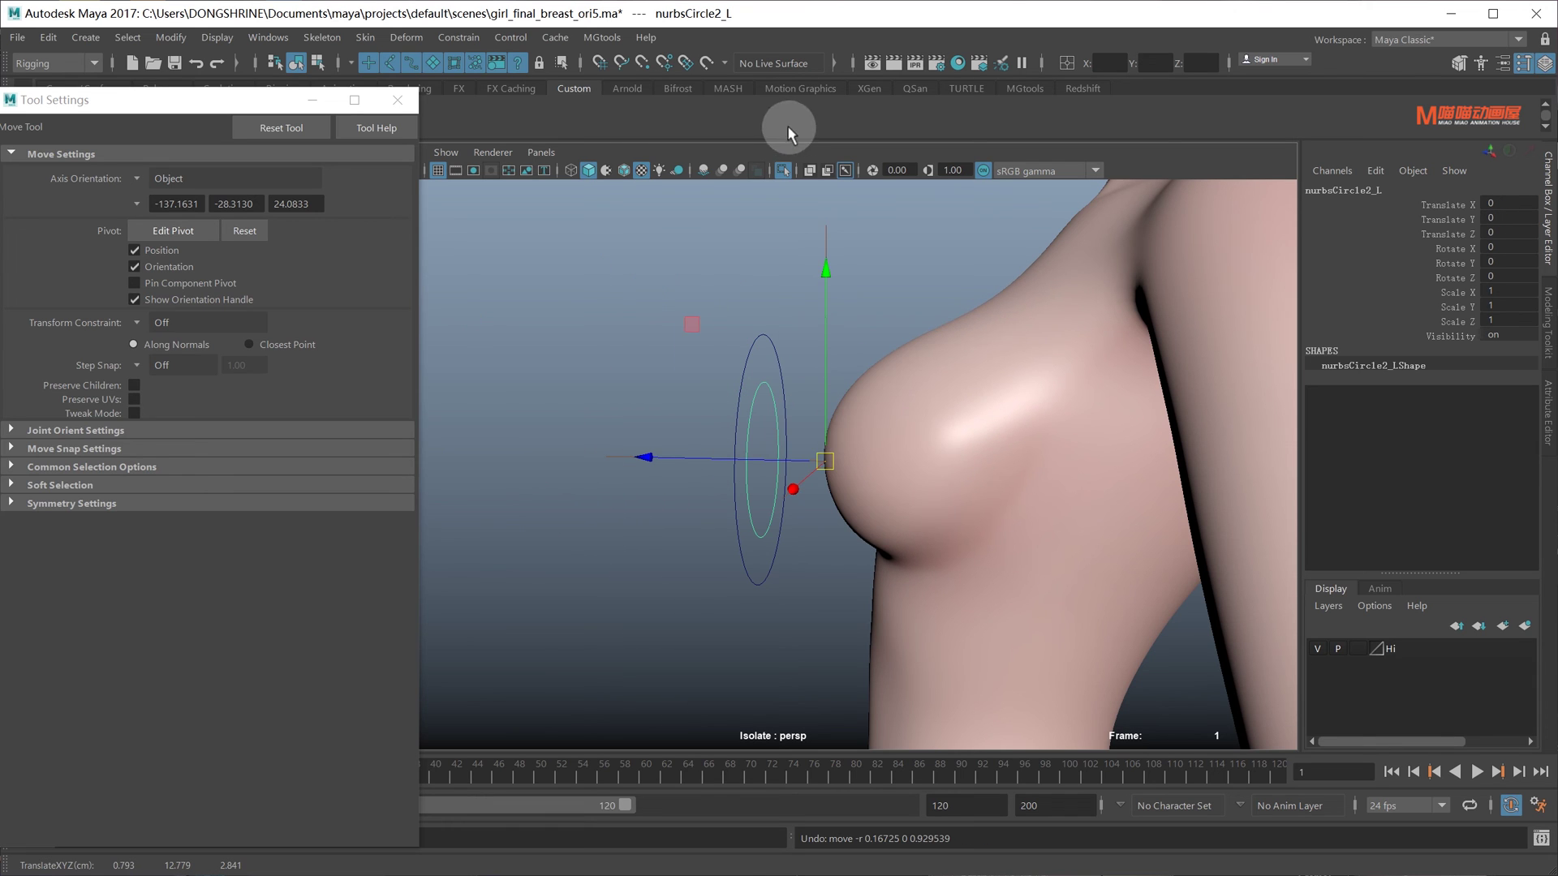
# - Turn off Isolate Select to show the full rig and select the body mesh
pyautogui.click(784, 172)
pyautogui.keyDown('alt'); pyautogui.moveTo(811, 365); pyautogui.dragTo(1056, 423); pyautogui.keyUp('alt')
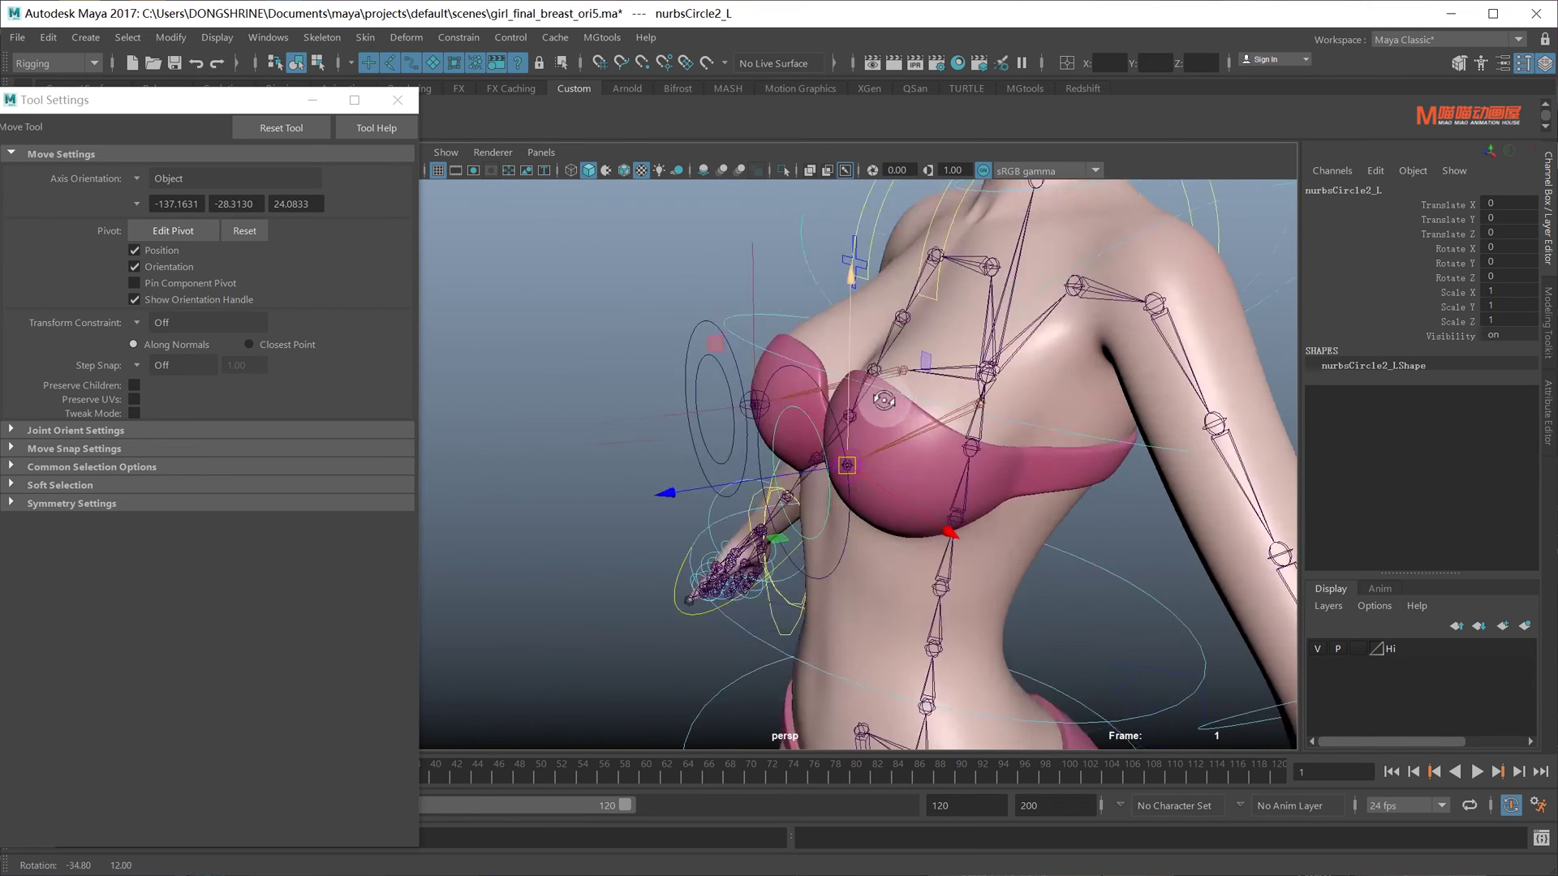
pyautogui.press('q')
pyautogui.click(1014, 349)
pyautogui.moveTo(1014, 348)
pyautogui.keyDown('alt'); pyautogui.mouseDown()
pyautogui.moveTo(878, 458)
pyautogui.moveTo(921, 487)
pyautogui.mouseUp(); pyautogui.keyUp('alt')
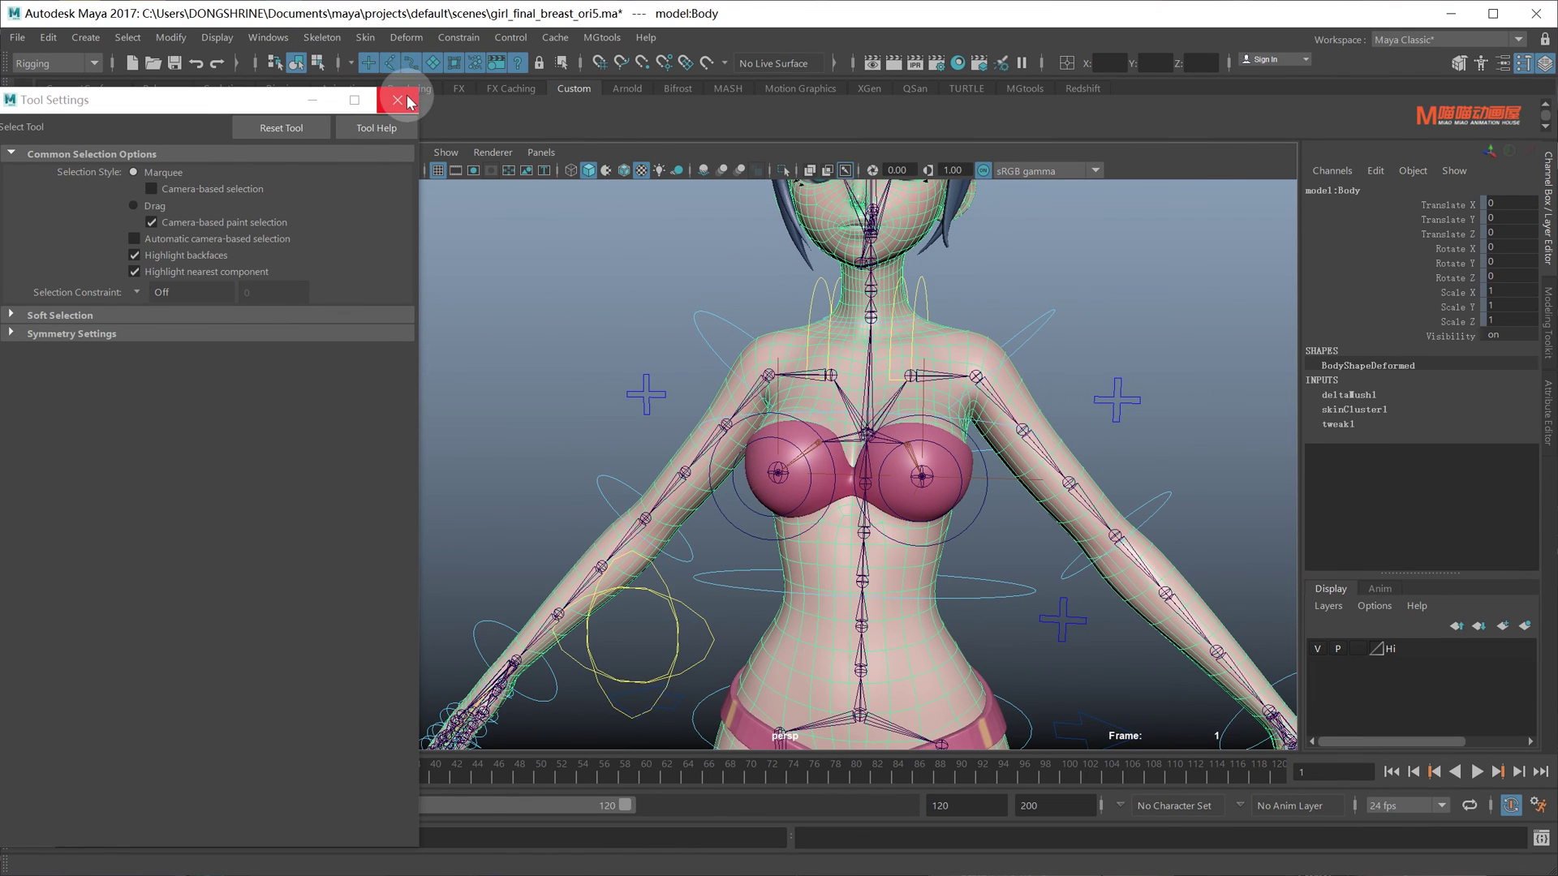
# - Close Tool Settings and mirror the body's skin weights to the right side
pyautogui.click(400, 100)
pyautogui.click(364, 38)
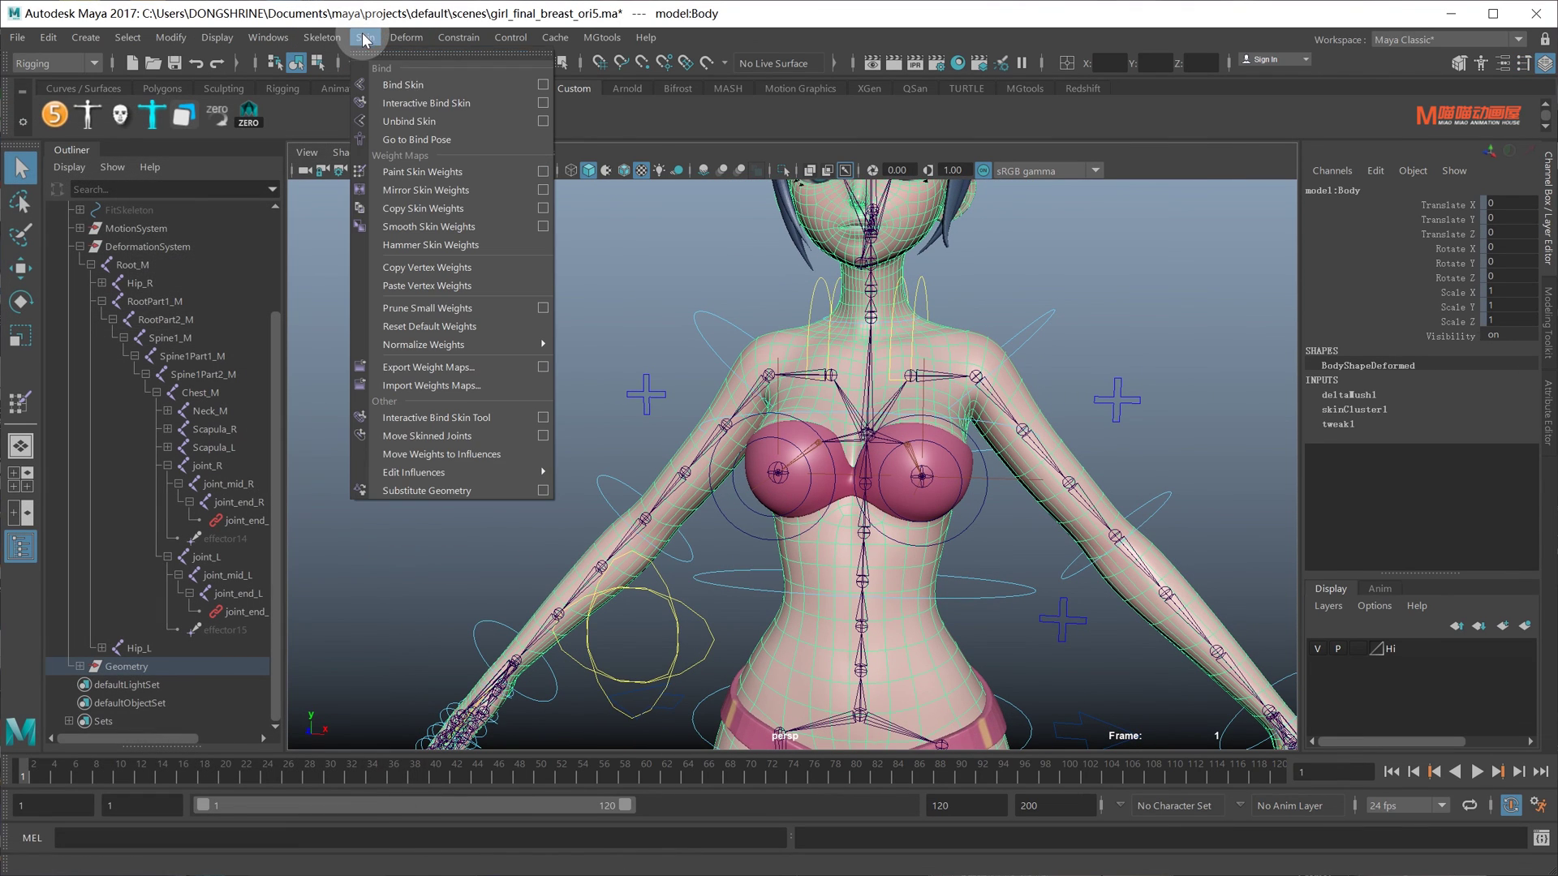
pyautogui.click(480, 193)
# - Copy the body's skin weights onto the bra with Skin > Copy Skin Weights
pyautogui.click(1076, 346)
pyautogui.click(957, 339)
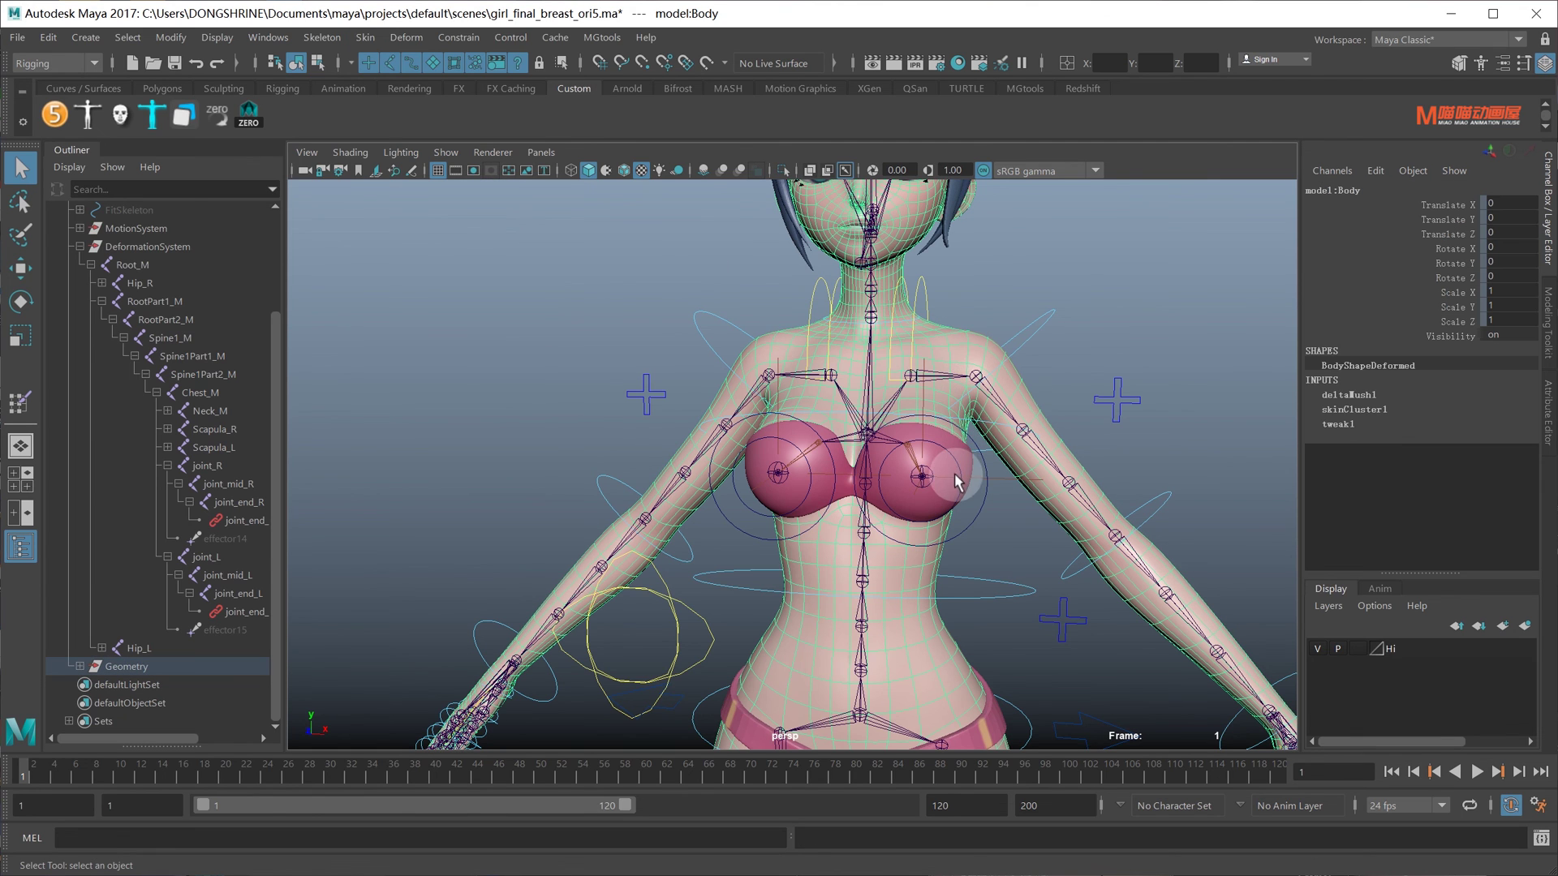
pyautogui.click(948, 488)
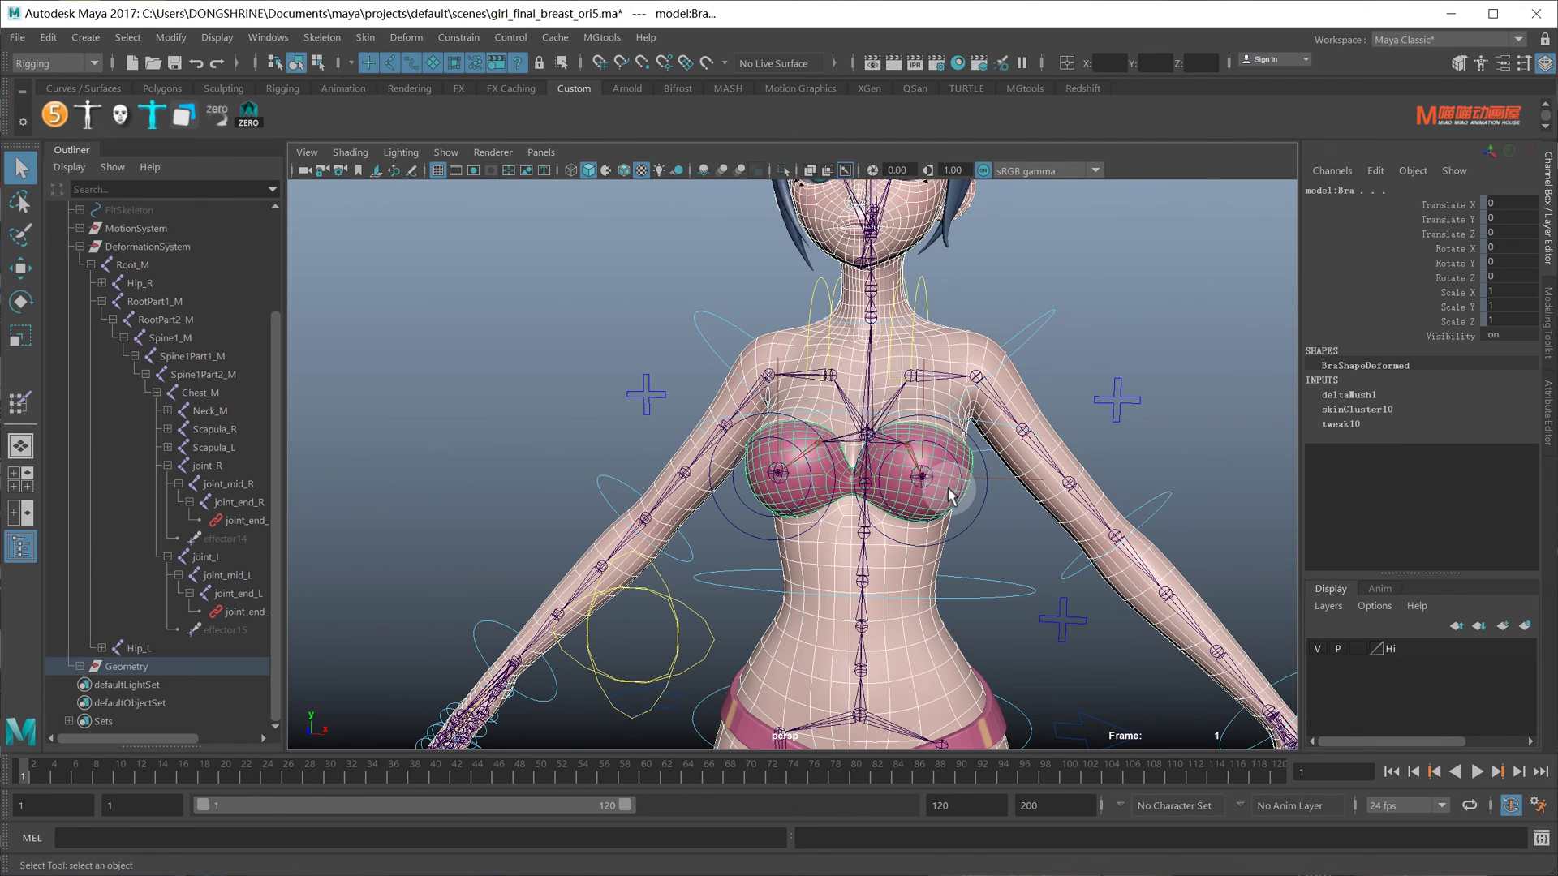
pyautogui.click(367, 37)
pyautogui.click(454, 221)
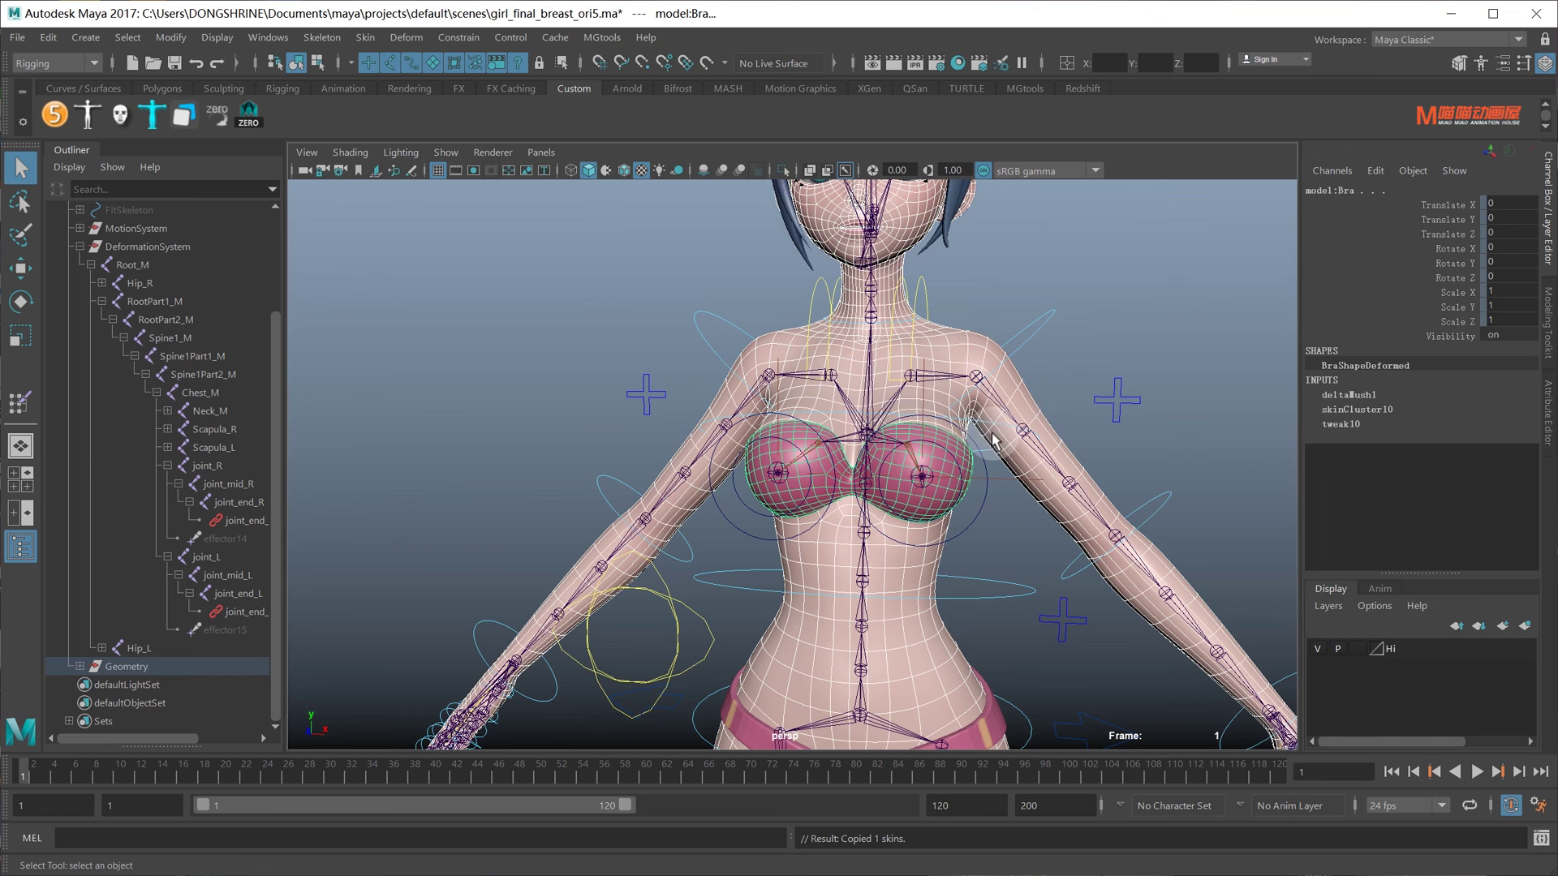
pyautogui.click(1067, 377)
pyautogui.moveTo(1026, 445)
pyautogui.keyDown('alt'); pyautogui.mouseDown()
pyautogui.moveTo(856, 515)
pyautogui.moveTo(791, 480)
pyautogui.mouseUp(); pyautogui.keyUp('alt')
# - Select the right-side NURBS circle controls and activate Move to test the mirrored skinning
pyautogui.click(820, 533)
pyautogui.press('w')
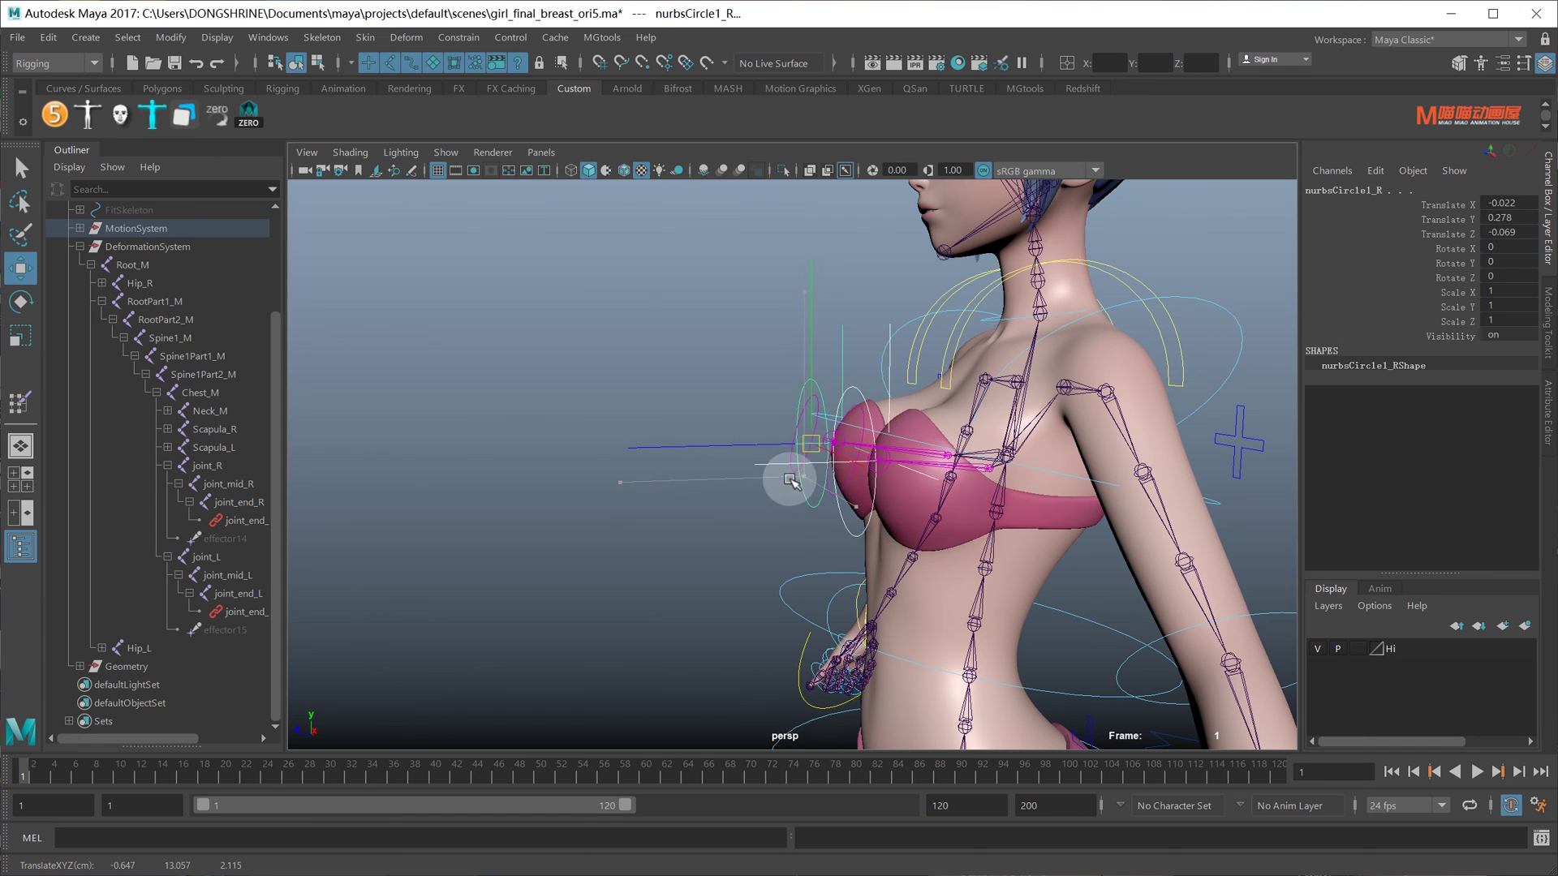
pyautogui.hotkey('ctrl', 'z')
pyautogui.keyDown('alt'); pyautogui.moveTo(800, 474); pyautogui.dragTo(883, 568, button='right'); pyautogui.keyUp('alt')
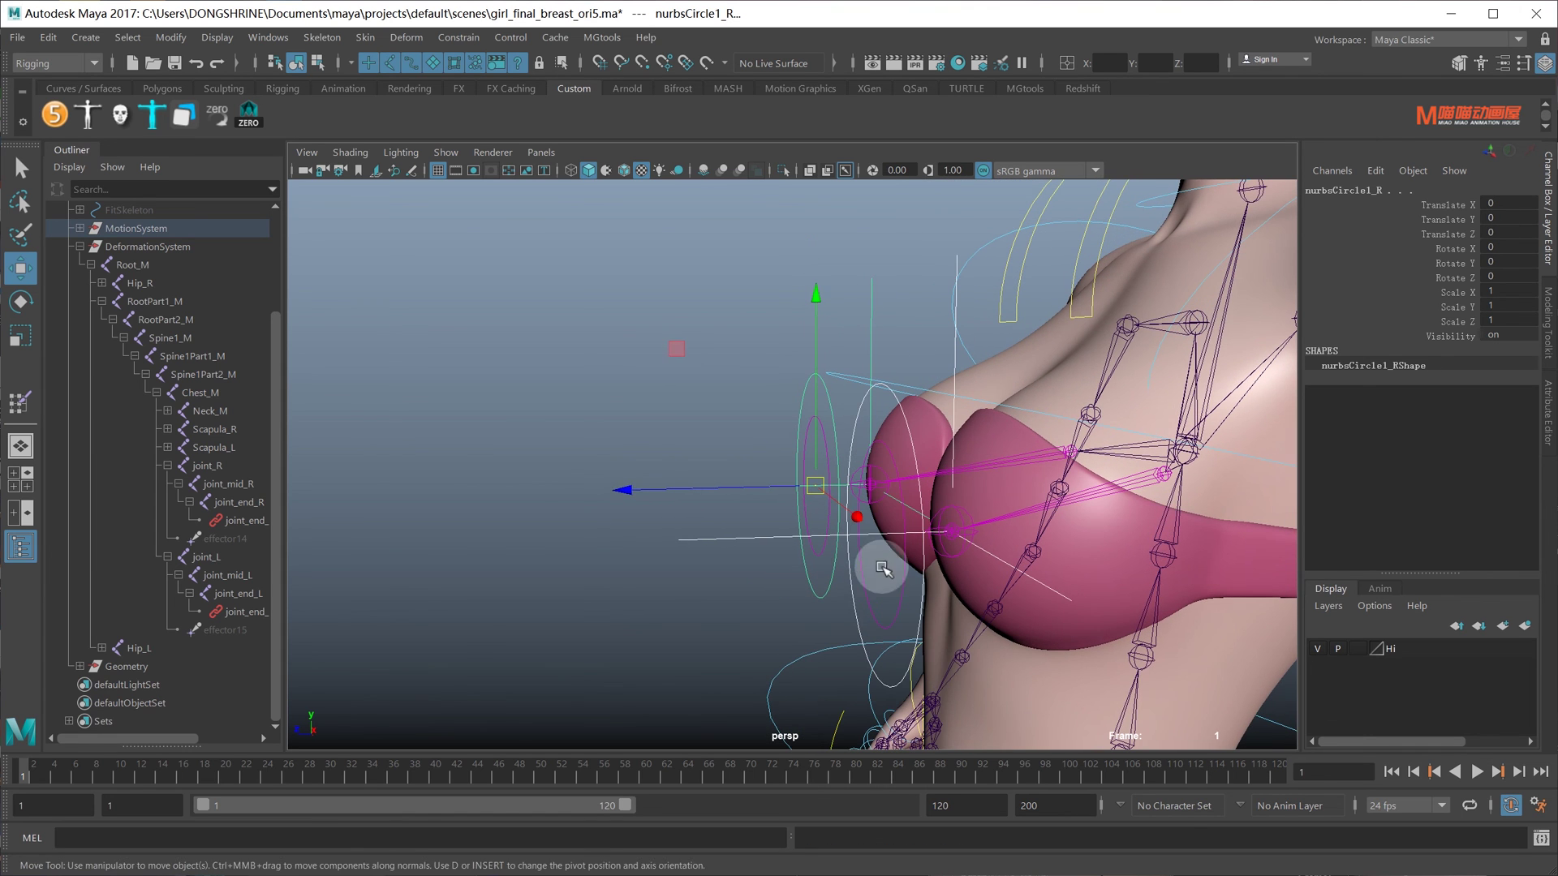
pyautogui.press('q')
pyautogui.click(830, 500)
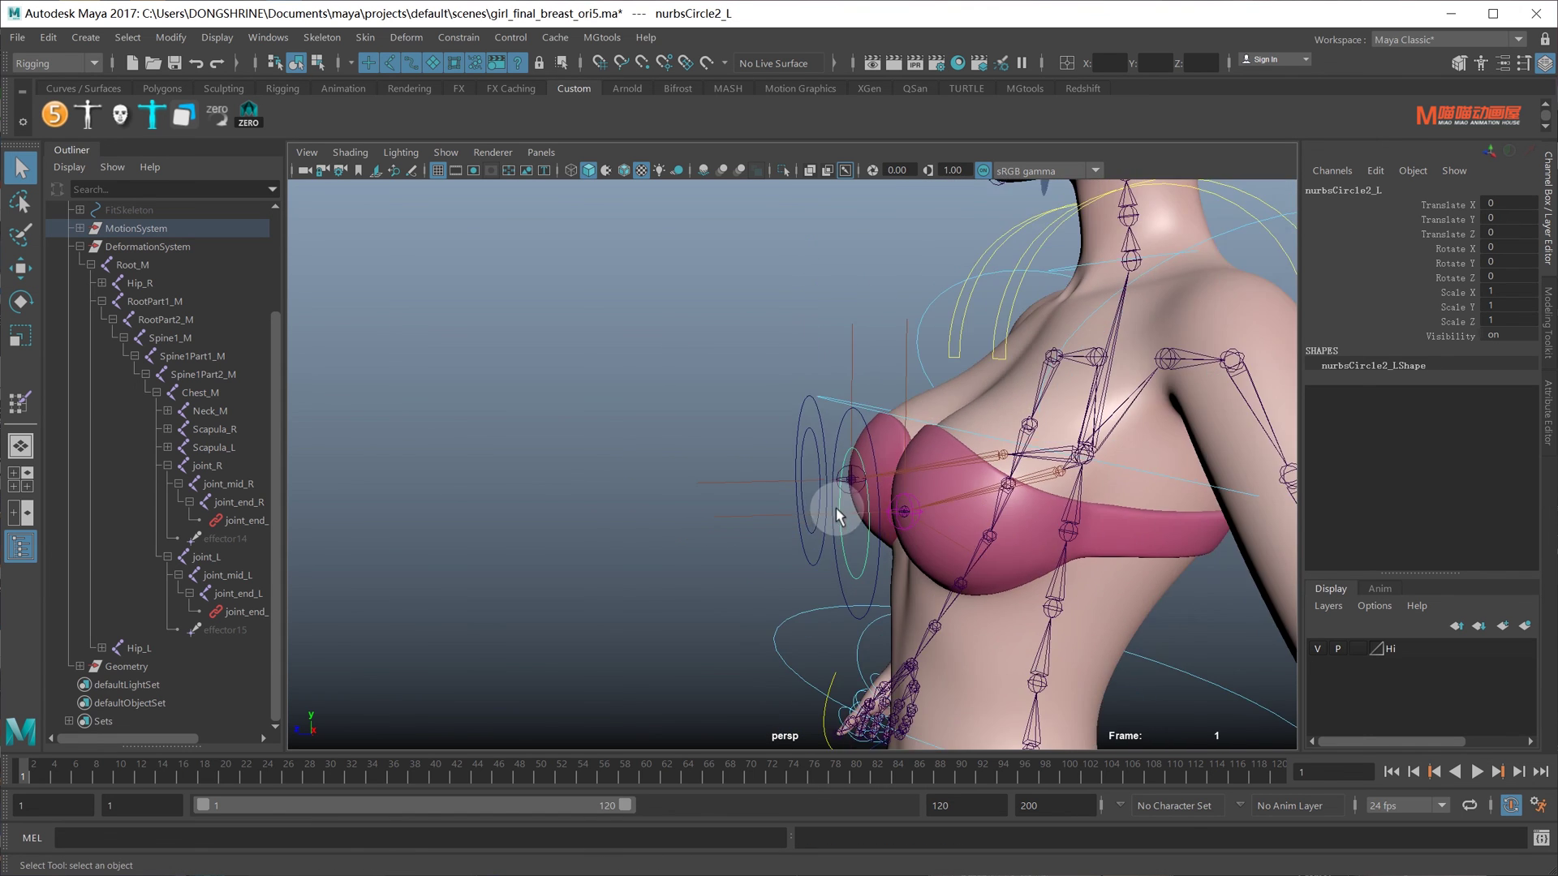
pyautogui.press('w')
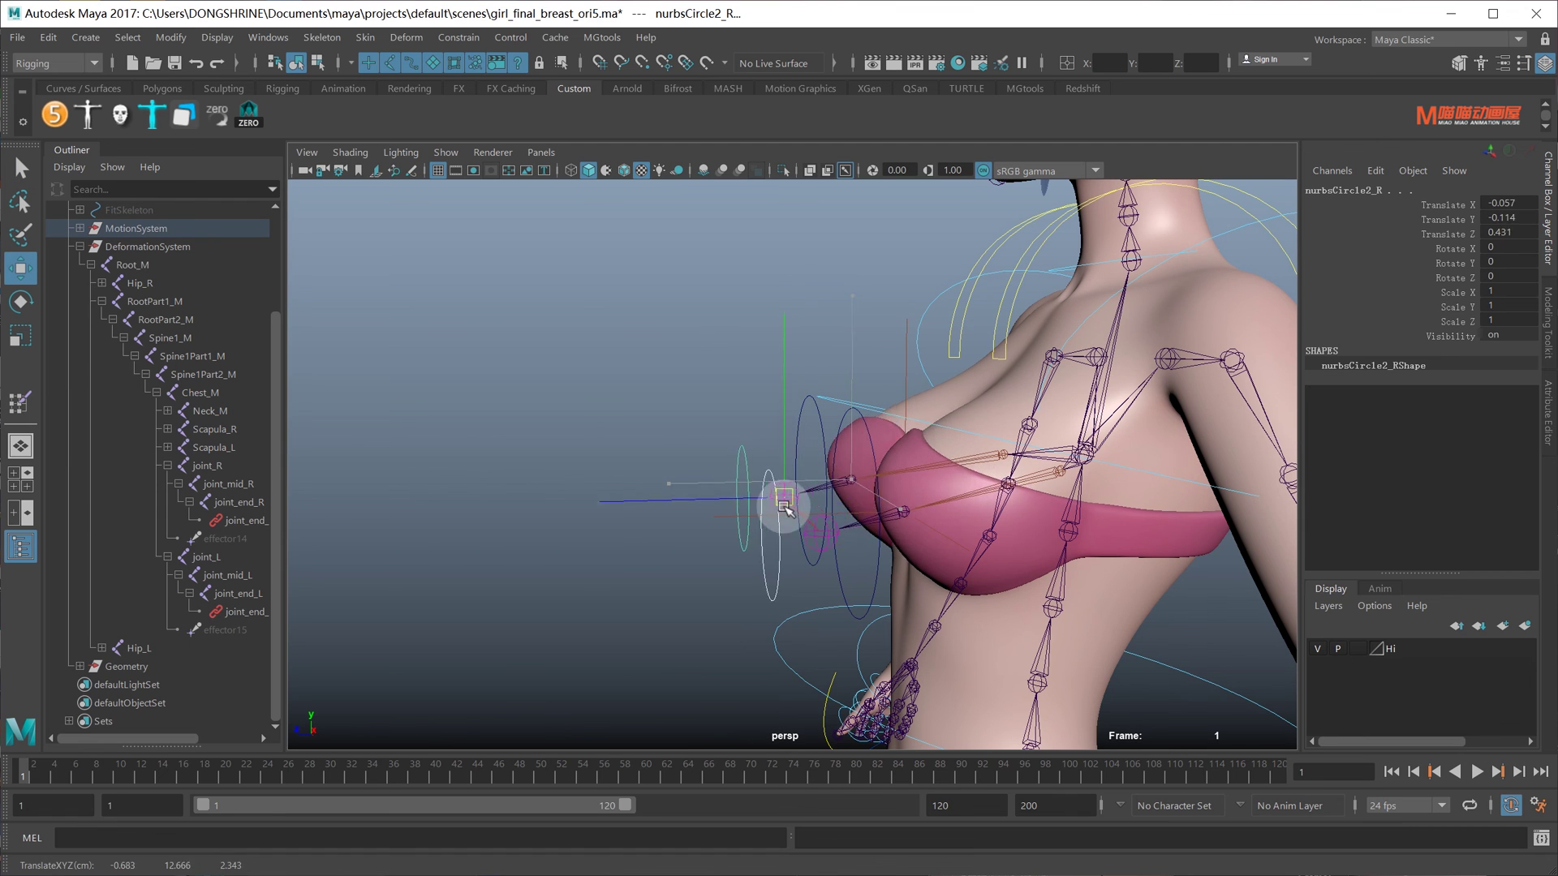